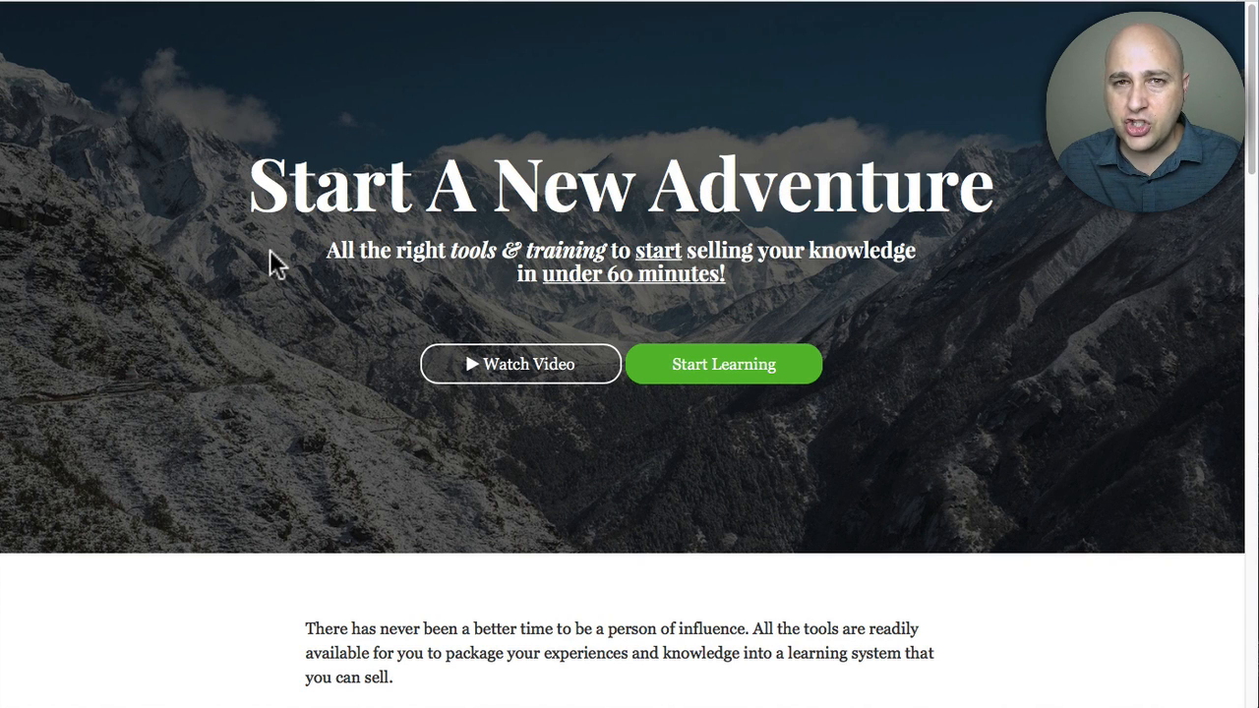
Step: Compare the Zippy Courses, Course Cats and LearnDash-style pricing tabs, ending on Teachable's pricing page
left_click(533, 2)
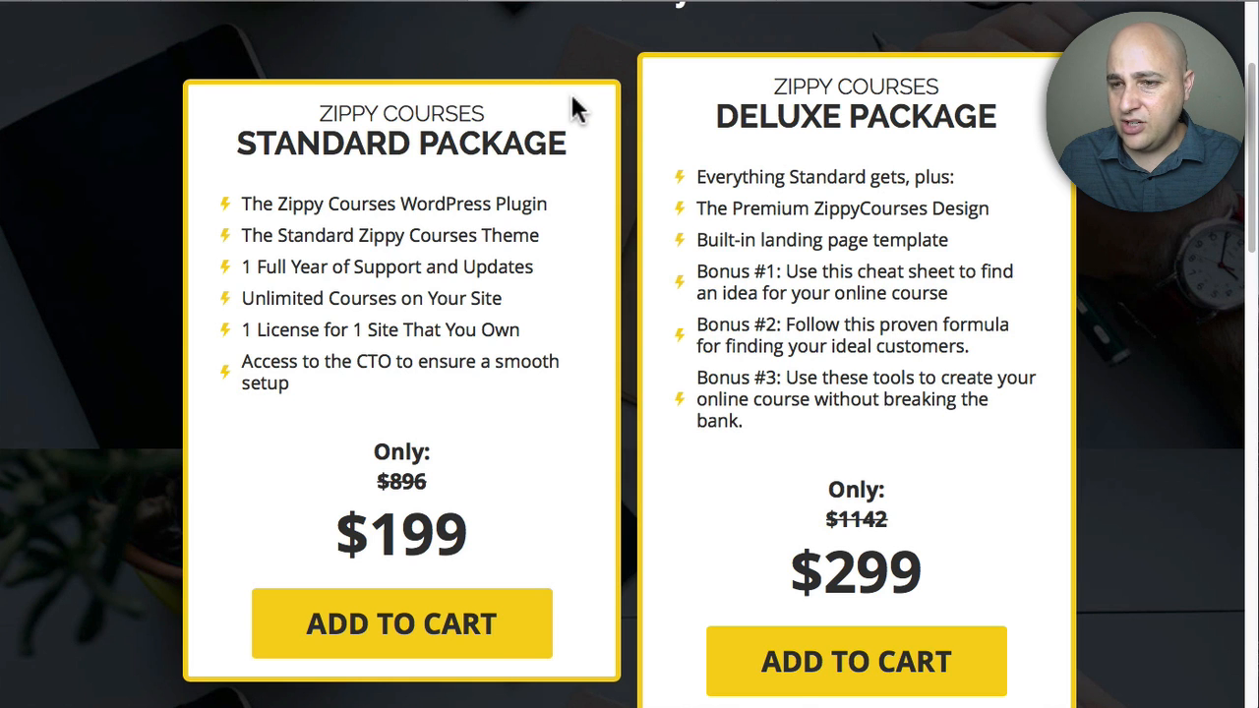
scroll(579, 108, "down", 1)
scroll(578, 109, "down", 1)
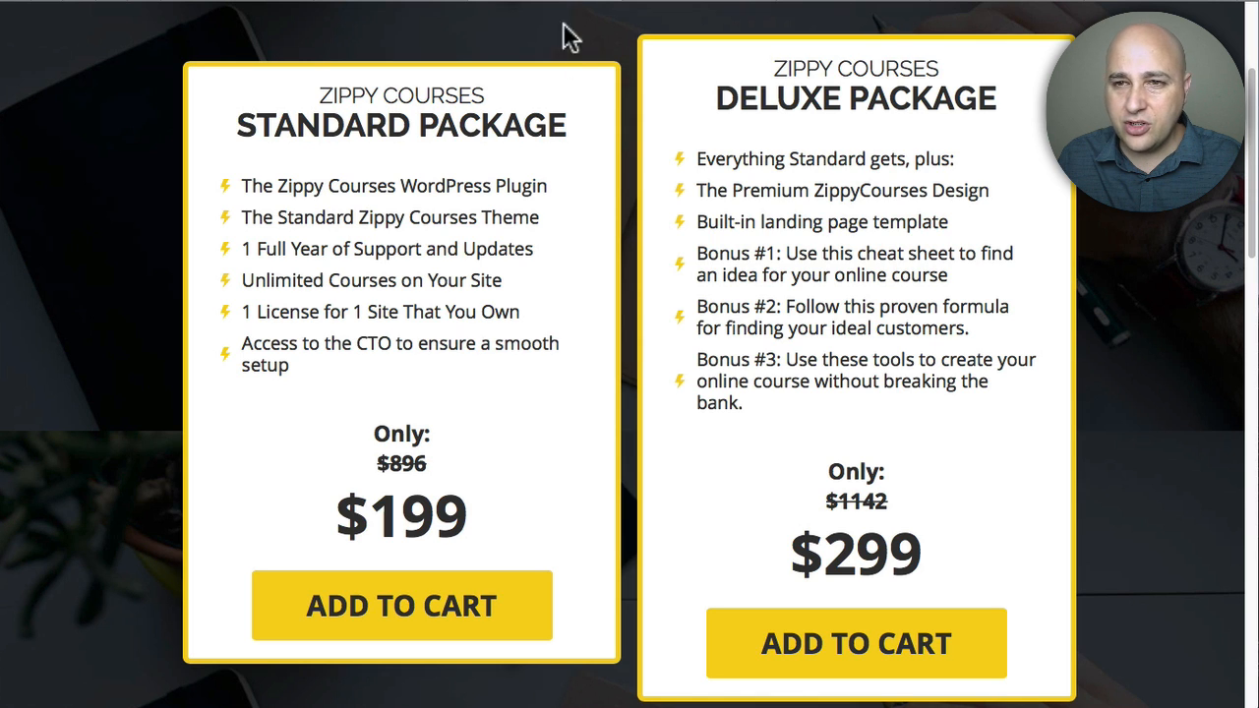
left_click(691, 5)
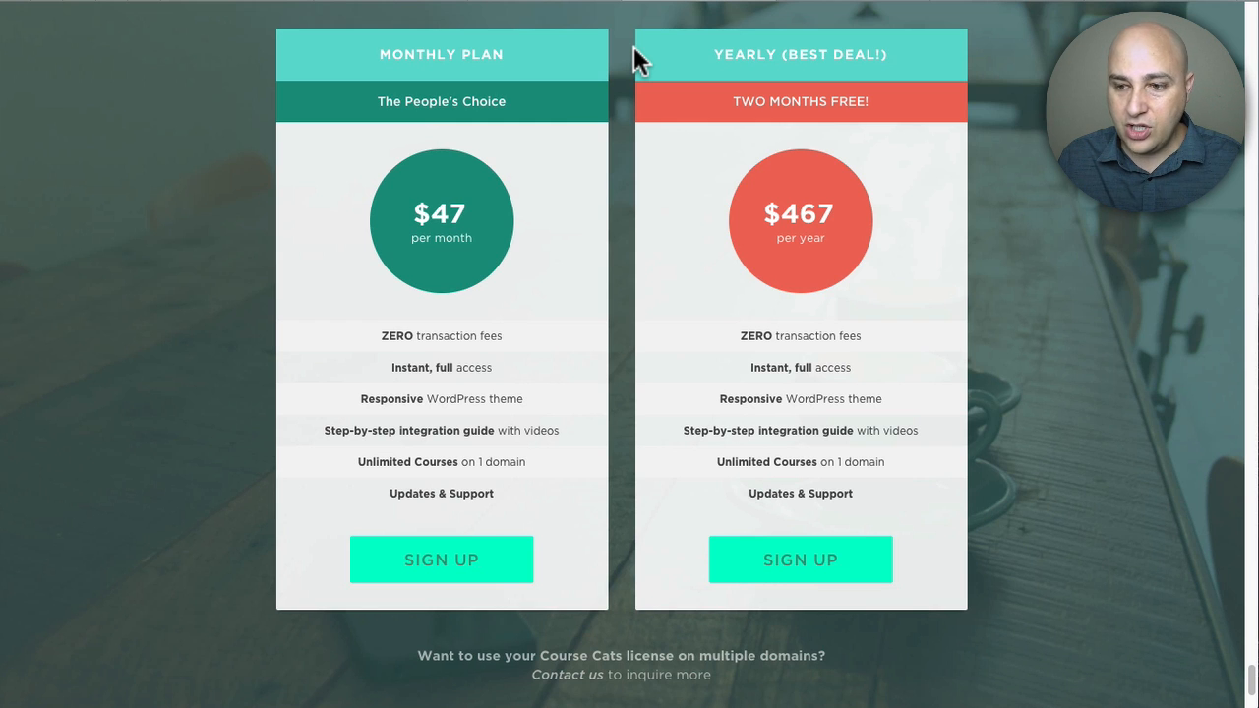
left_click(891, 6)
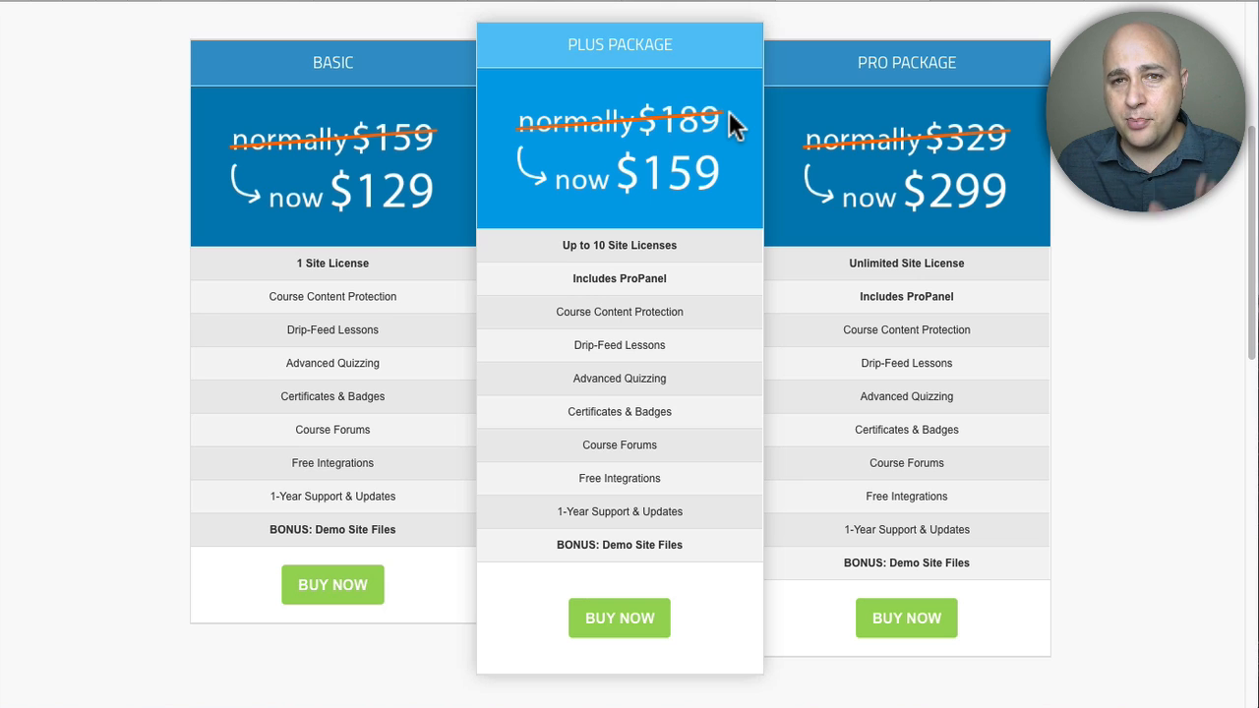
left_click(996, 6)
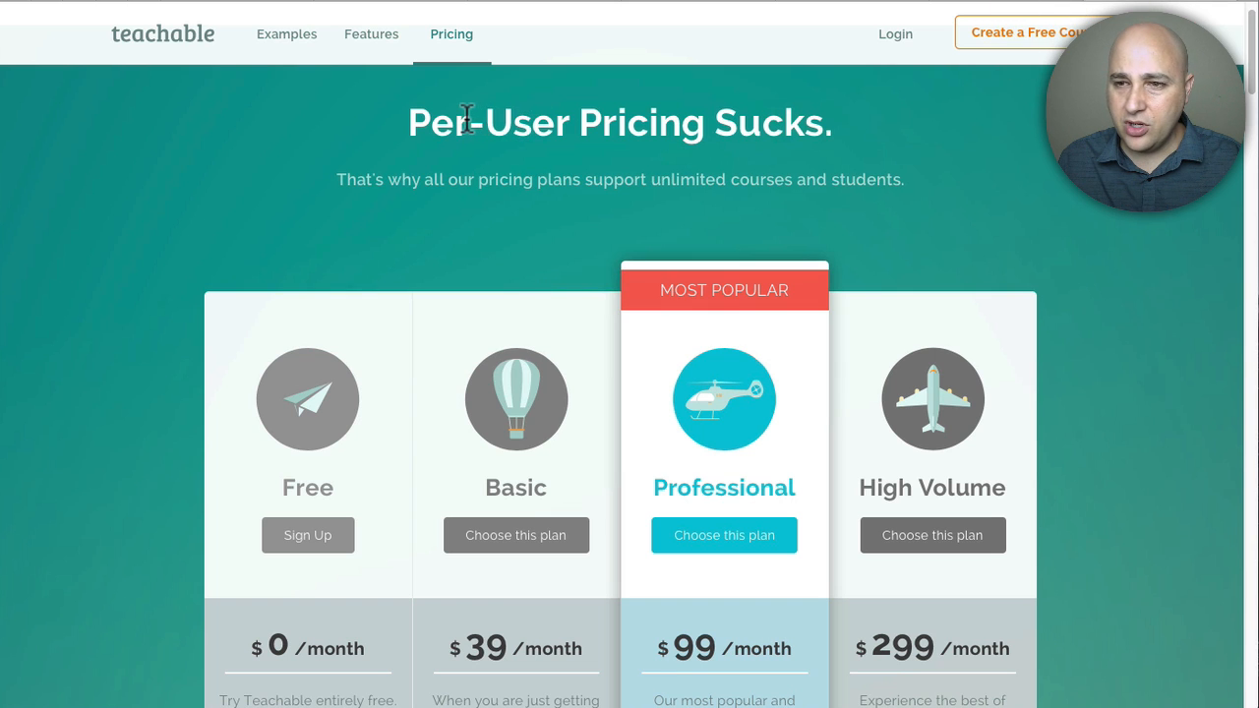
Step: Scan Teachable's monthly prices ($0, $39, $99, $299), then return to the landing page tab
scroll(467, 118, "down", 2)
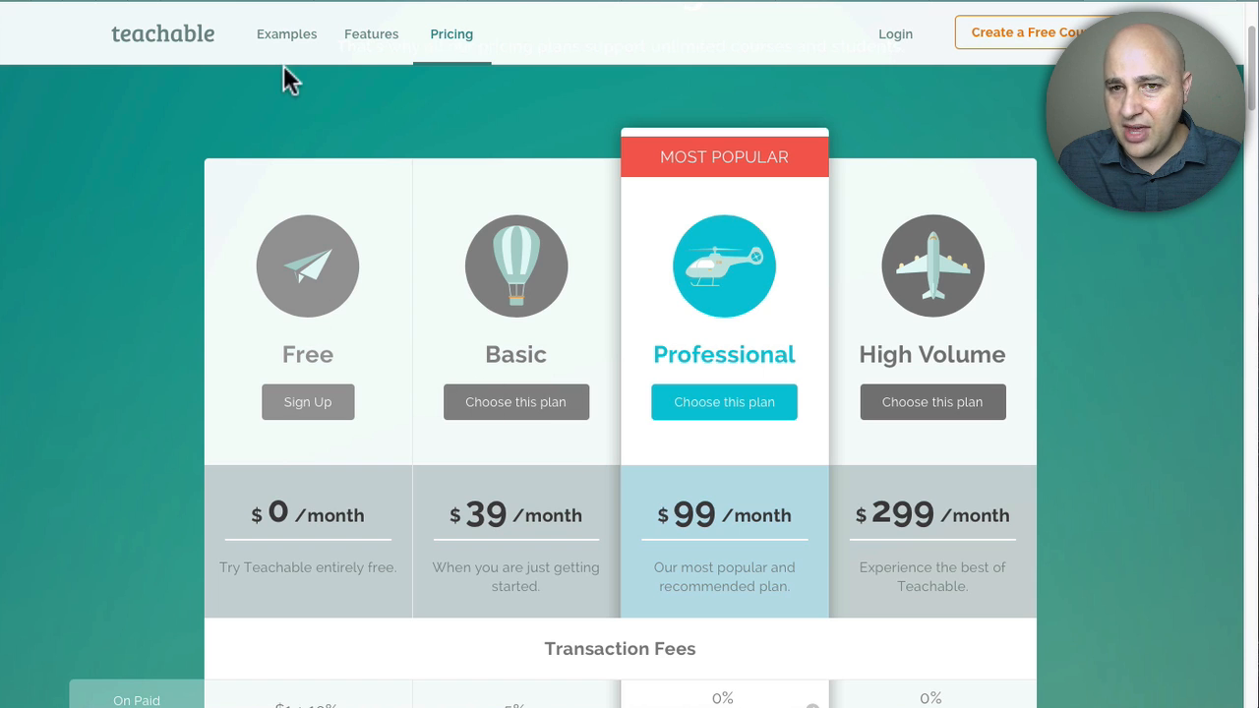
left_click(384, 1)
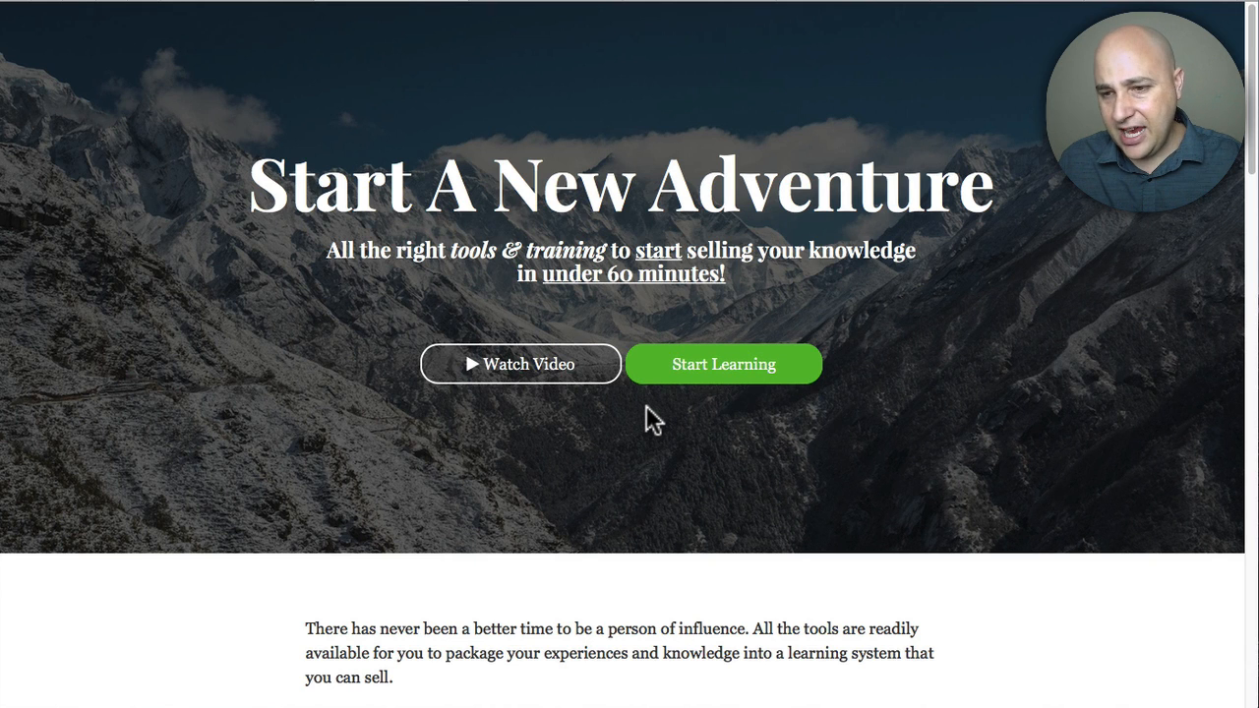
Step: Scroll the Start A New Adventure page to the FAQ, then choose VIEW COURSE under WordPress Essentials
scroll(645, 405, "down", 5)
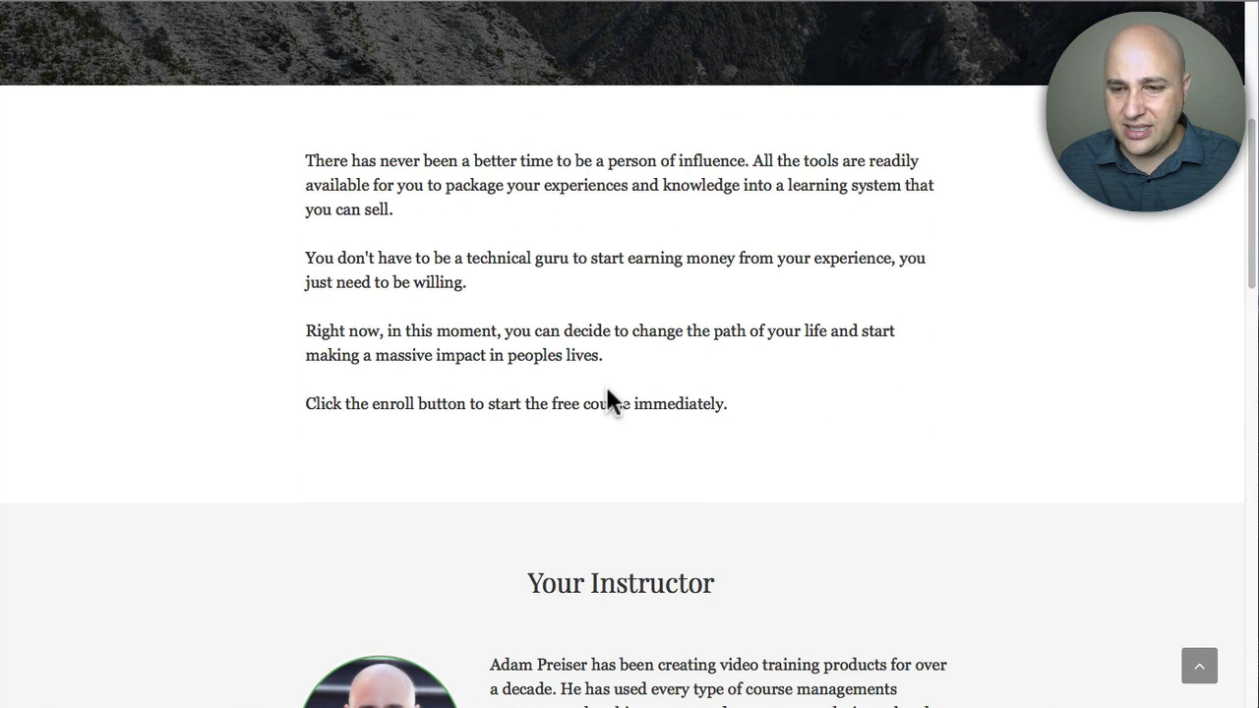
scroll(607, 391, "down", 3)
scroll(607, 392, "down", 2)
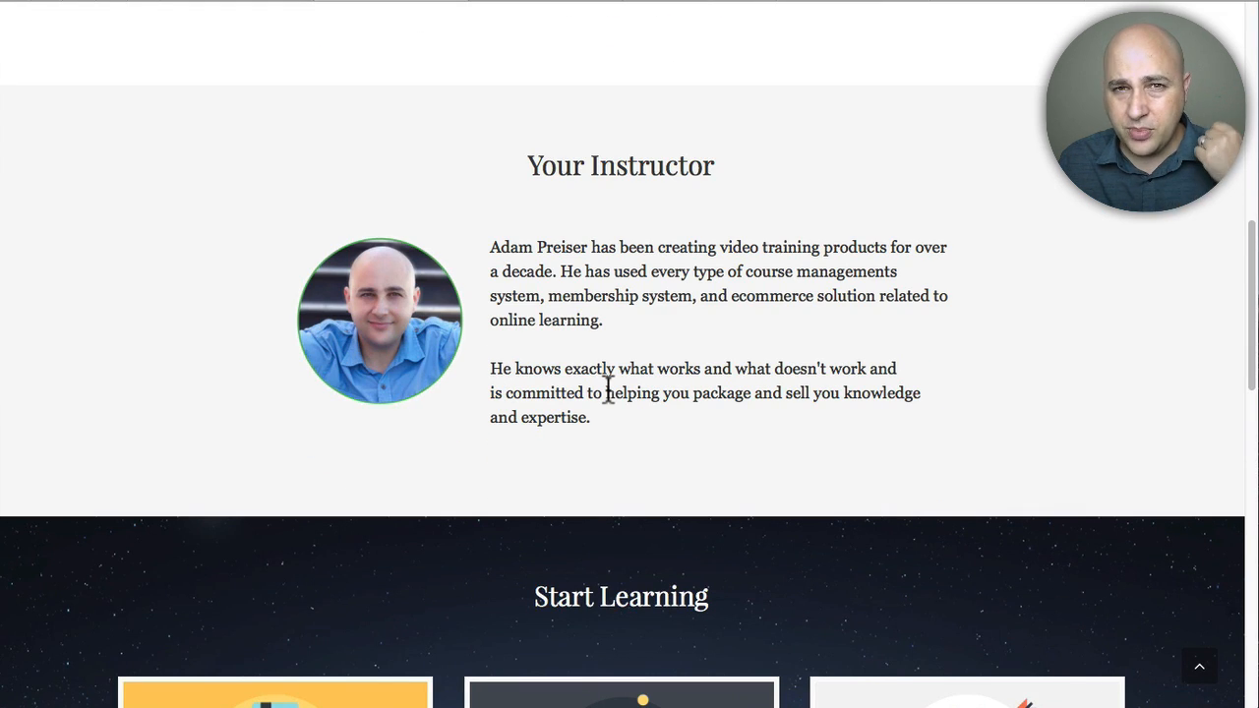
scroll(548, 356, "down", 5)
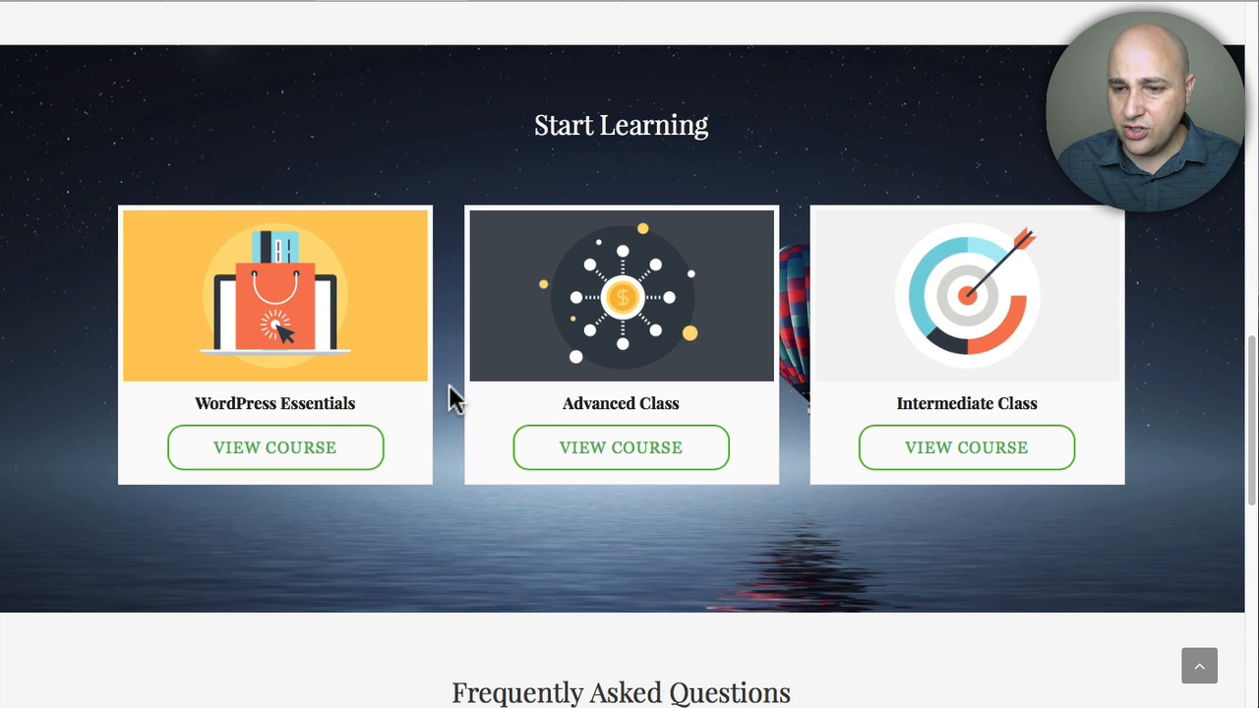
scroll(451, 399, "down", 6)
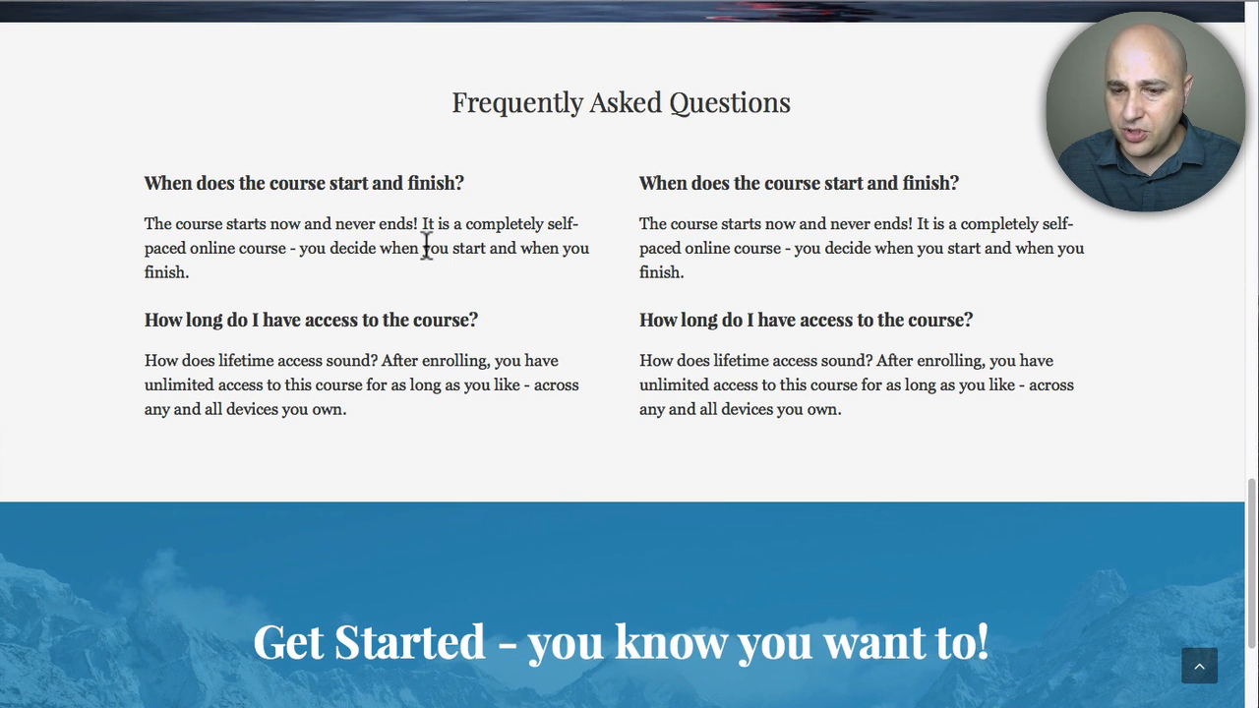
scroll(427, 251, "down", 2)
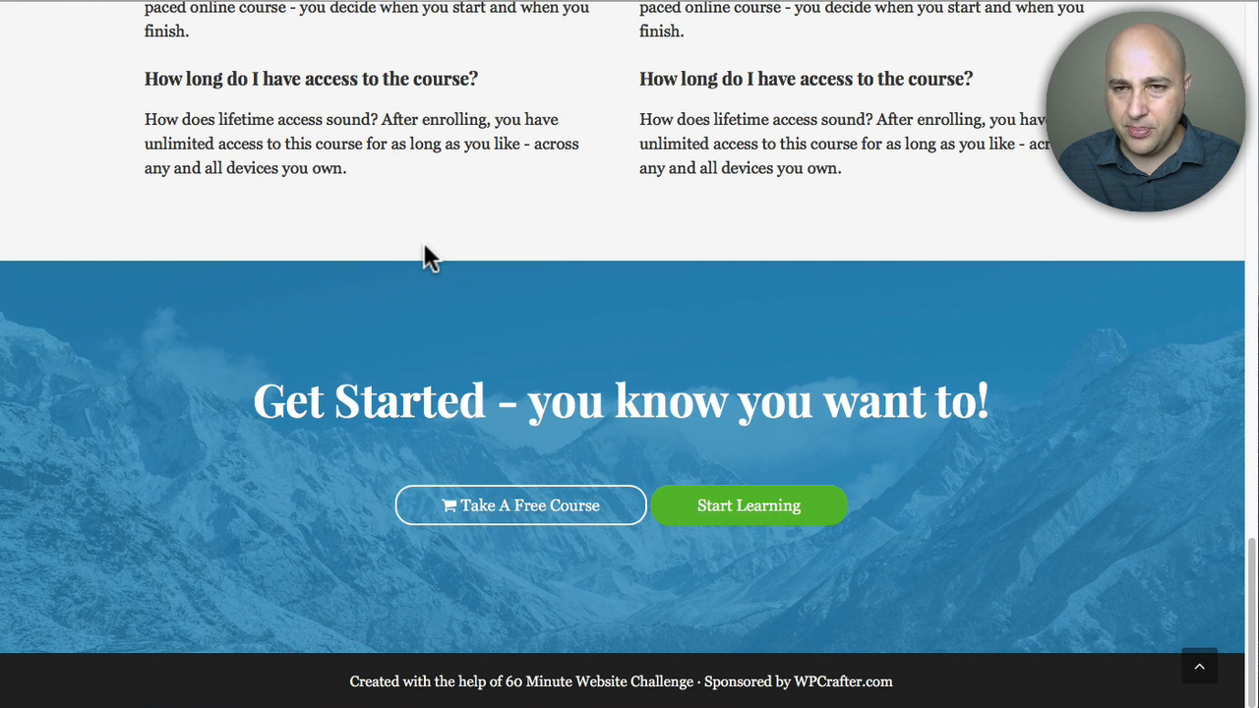
scroll(423, 248, "up", 4)
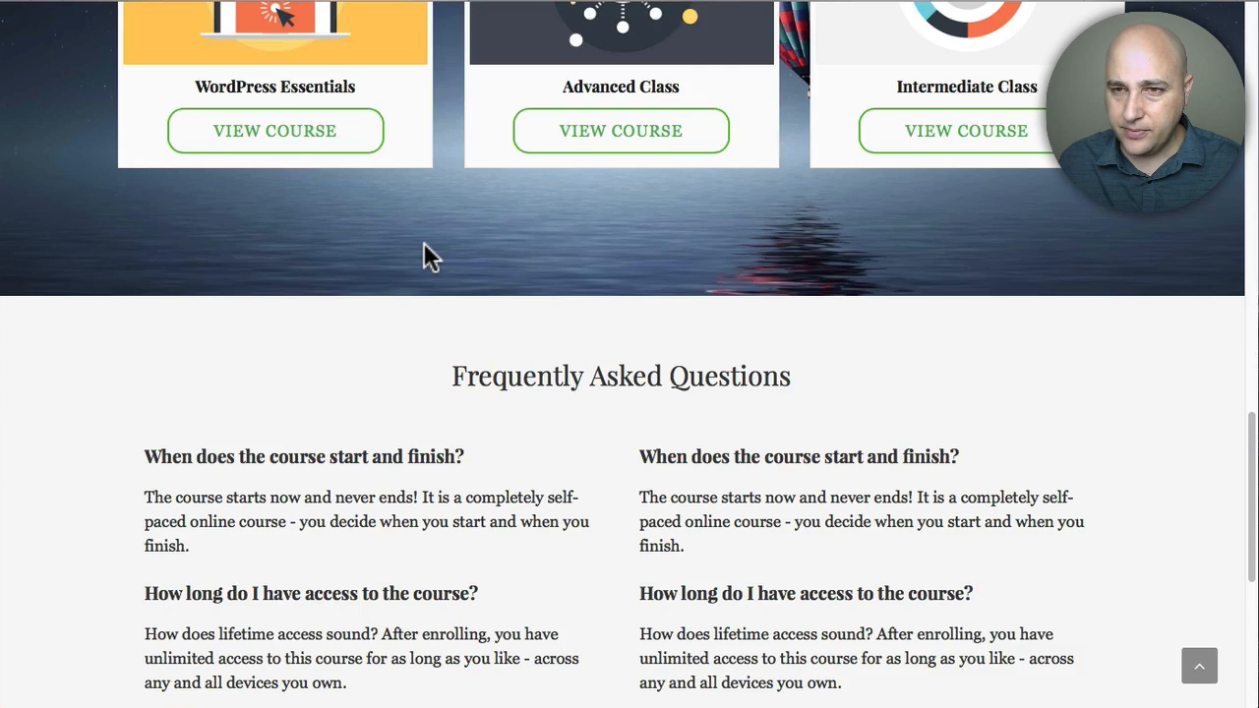
scroll(425, 248, "up", 2)
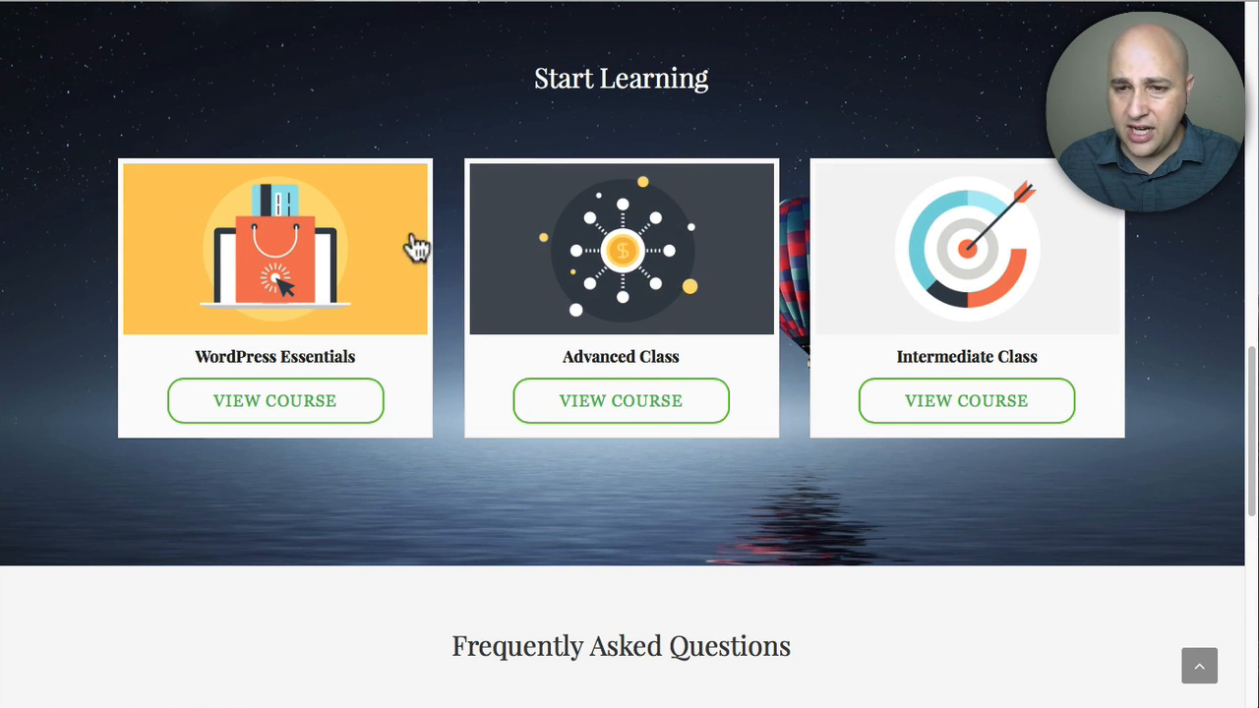
left_click(275, 399)
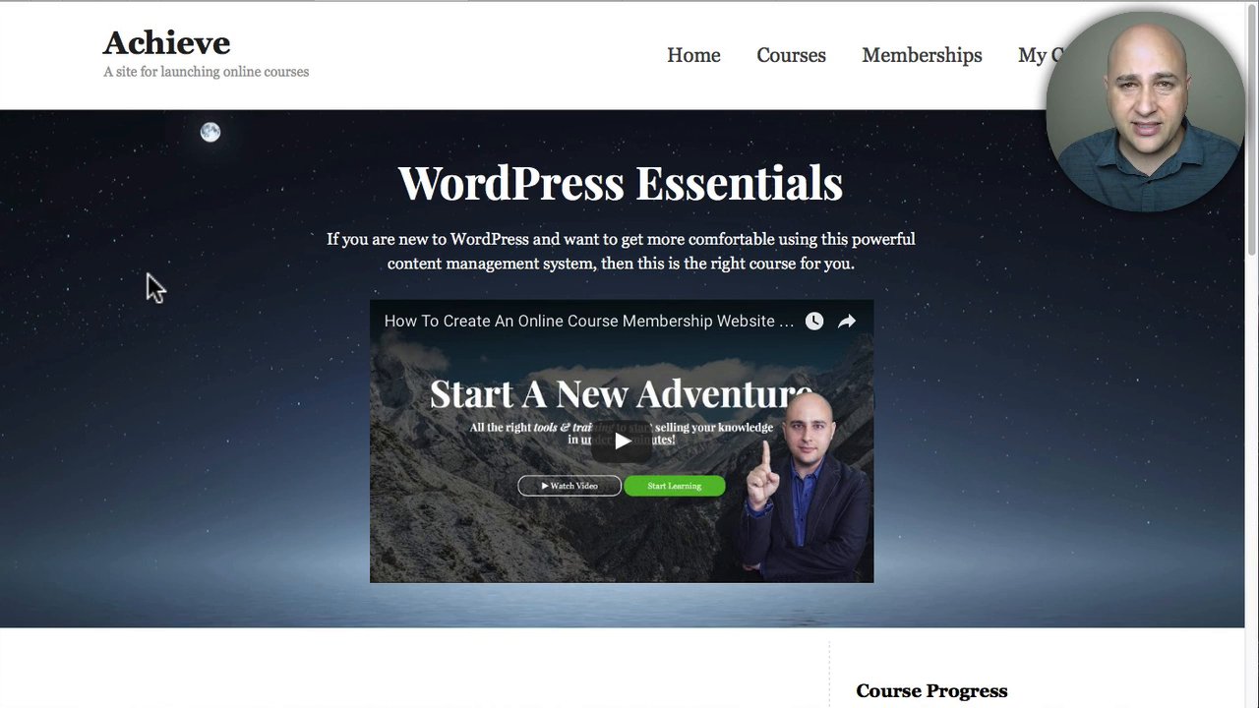
left_click_drag(395, 179, 830, 180)
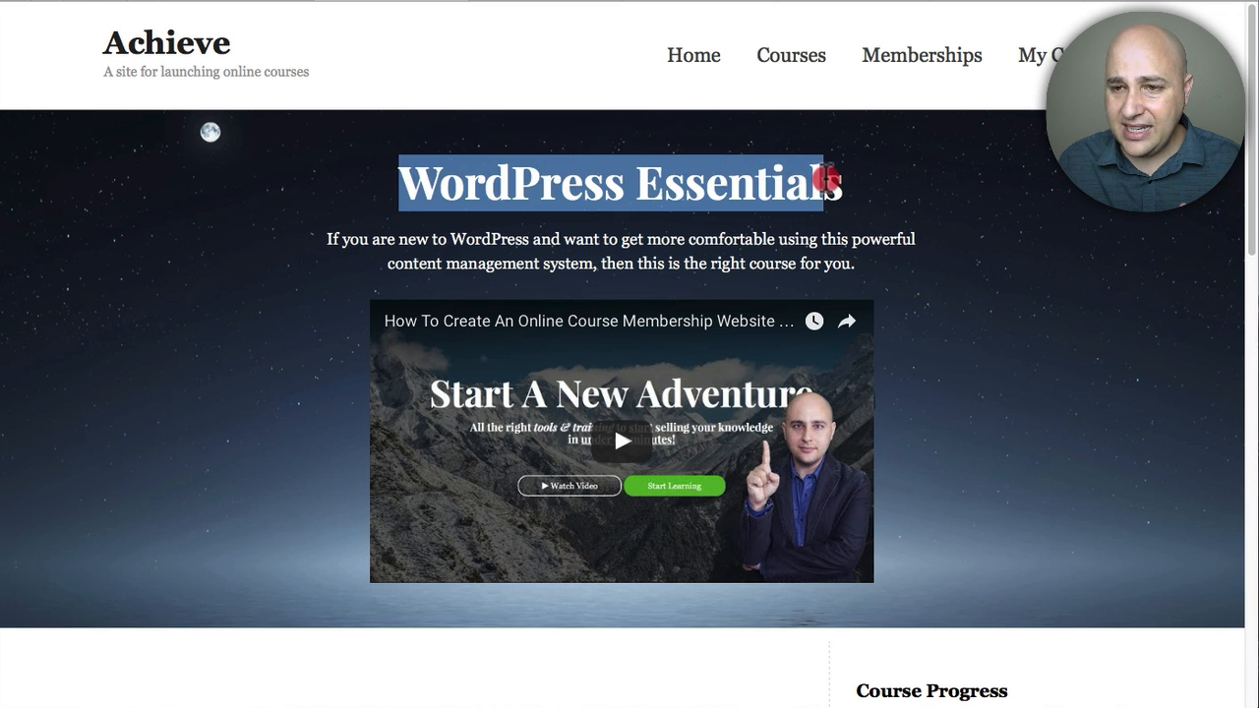
left_click_drag(872, 272, 300, 243)
left_click(292, 234)
scroll(292, 236, "down", 1)
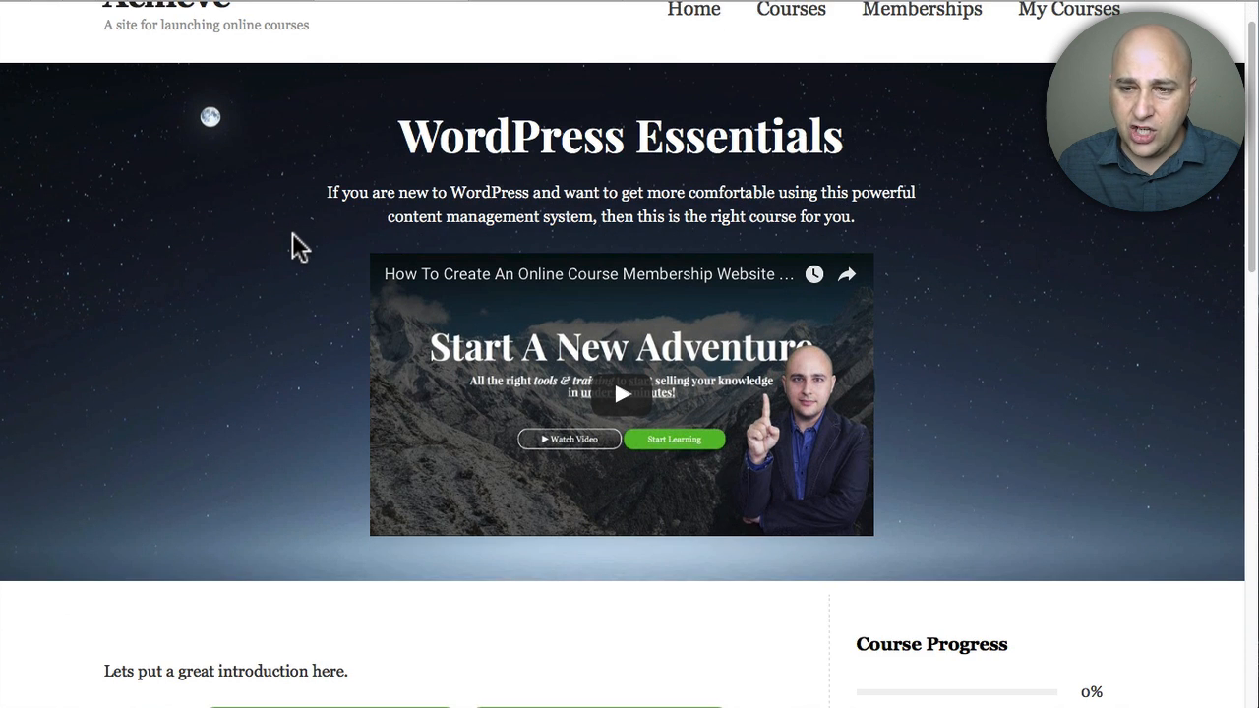
scroll(292, 236, "up", 1)
scroll(293, 234, "down", 8)
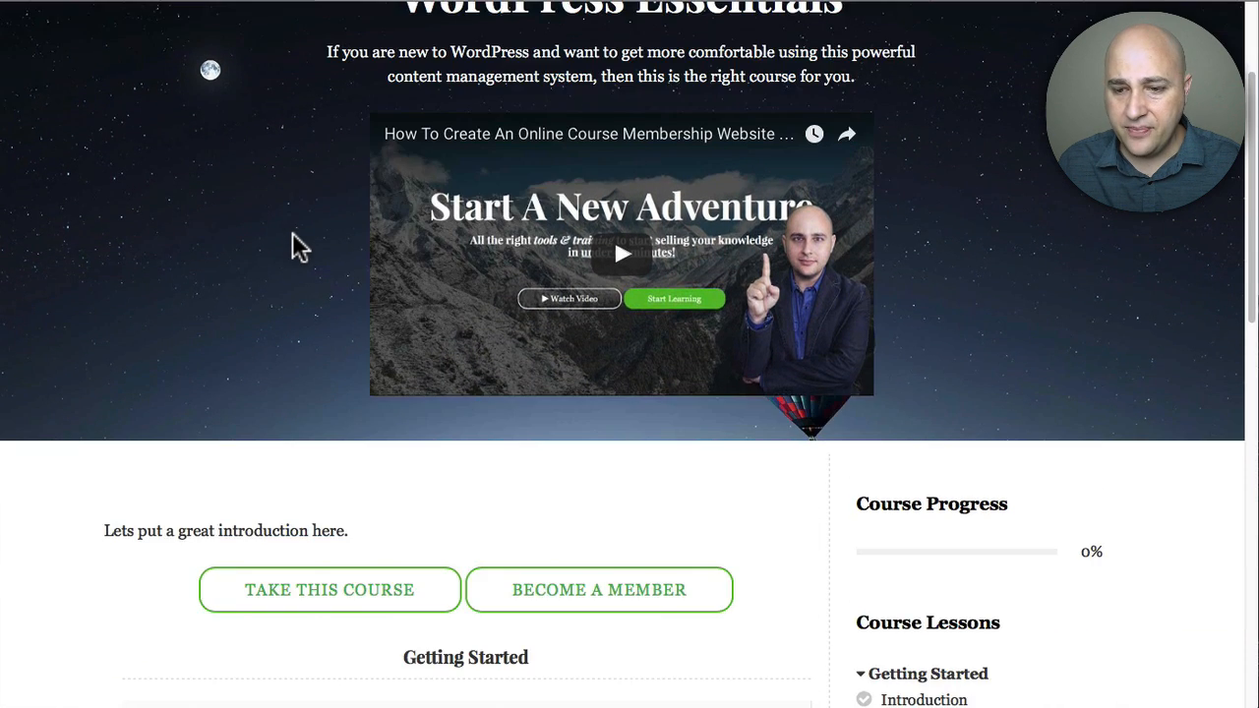
scroll(292, 229, "down", 4)
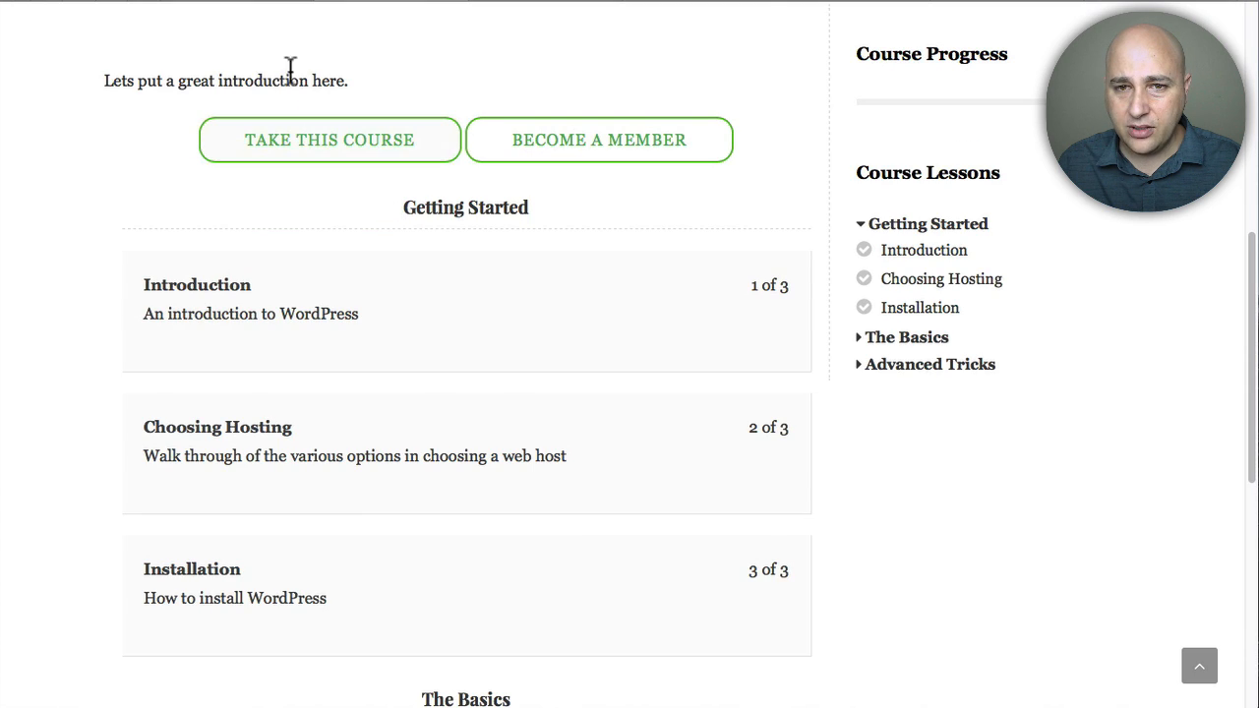
scroll(306, 81, "up", 1)
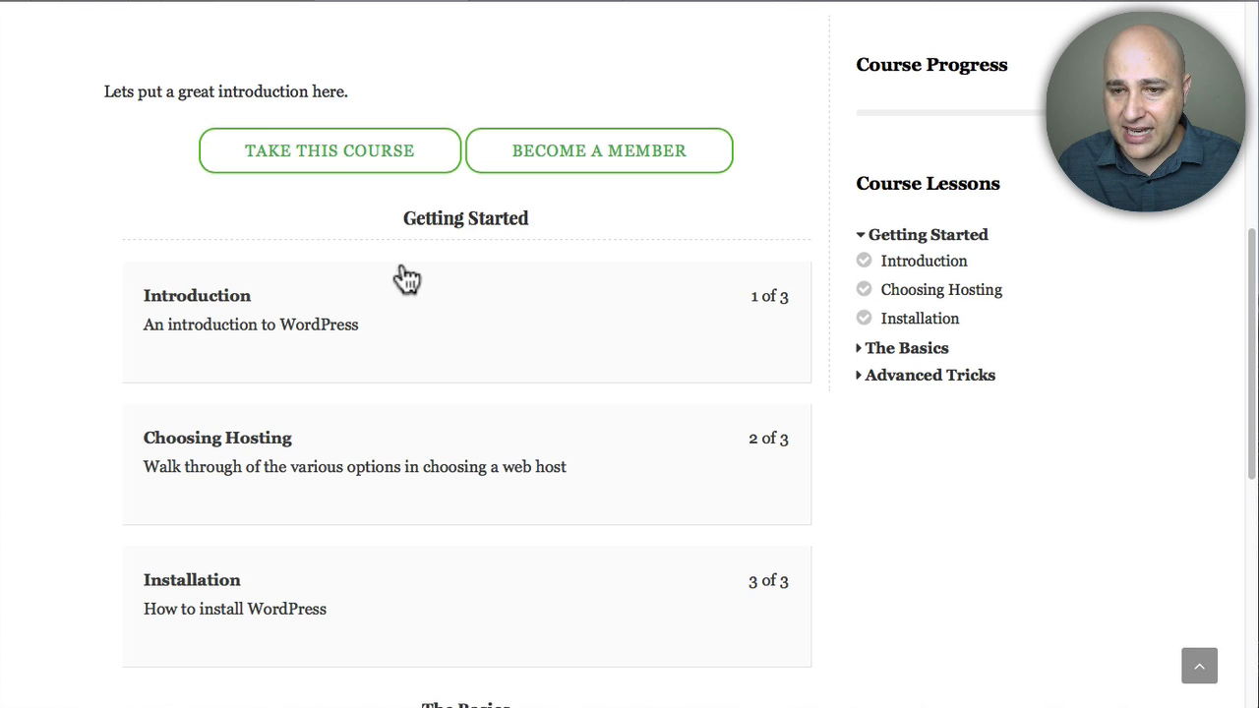
mouse_move(463, 305)
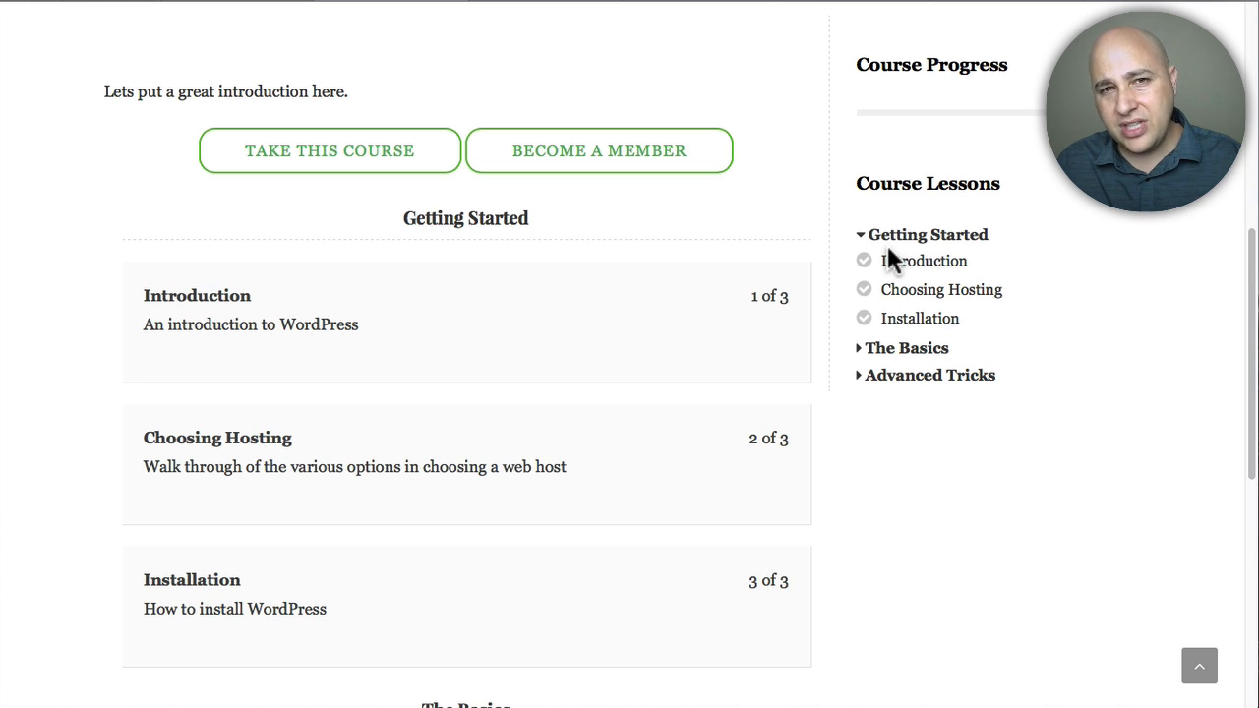
left_click(861, 352)
left_click(859, 350)
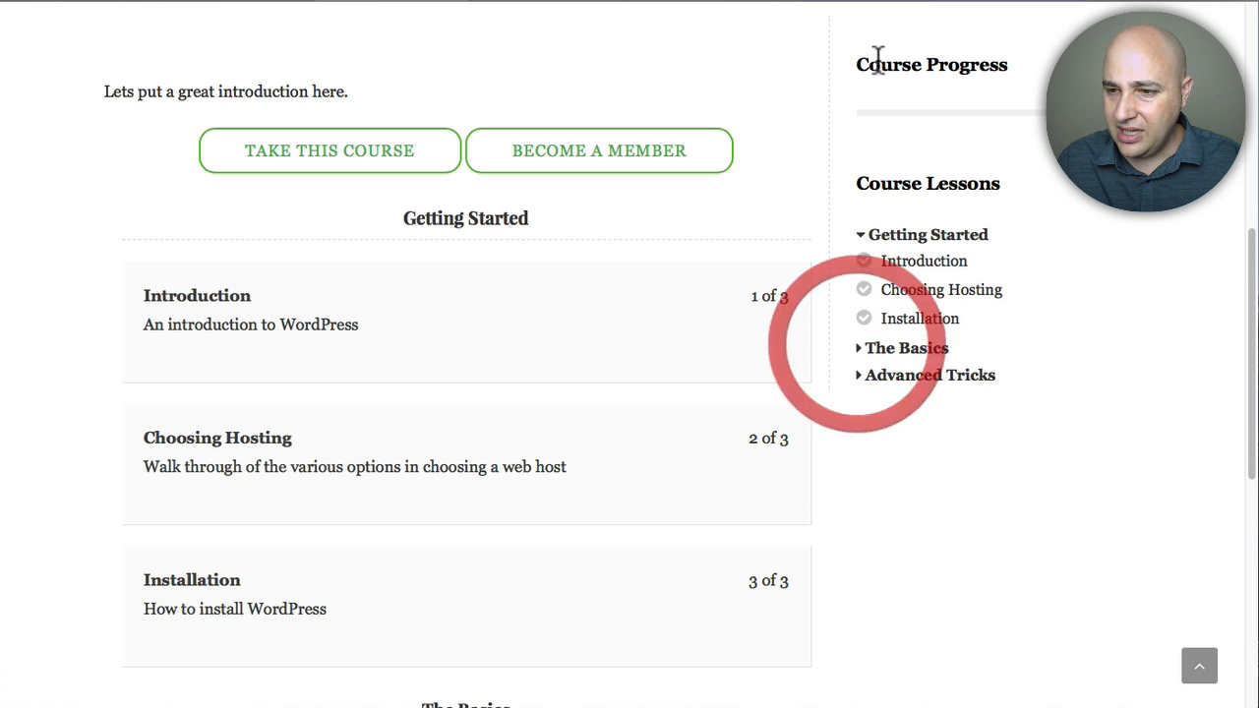
left_click(862, 236)
left_click(863, 236)
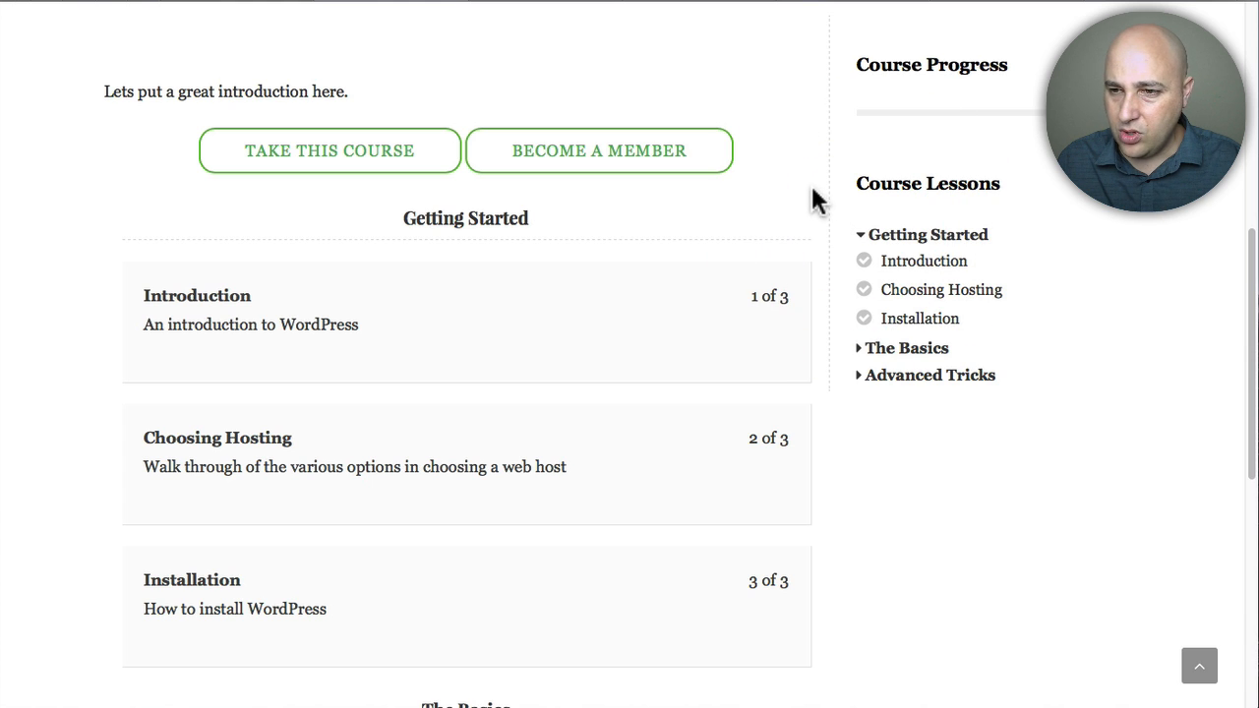
scroll(472, 236, "down", 3)
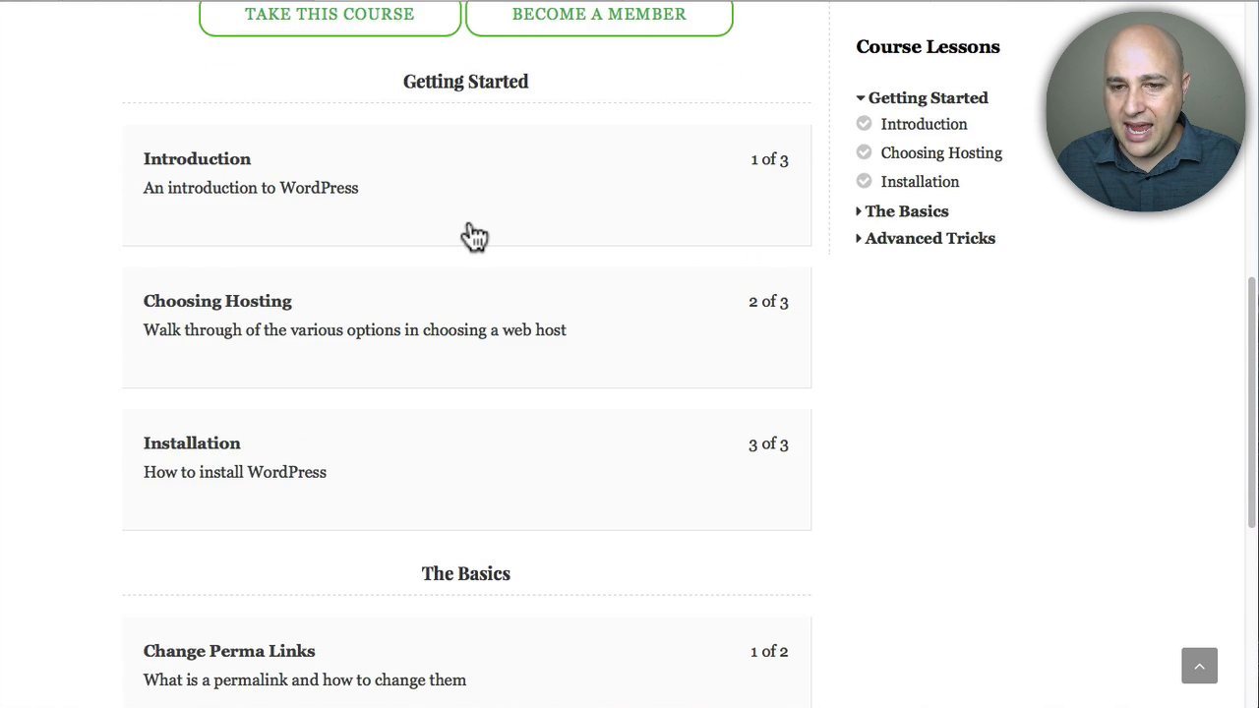
scroll(462, 240, "down", 4)
scroll(460, 239, "down", 5)
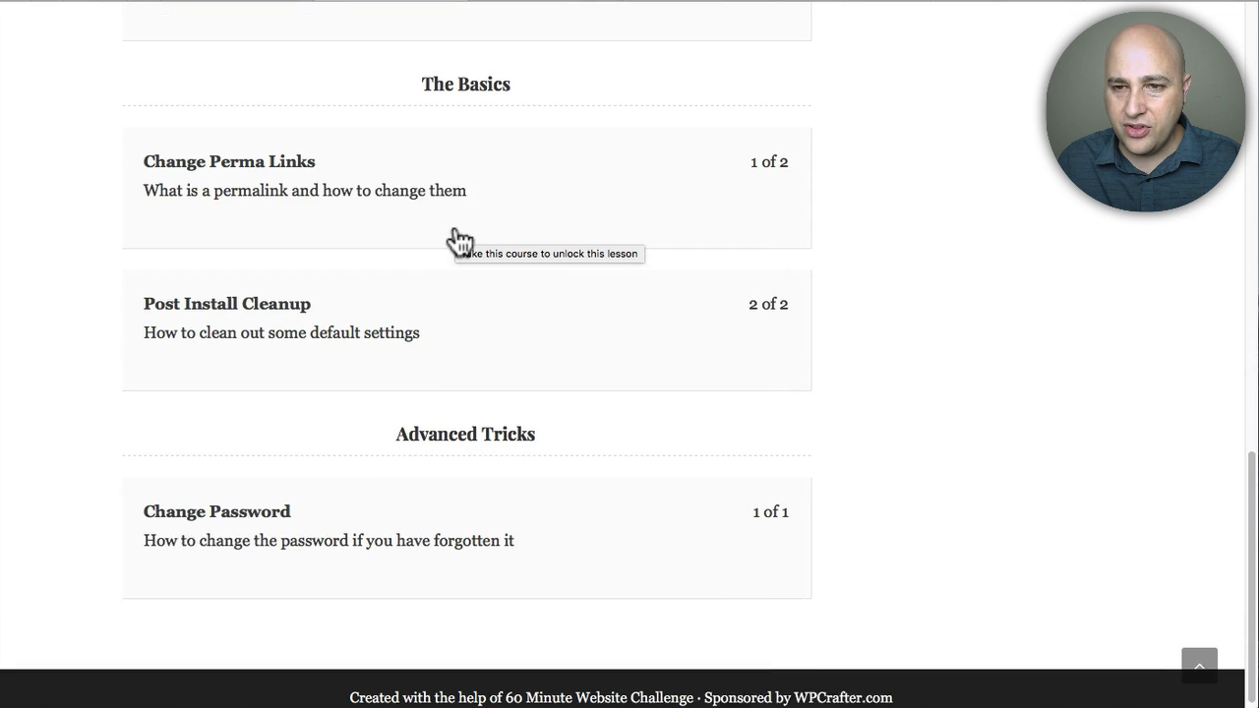
scroll(475, 364, "up", 9)
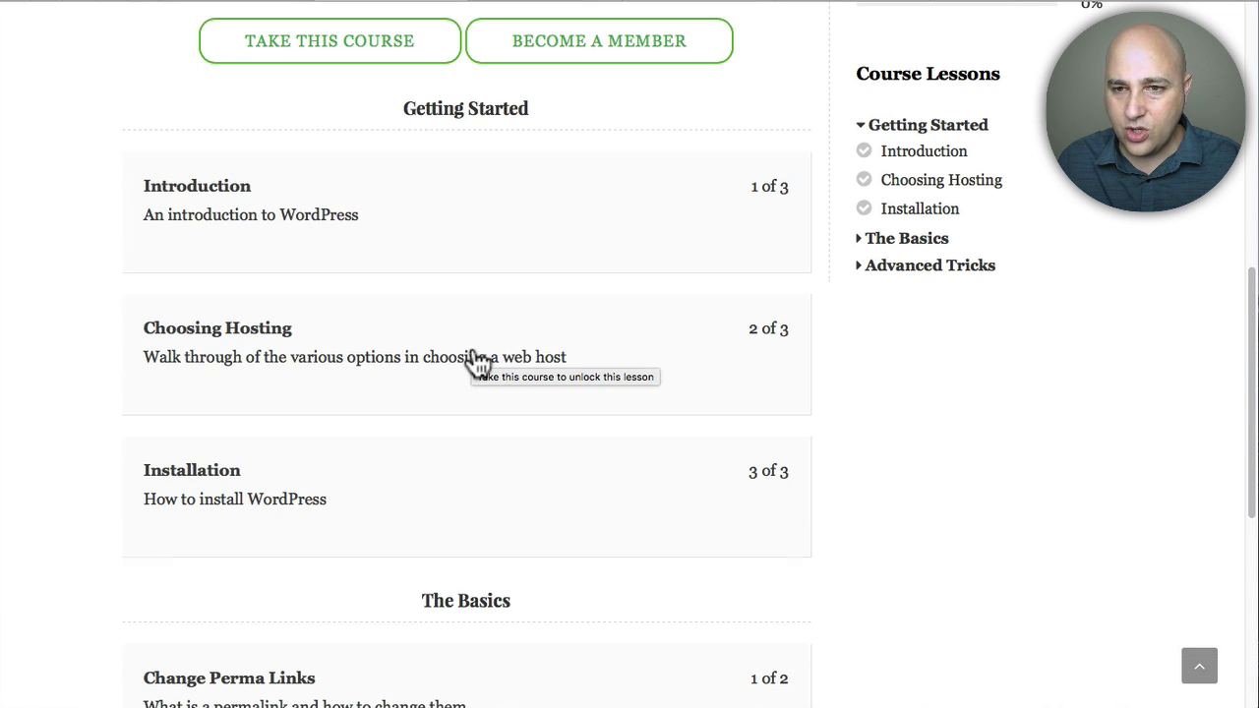
left_click(483, 218)
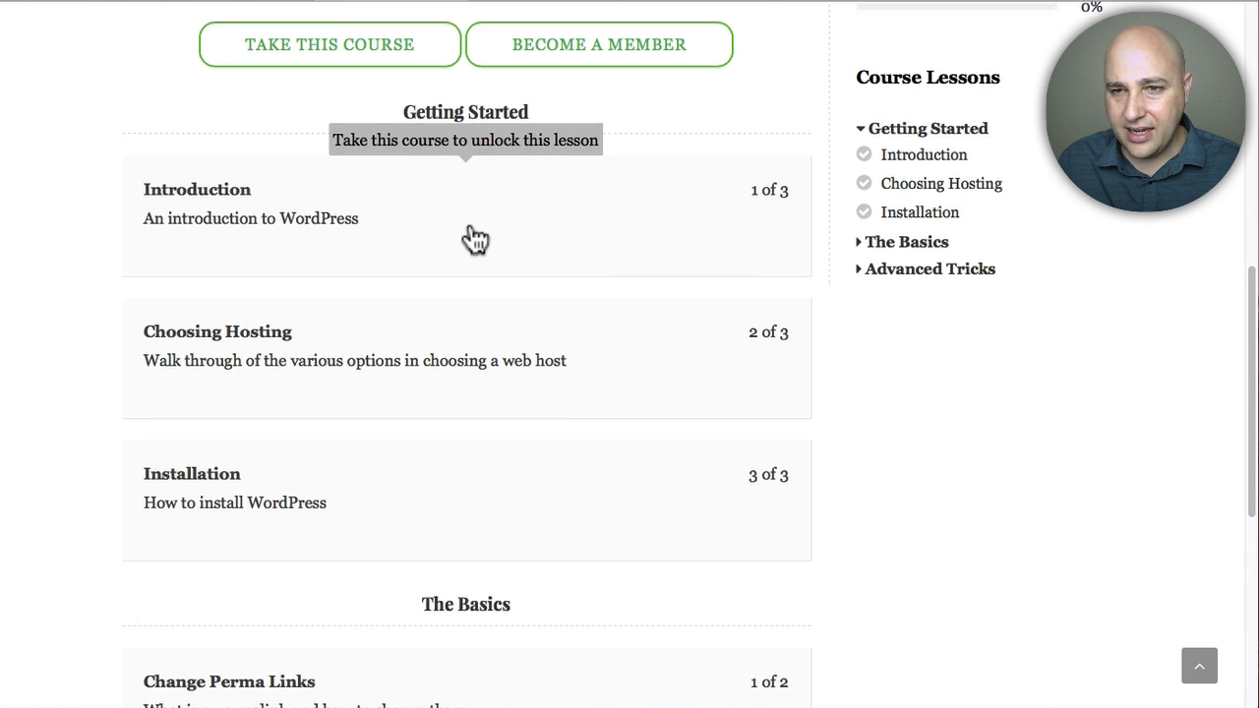
scroll(469, 239, "up", 4)
scroll(369, 249, "up", 4)
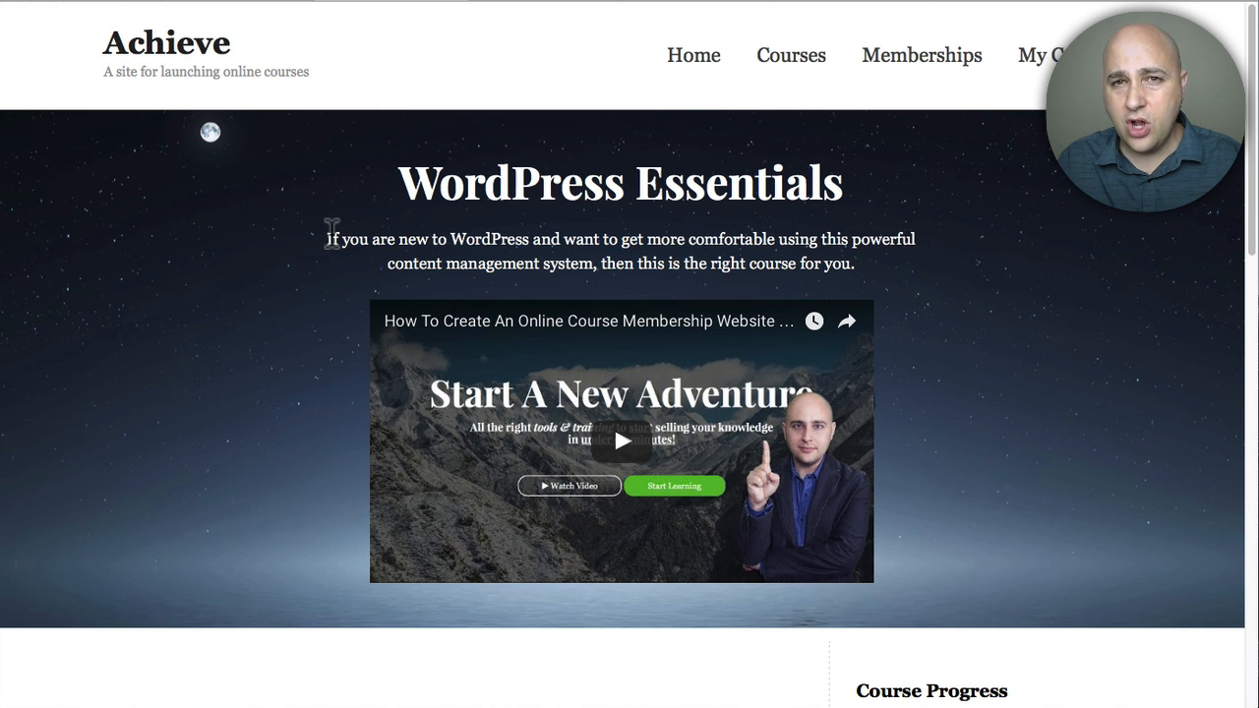
scroll(289, 191, "down", 4)
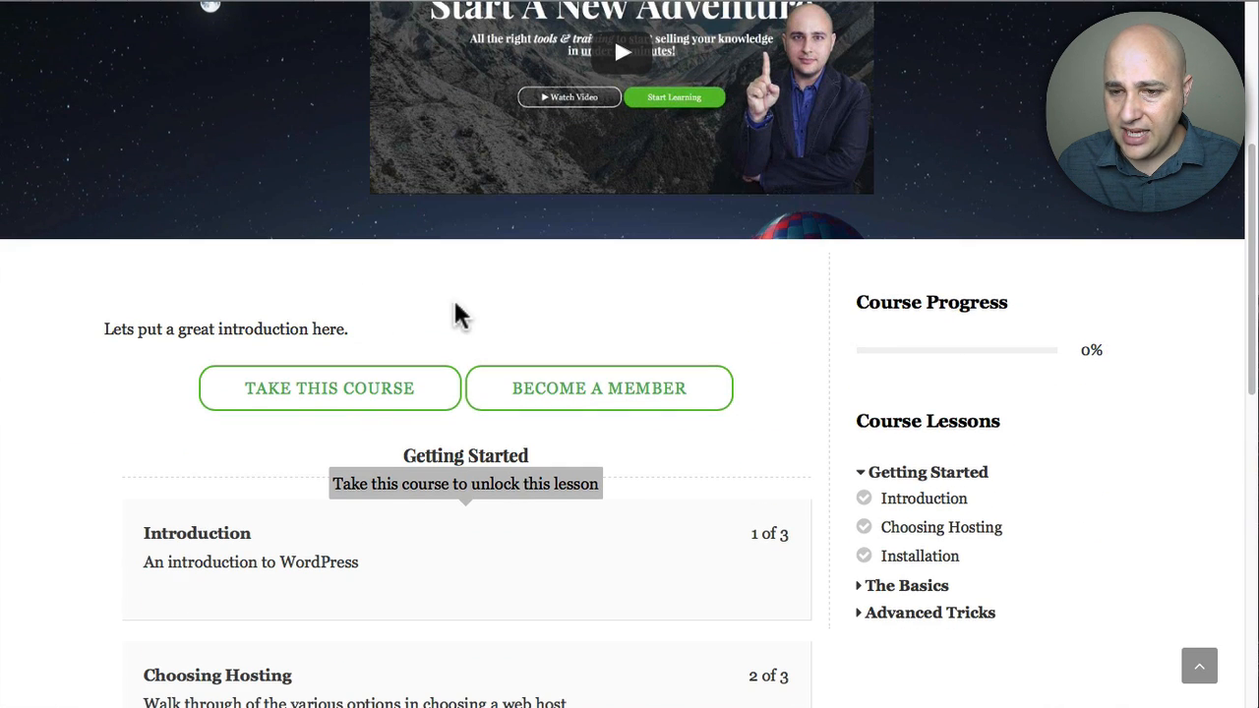
left_click(455, 302)
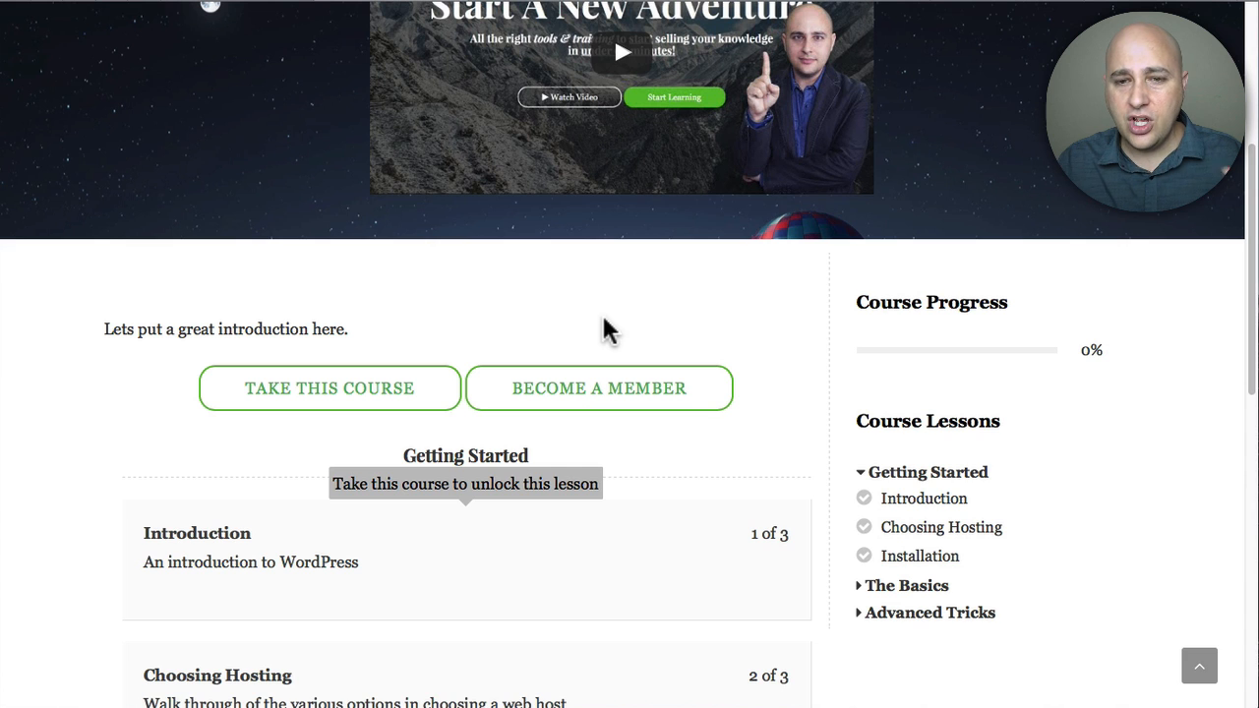
left_click(604, 318)
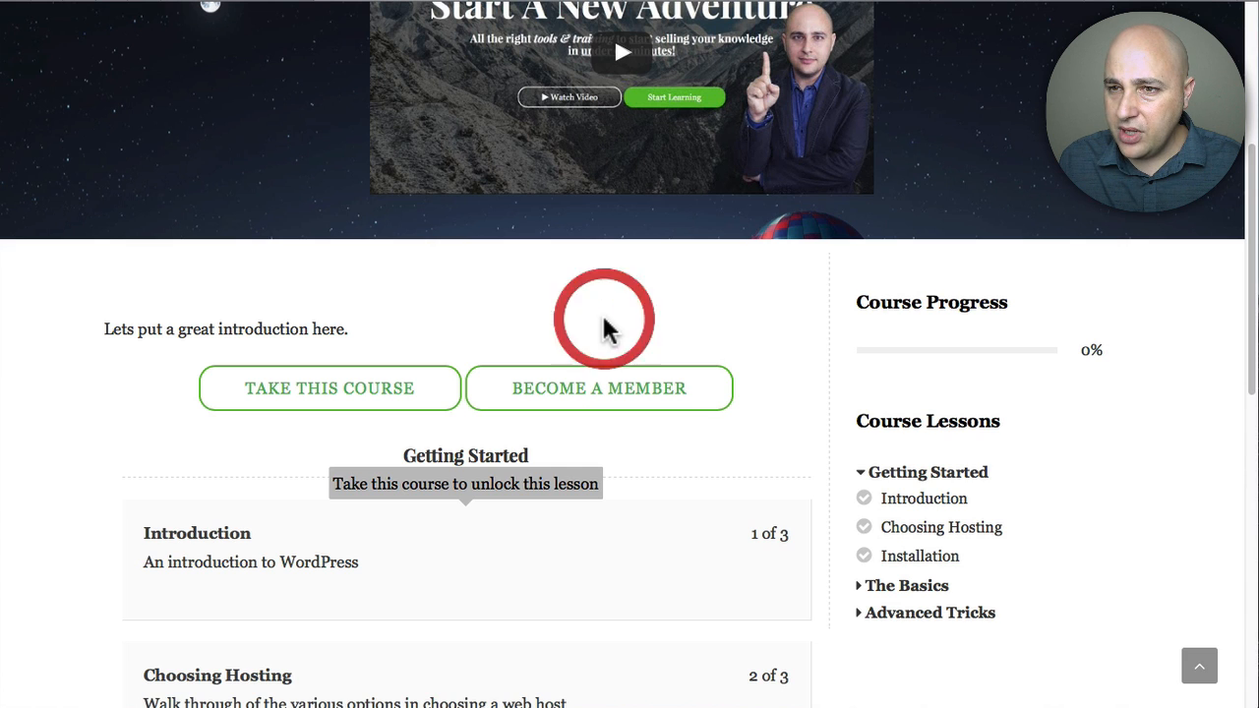
scroll(604, 318, "up", 4)
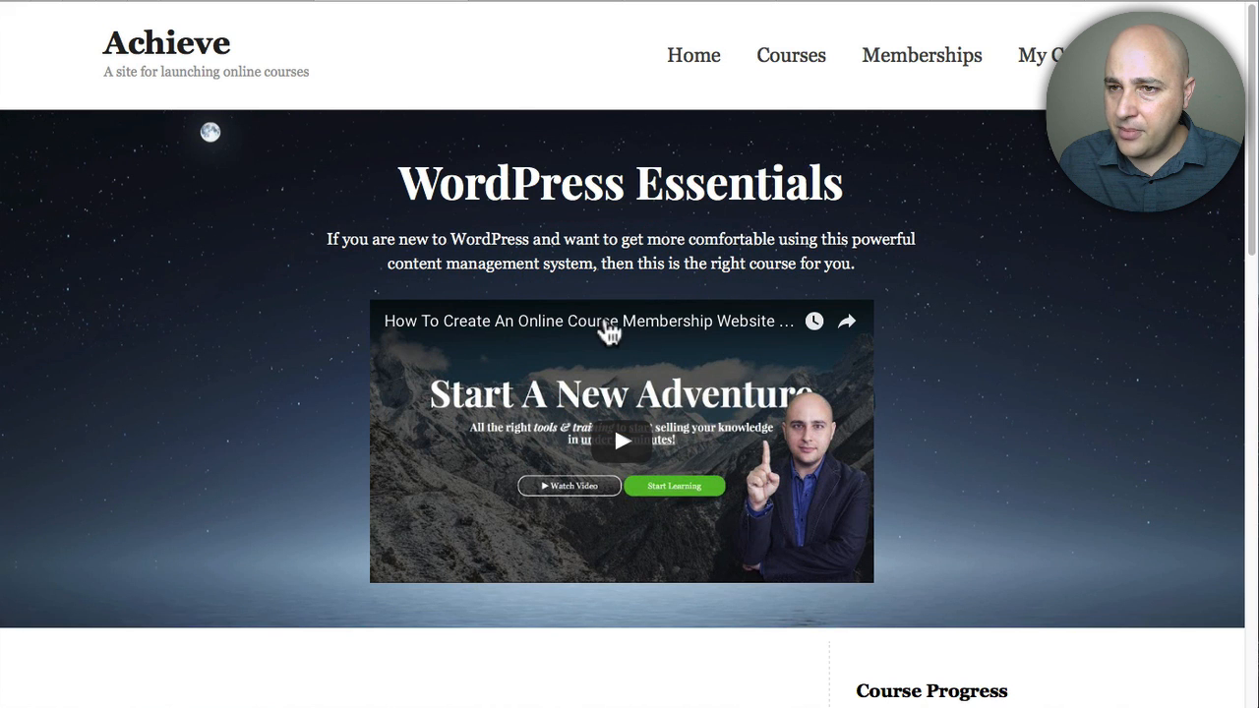
Step: Go to Courses in the top menu and scan WordPress Essentials, Advanced Class and Intermediate Class
left_click(780, 67)
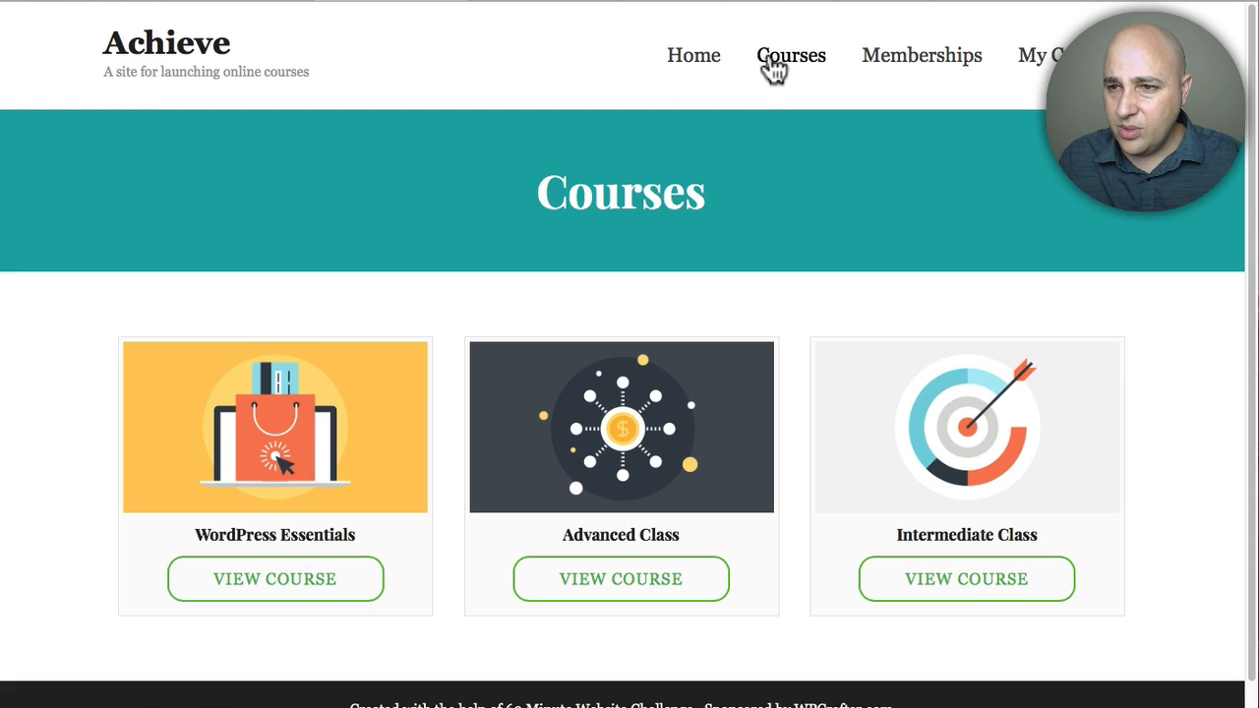
scroll(796, 128, "down", 1)
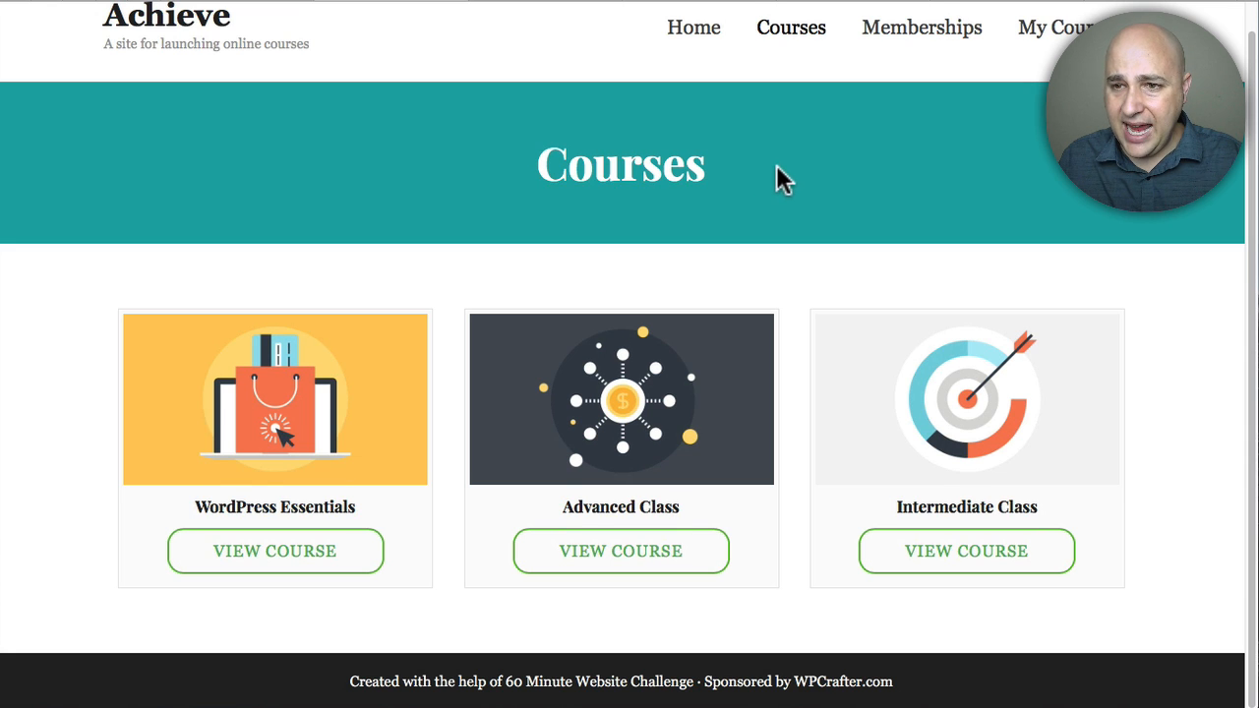
scroll(779, 178, "up", 1)
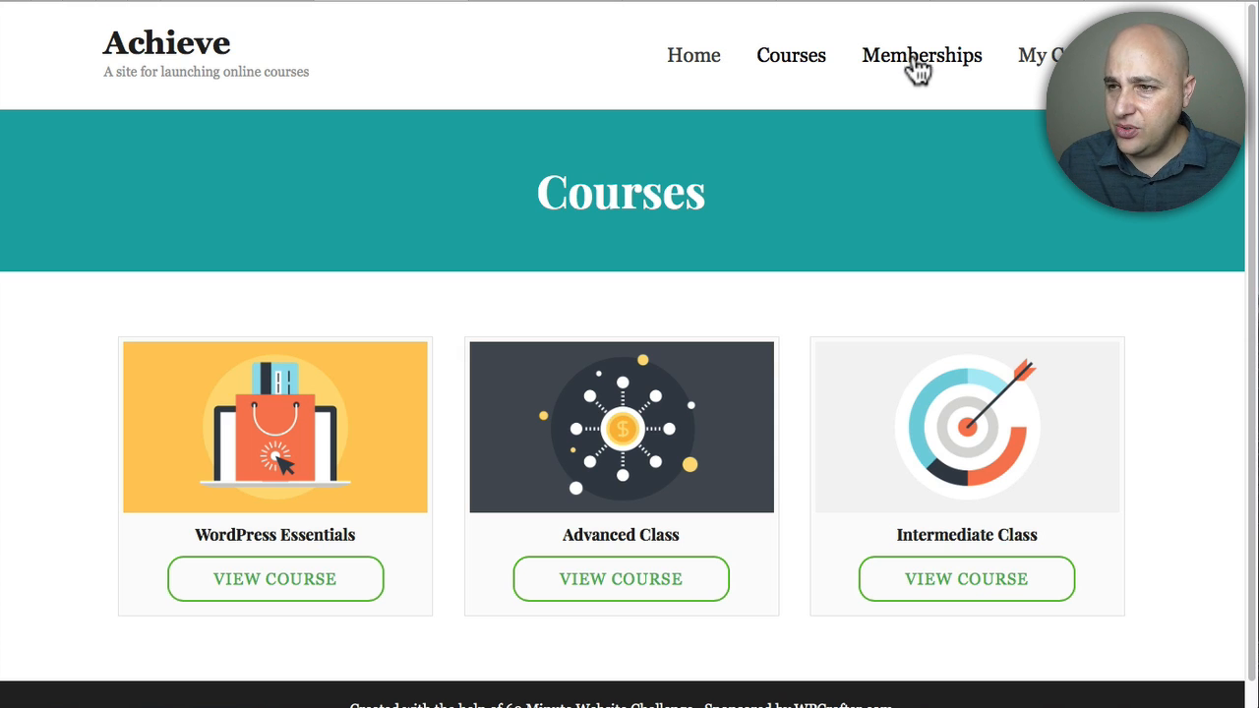
Step: Go to My Courses in the top menu and look over the Login and Register forms
left_click(1056, 61)
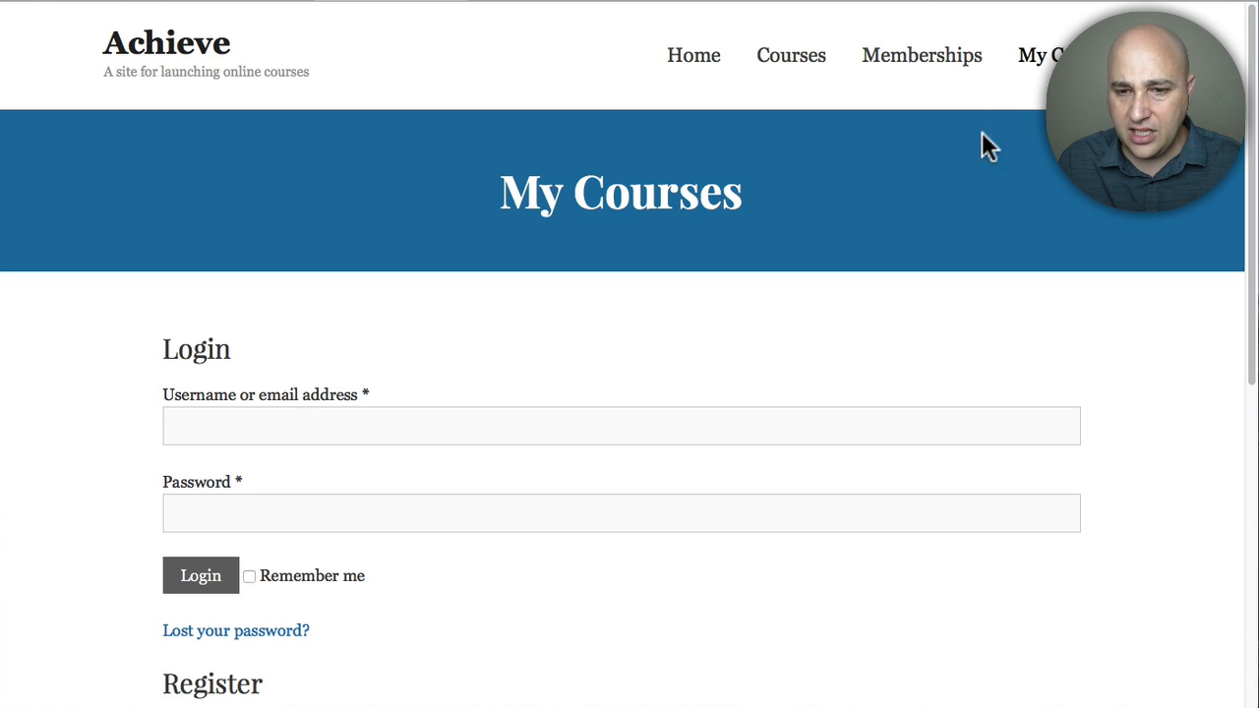
scroll(840, 225, "down", 5)
scroll(797, 234, "down", 3)
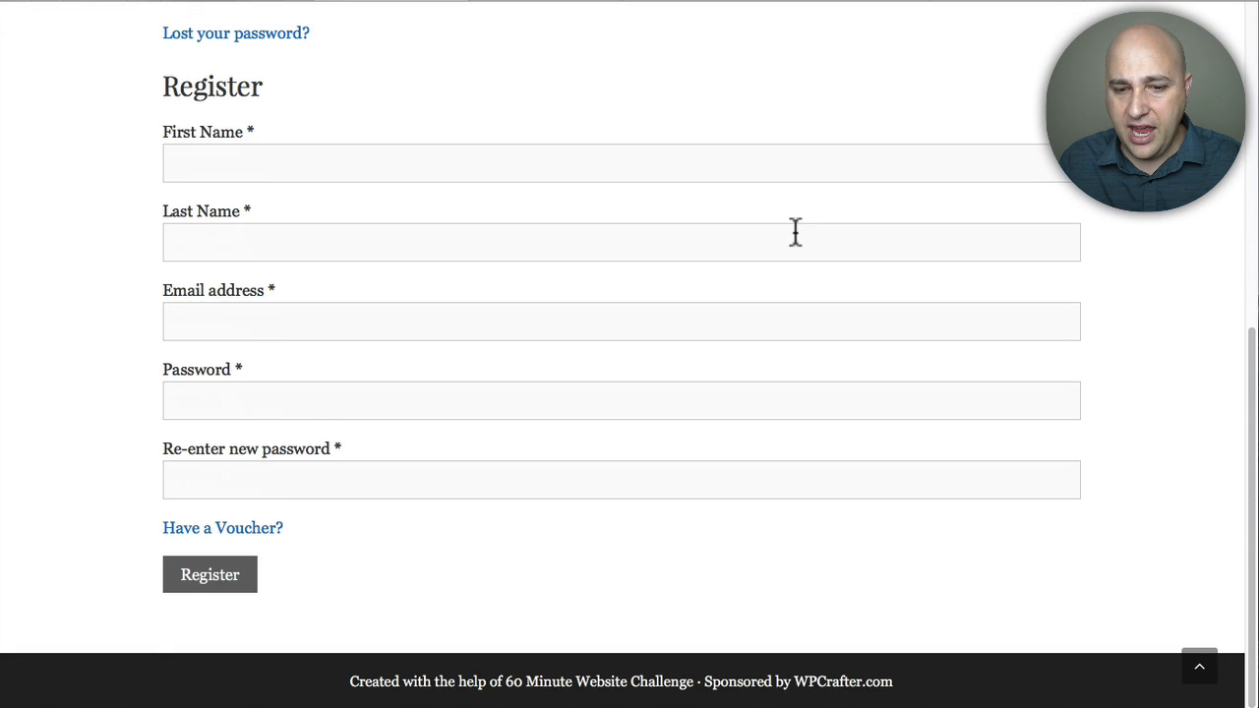
scroll(795, 234, "up", 7)
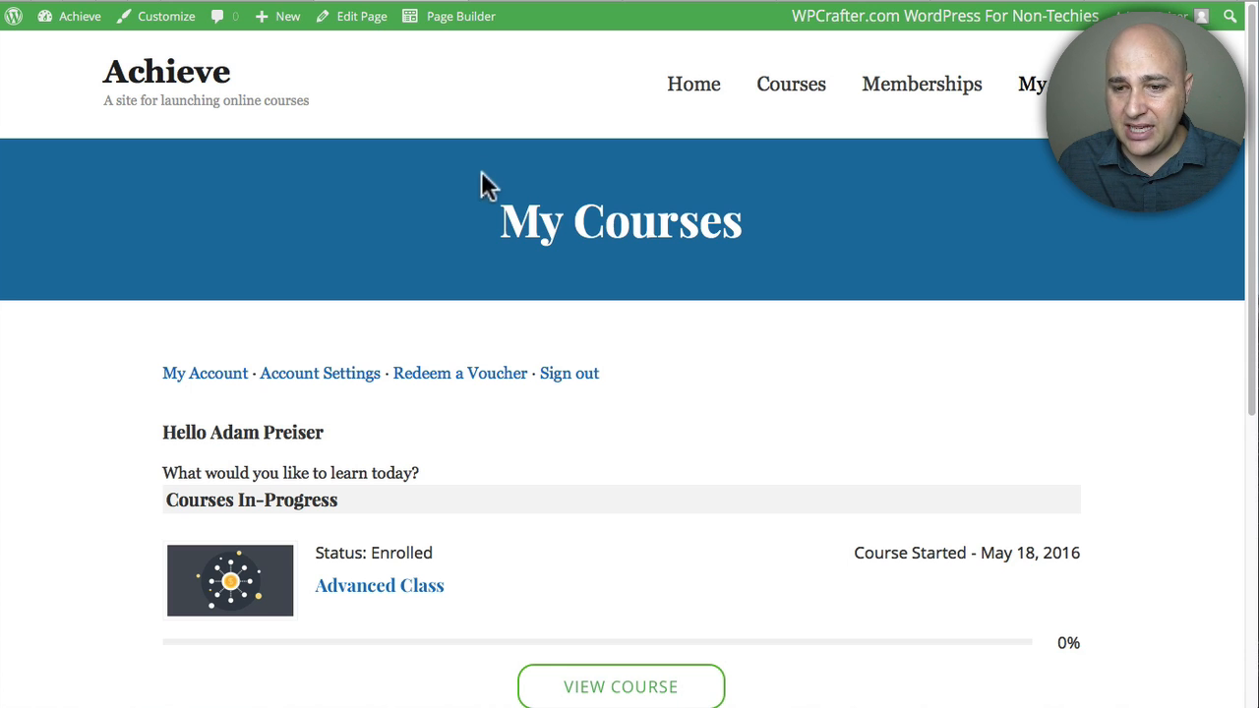
scroll(506, 197, "down", 5)
scroll(491, 192, "down", 2)
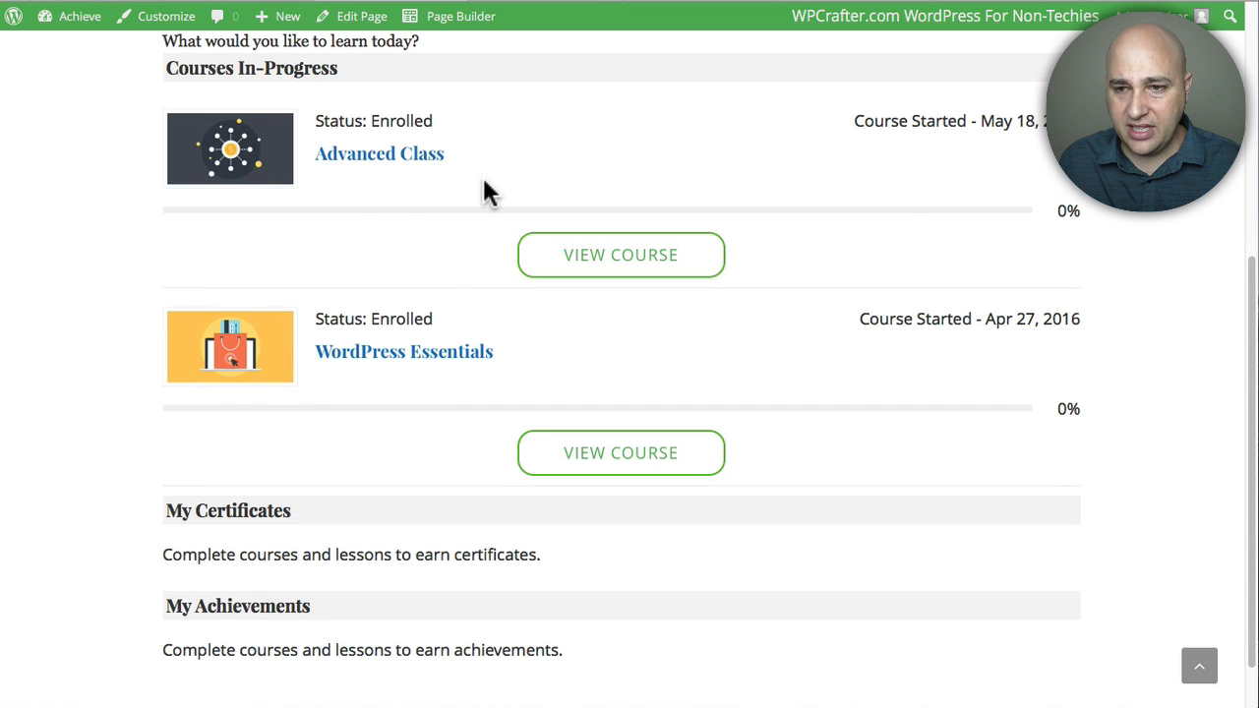
scroll(483, 192, "up", 2)
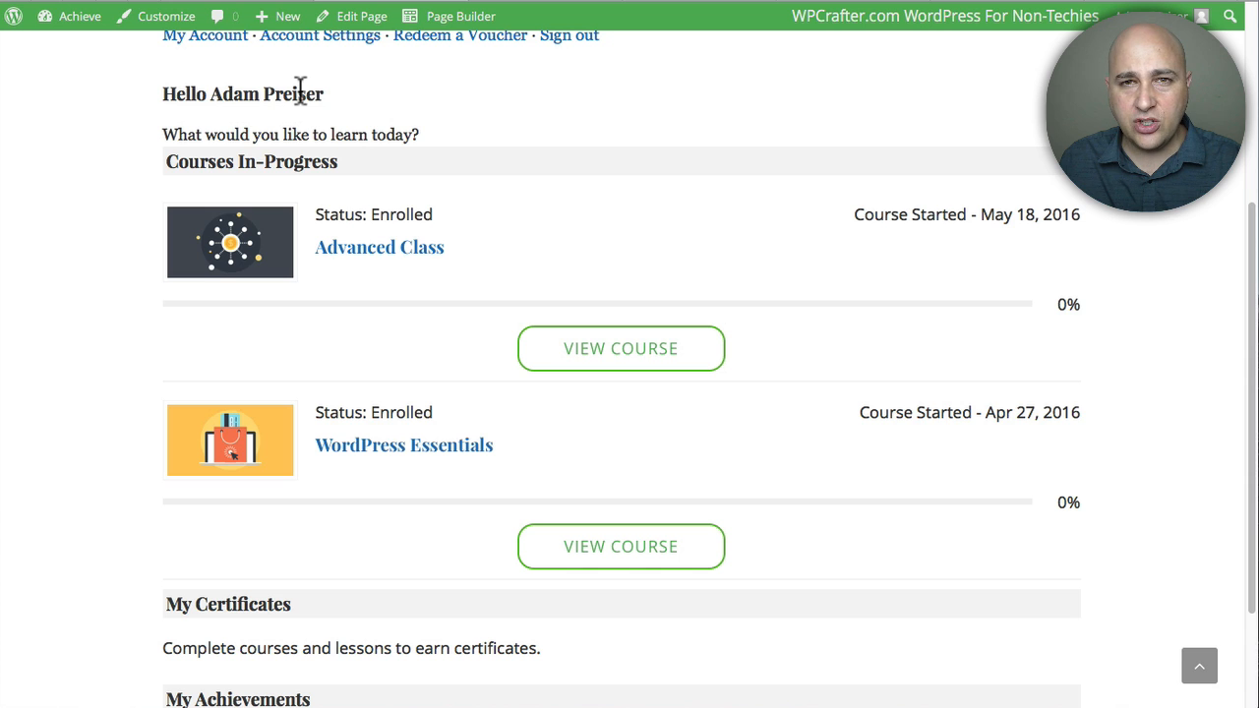
scroll(326, 106, "up", 1)
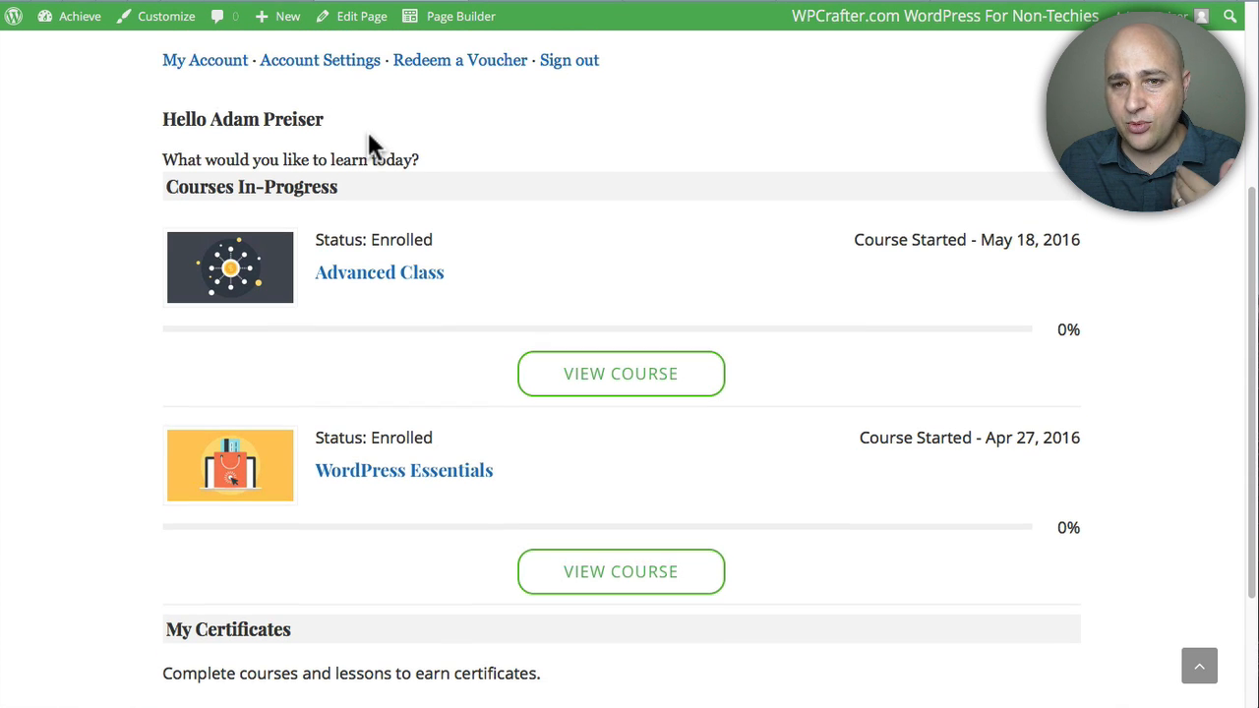
scroll(368, 136, "up", 1)
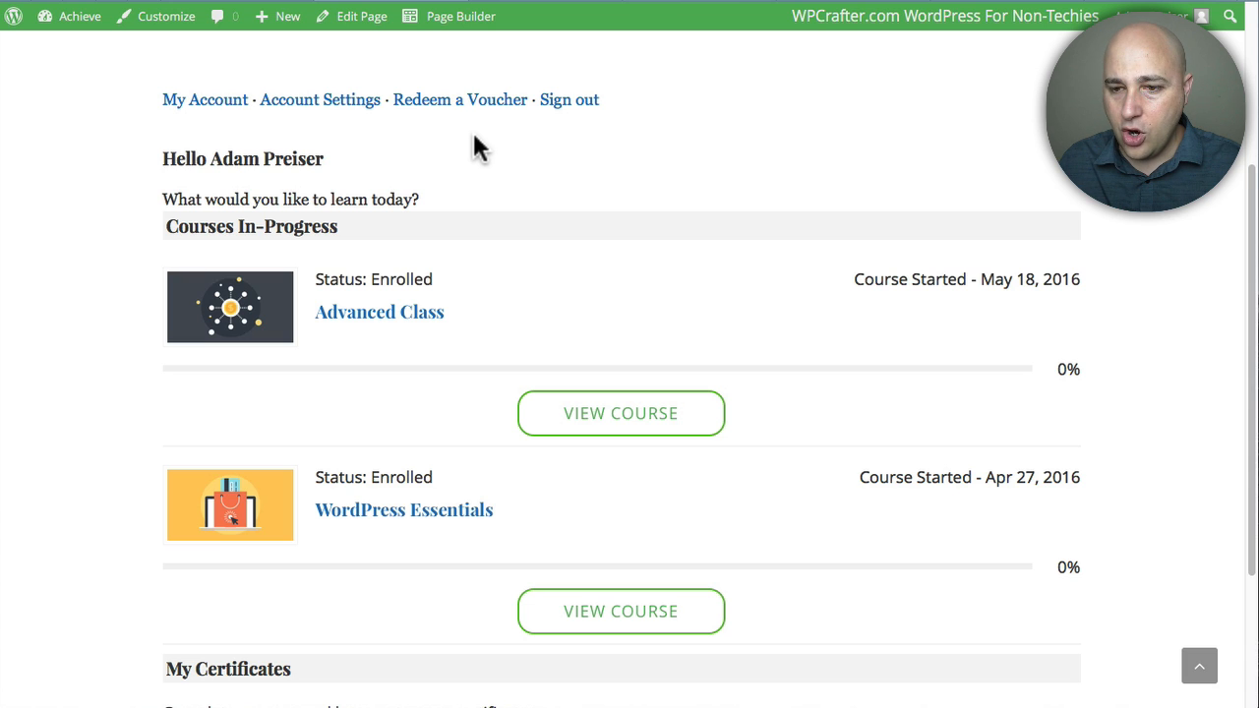
scroll(492, 358, "down", 1)
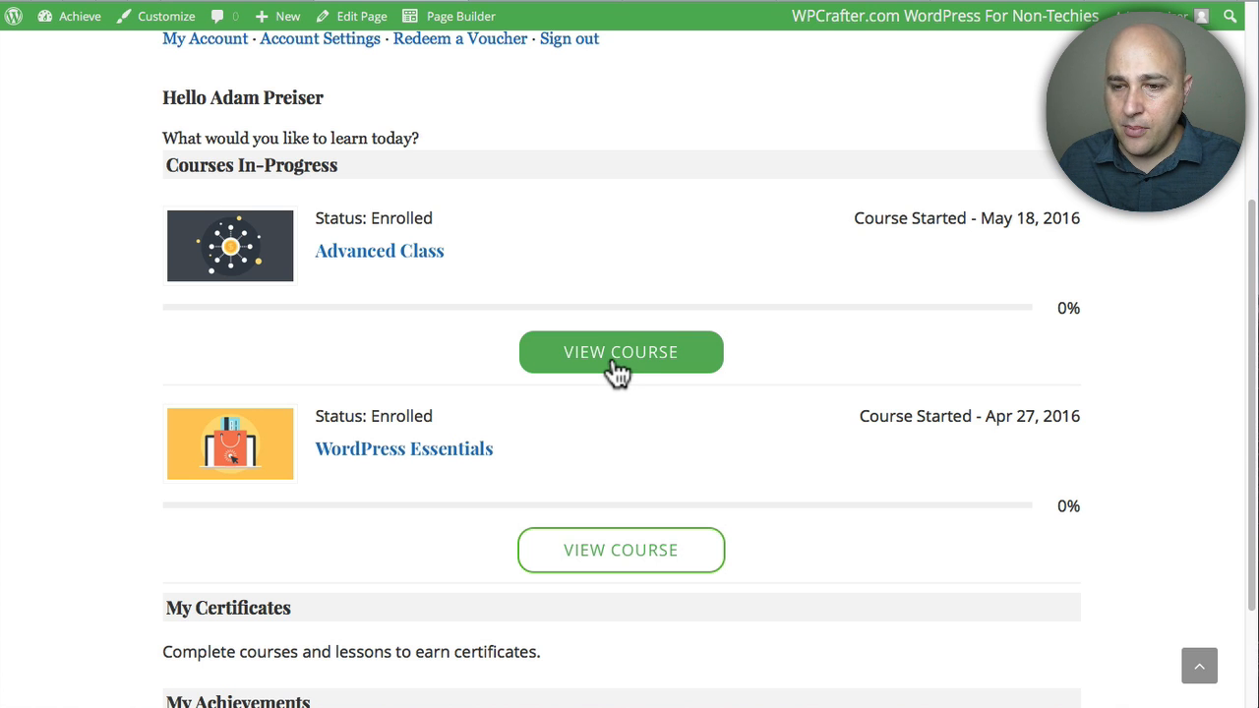
scroll(616, 372, "up", 5)
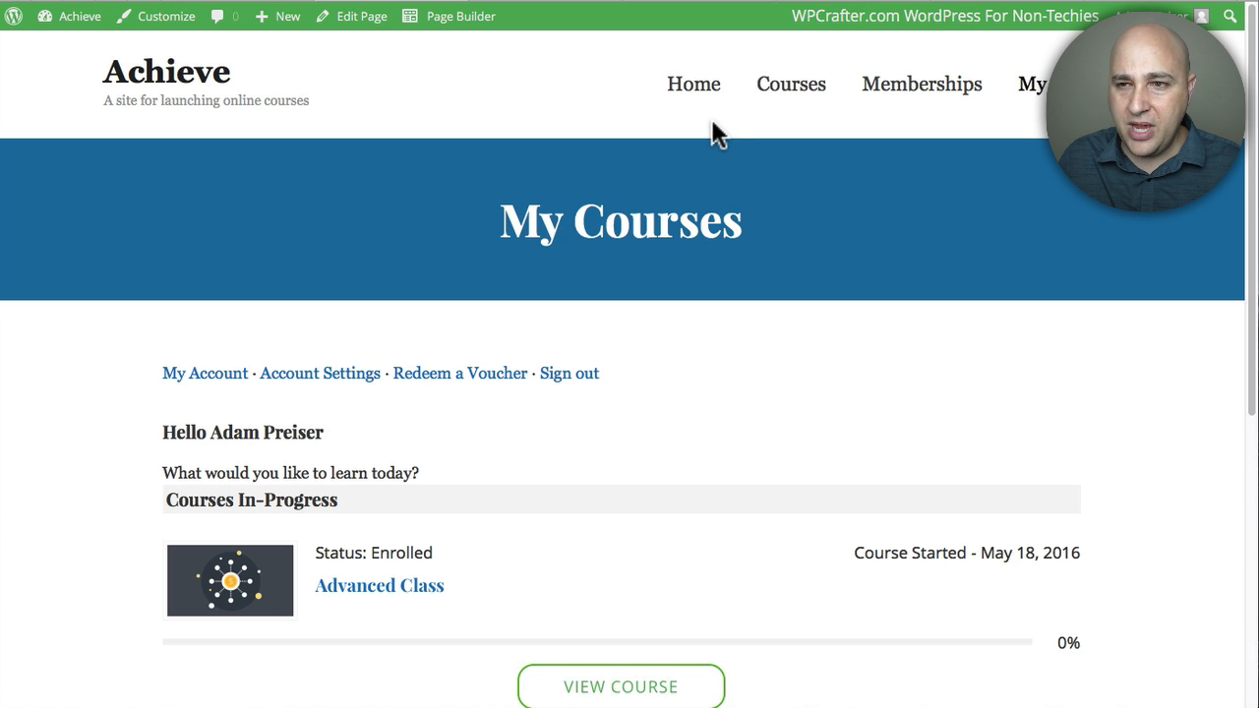
left_click(689, 88)
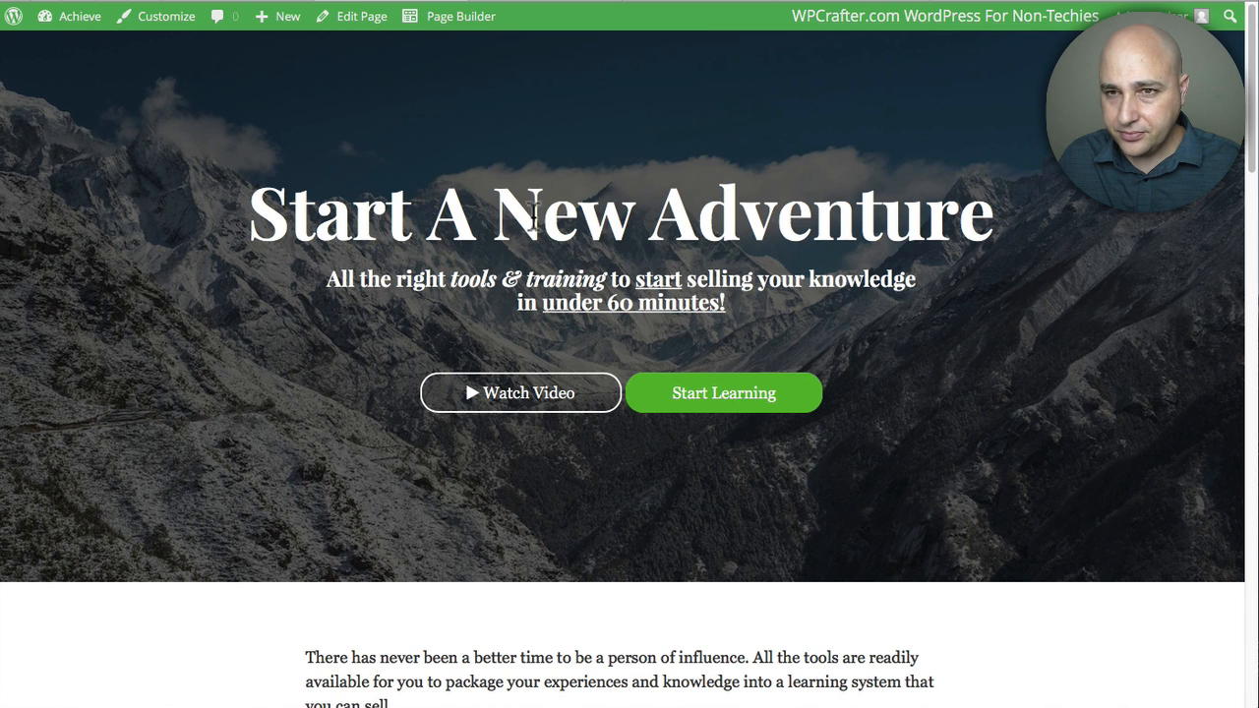
Step: Scroll the home page down to the Start Learning cards for the three courses
scroll(525, 228, "down", 5)
scroll(525, 228, "down", 15)
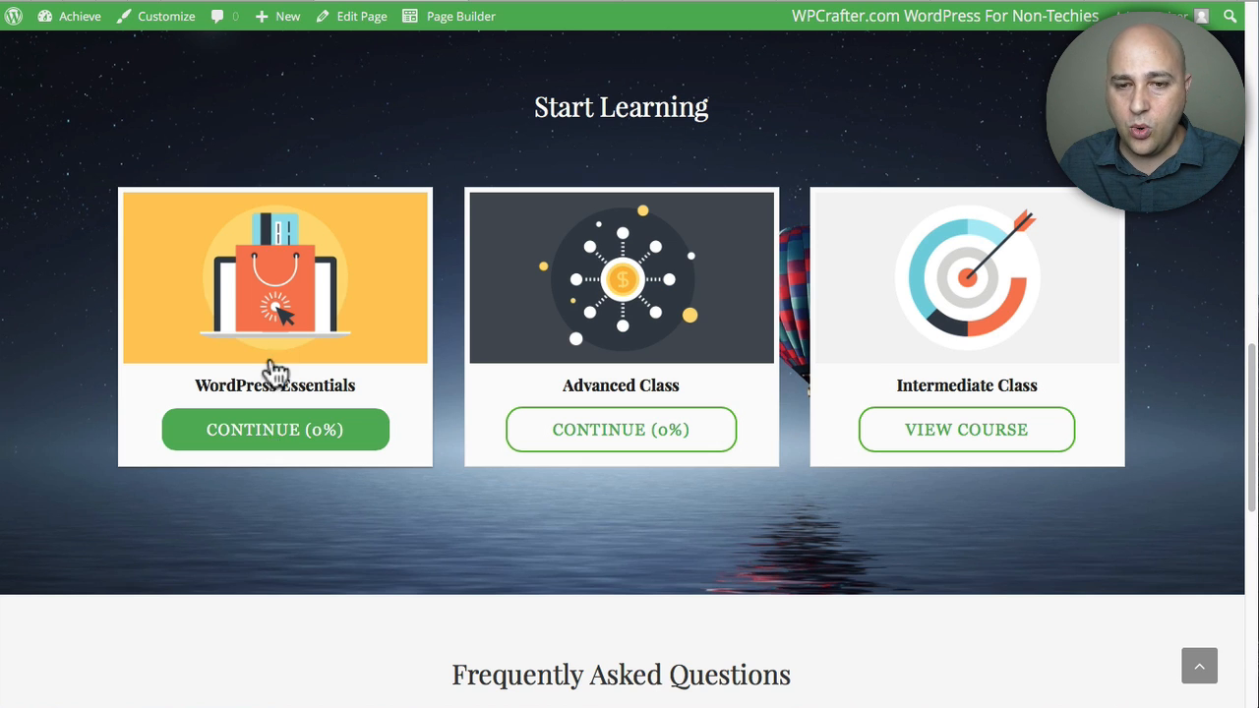
Step: Enter the WordPress Essentials course from its card and select the Introduction lesson from its lesson list
left_click(333, 273)
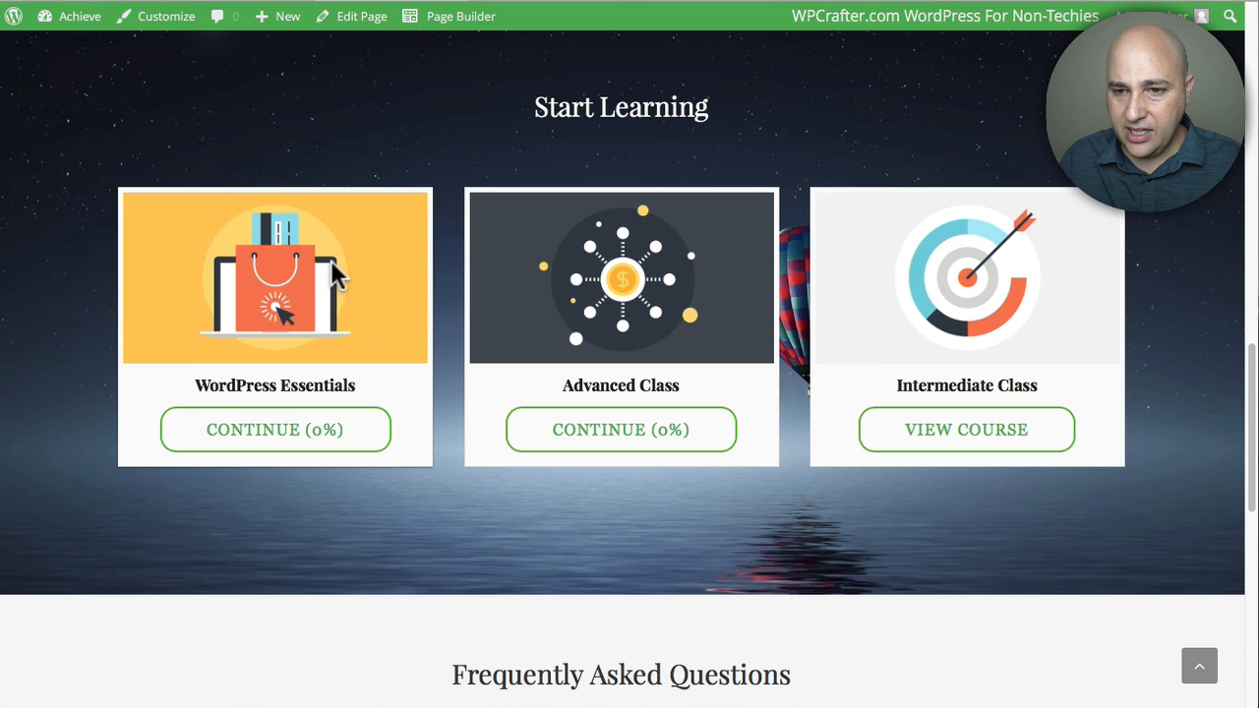
scroll(258, 249, "down", 1)
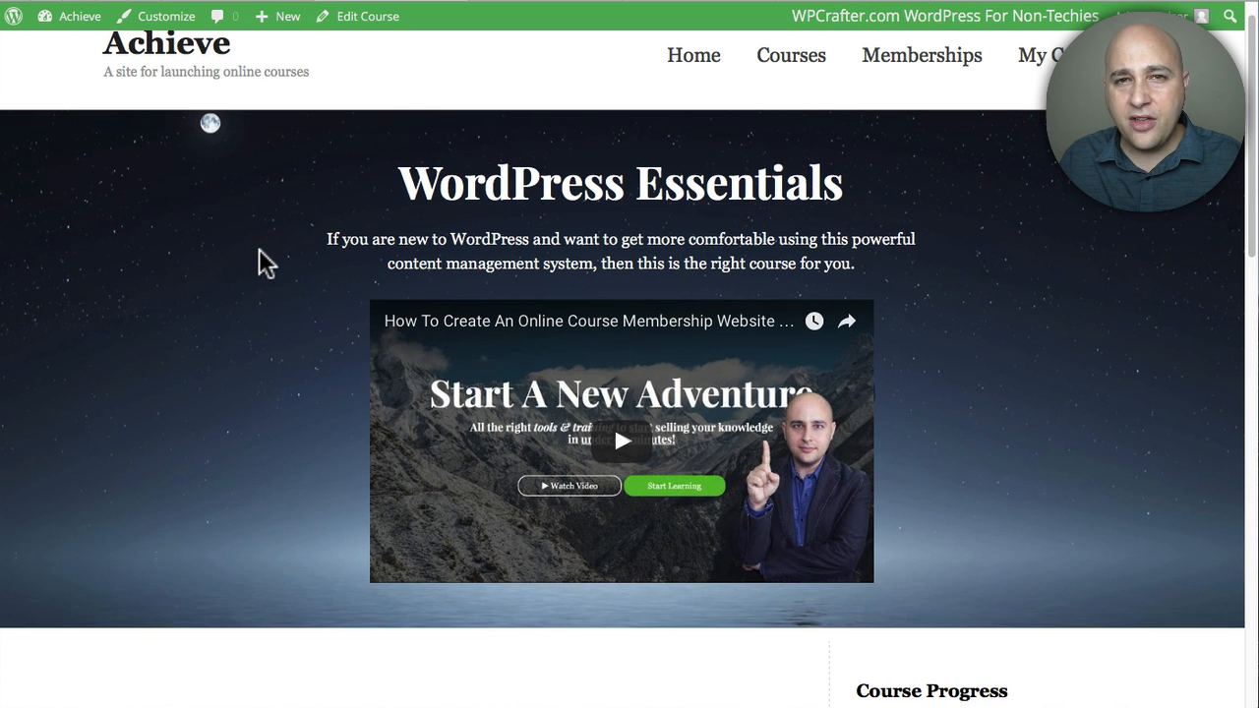
scroll(259, 249, "down", 6)
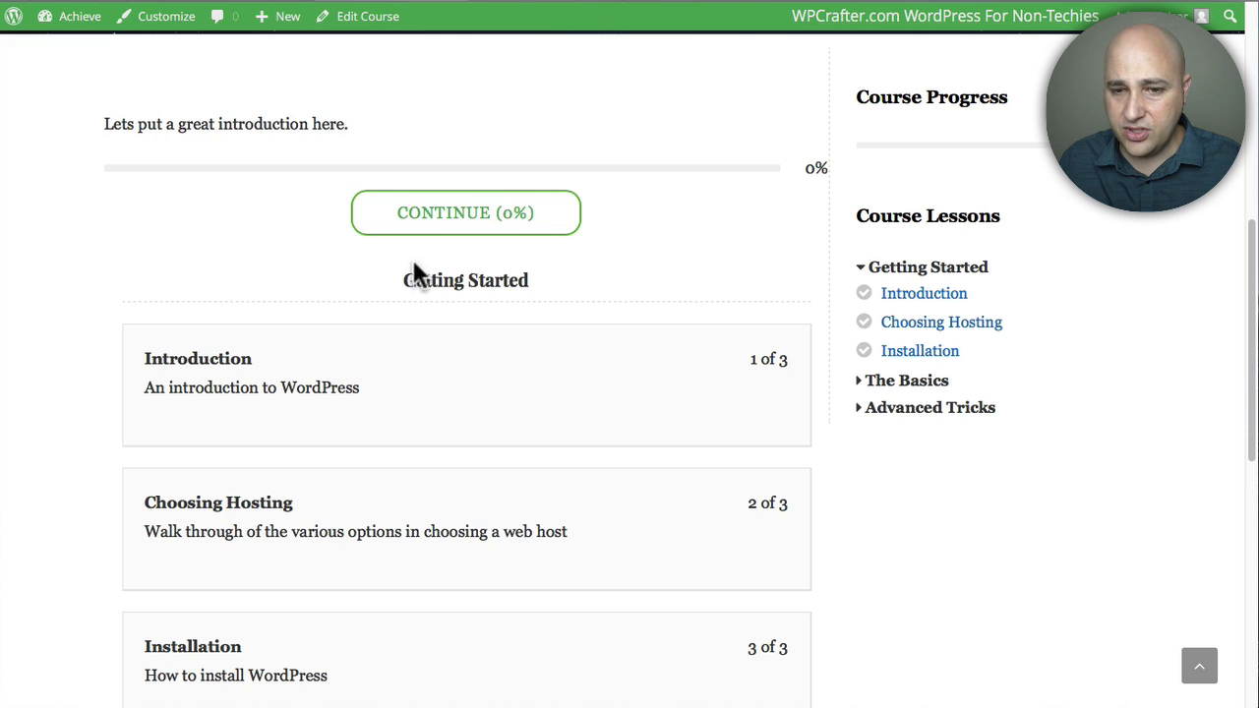
scroll(414, 264, "down", 2)
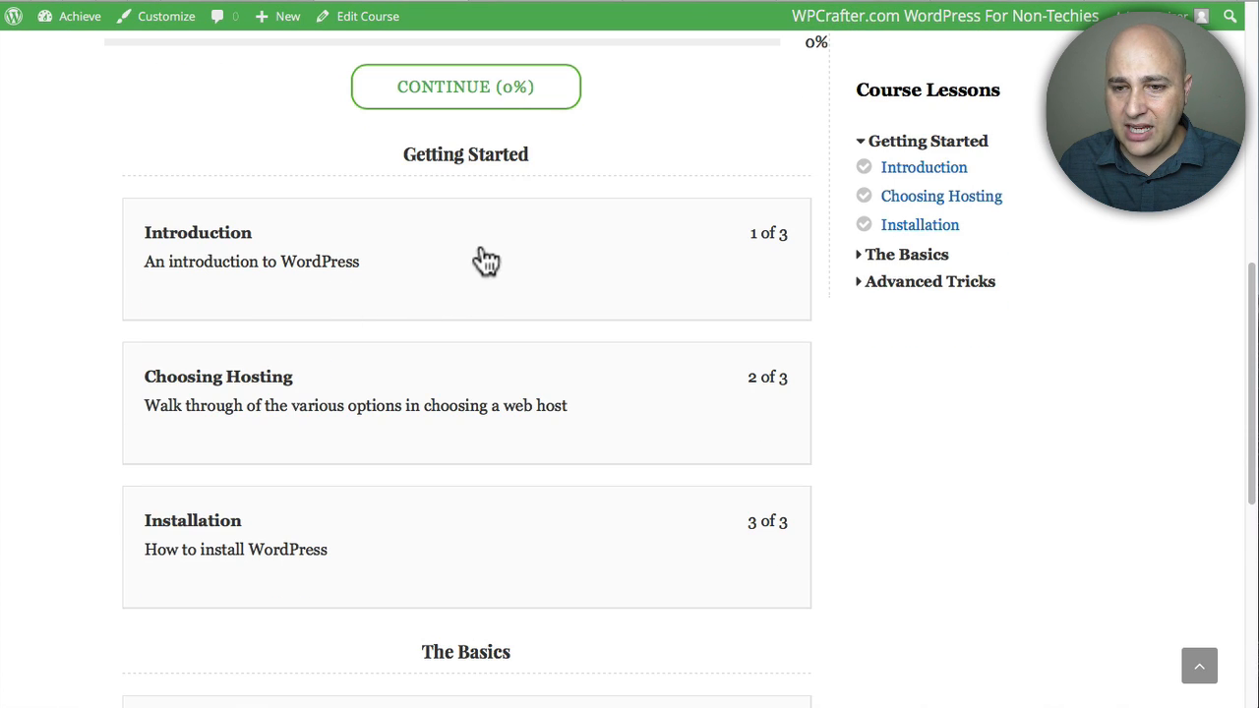
left_click(458, 256)
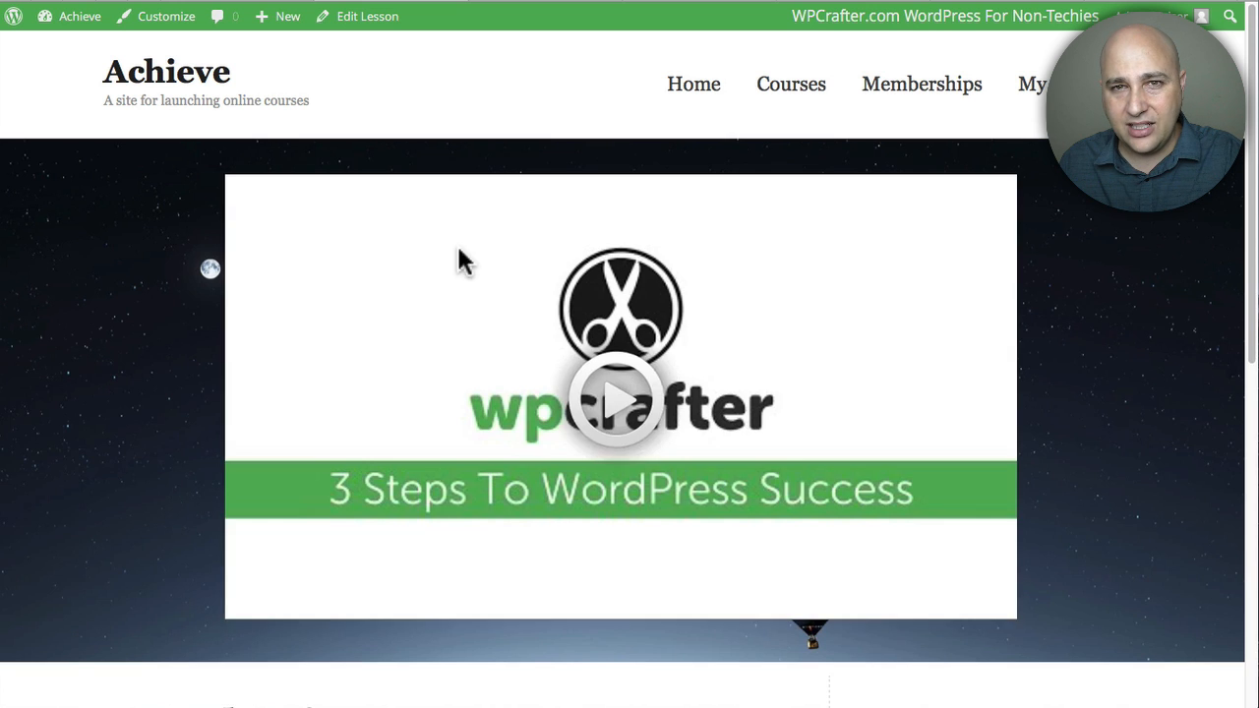
Step: Play the Introduction lesson video and look over the lesson page
left_click(460, 261)
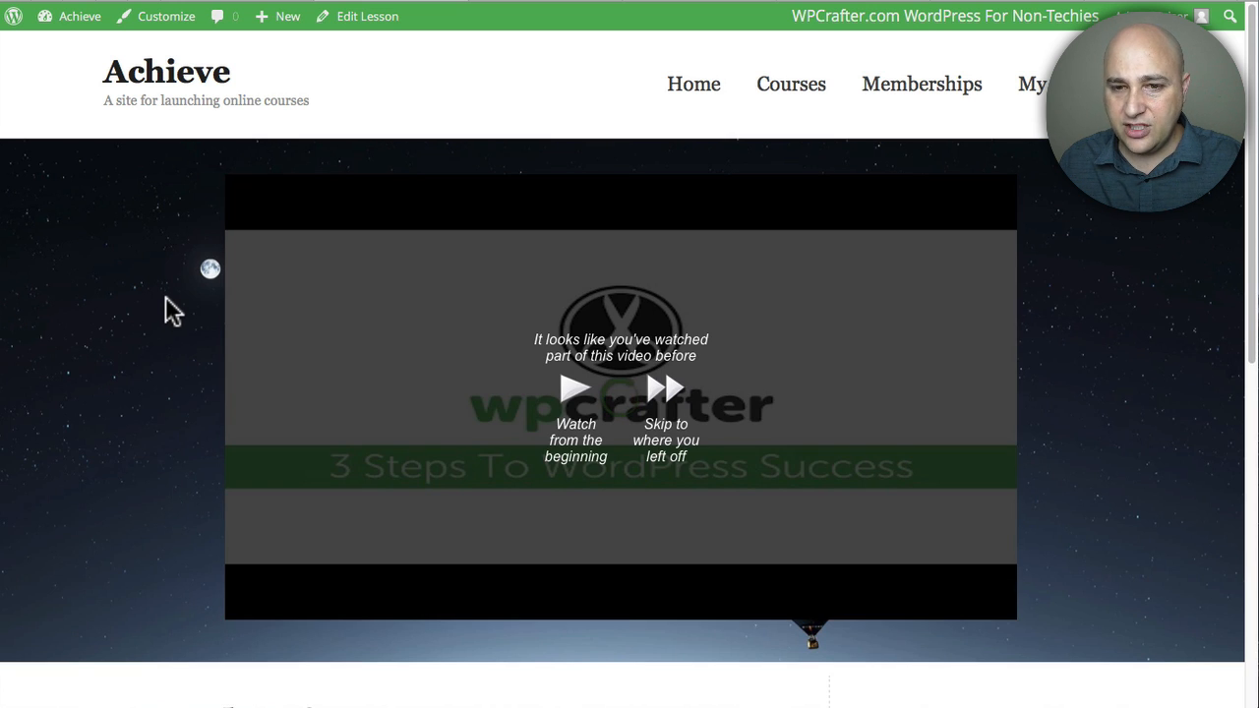
scroll(166, 301, "down", 2)
scroll(168, 339, "up", 2)
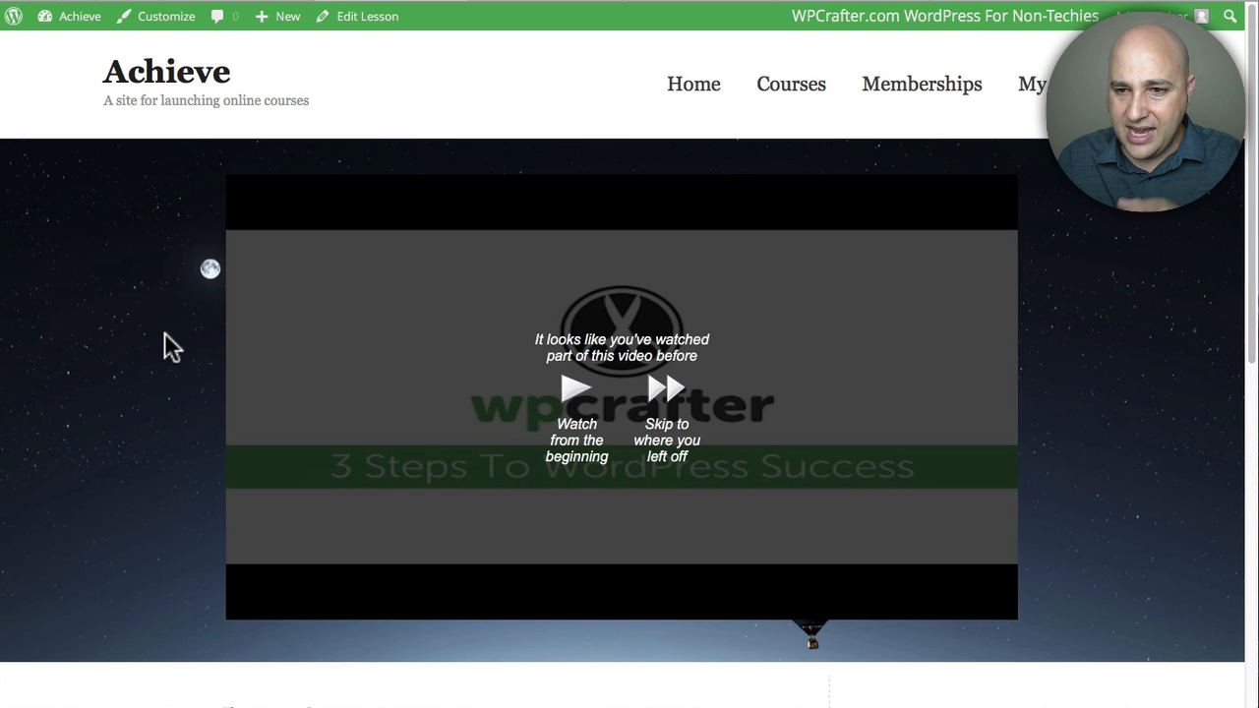
scroll(164, 333, "down", 5)
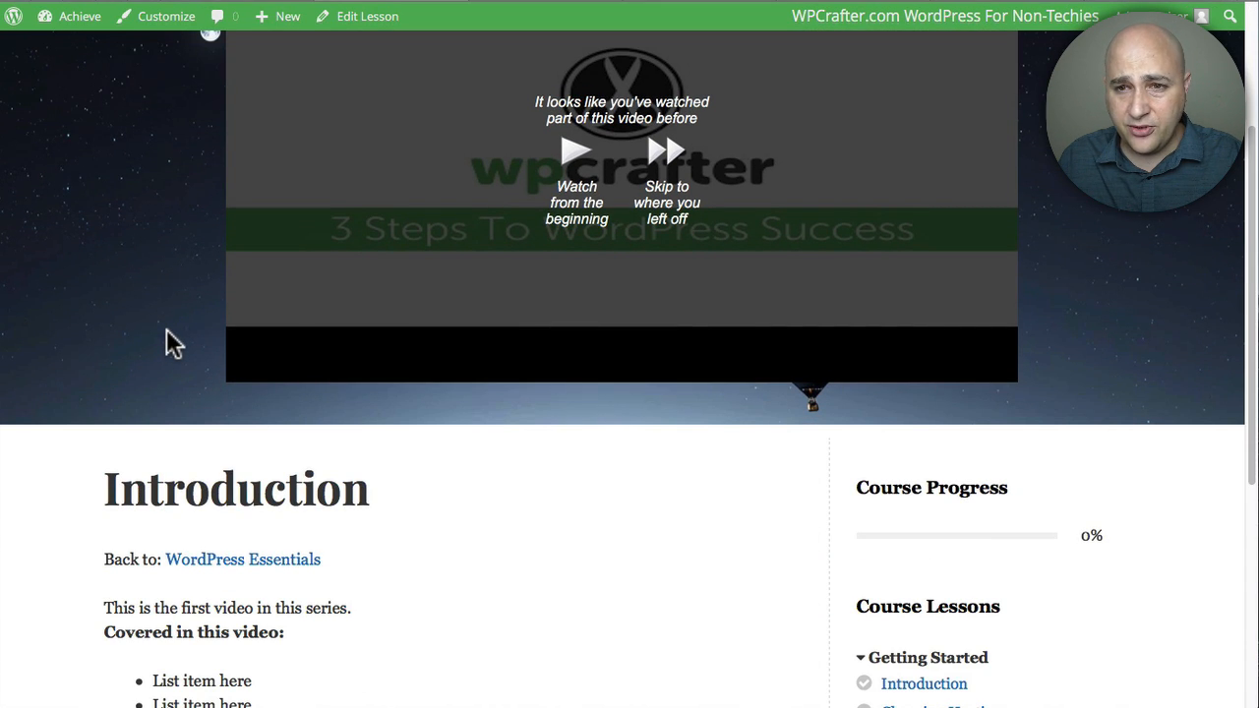
scroll(173, 342, "up", 5)
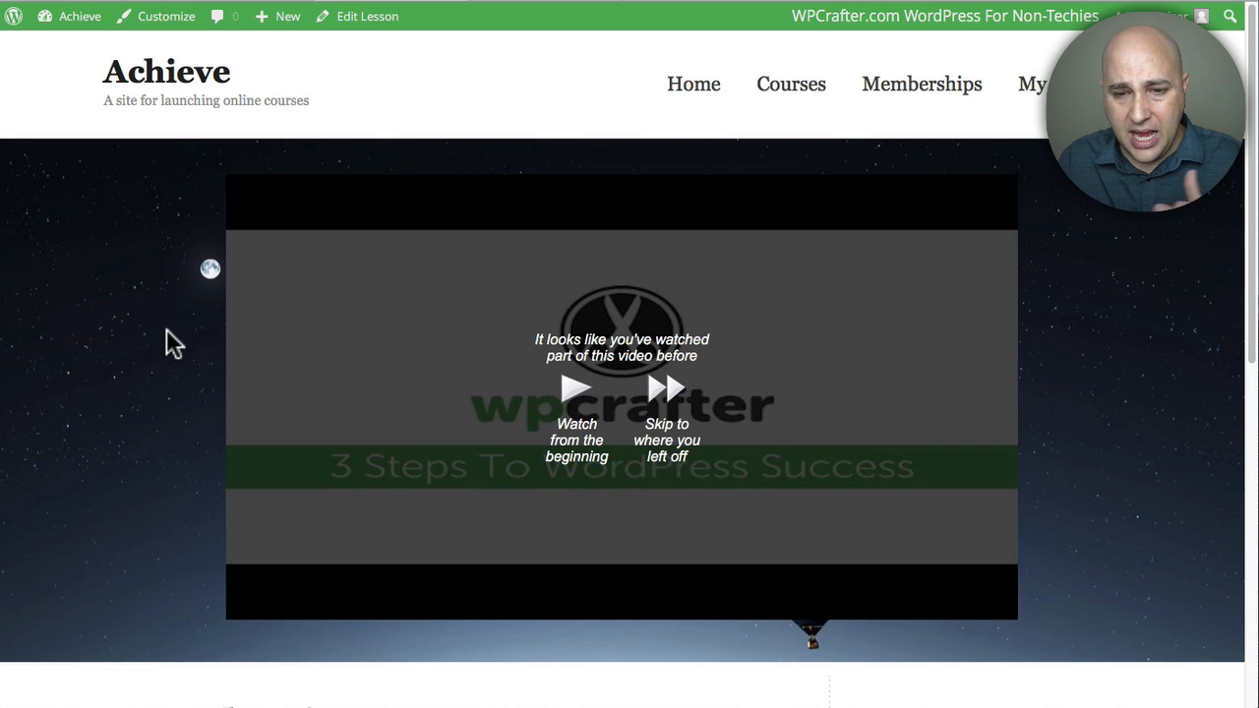
Step: Scroll to the bottom and continue to the next lesson, Choosing Hosting
scroll(173, 342, "down", 1)
scroll(167, 335, "down", 5)
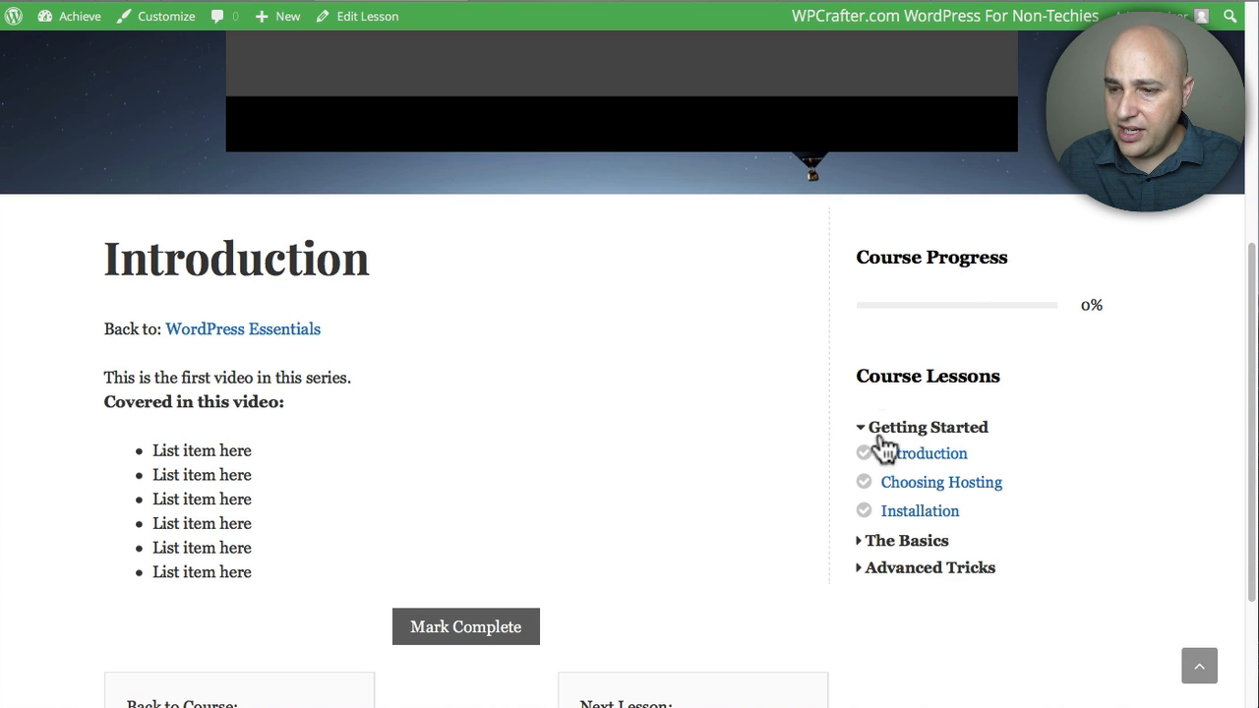
scroll(444, 379, "down", 3)
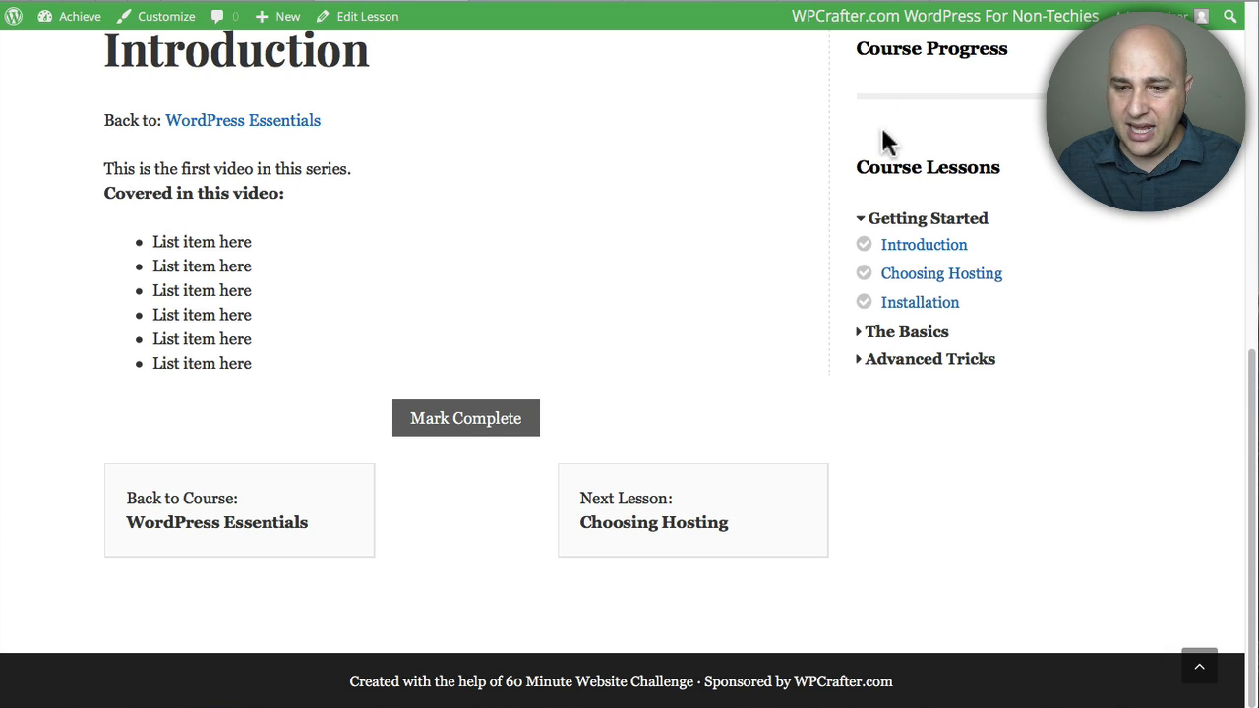
left_click(647, 510)
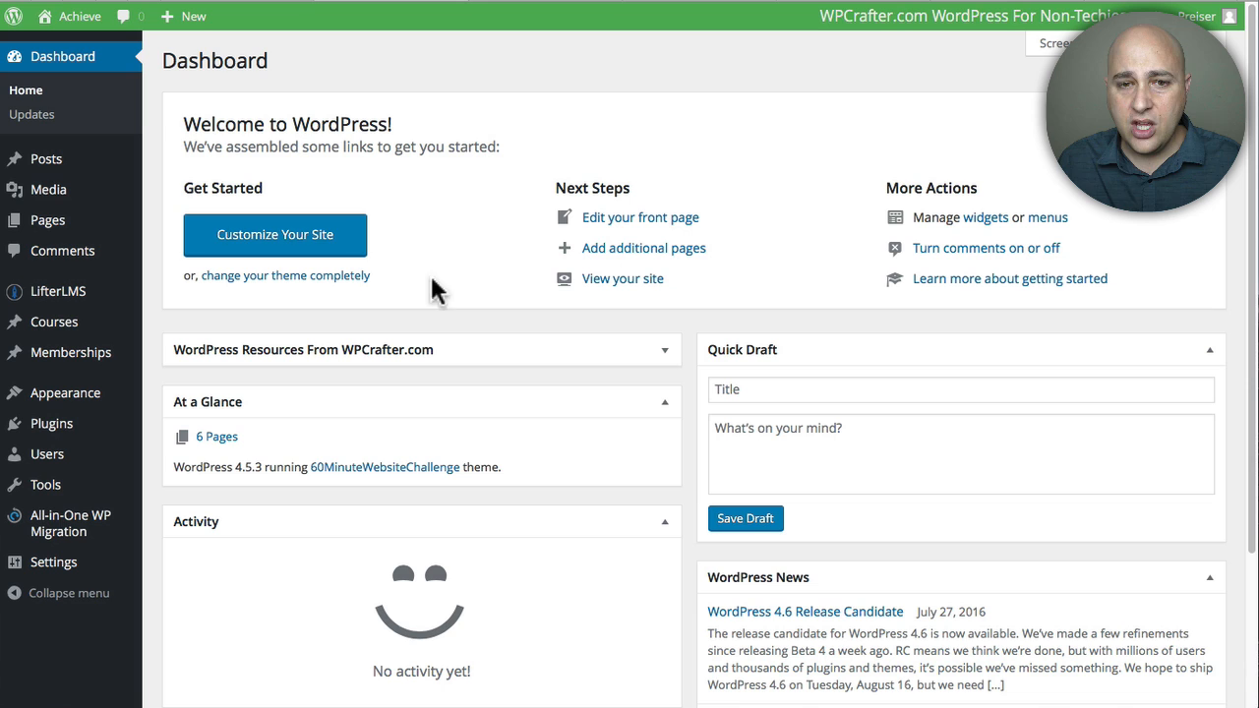
Step: Go to the admin Pages list and pick the Home — Front Page for editing
left_click(56, 222)
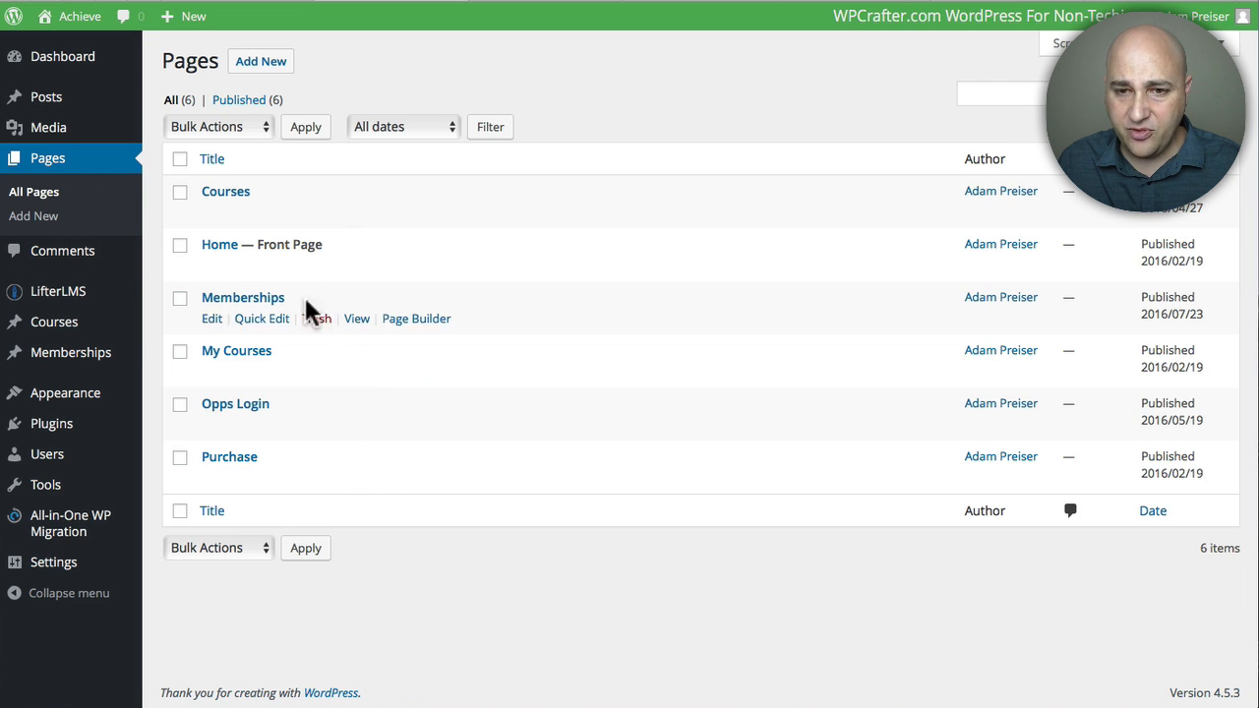
left_click(220, 247)
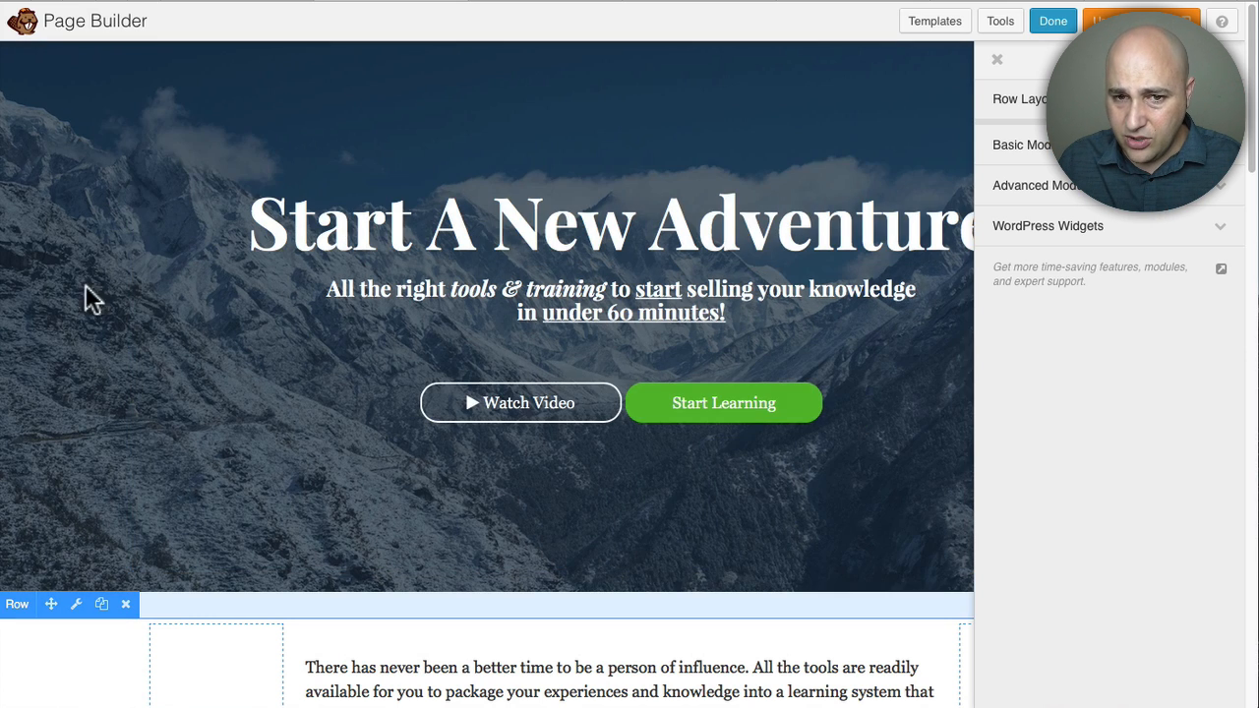
Step: Scroll the Page Builder view past the hero, instructor and course sections to the FAQ
scroll(118, 292, "down", 5)
scroll(98, 376, "down", 3)
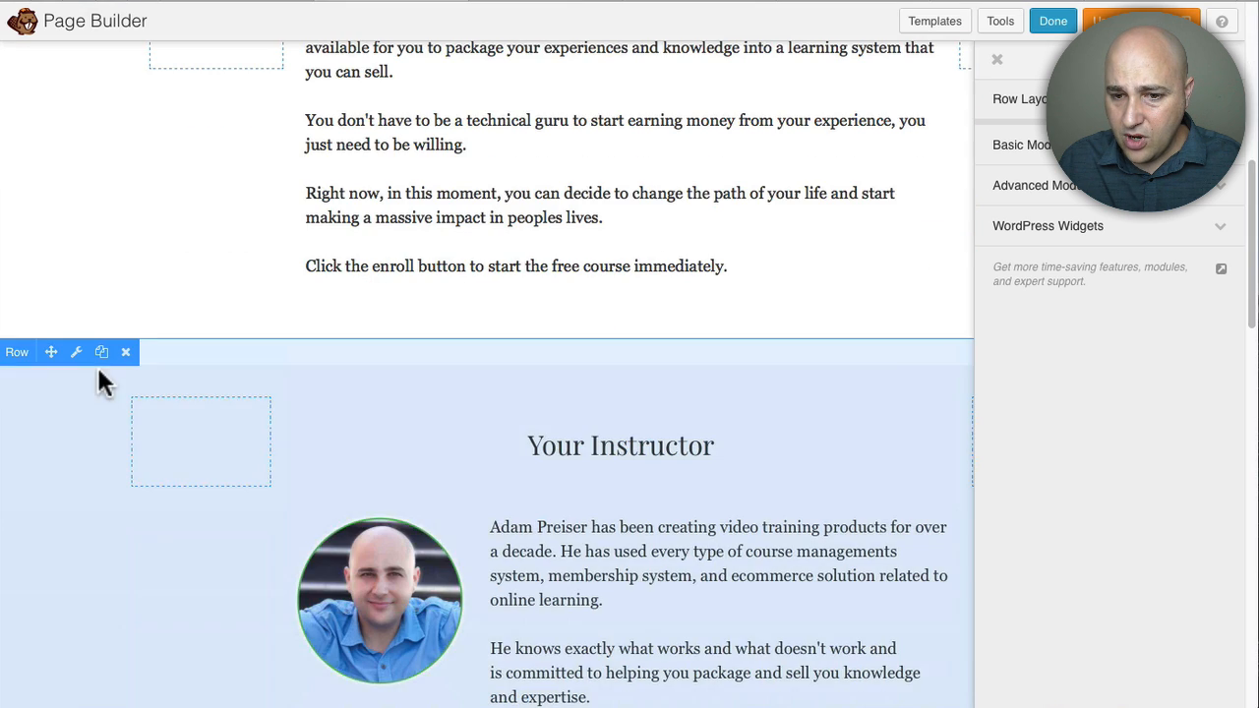
scroll(147, 478, "down", 10)
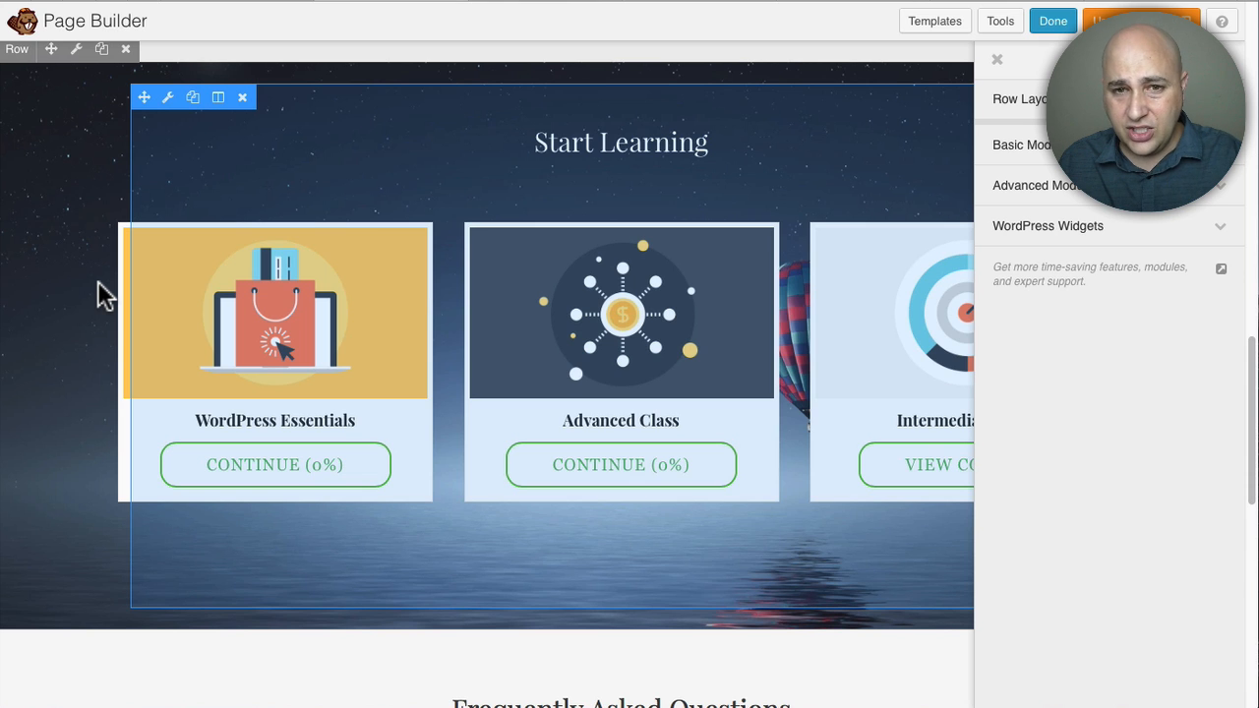
scroll(98, 288, "down", 4)
scroll(406, 539, "down", 3)
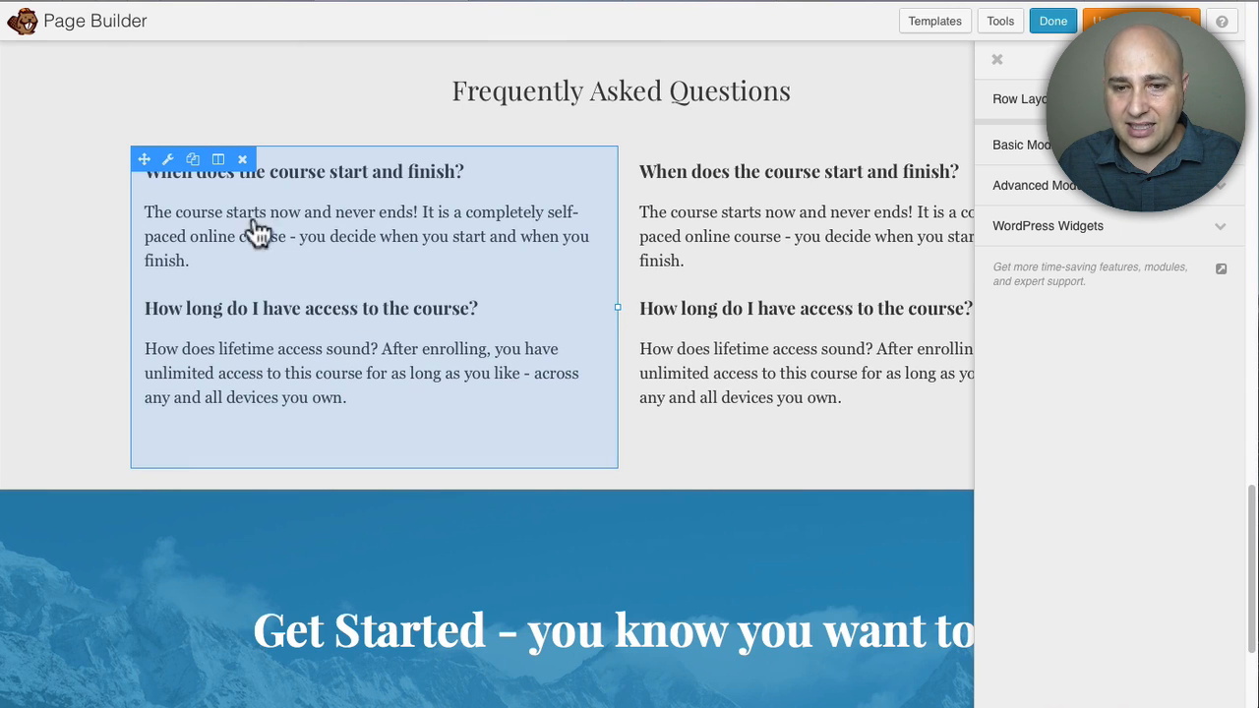
Step: Open the left FAQ text block and edit the first question and its answer paragraph
left_click(344, 284)
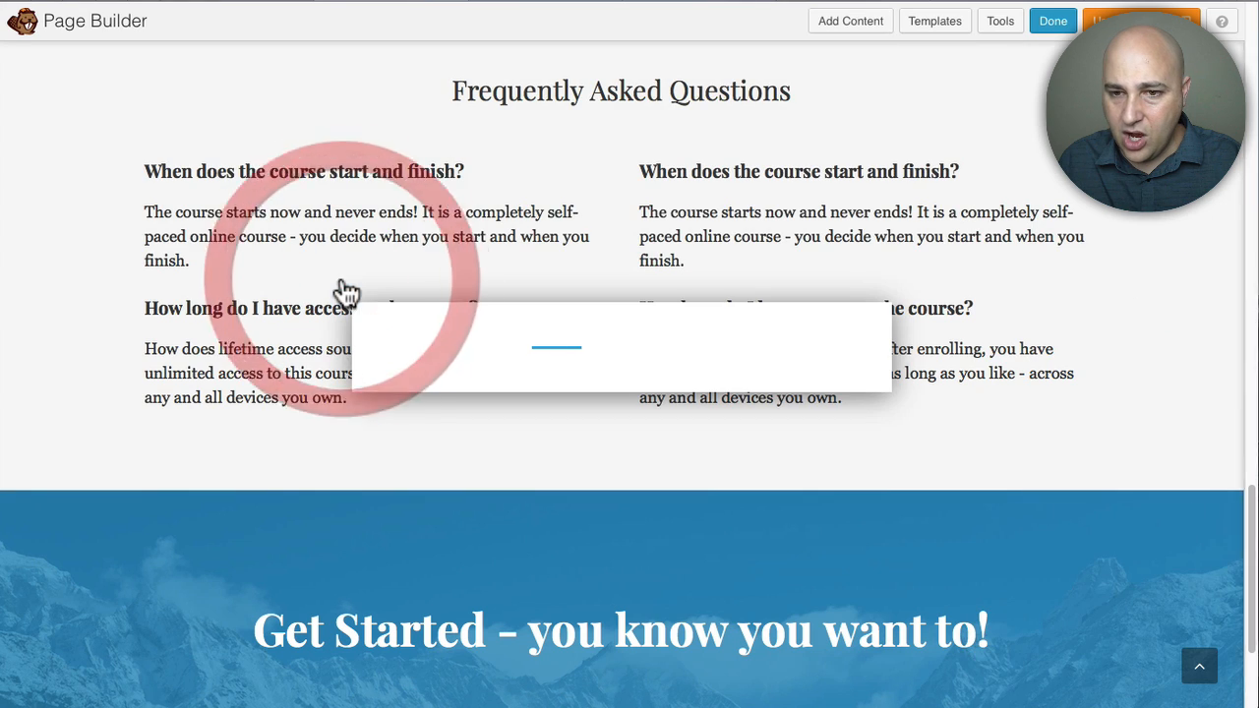
left_click(404, 331)
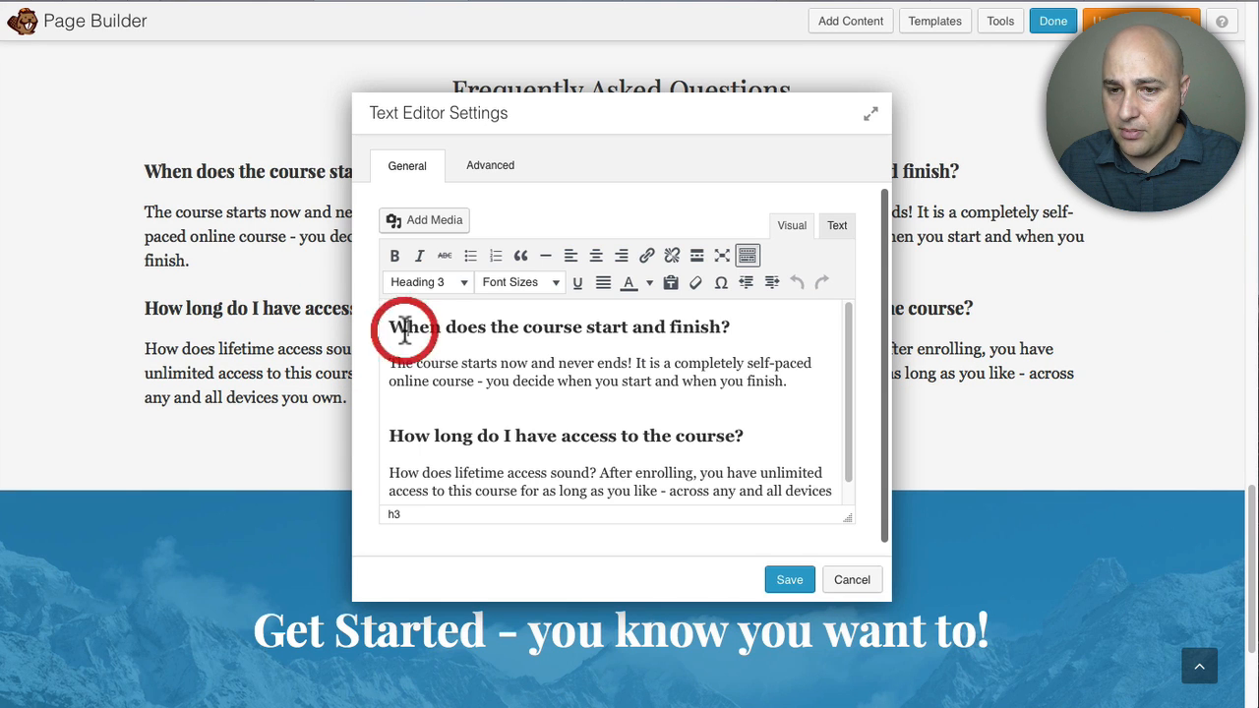
left_click(468, 328)
left_click(618, 341)
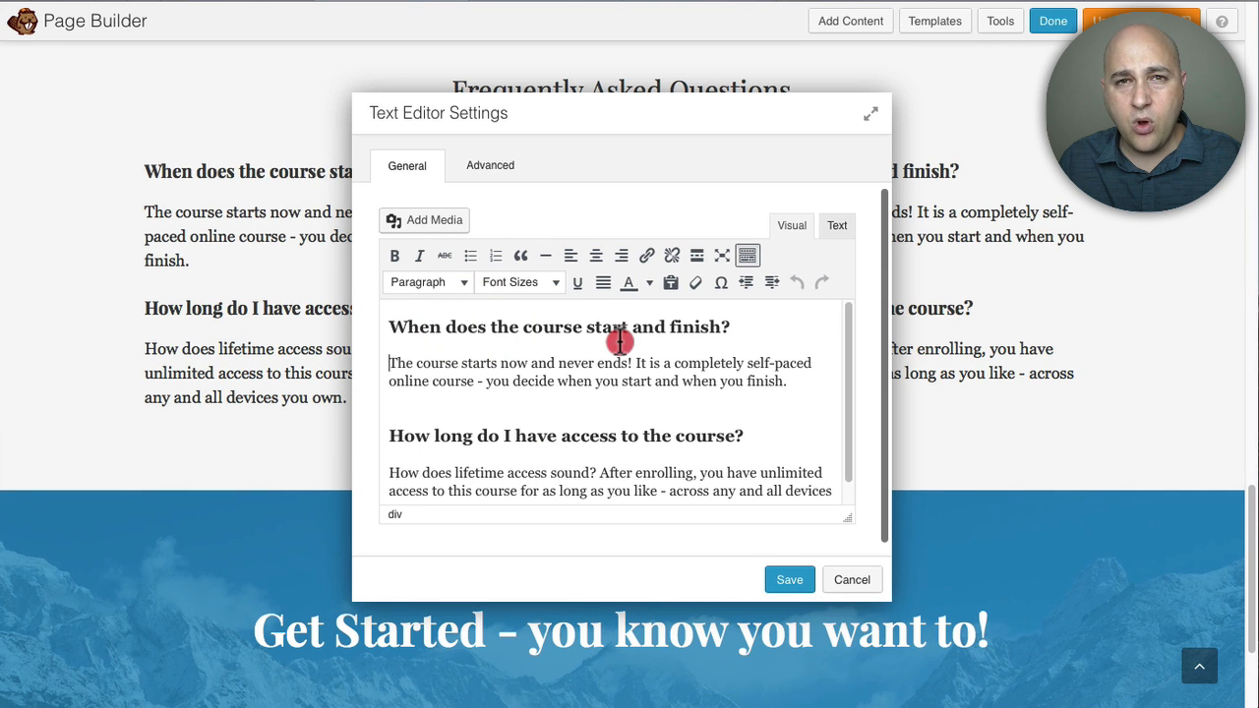
Step: Save the FAQ text changes to the Home page and return to the top
left_click(792, 580)
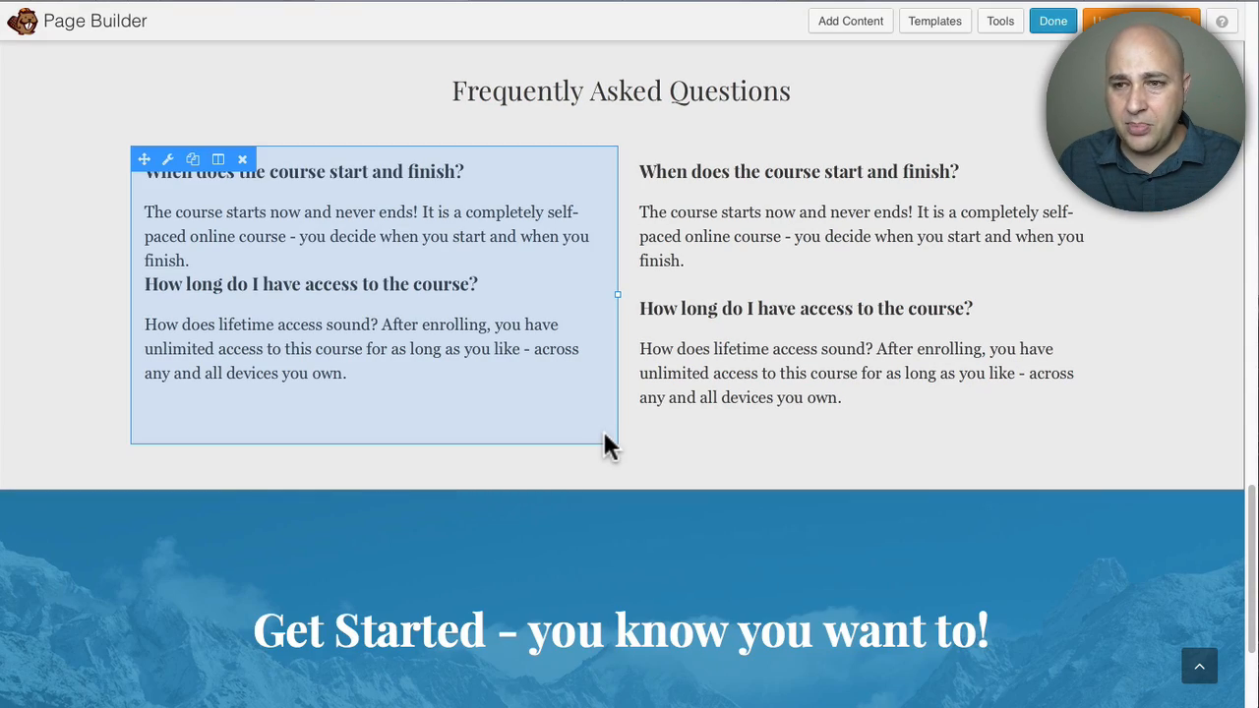
scroll(604, 434, "down", 5)
scroll(590, 438, "up", 10)
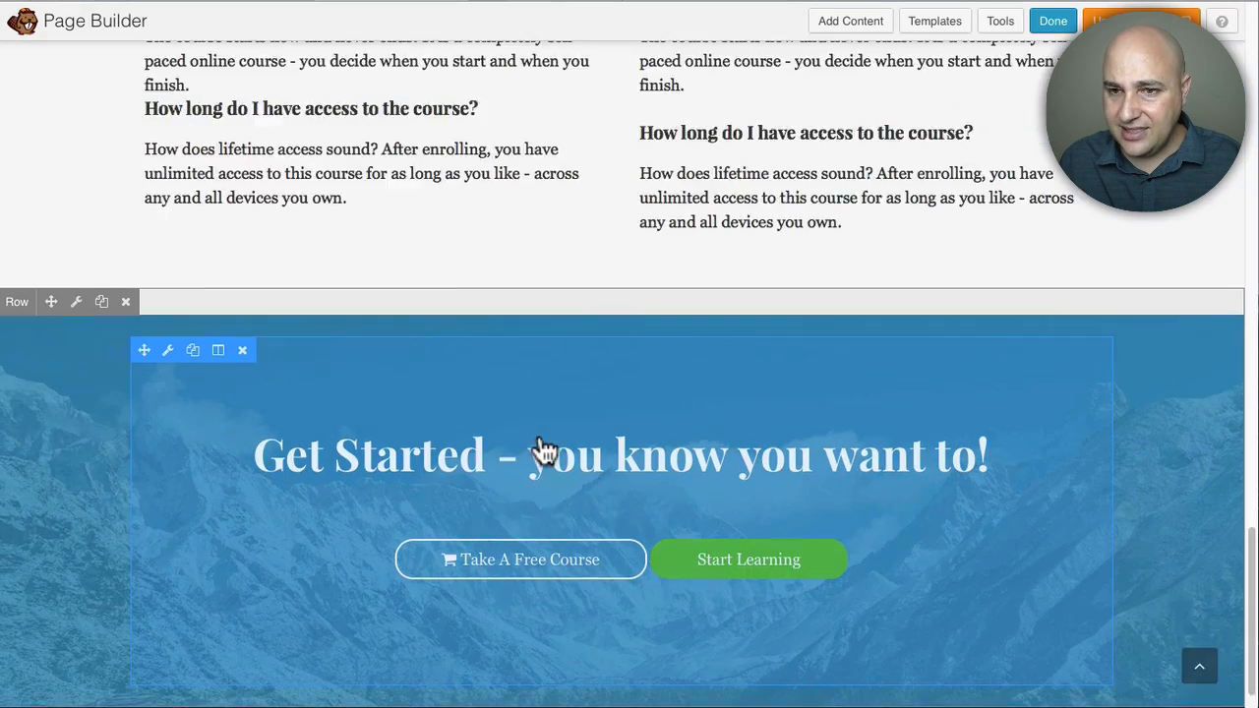
scroll(531, 440, "up", 15)
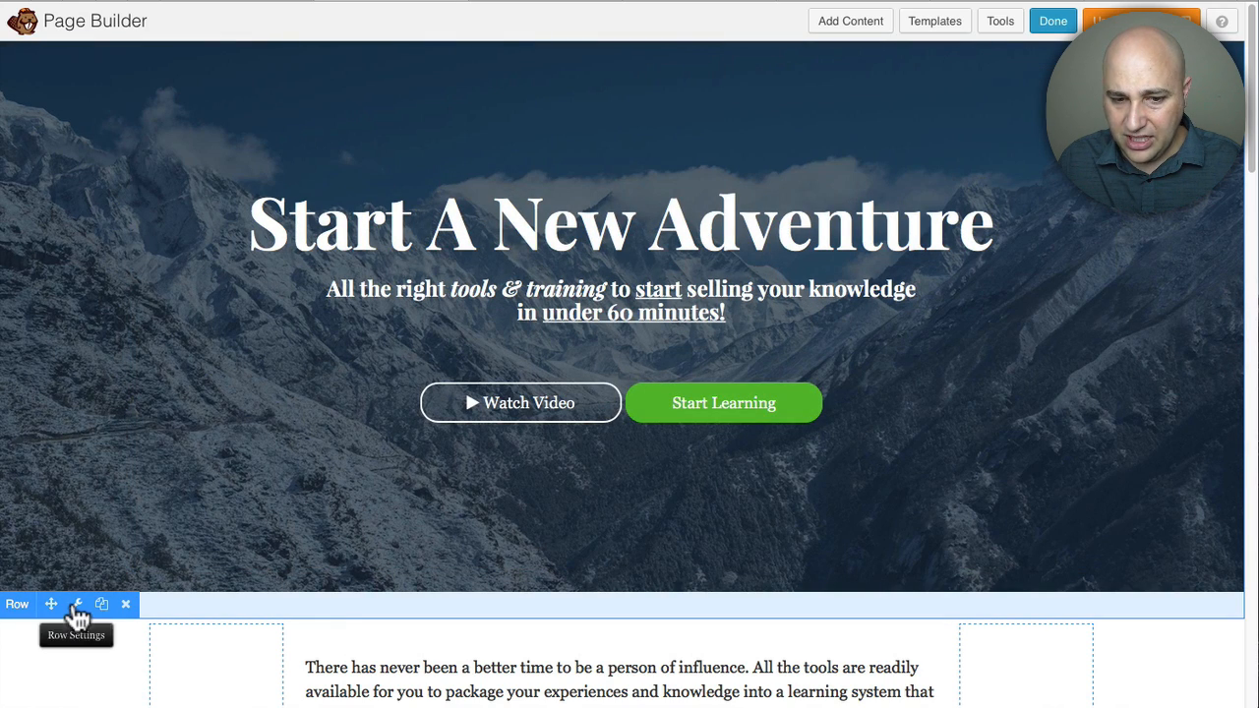
left_click(77, 605)
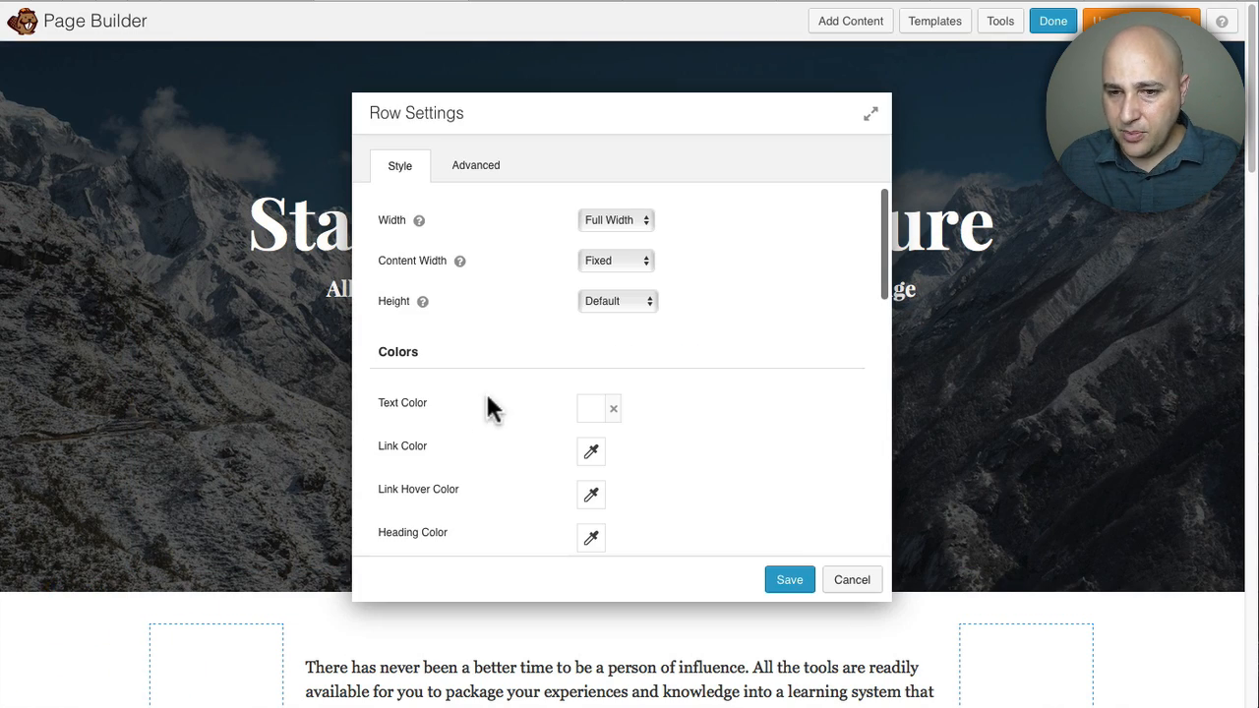
scroll(484, 388, "down", 5)
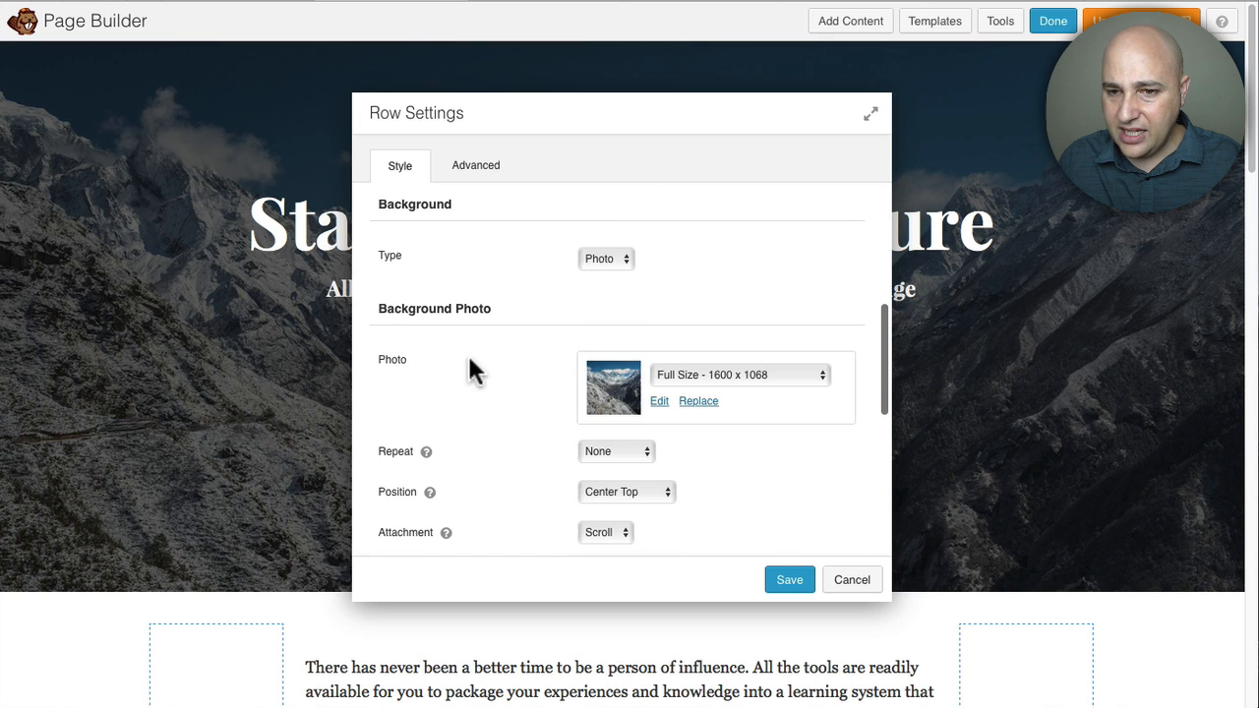
left_click(620, 259)
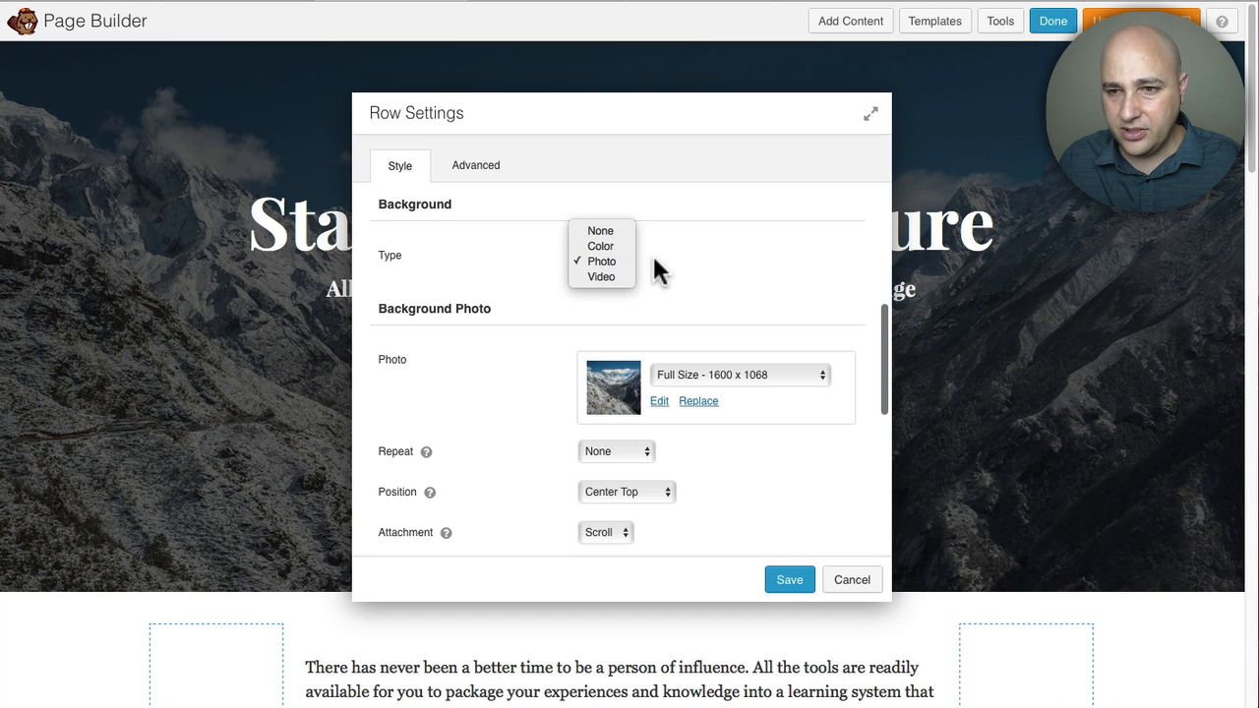
left_click(656, 261)
scroll(506, 317, "down", 2)
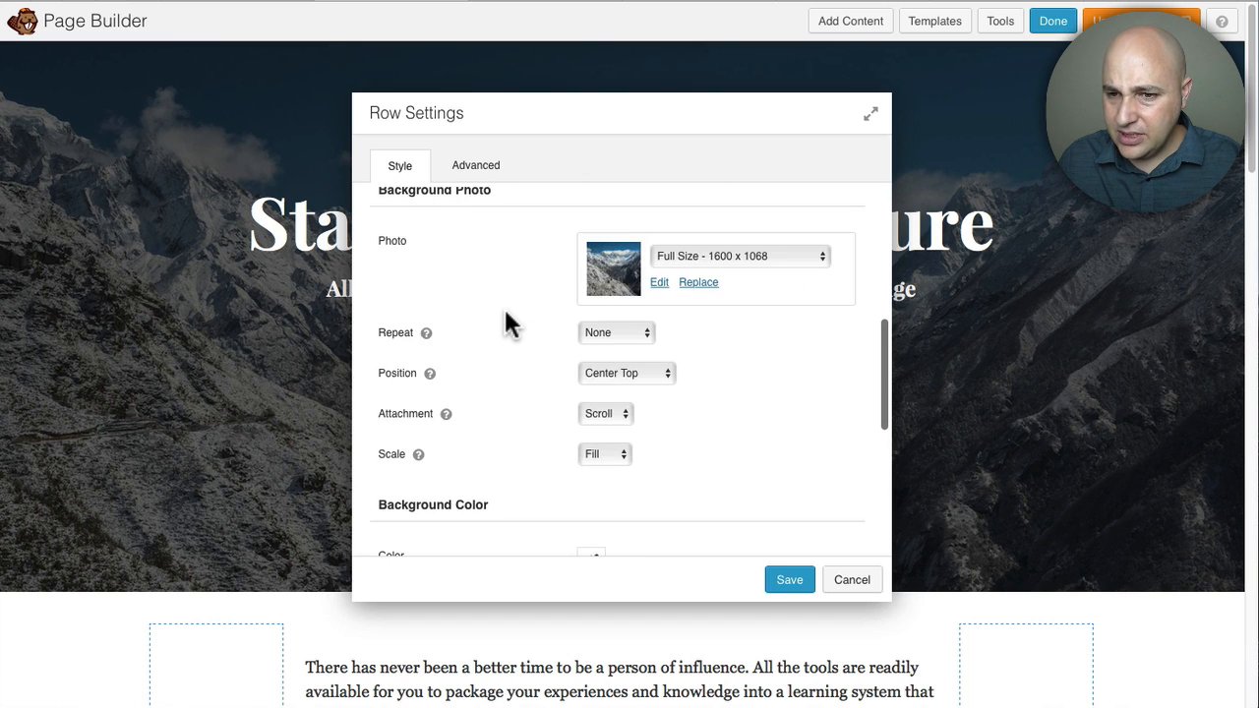
scroll(506, 316, "up", 1)
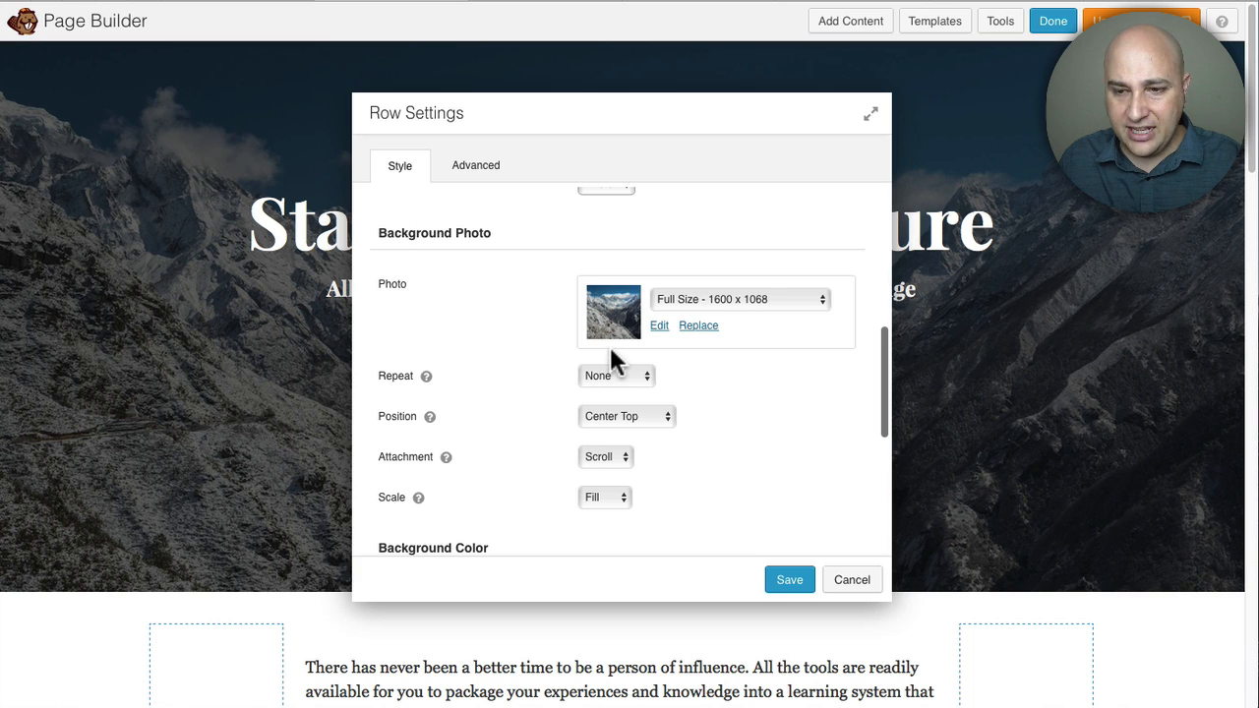
scroll(484, 369, "down", 5)
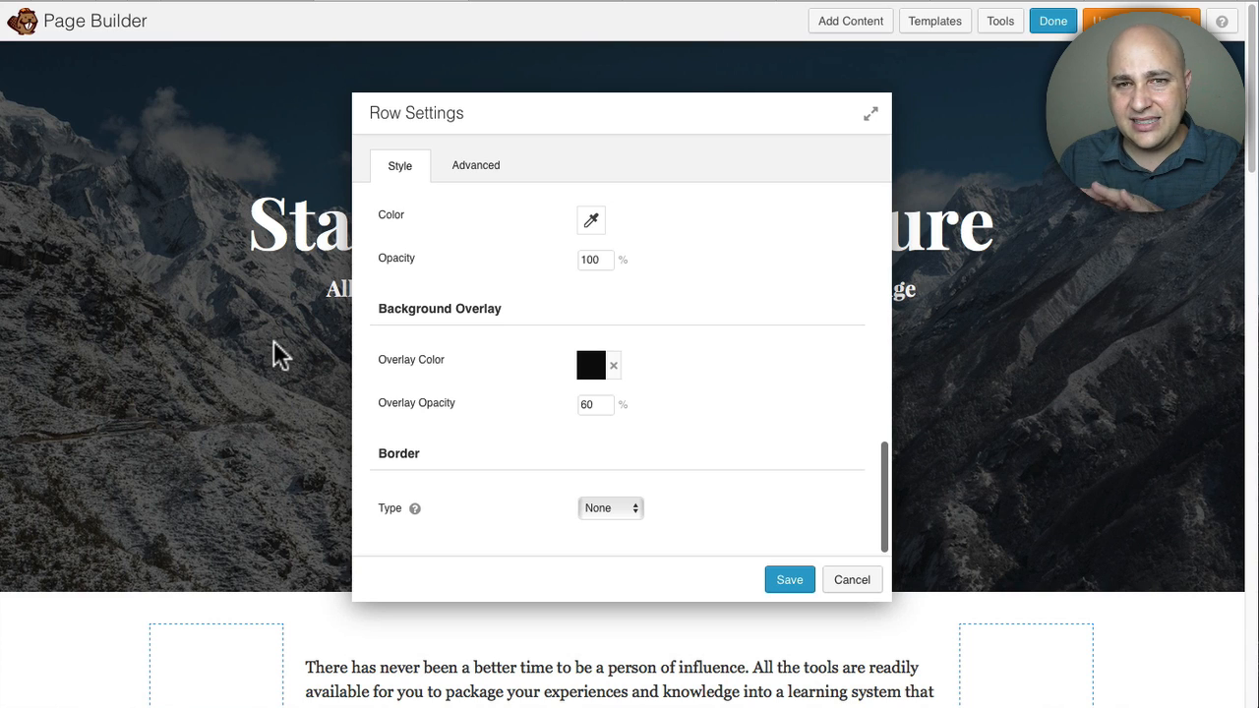
left_click(613, 366)
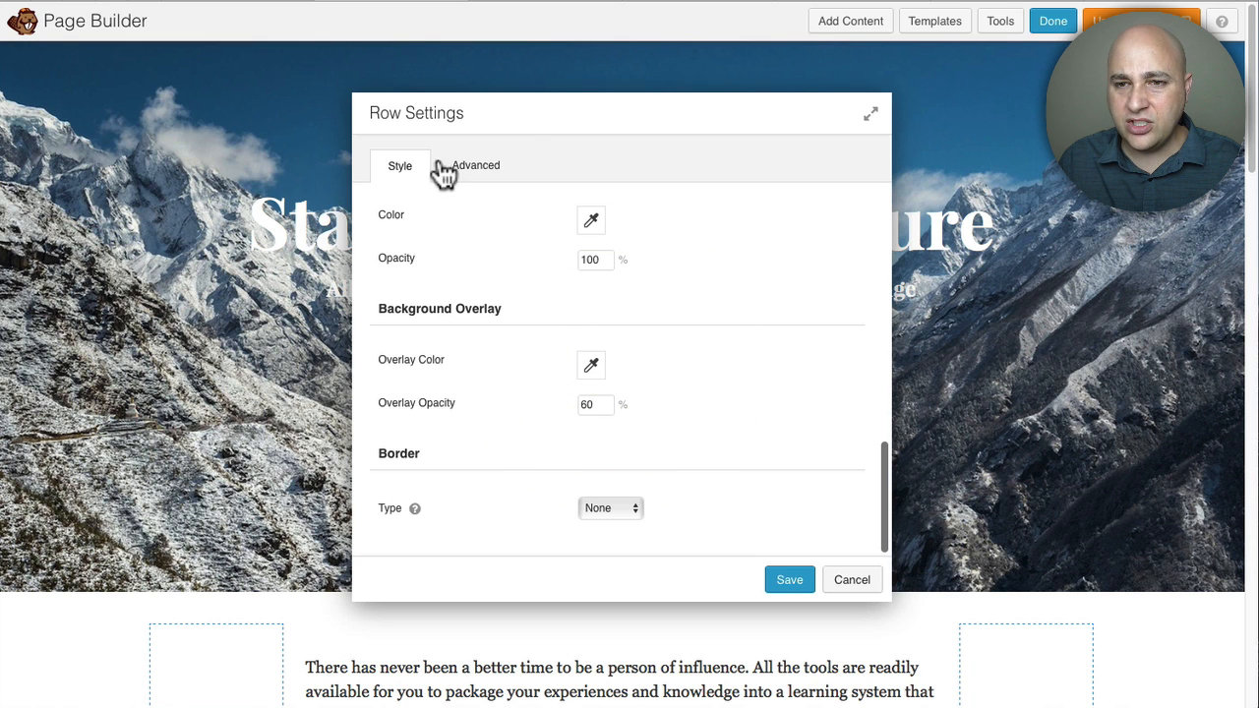
left_click_drag(539, 116, 539, 146)
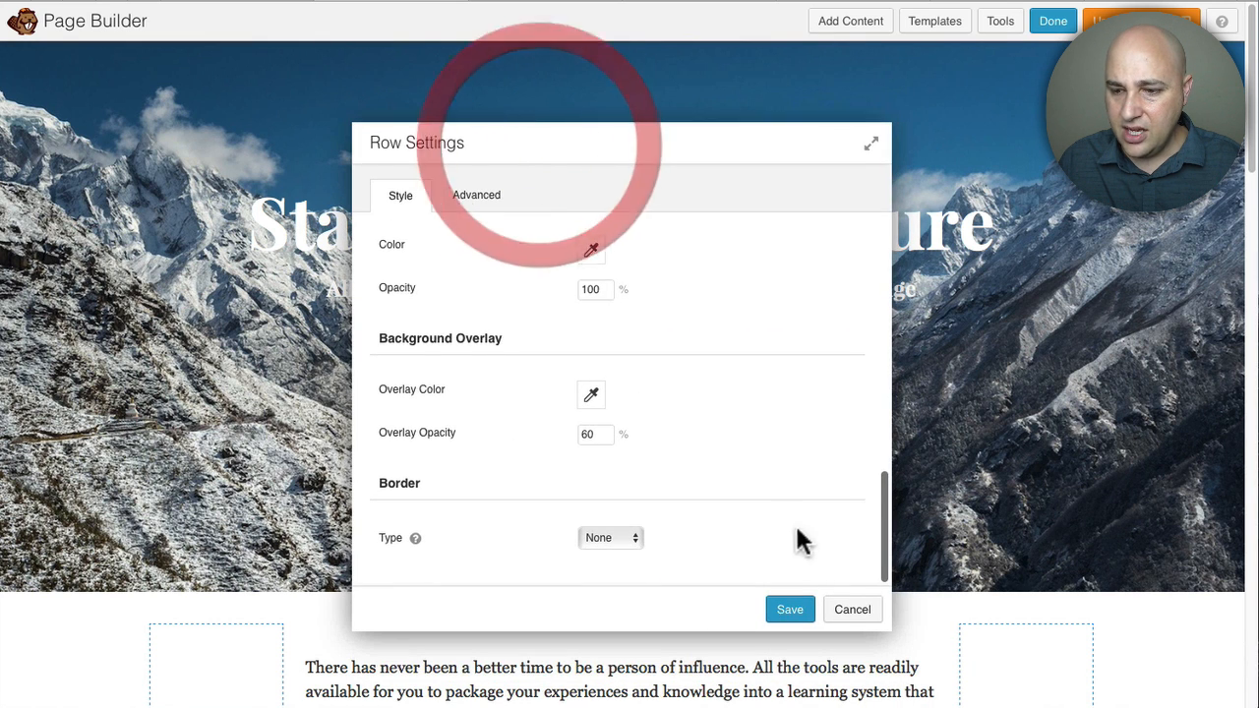
left_click(852, 610)
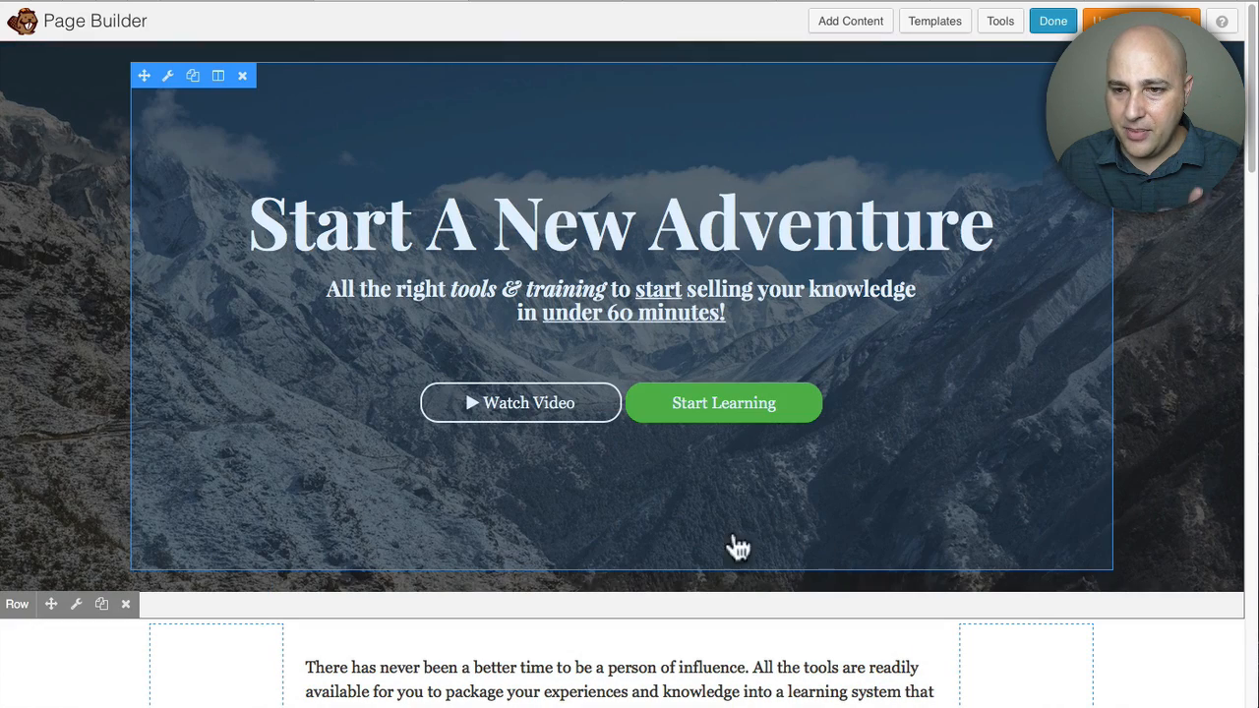
left_click(549, 258)
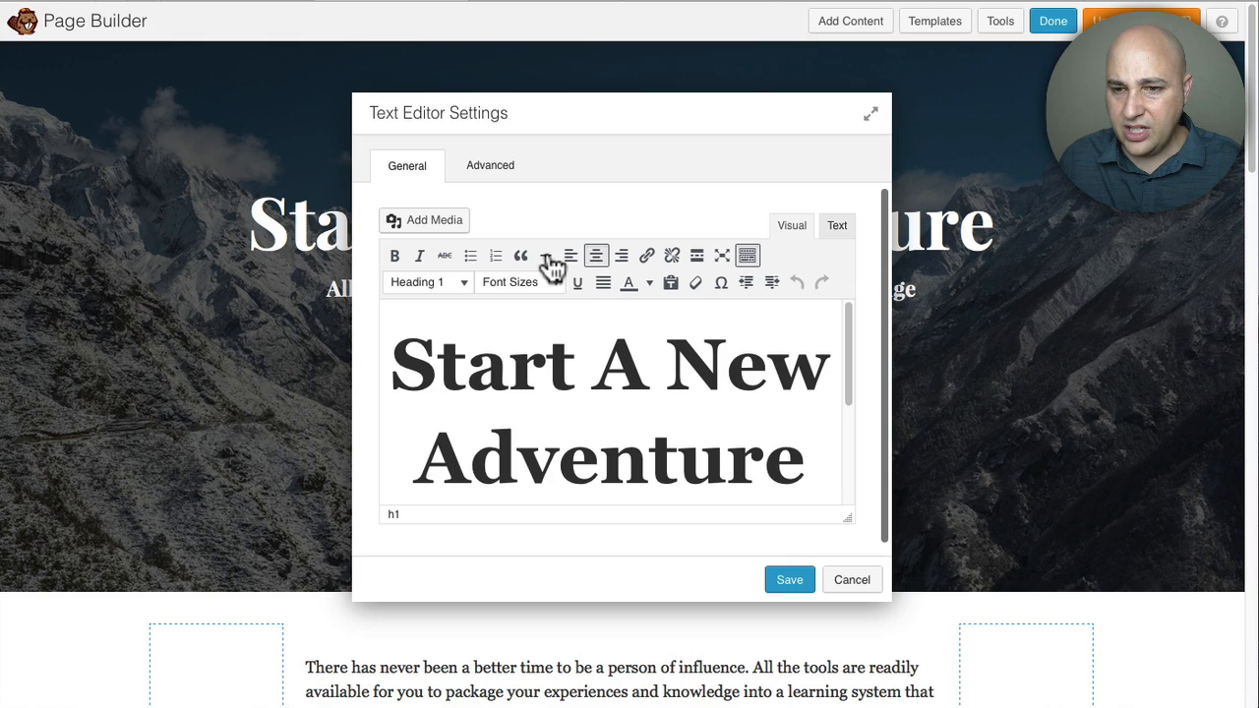
left_click(856, 584)
scroll(616, 509, "down", 8)
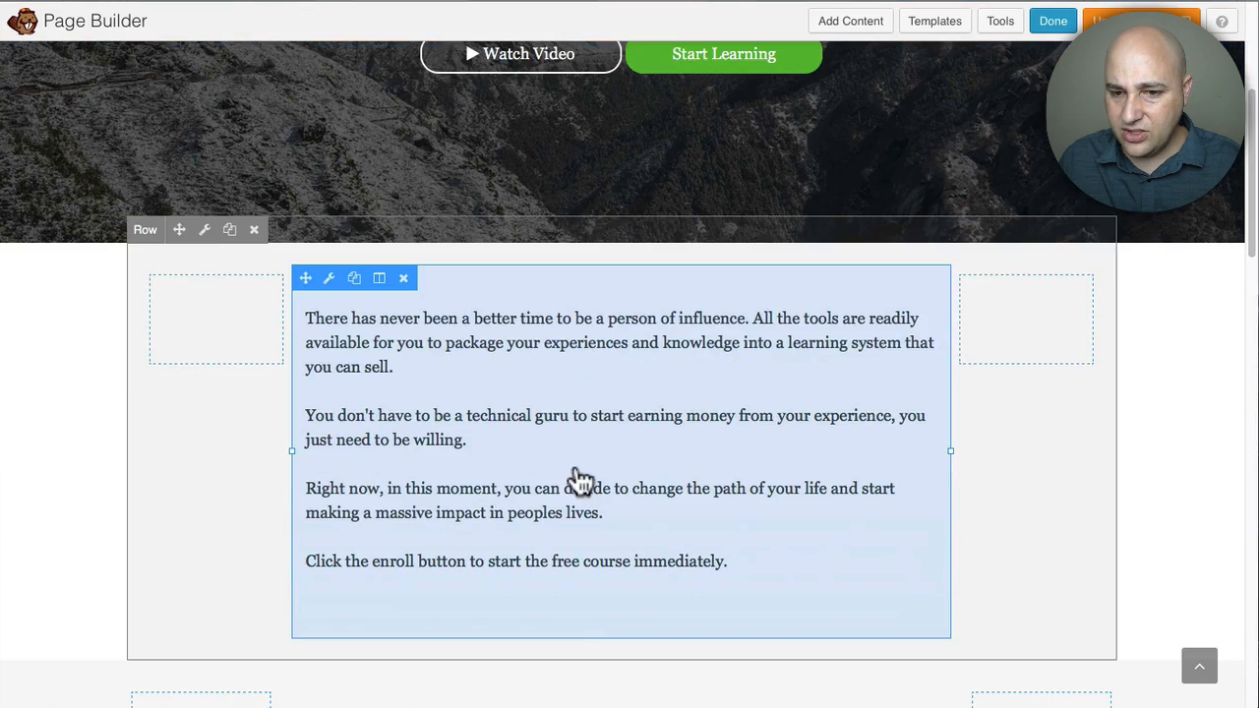
scroll(576, 497, "down", 3)
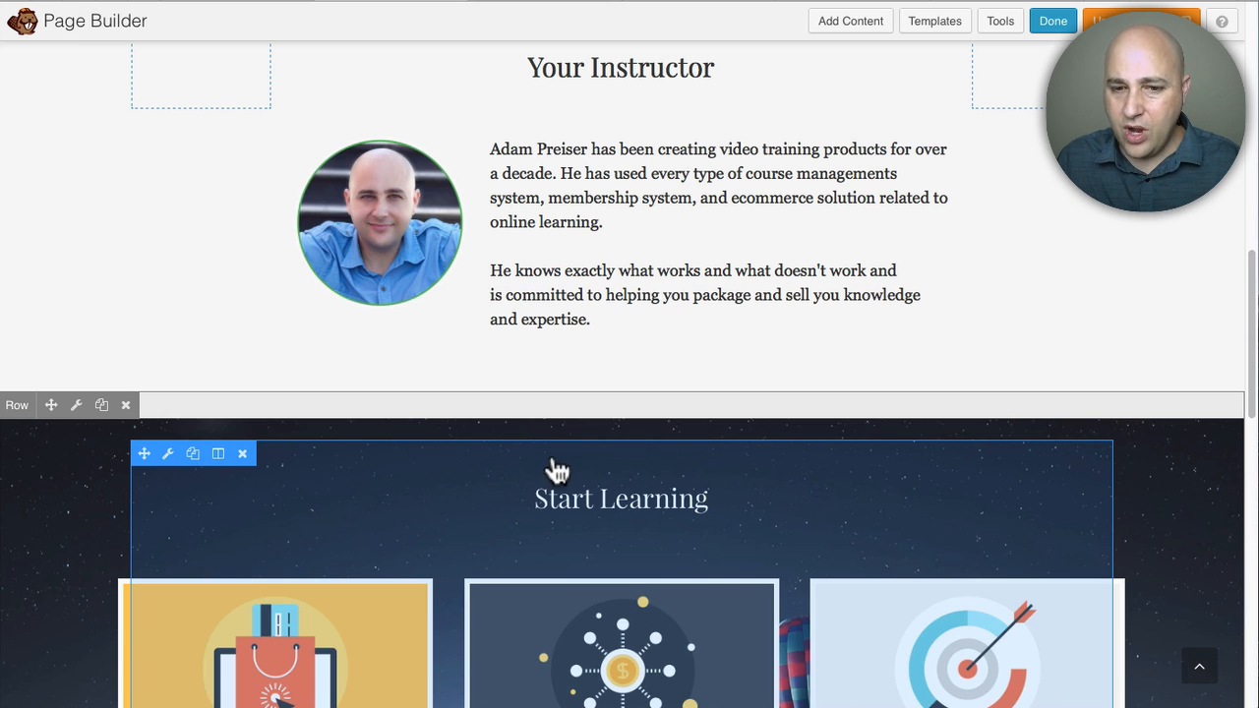
scroll(549, 470, "up", 6)
scroll(549, 477, "up", 5)
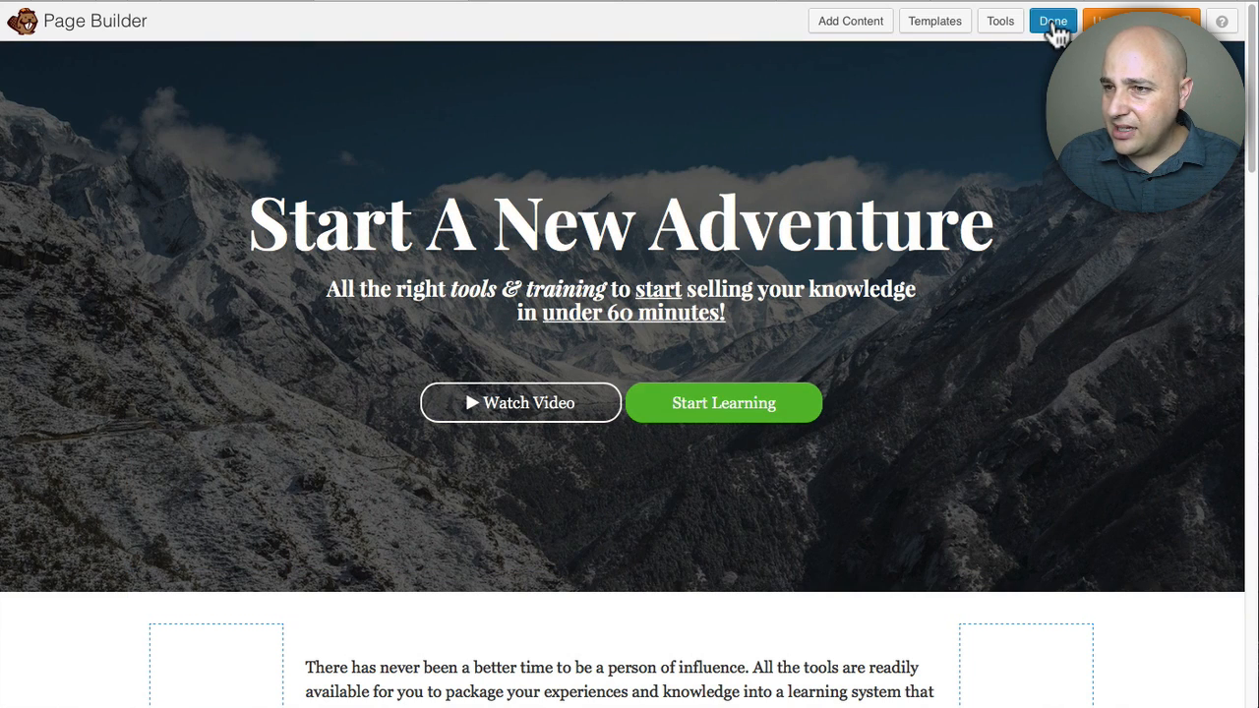
Step: Publish the landing page changes and head to the Dashboard from the admin bar
left_click(1053, 23)
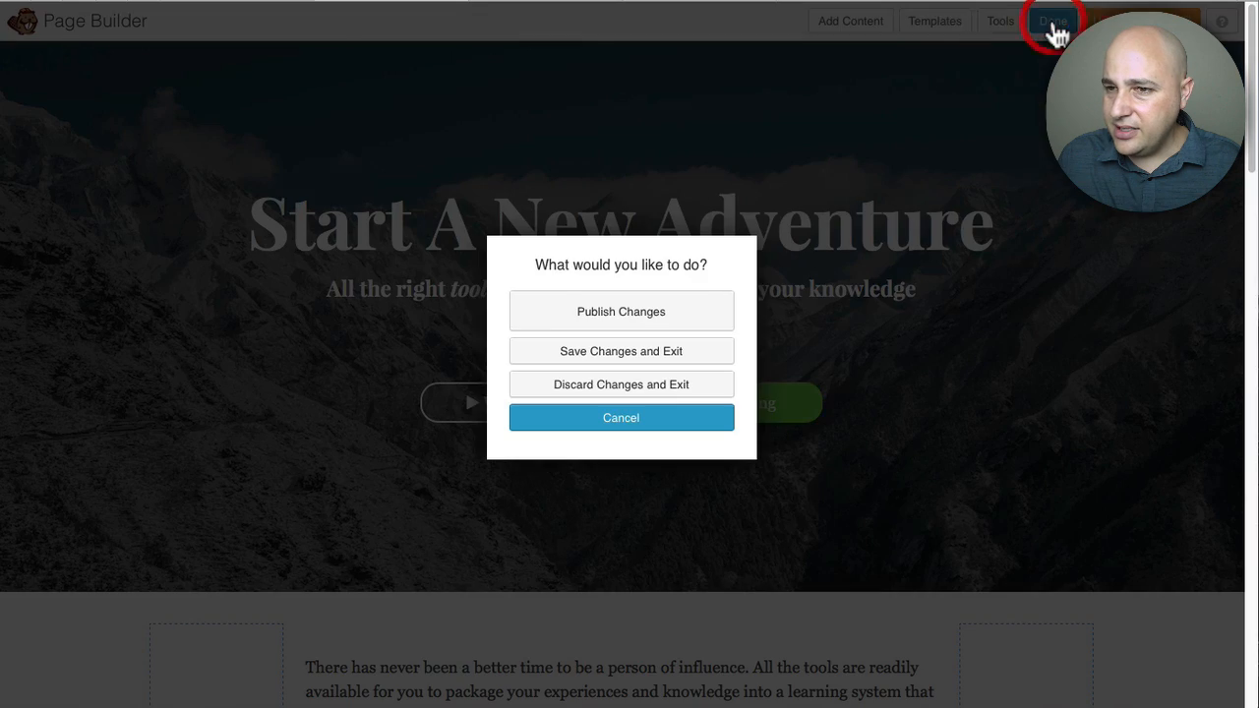
left_click(619, 315)
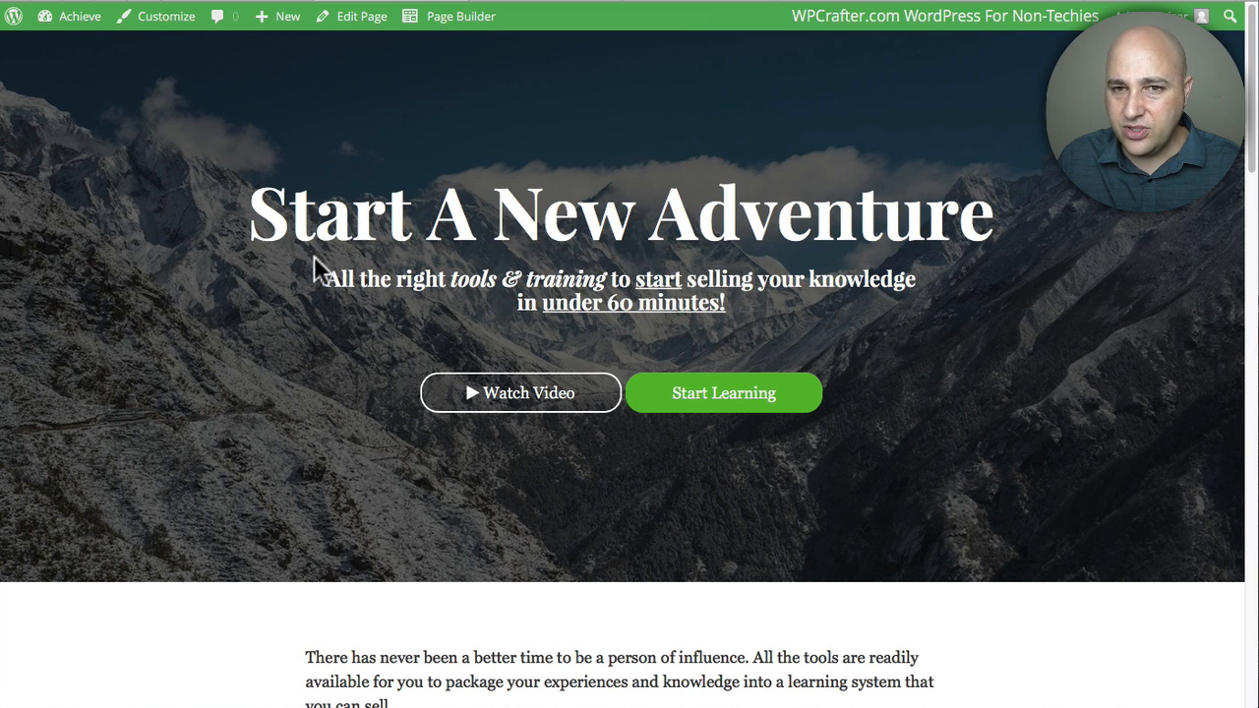
mouse_move(70, 15)
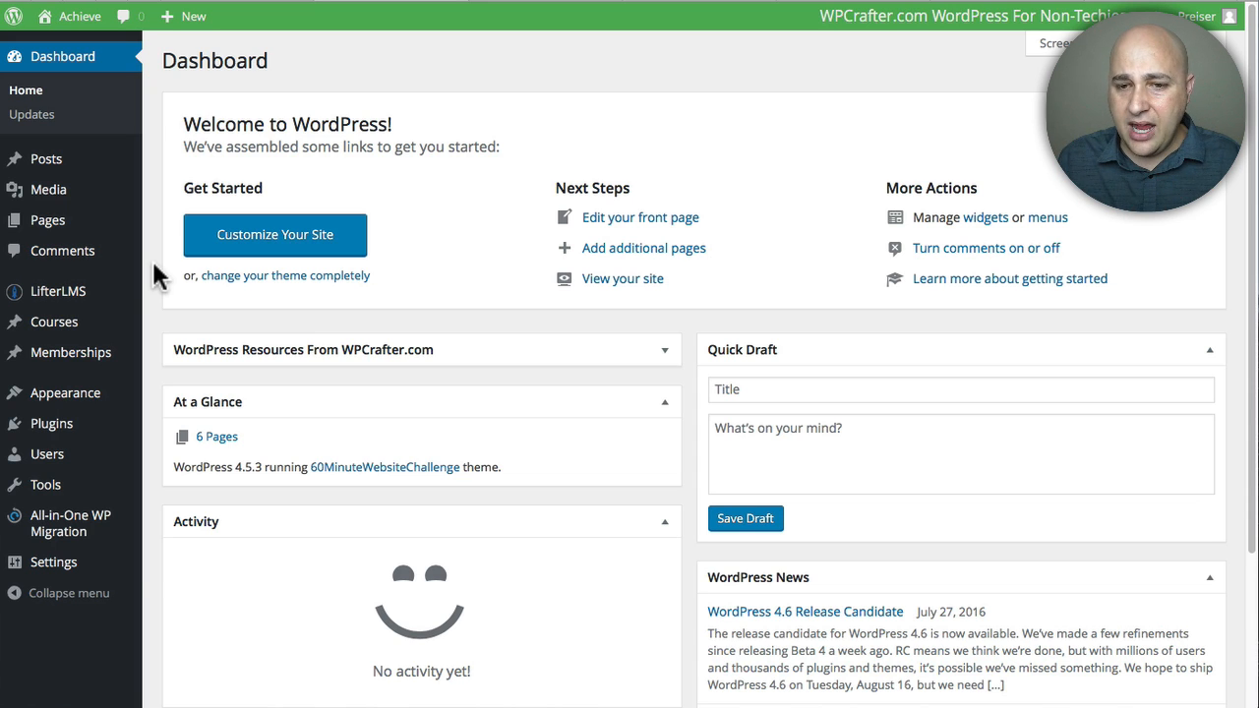
Step: Open the LifterLMS settings overview, then the Courses list
mouse_move(102, 298)
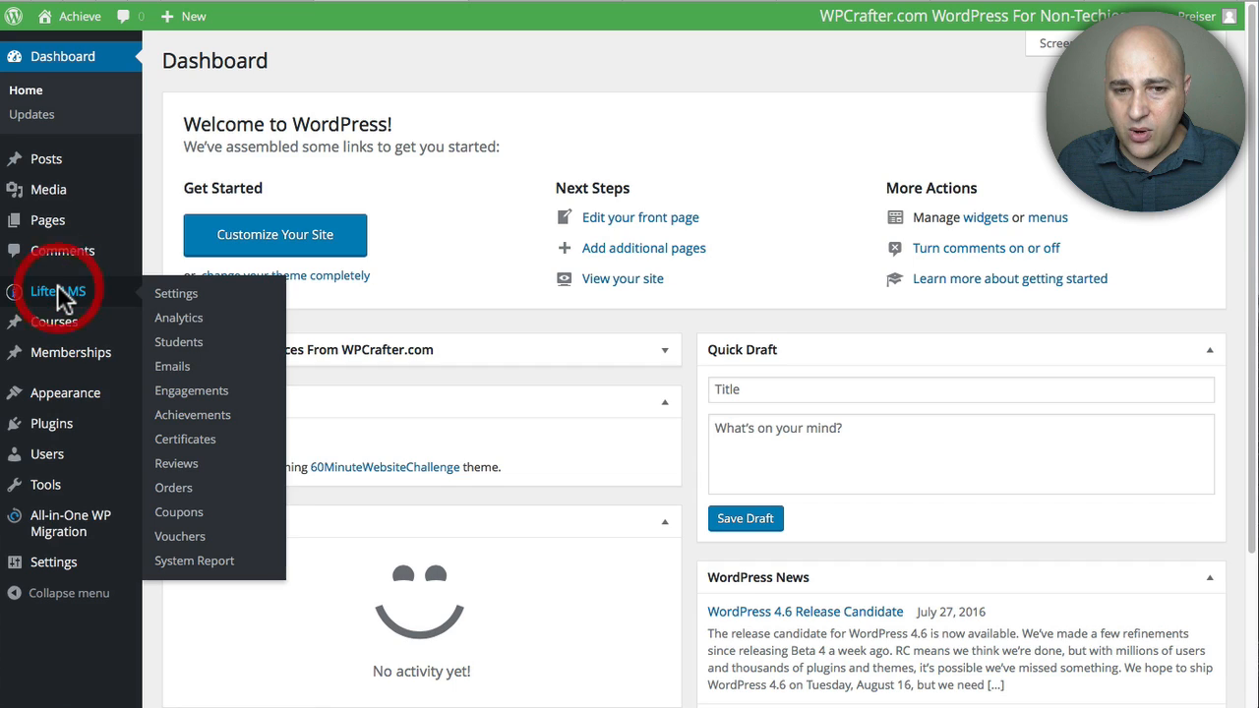
left_click(57, 285)
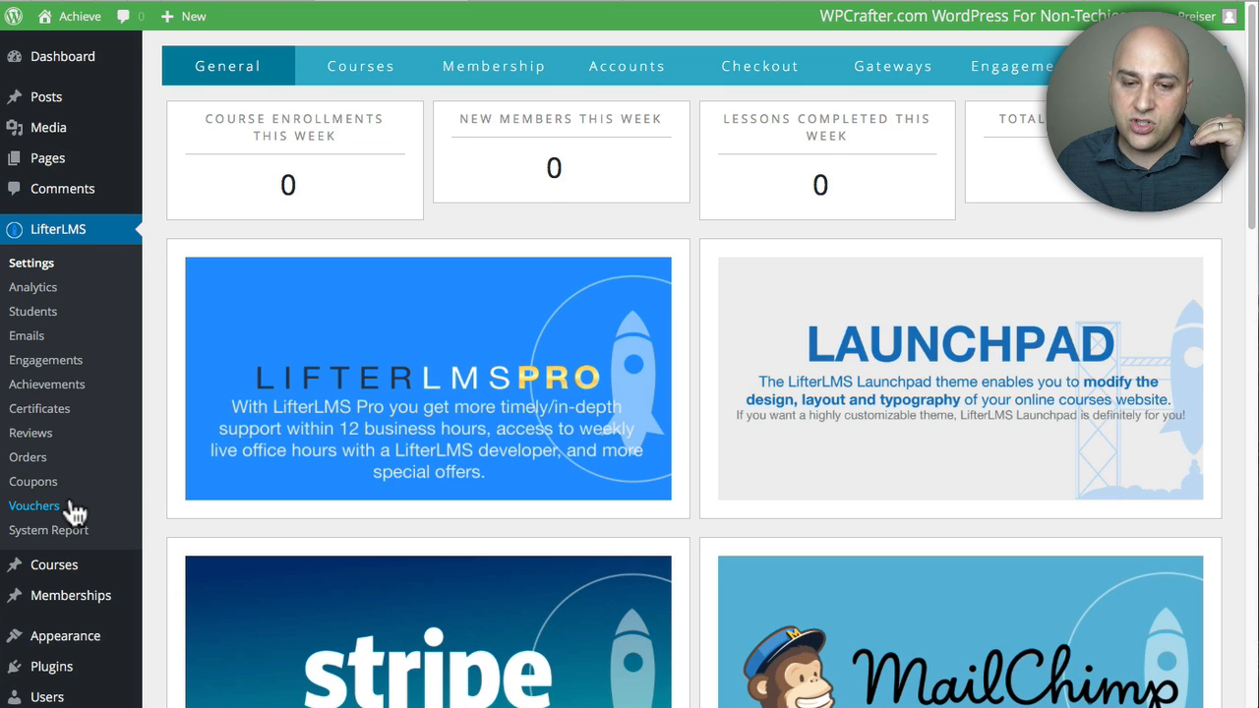
scroll(70, 512, "down", 1)
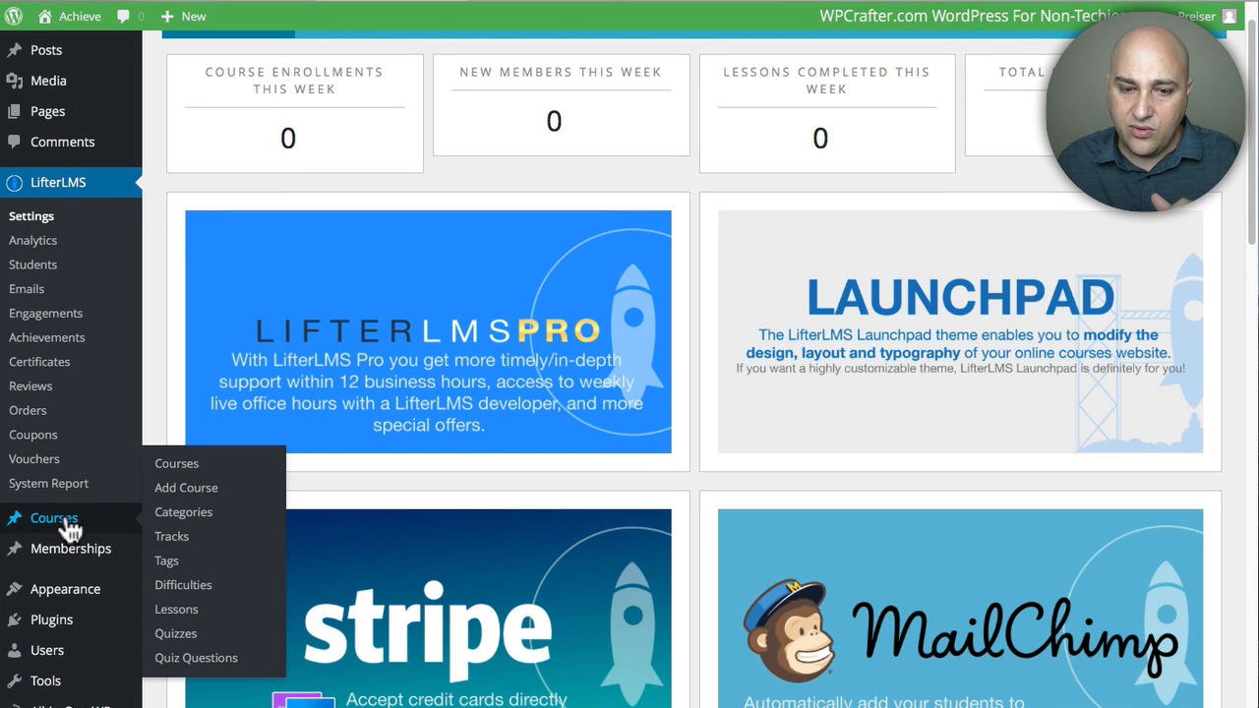
left_click(66, 525)
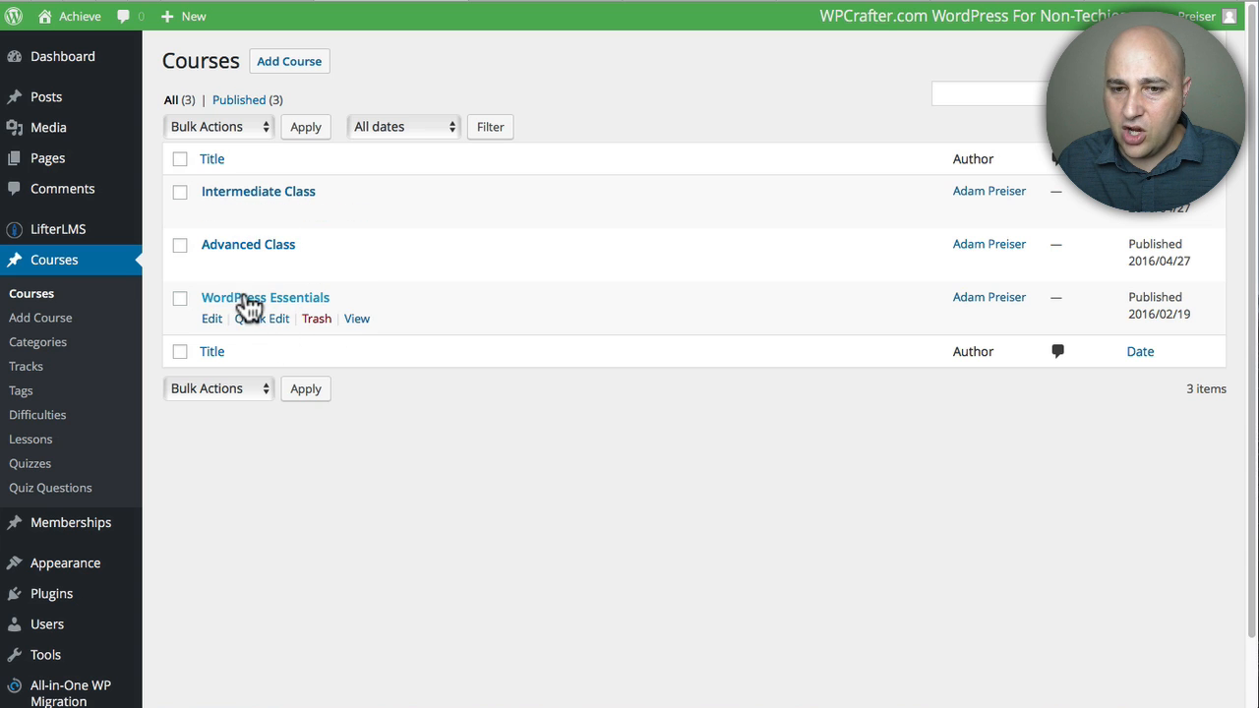
Step: Open WordPress Essentials and review Content Settings, Course Options and its Getting Started, Basics and Advanced Tricks outline
left_click(248, 299)
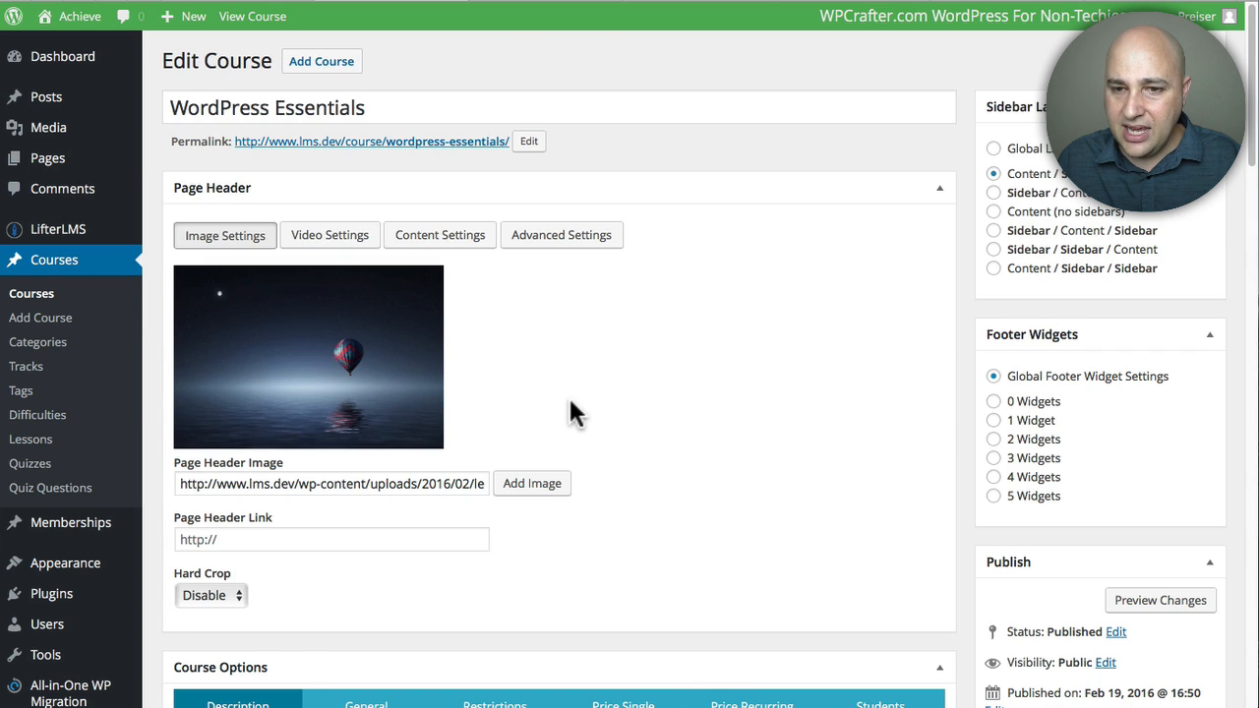
scroll(591, 393, "down", 2)
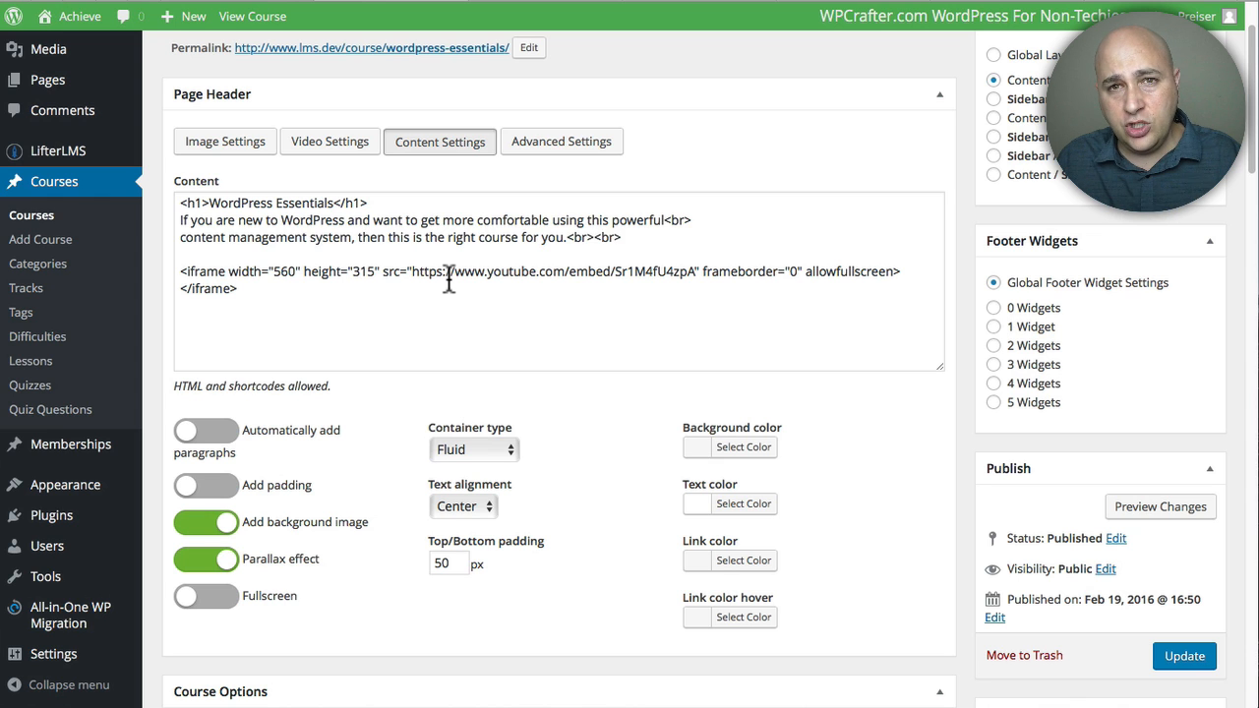
scroll(522, 291, "down", 10)
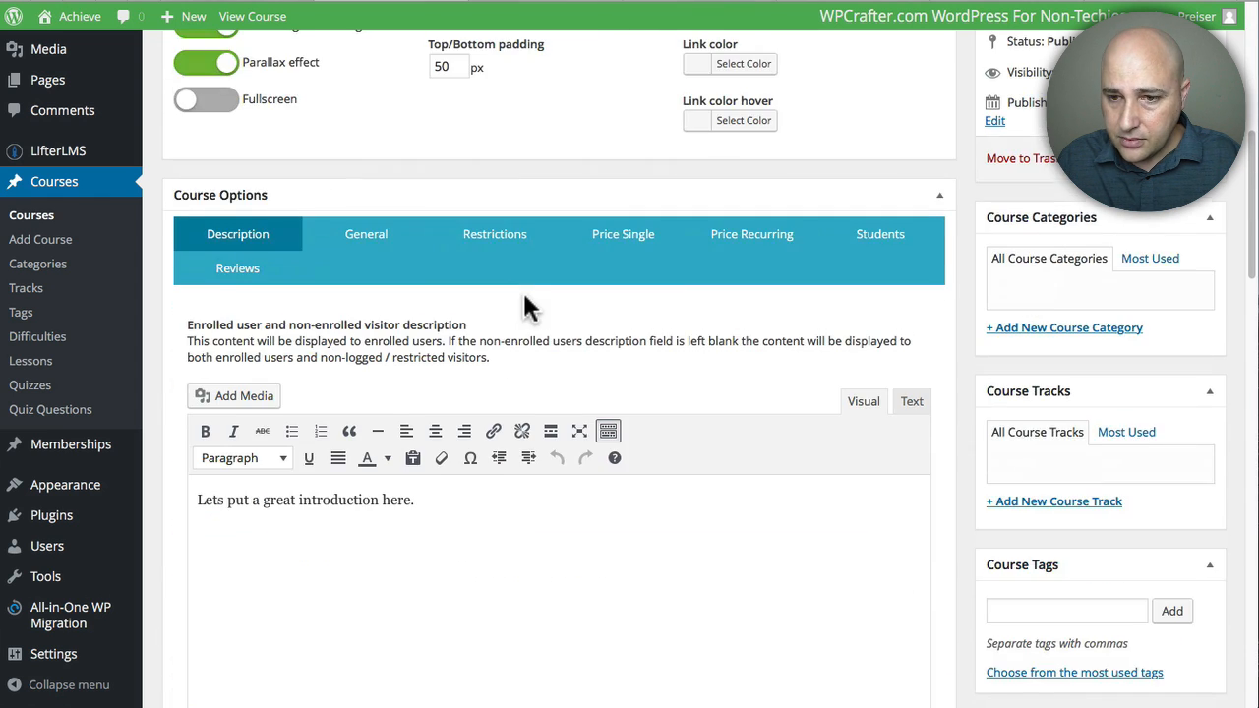
scroll(526, 295, "up", 1)
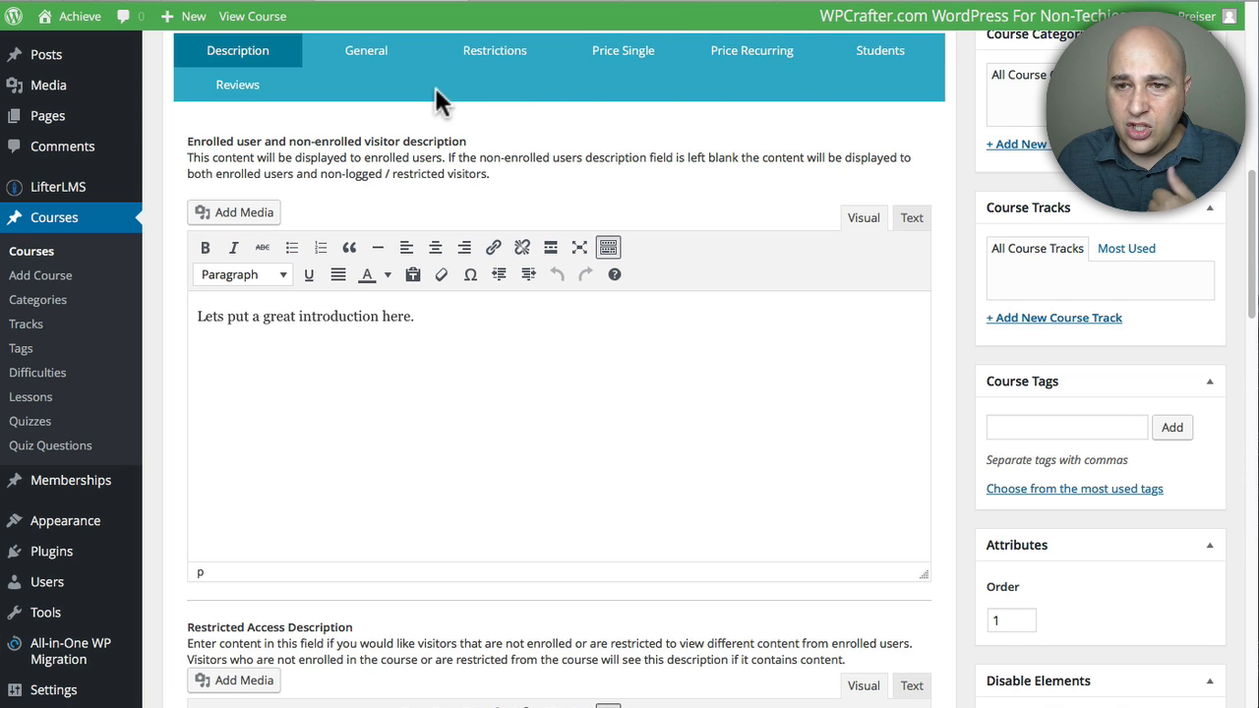
scroll(546, 128, "down", 10)
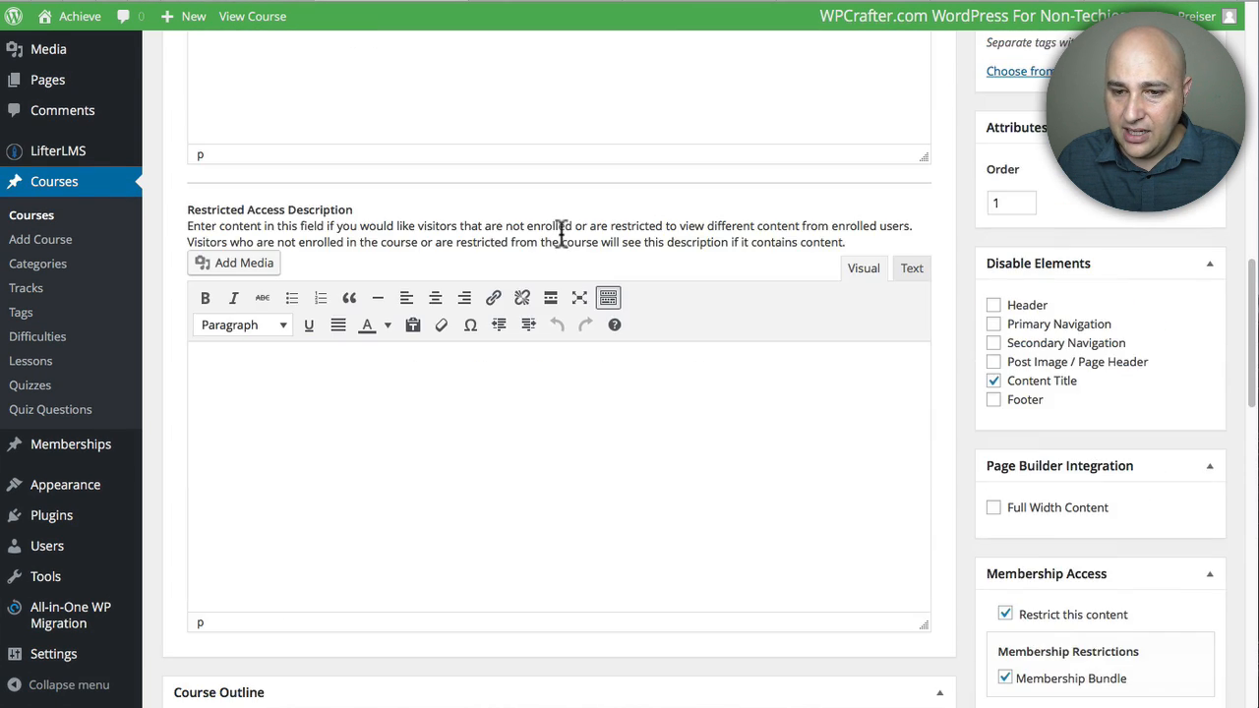
scroll(560, 236, "down", 3)
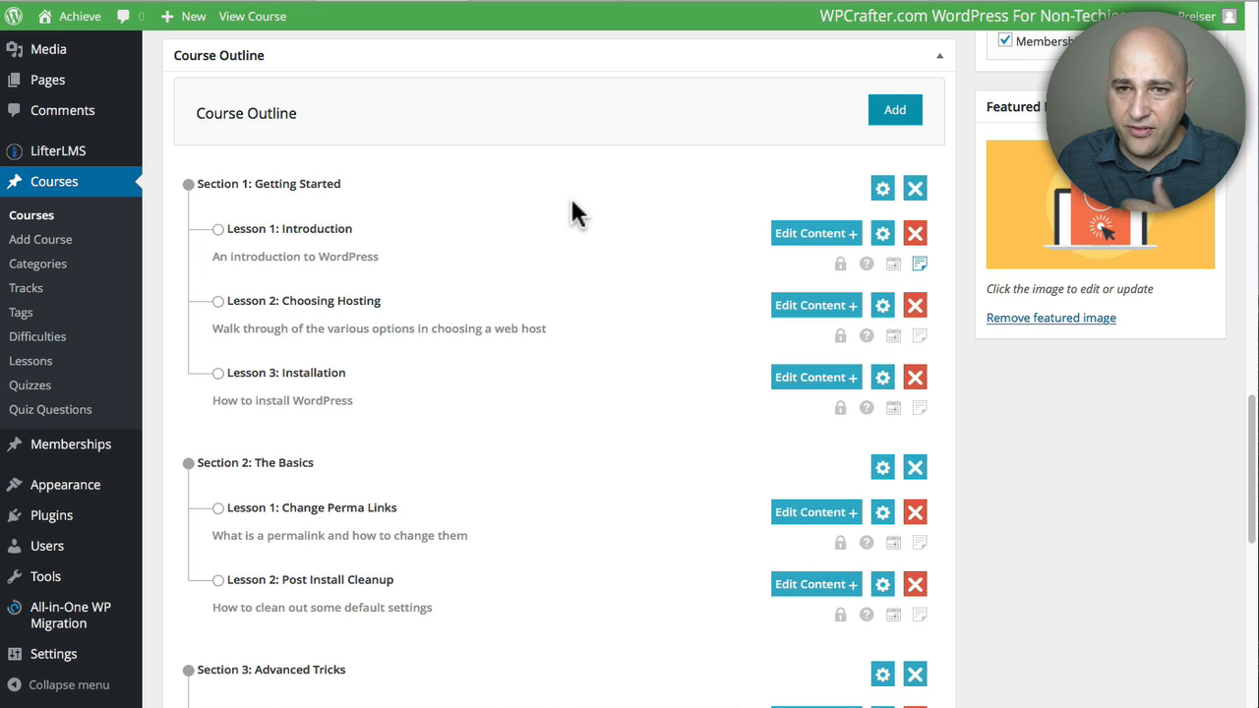
left_click(905, 114)
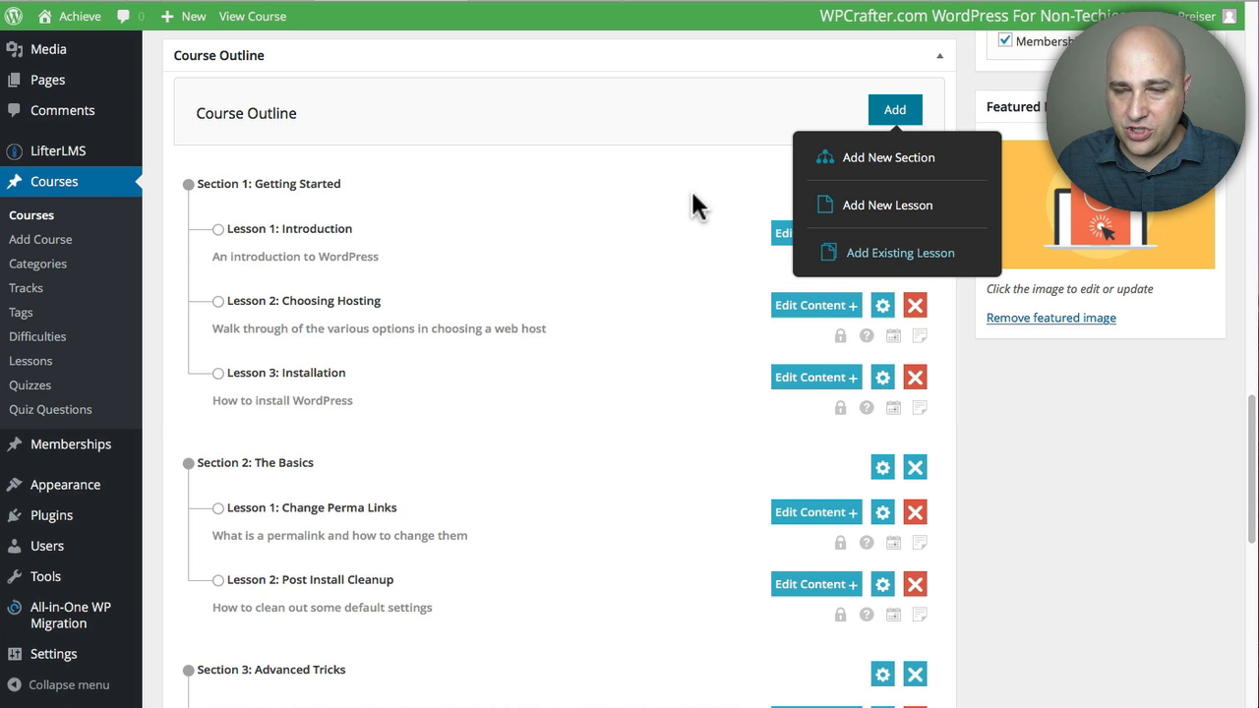
left_click(622, 123)
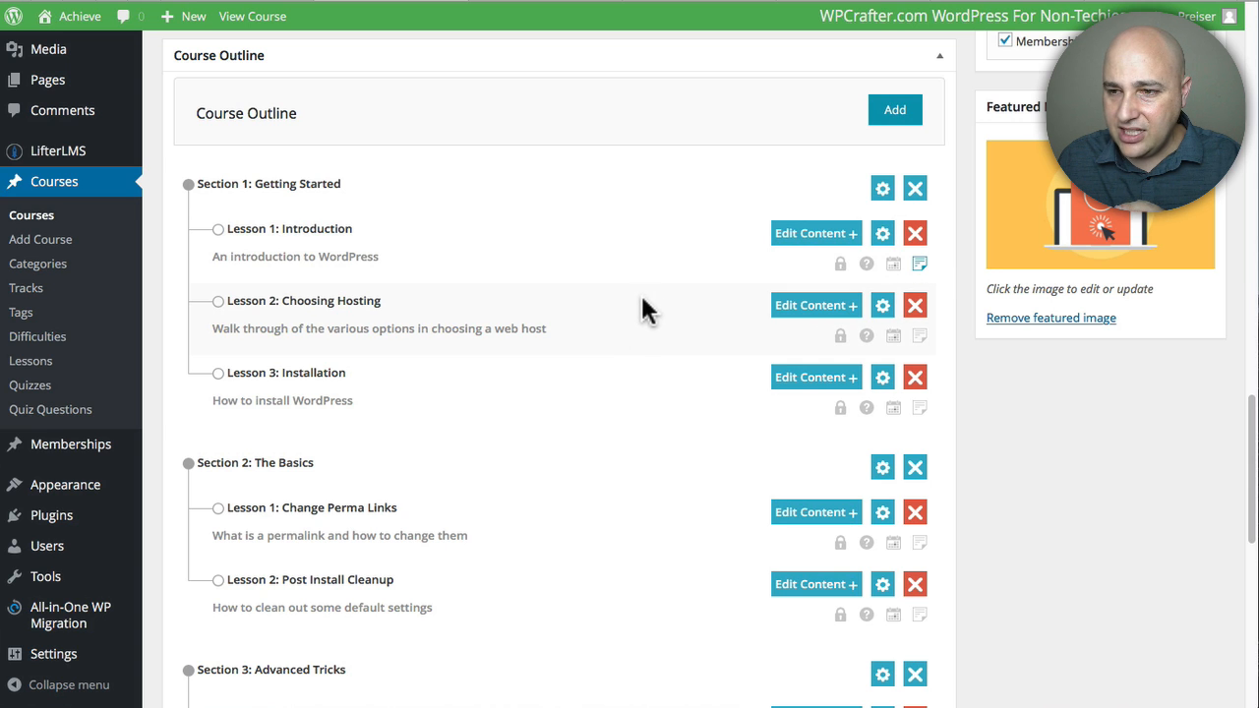
mouse_move(649, 323)
left_mouse_down()
mouse_move(644, 231)
mouse_move(635, 305)
left_mouse_up()
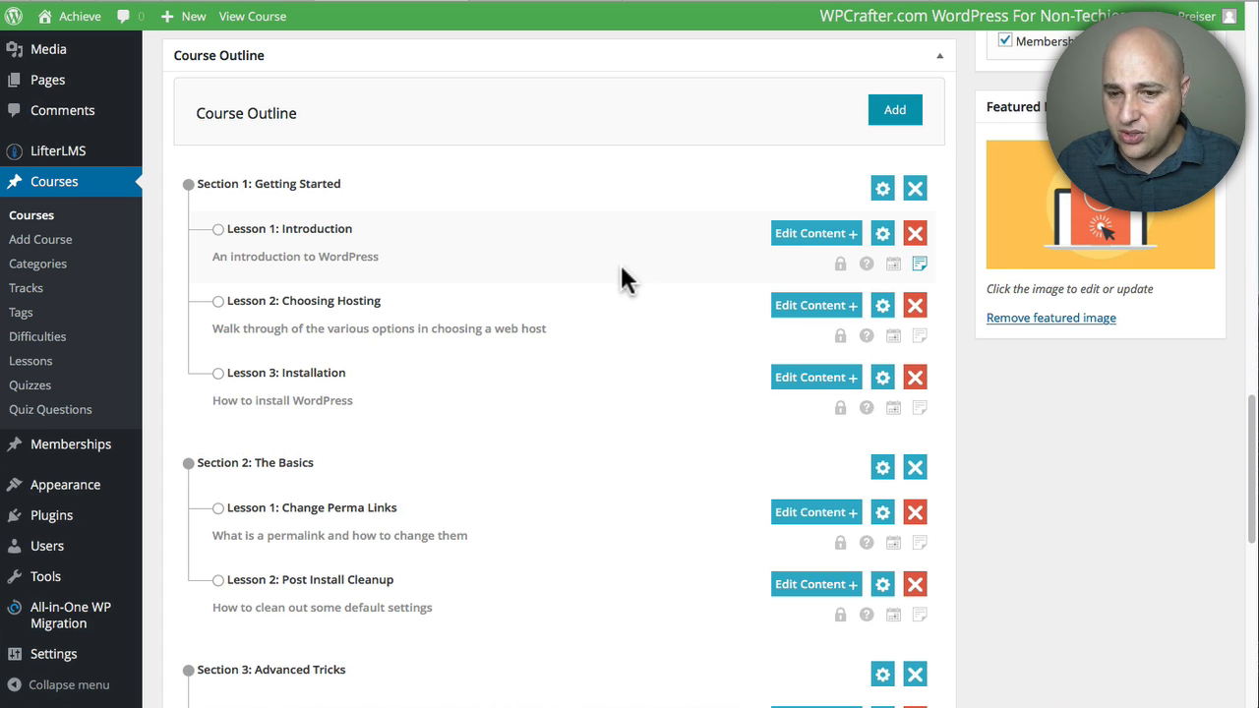
scroll(610, 266, "down", 5)
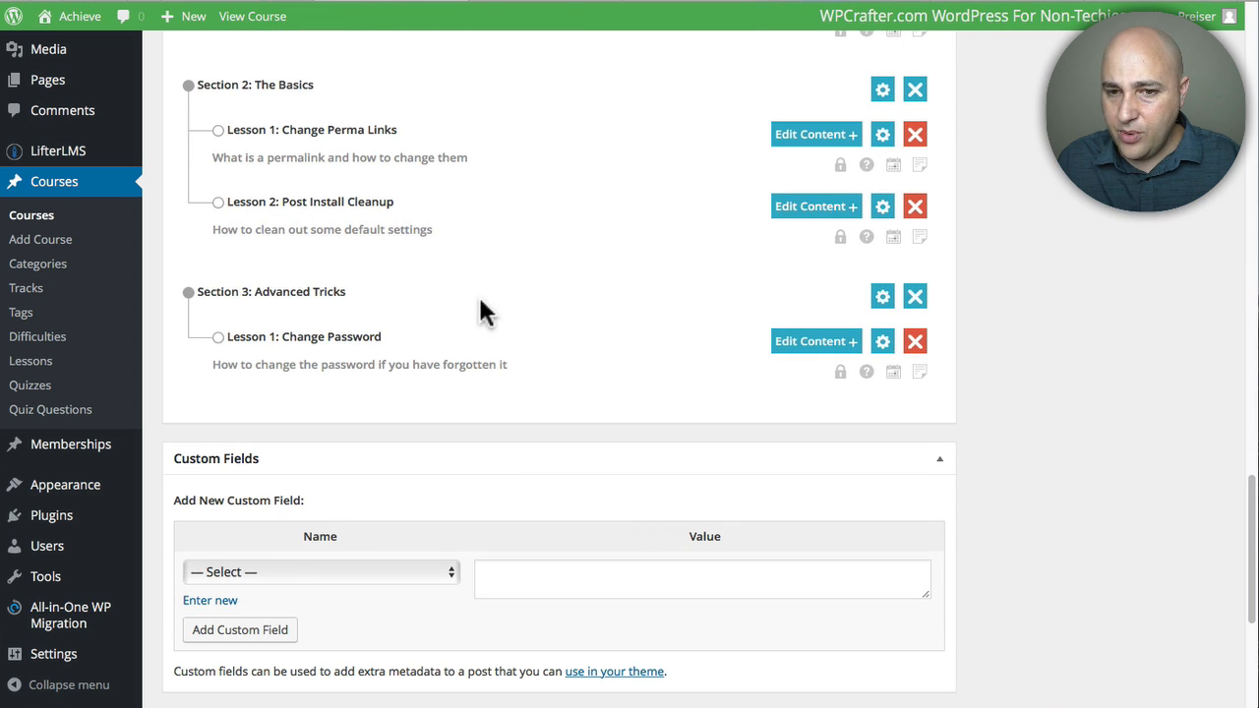
scroll(406, 291, "up", 2)
scroll(433, 281, "up", 5)
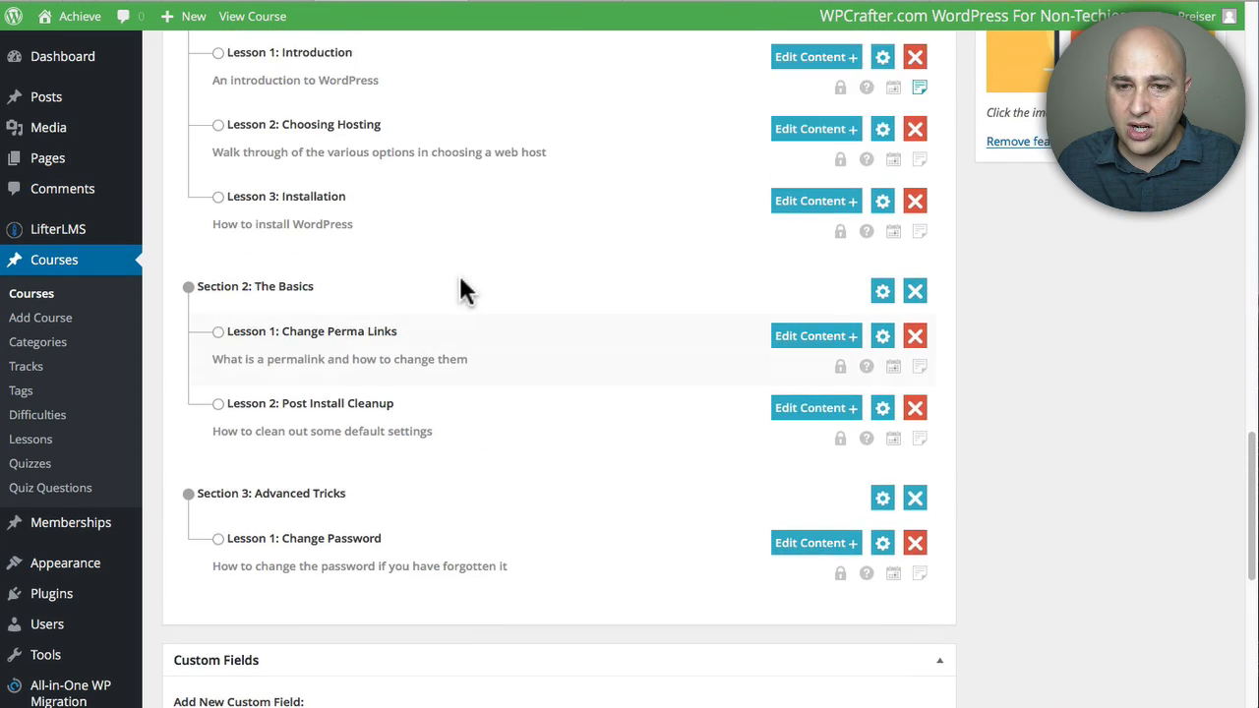
scroll(553, 265, "up", 2)
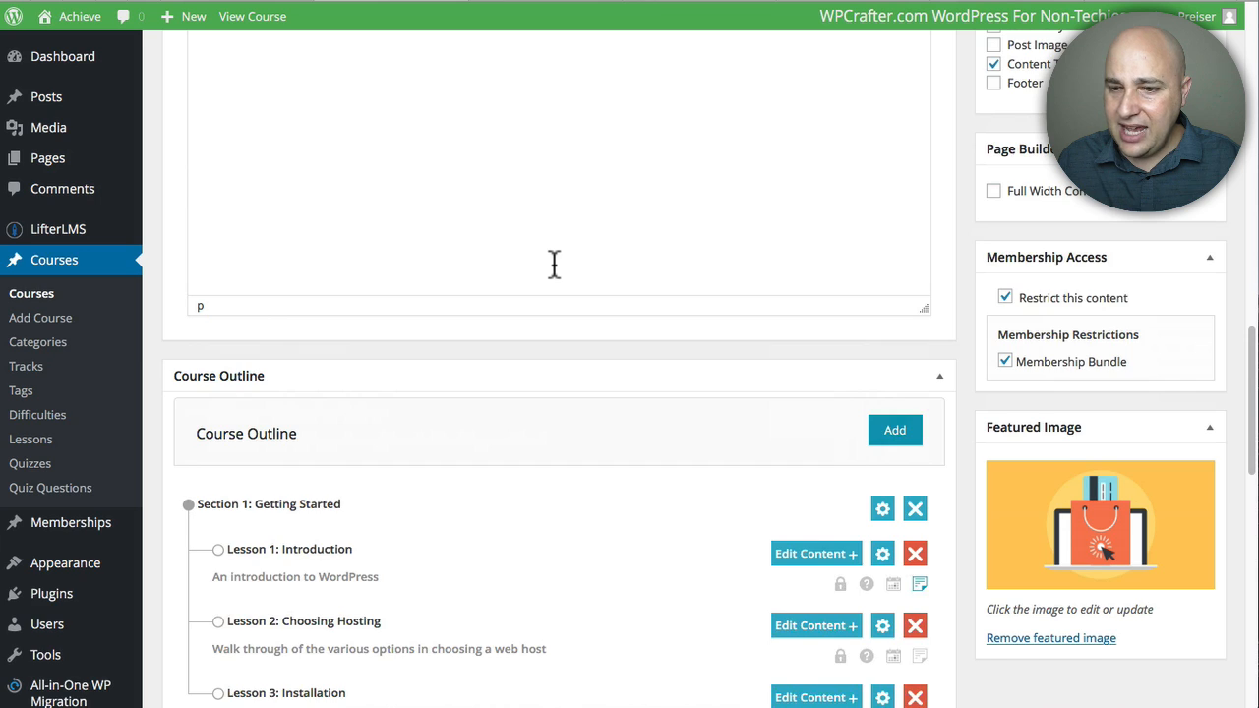
scroll(554, 265, "down", 3)
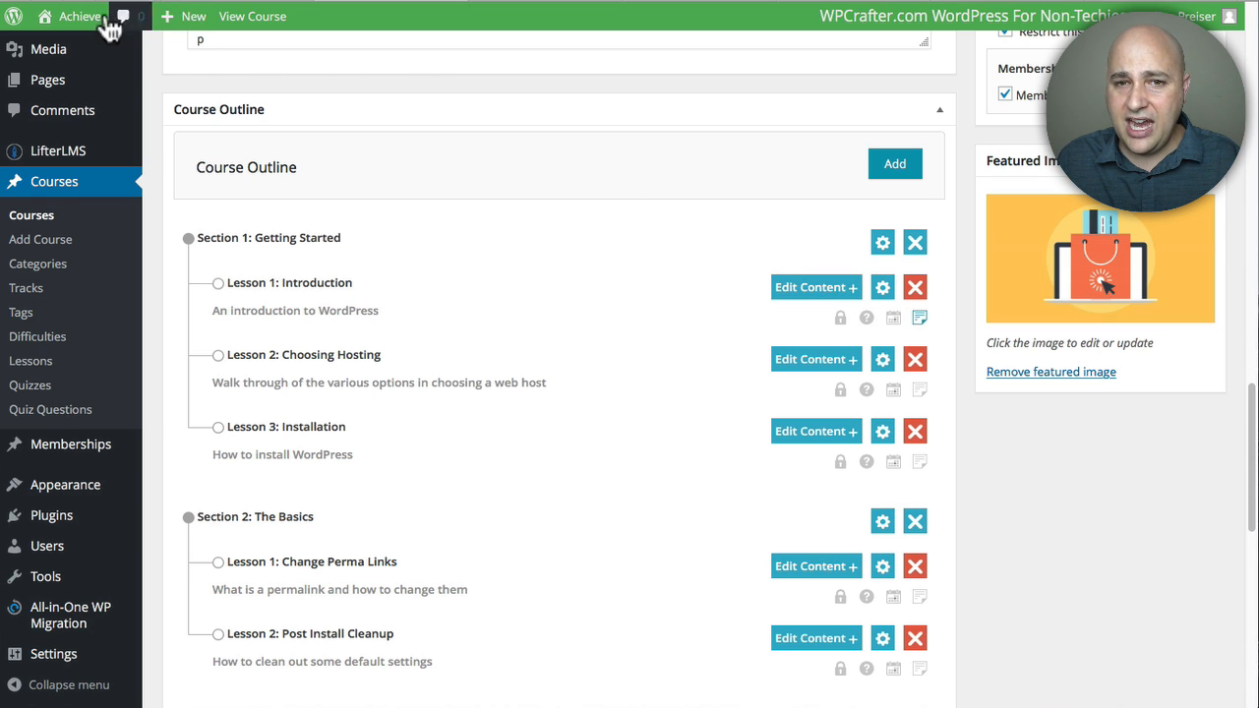
mouse_move(76, 18)
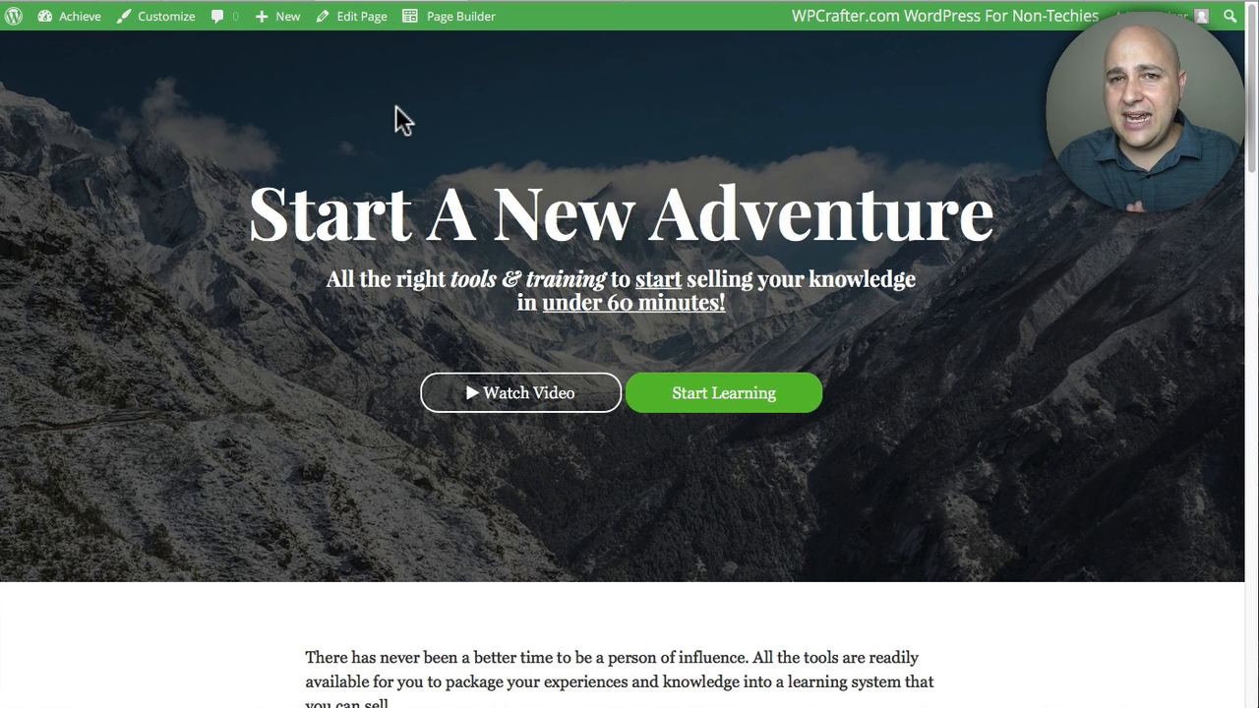
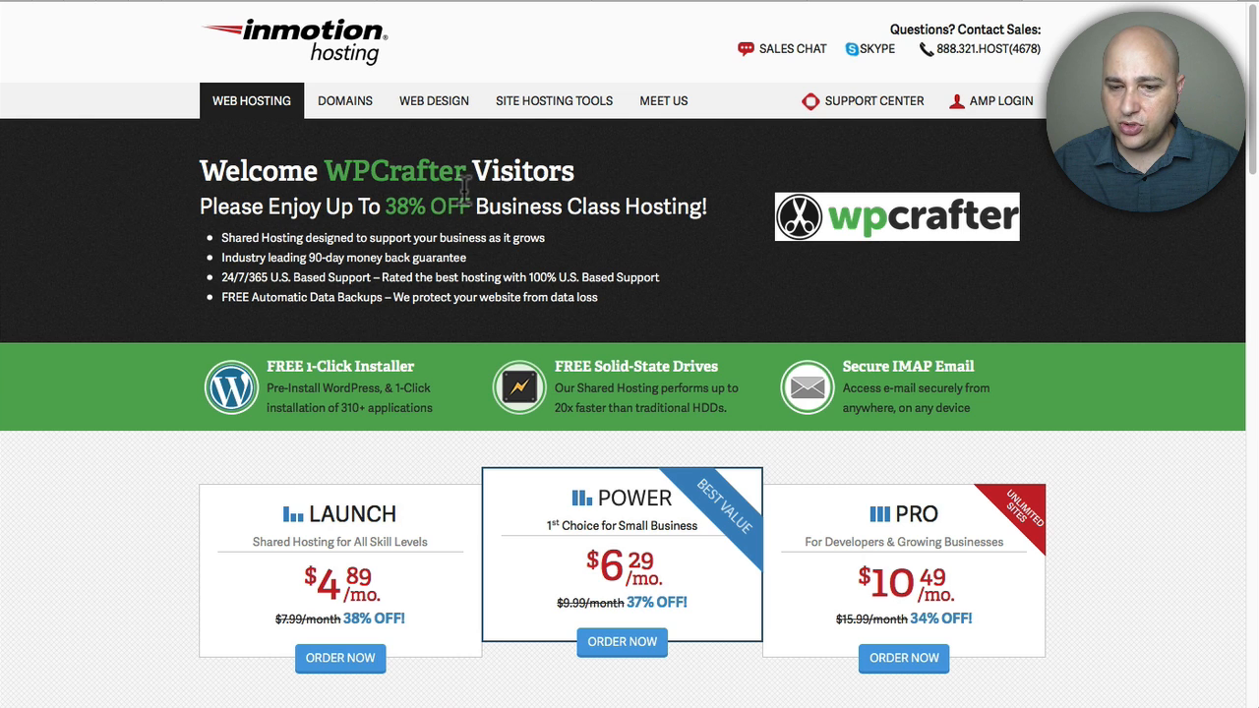
Step: Scroll the InMotion Hosting pricing cards to the Launch 24-month plan at $4.89/mo
scroll(462, 187, "down", 5)
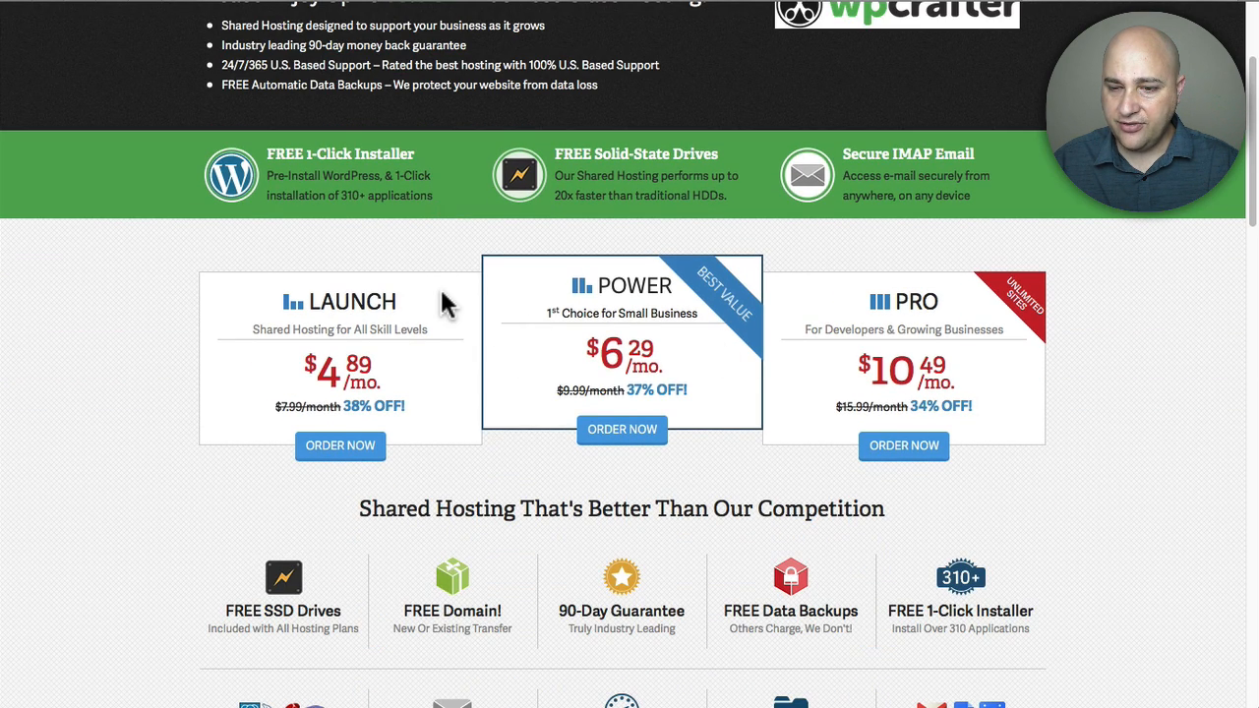
scroll(447, 300, "down", 1)
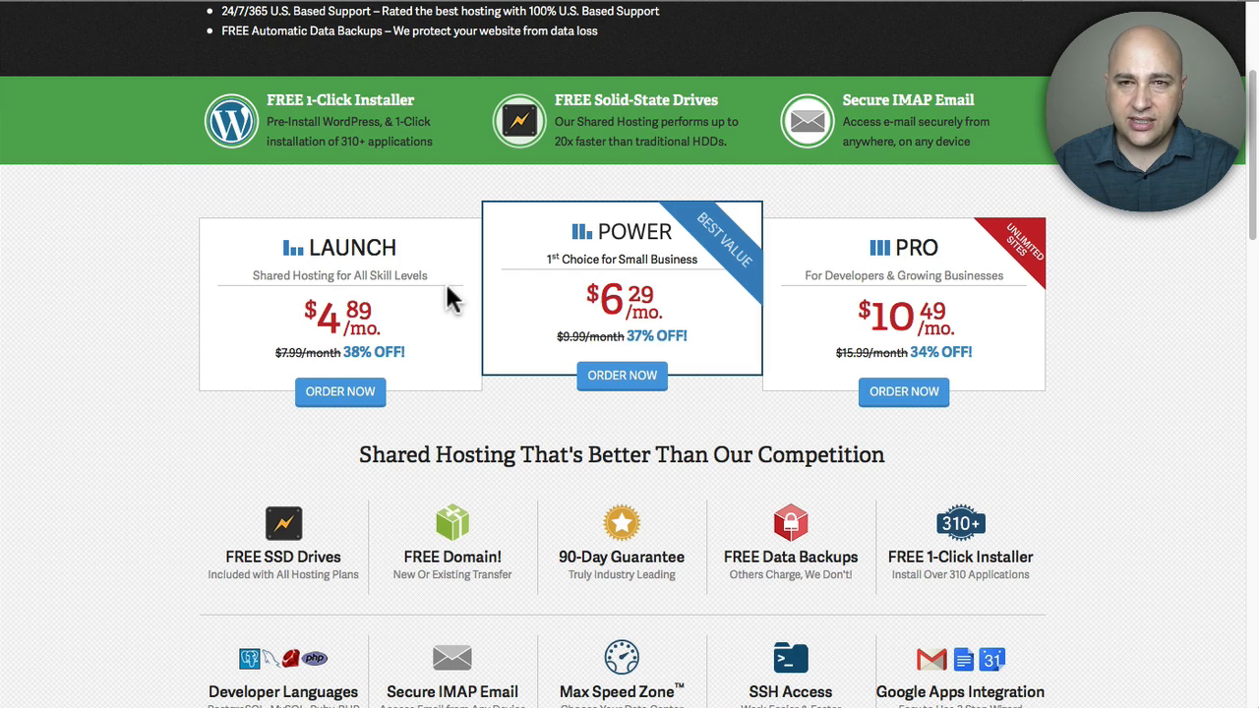
scroll(448, 300, "down", 3)
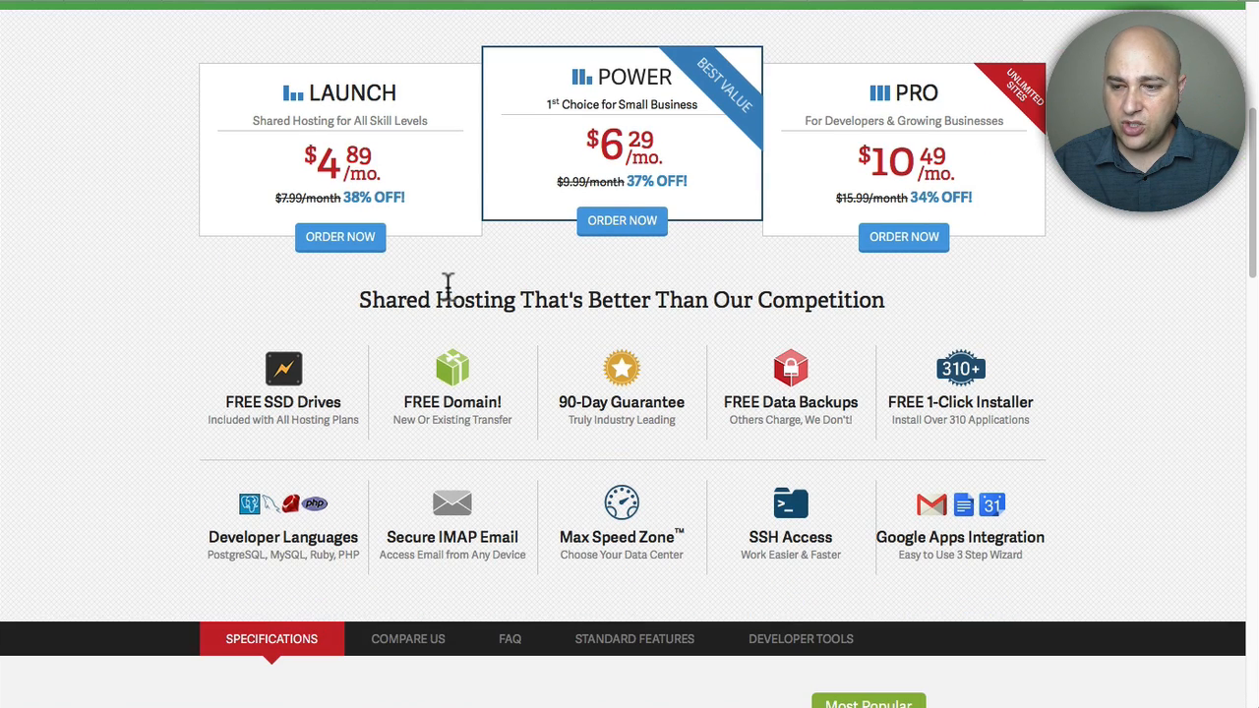
scroll(448, 285, "up", 2)
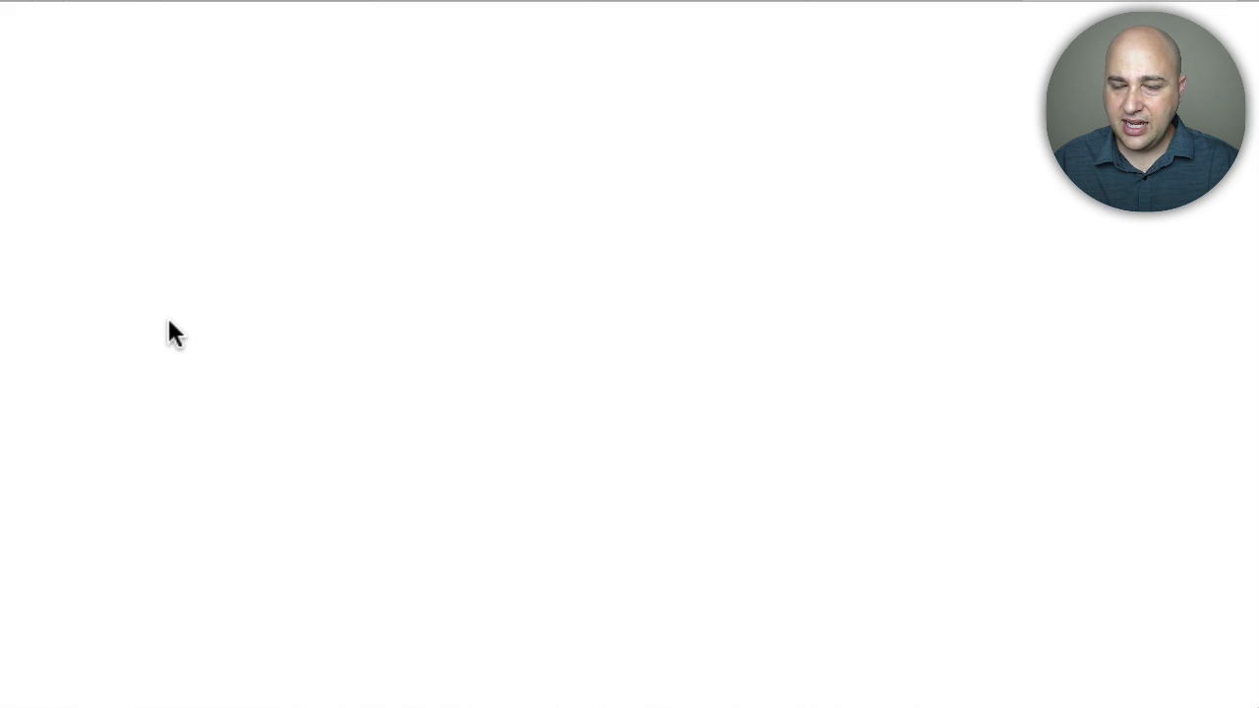
scroll(245, 310, "down", 2)
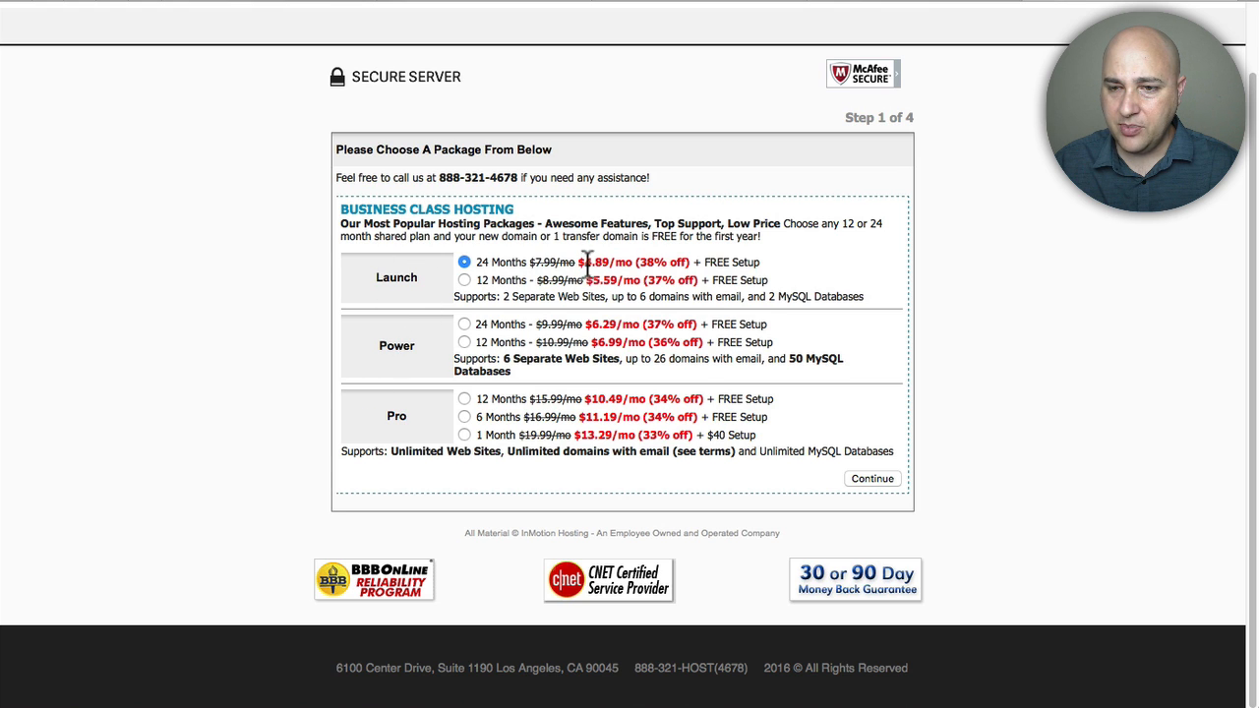
Step: Switch from the Launch 24-month plan to Pro billed monthly at $13.29/mo, then continue
left_click_drag(578, 262, 612, 258)
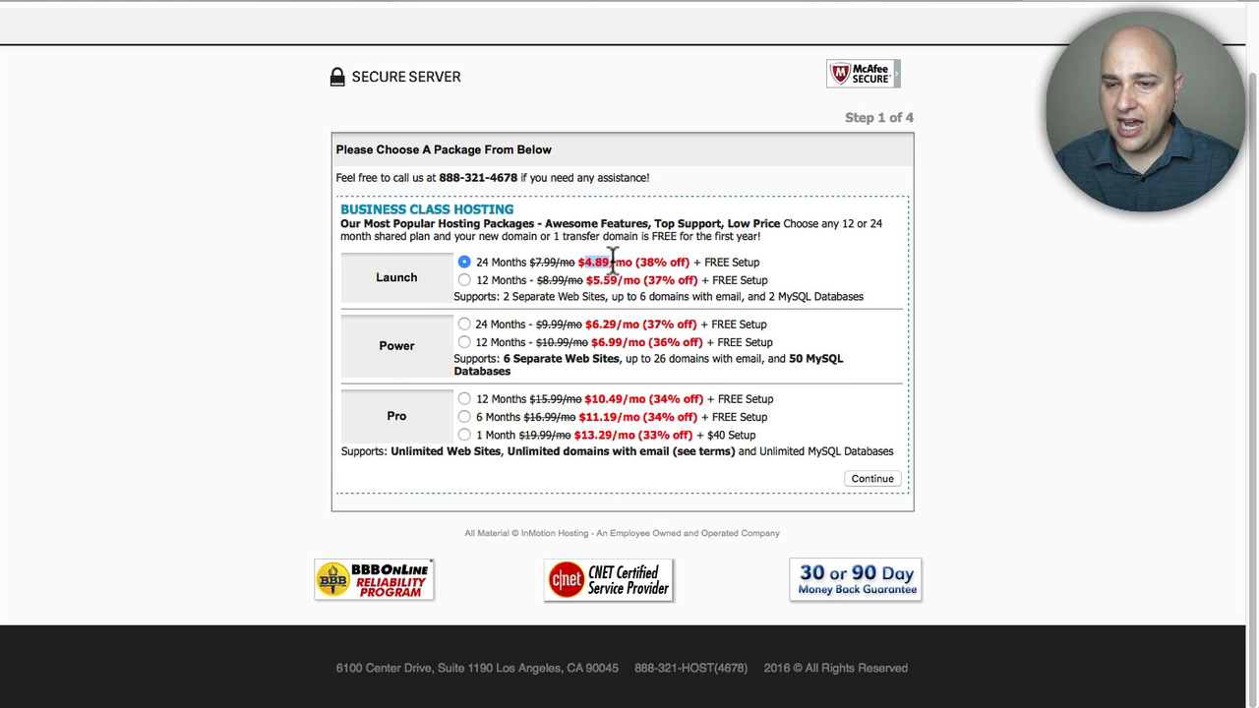
left_click(613, 260)
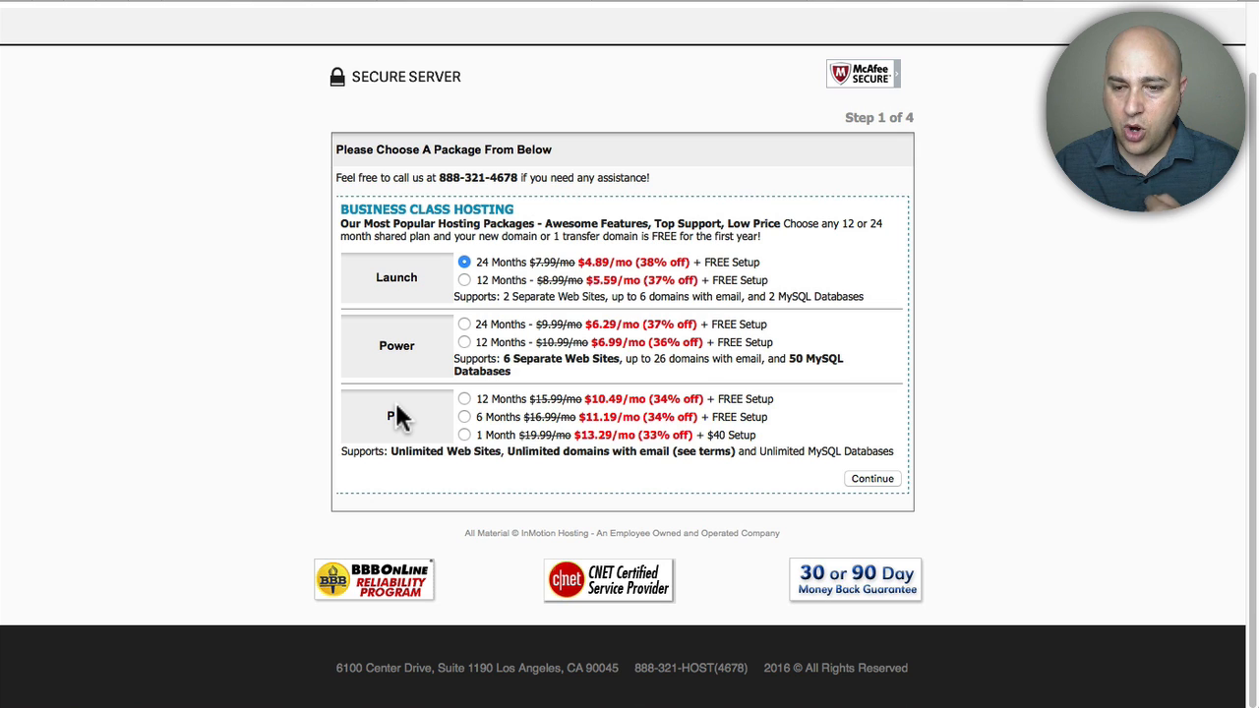
left_click(465, 435)
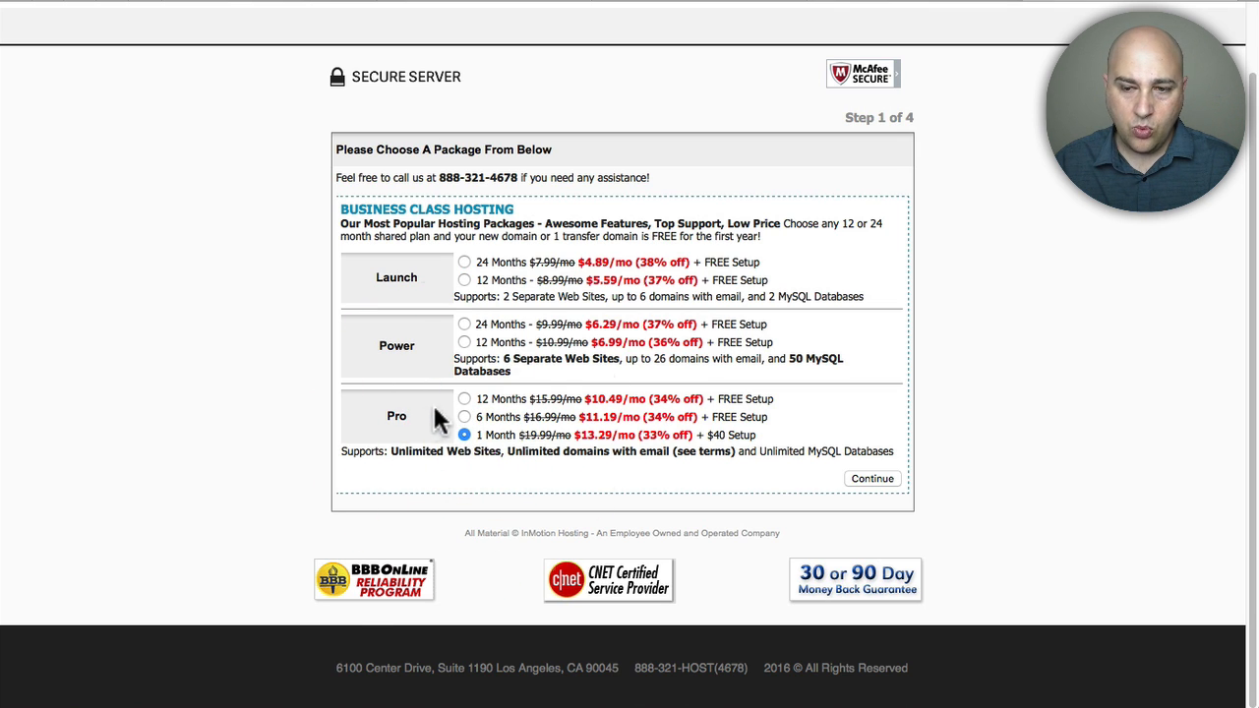
left_click(872, 479)
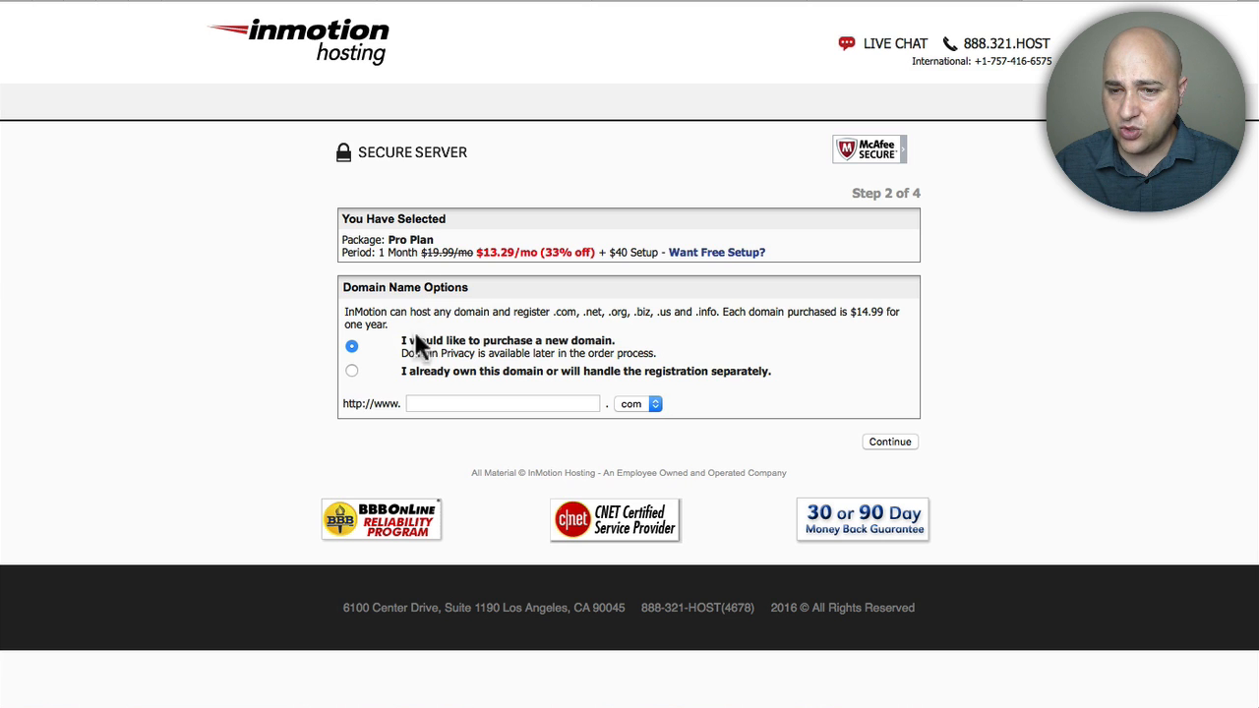
Step: Choose 'I already own this domain', enter showthedemo.com, and continue to step 3
left_click(426, 403)
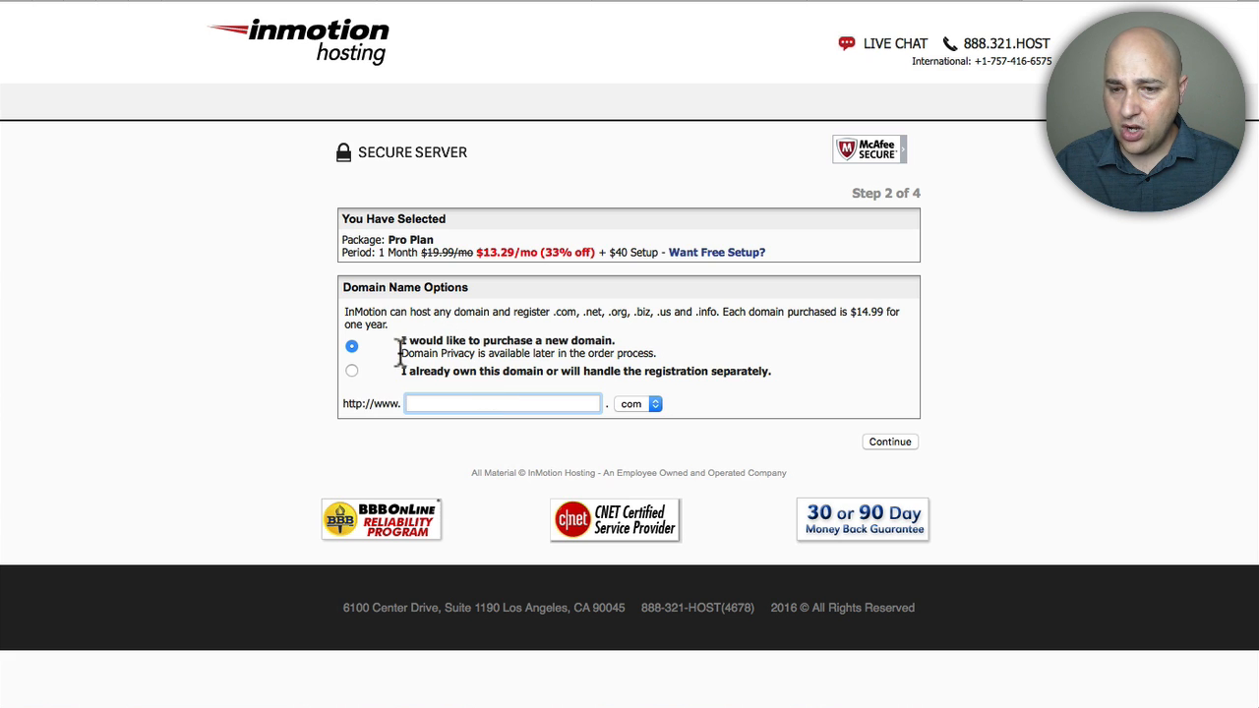
left_click(351, 371)
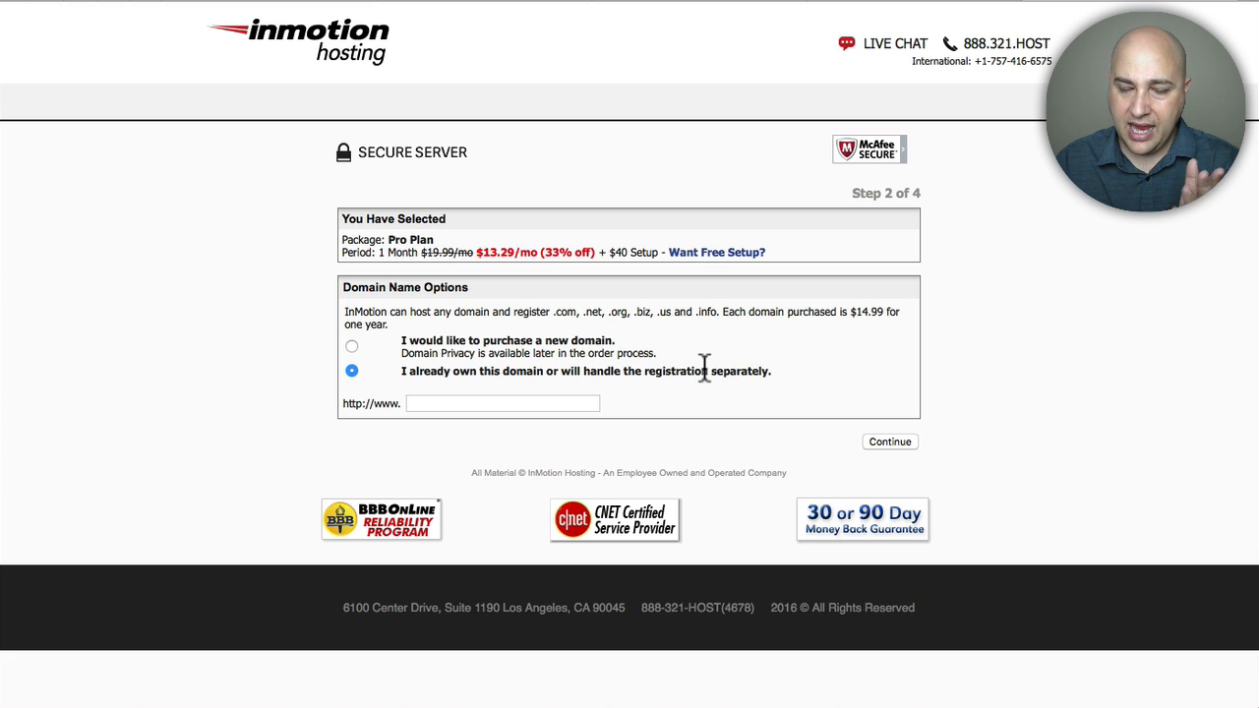
left_click(492, 401)
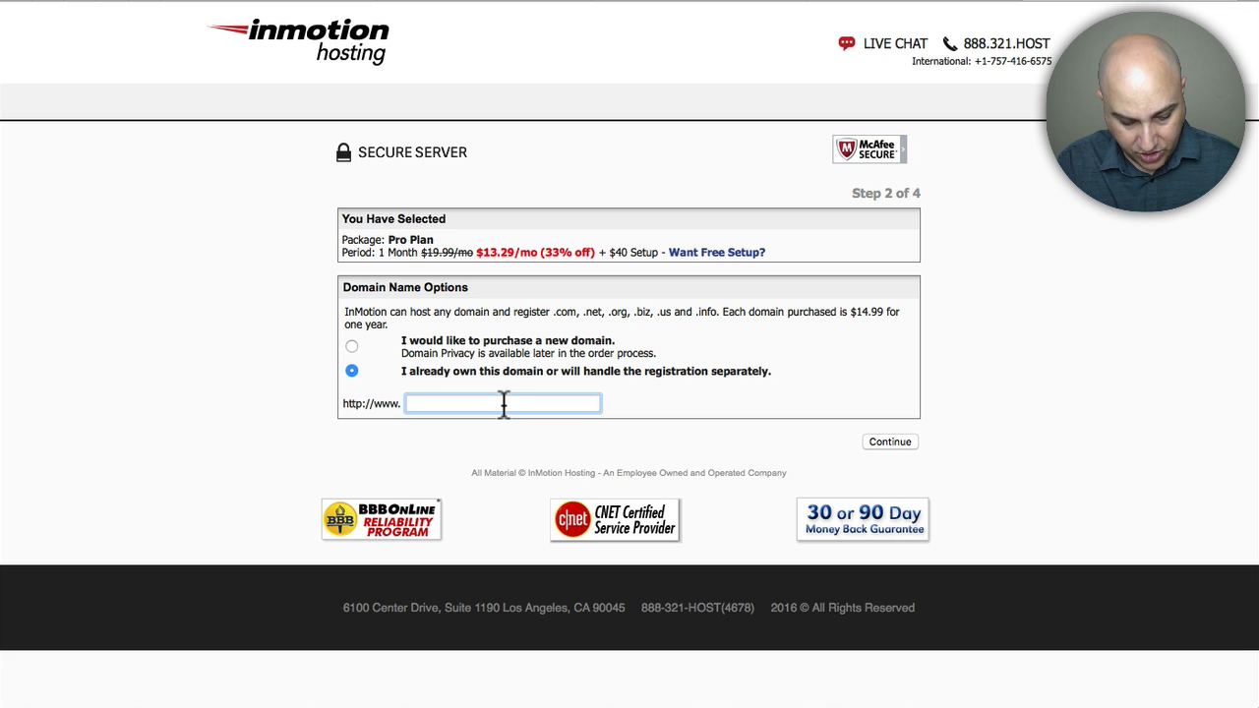
type("showthedemo.com")
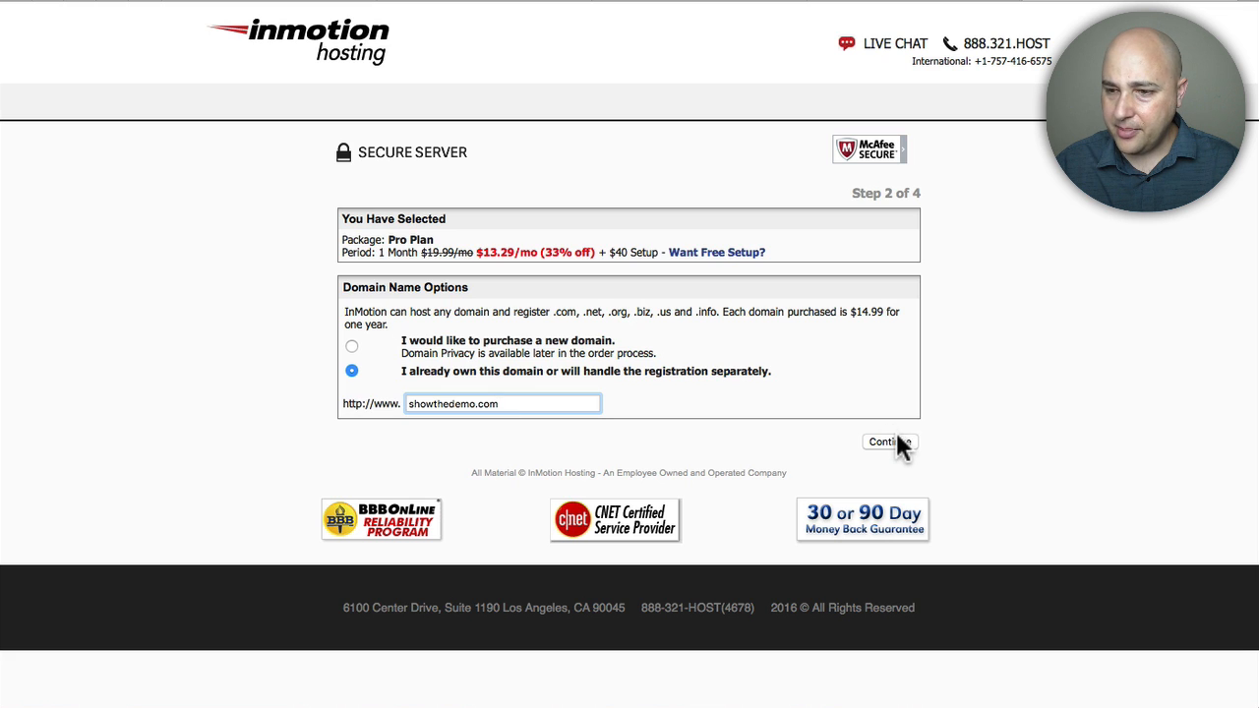
left_click(893, 442)
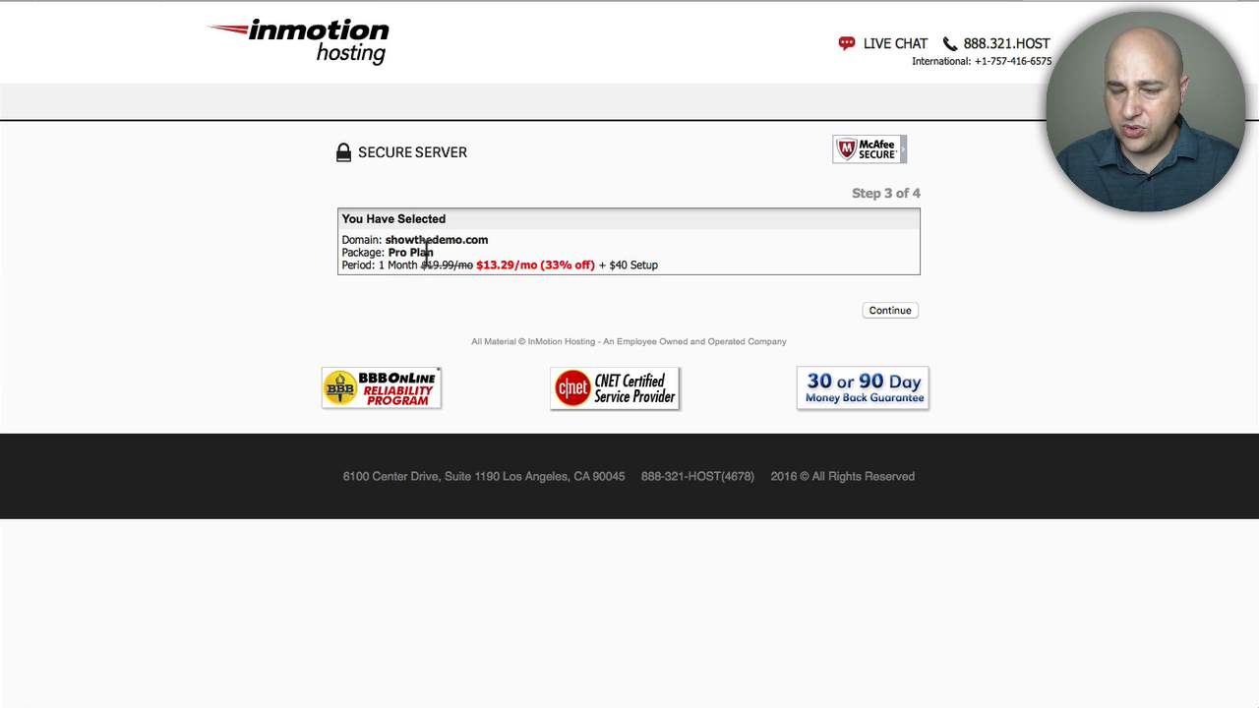
Step: Continue to Step 4 and review the billing address, CMS Auto-Installer and payment sections
left_click(897, 311)
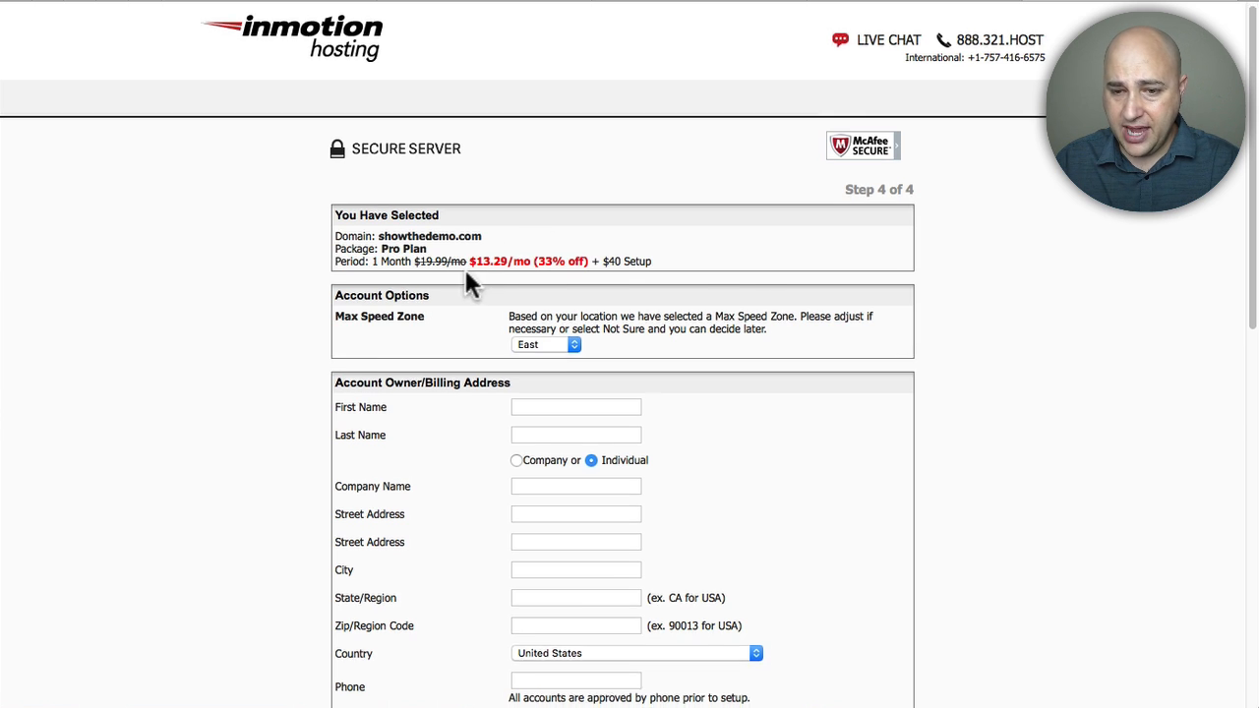
scroll(471, 283, "down", 5)
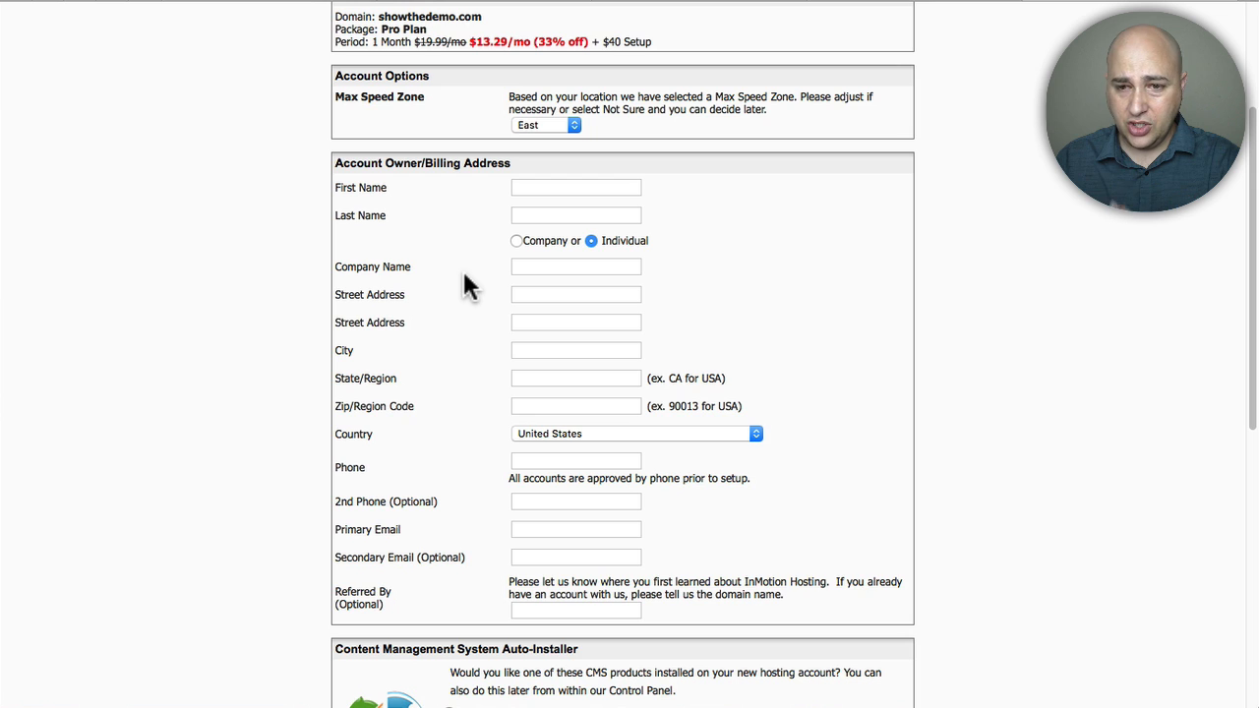
scroll(470, 285, "down", 5)
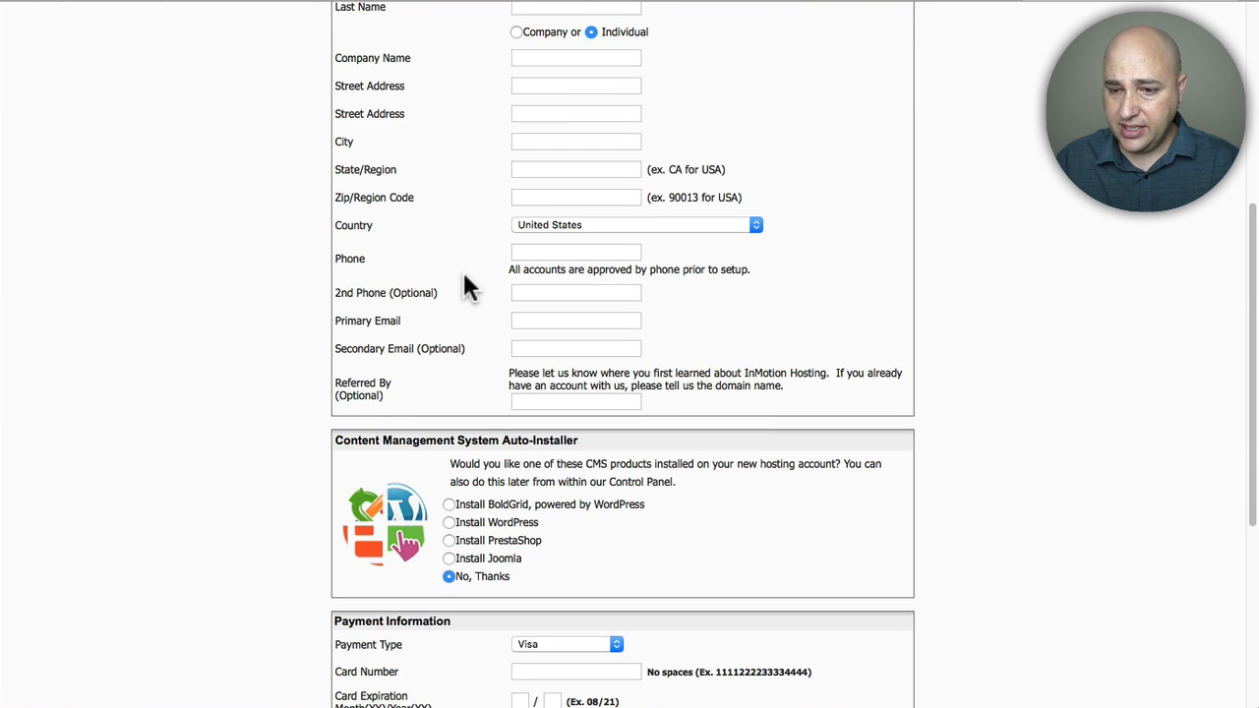
scroll(470, 286, "down", 5)
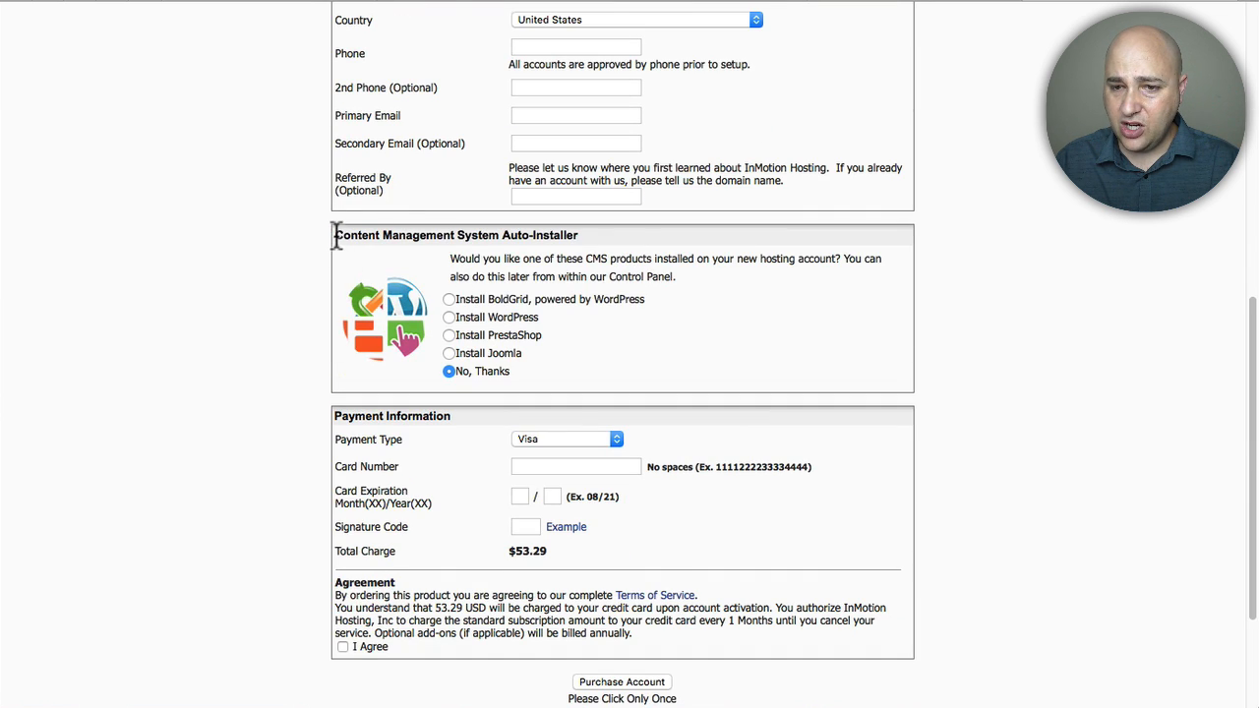
left_click_drag(335, 235, 611, 237)
scroll(611, 237, "down", 1)
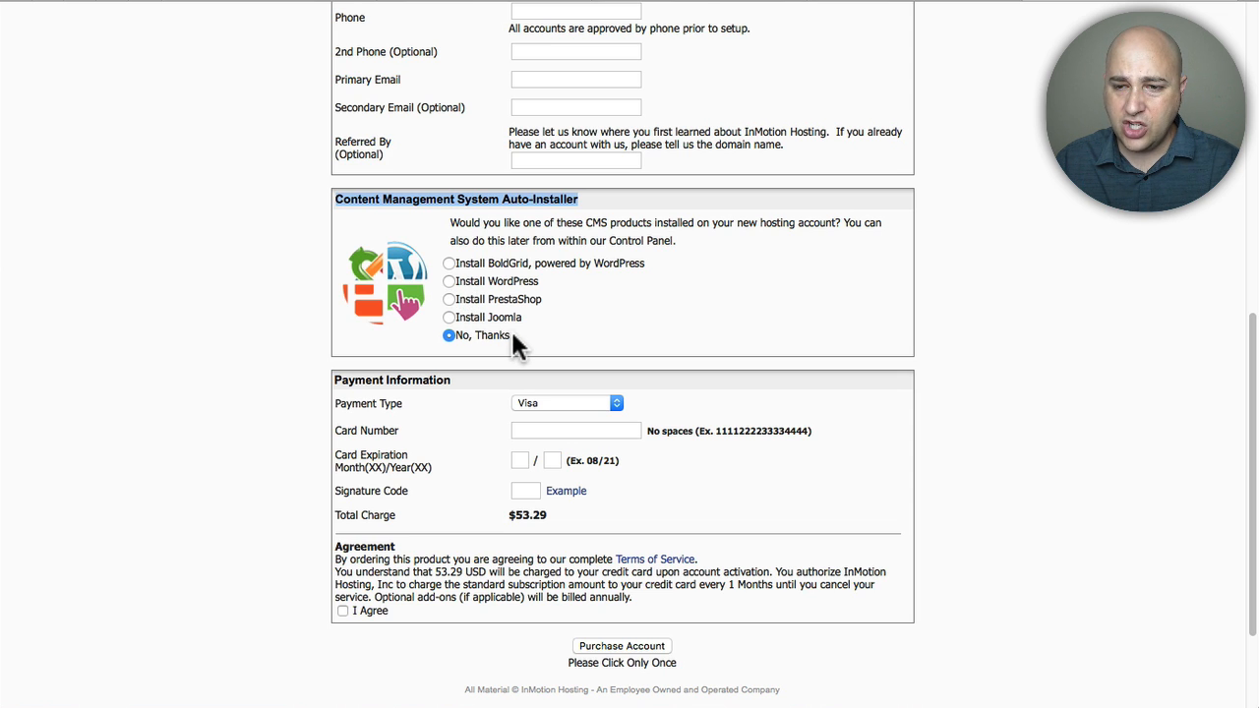
scroll(511, 339, "down", 2)
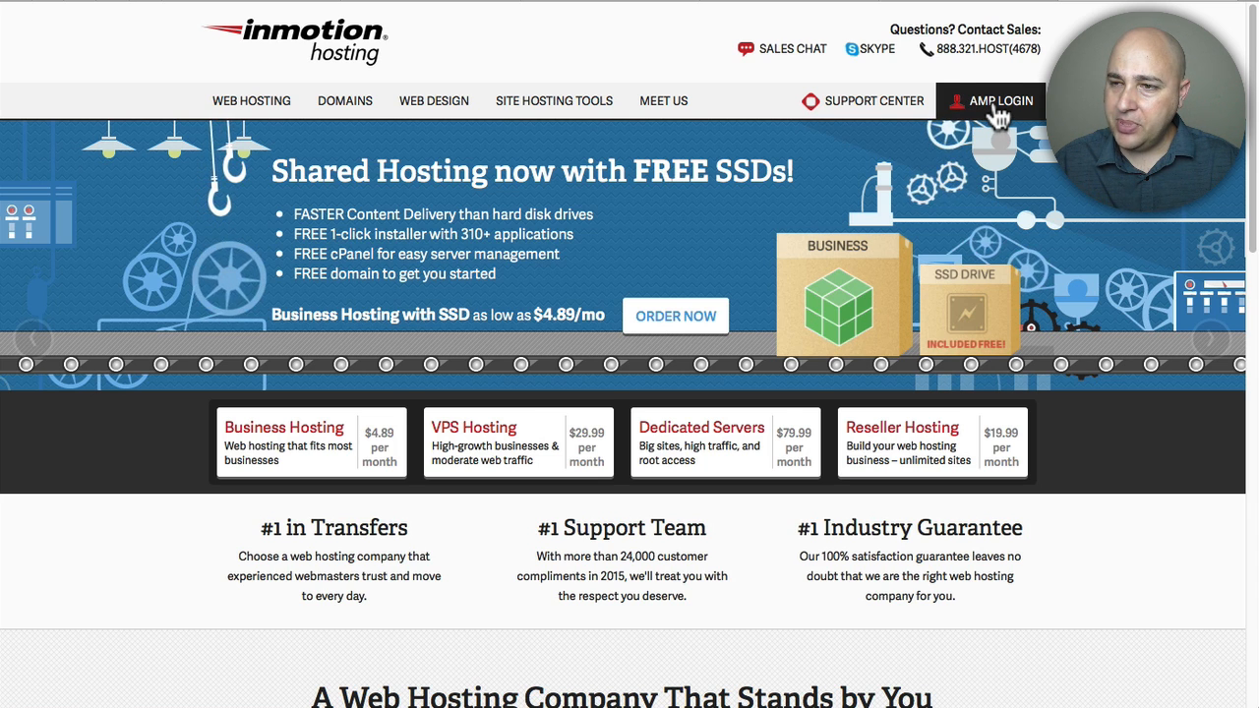
Step: Log into AMP and launch cPanel from the showthedemo.com account section
left_click(1000, 112)
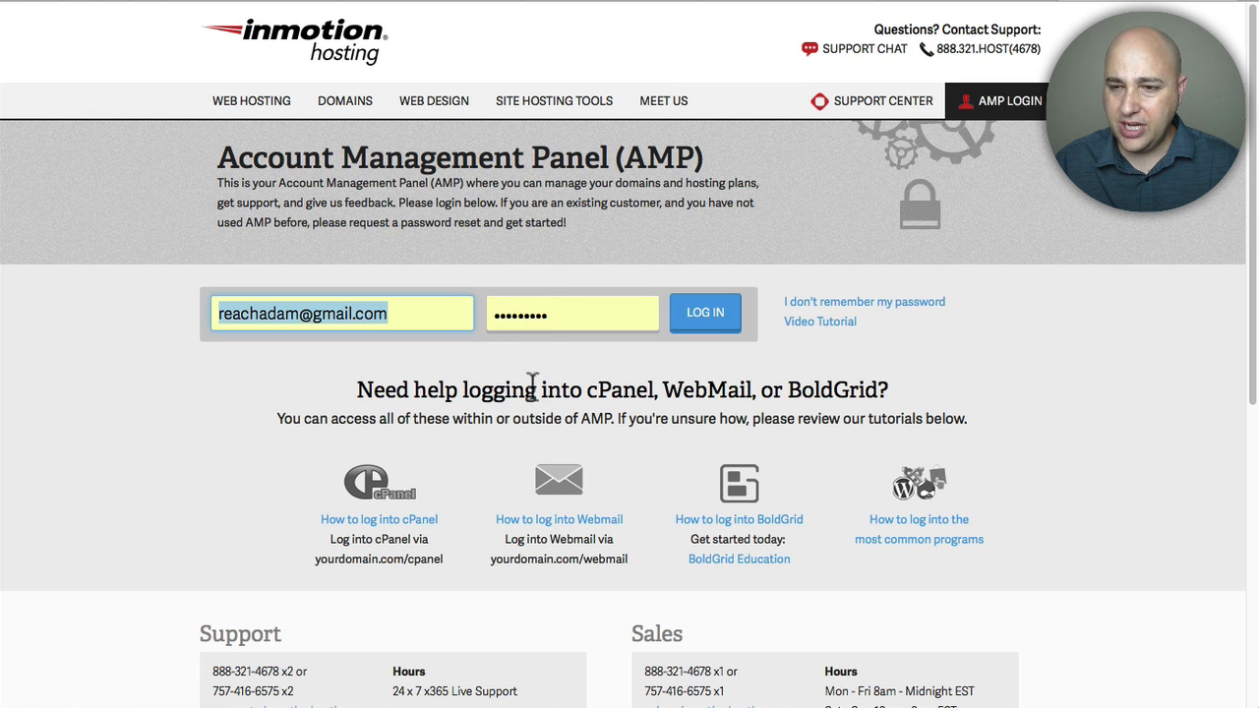
left_click(698, 320)
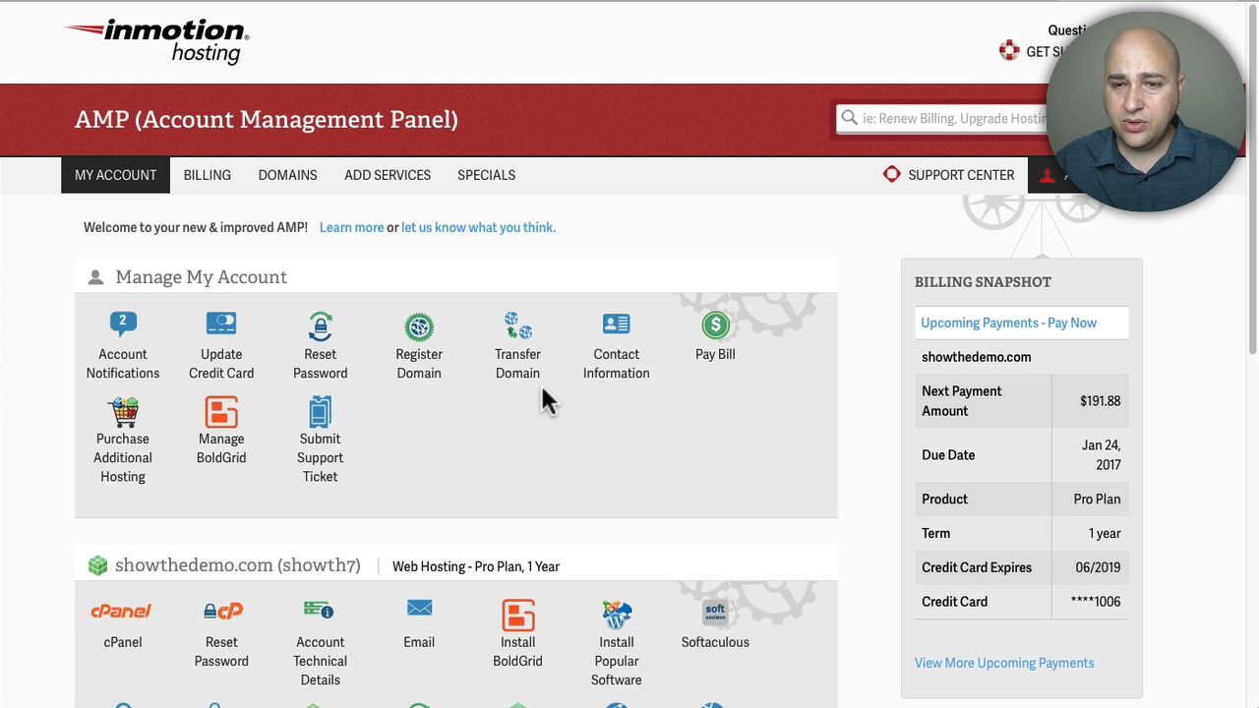
scroll(542, 387, "down", 2)
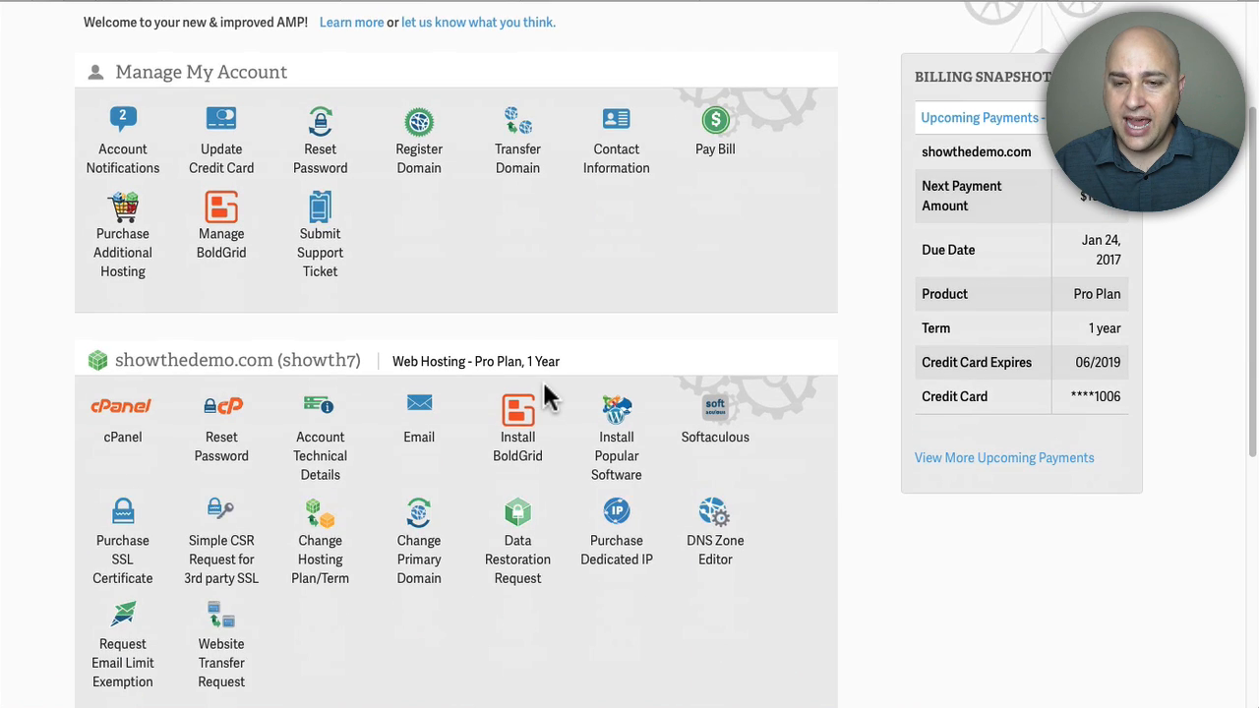
scroll(544, 383, "down", 2)
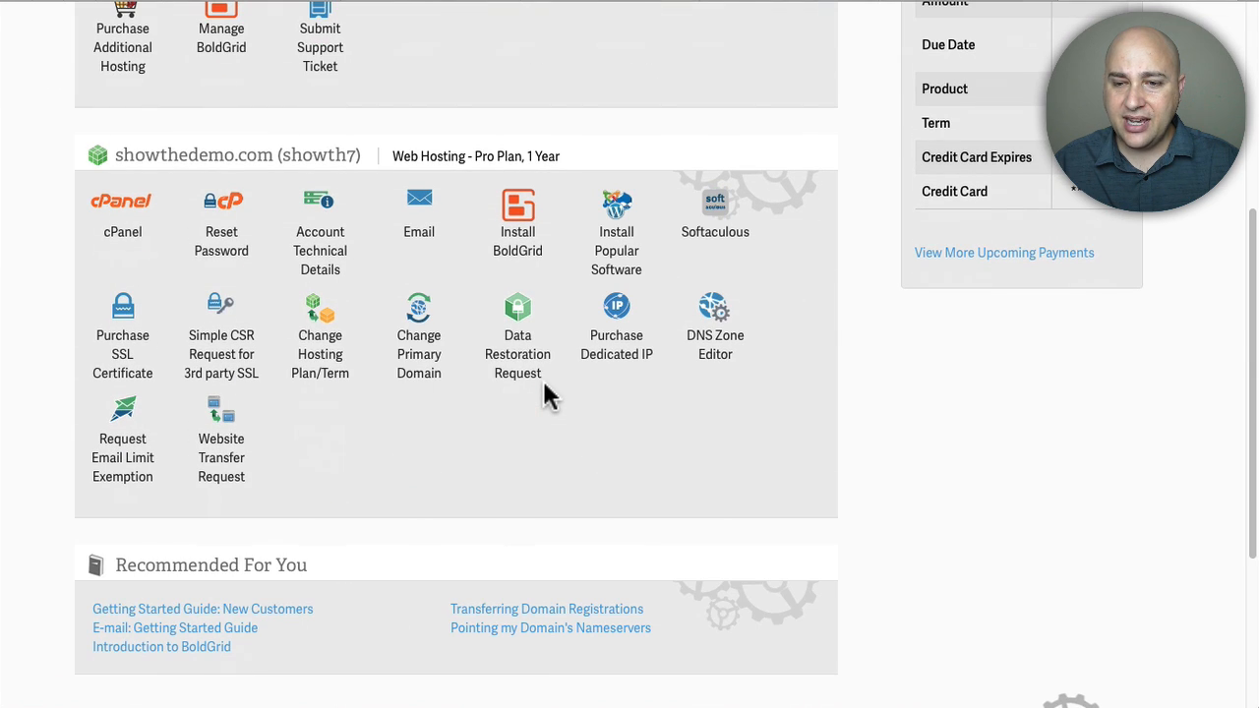
left_click(122, 211)
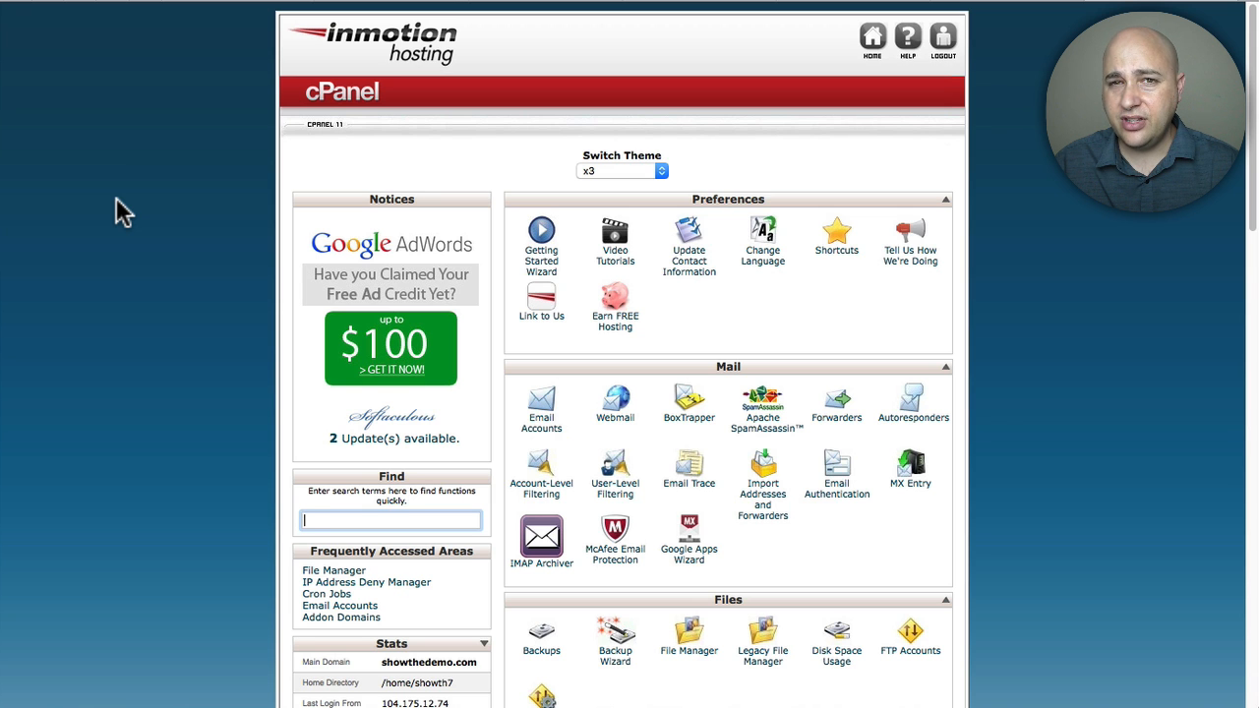
scroll(115, 199, "down", 10)
scroll(122, 197, "down", 9)
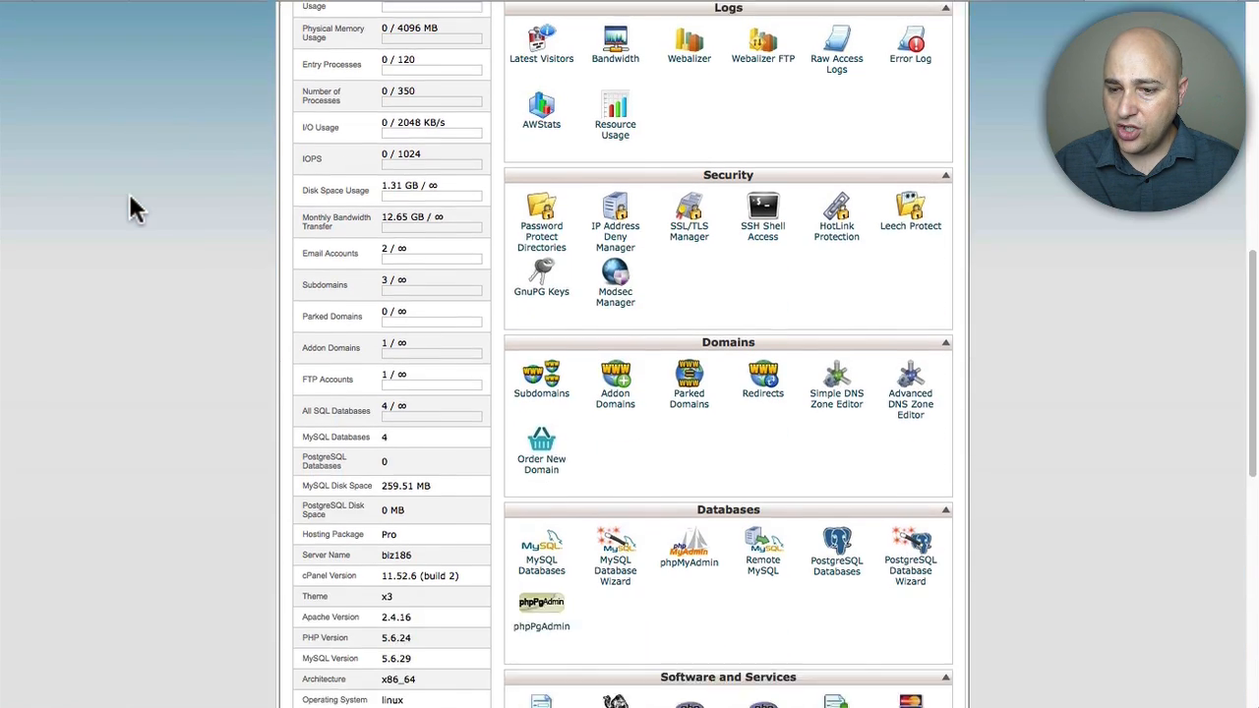
scroll(169, 200, "down", 4)
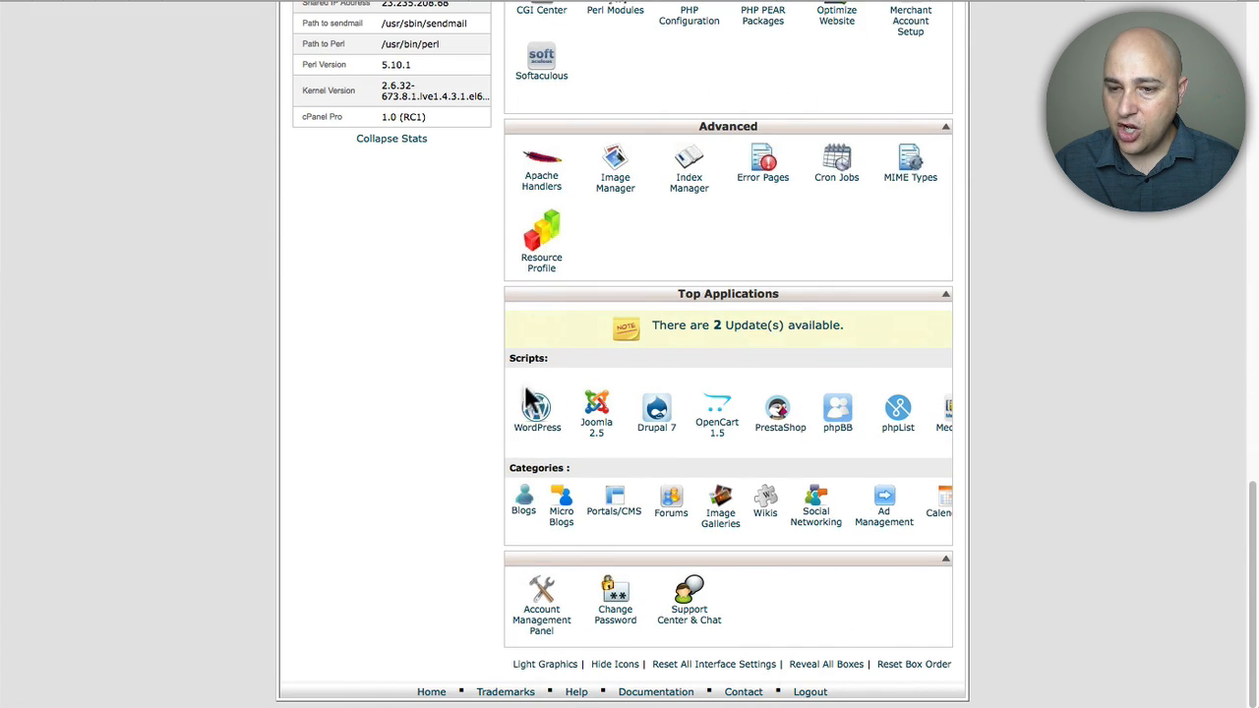
left_click(537, 411)
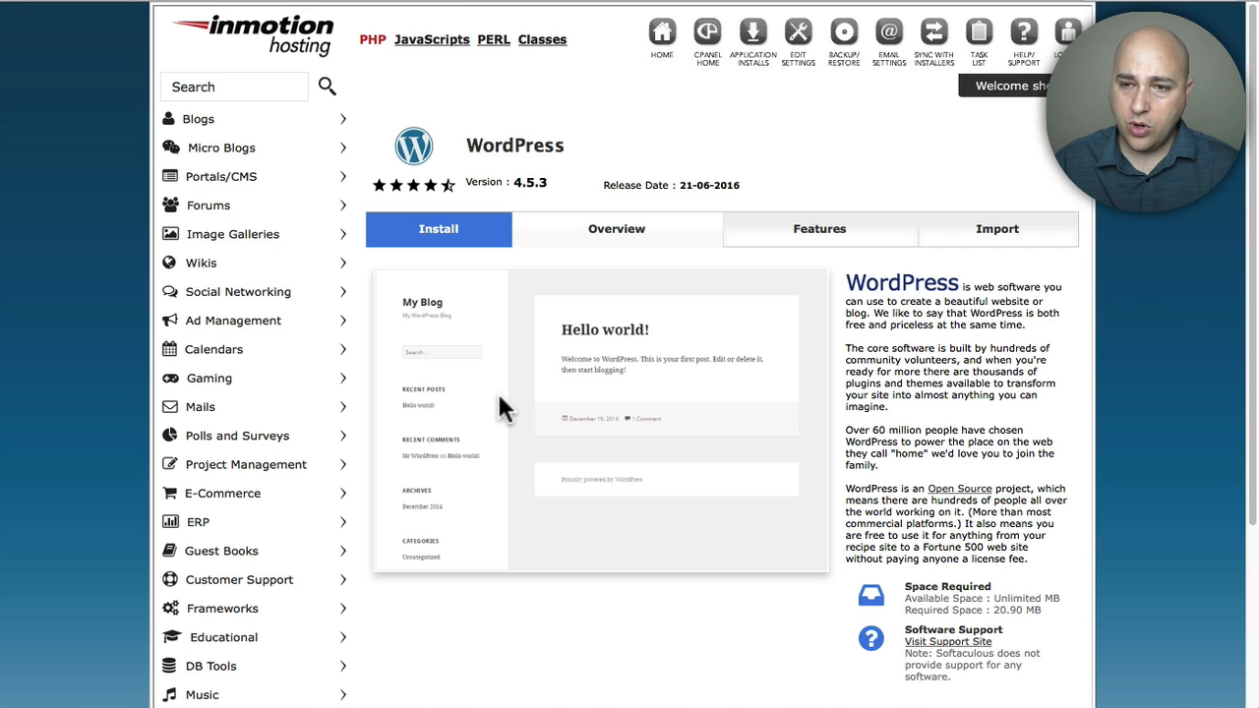
left_click(435, 241)
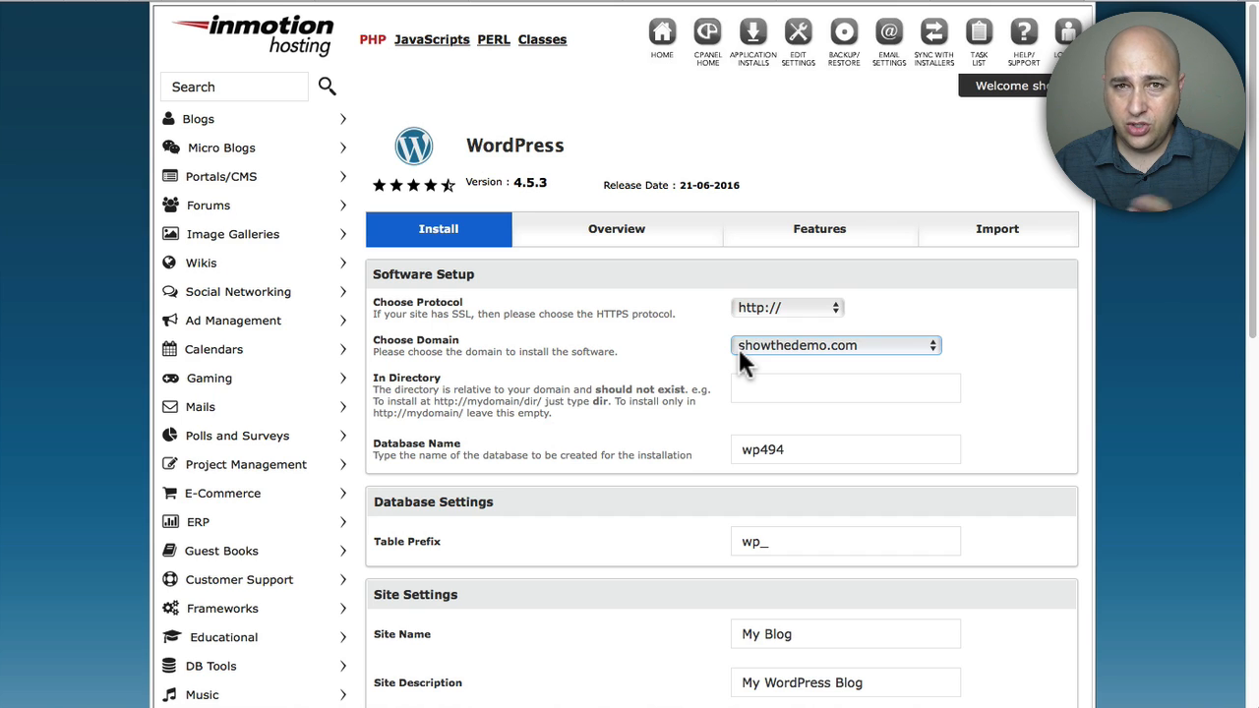
left_click(780, 309)
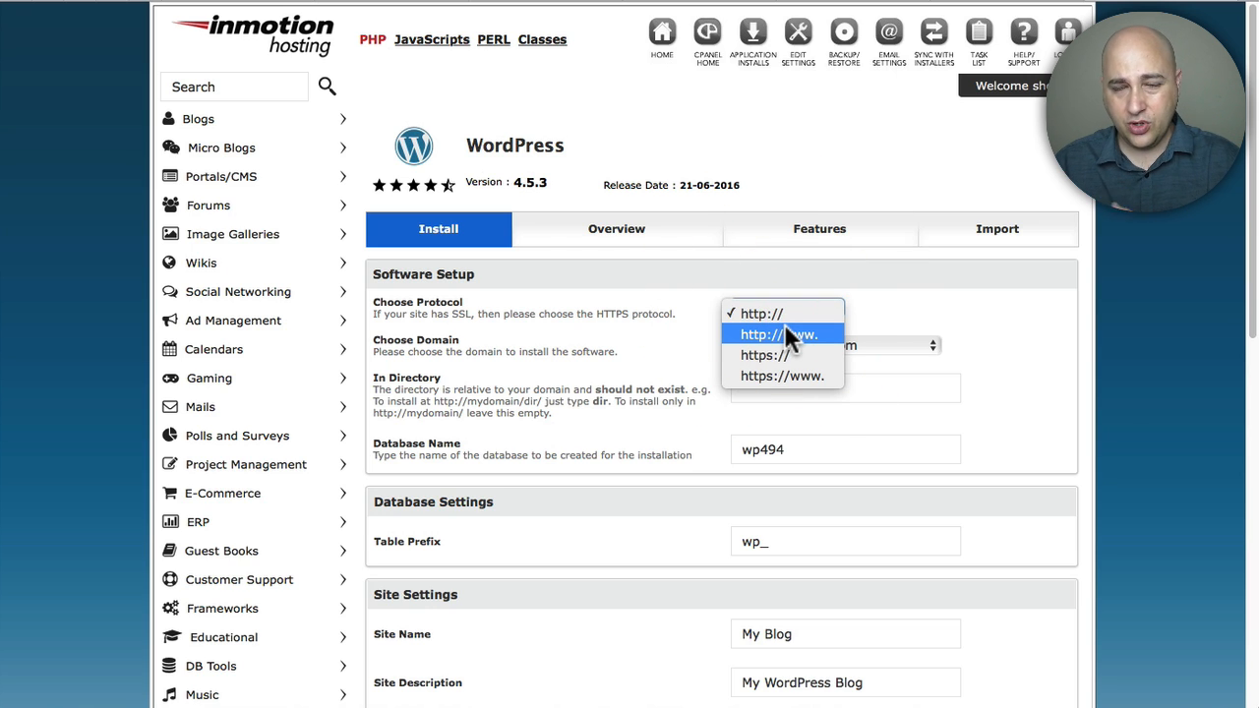
left_click(784, 326)
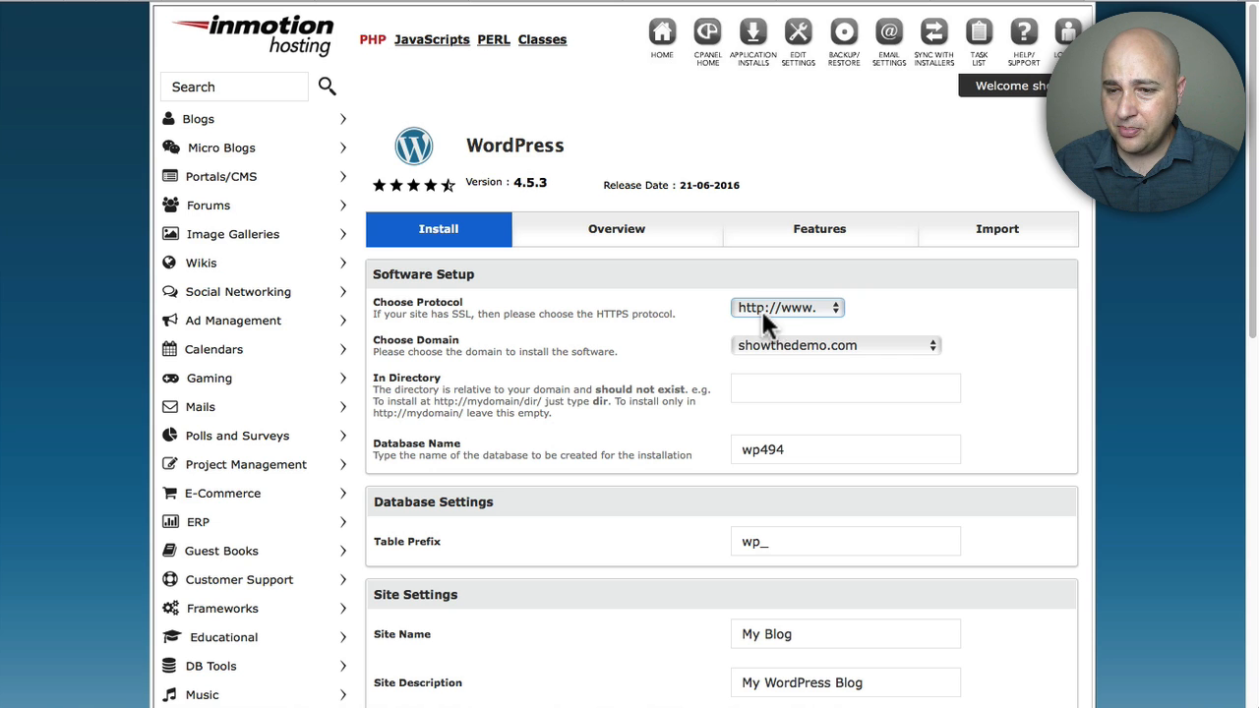
Step: Leave the install directory blank and keep Site Name 'My Blog' and description 'My WordPress Blog'
left_click(679, 349)
scroll(716, 336, "down", 2)
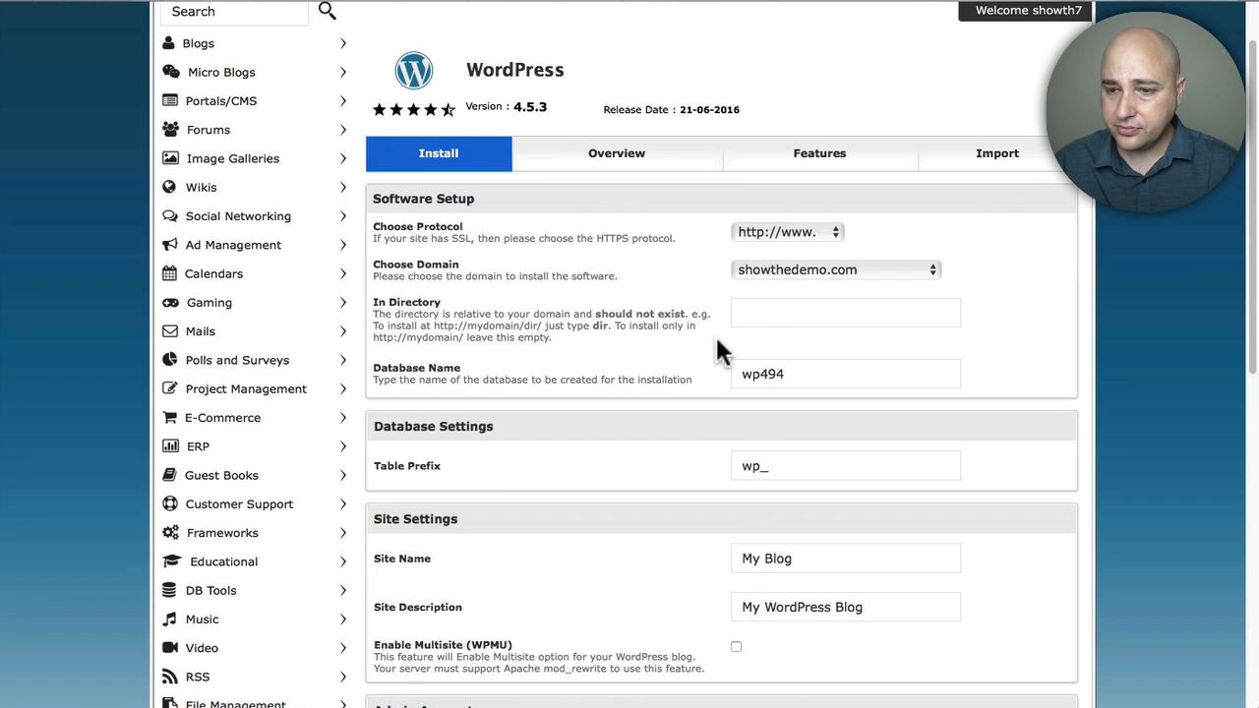
left_click(763, 313)
scroll(732, 308, "down", 2)
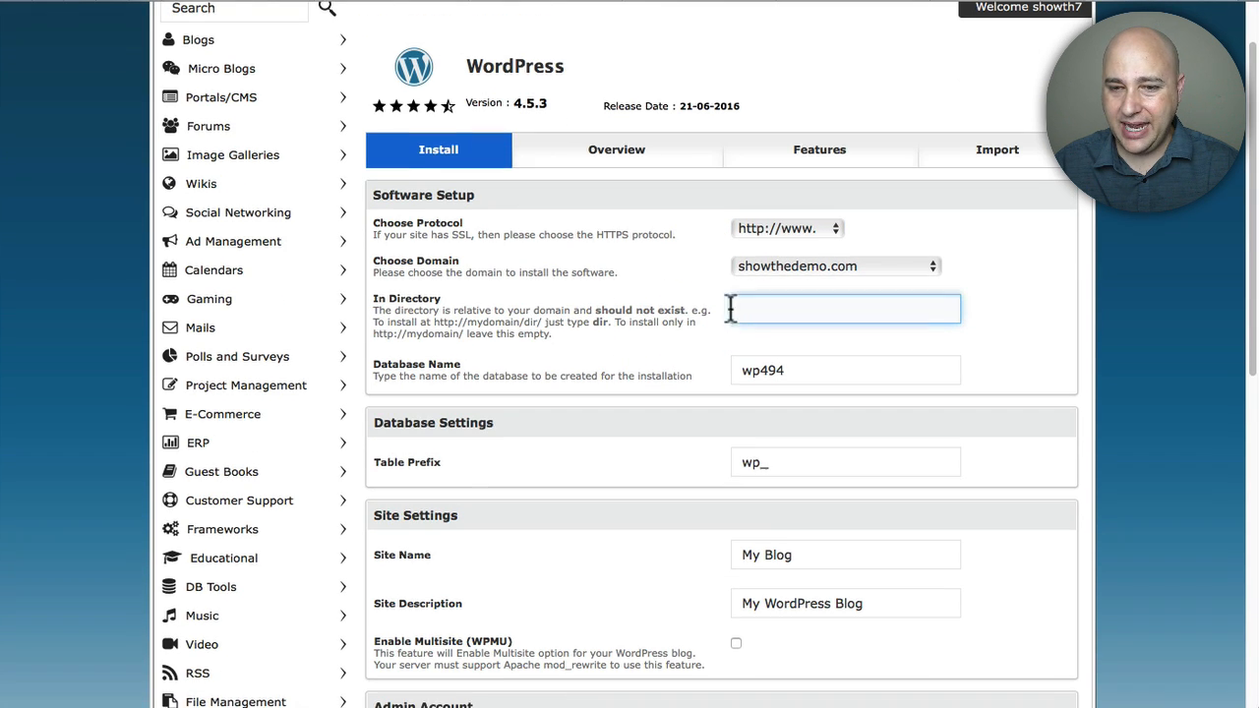
left_click(651, 301)
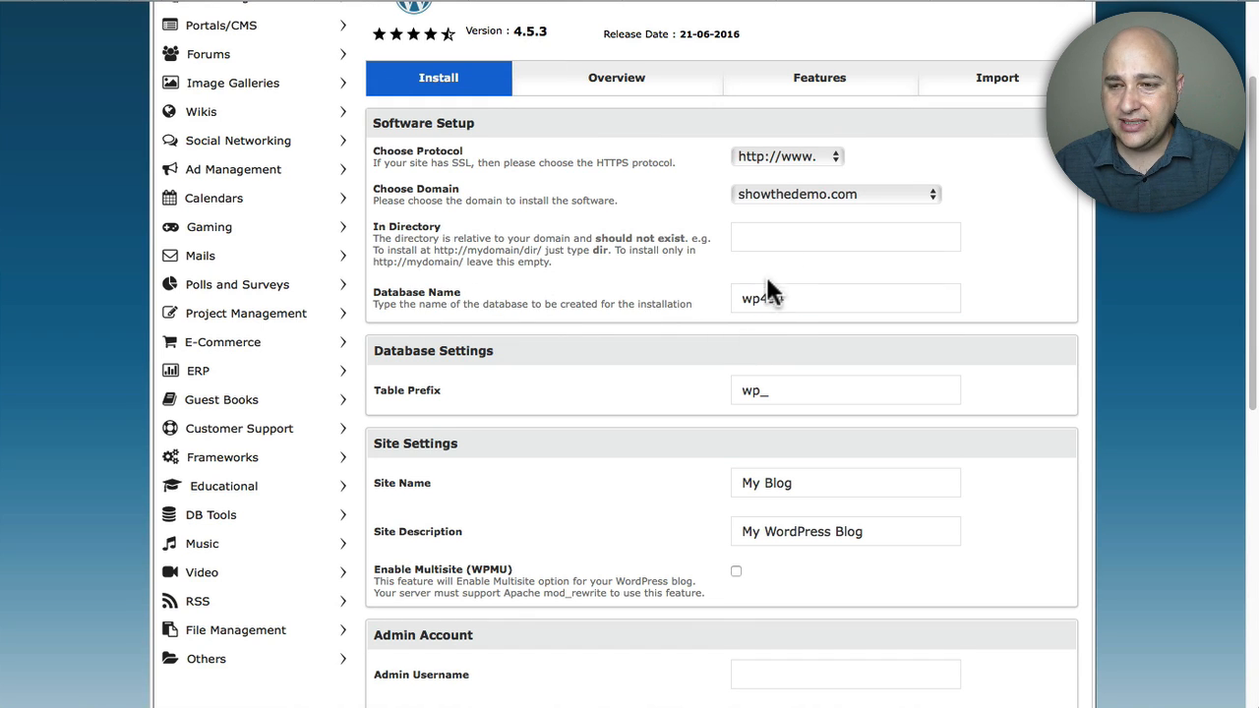
scroll(686, 279, "down", 5)
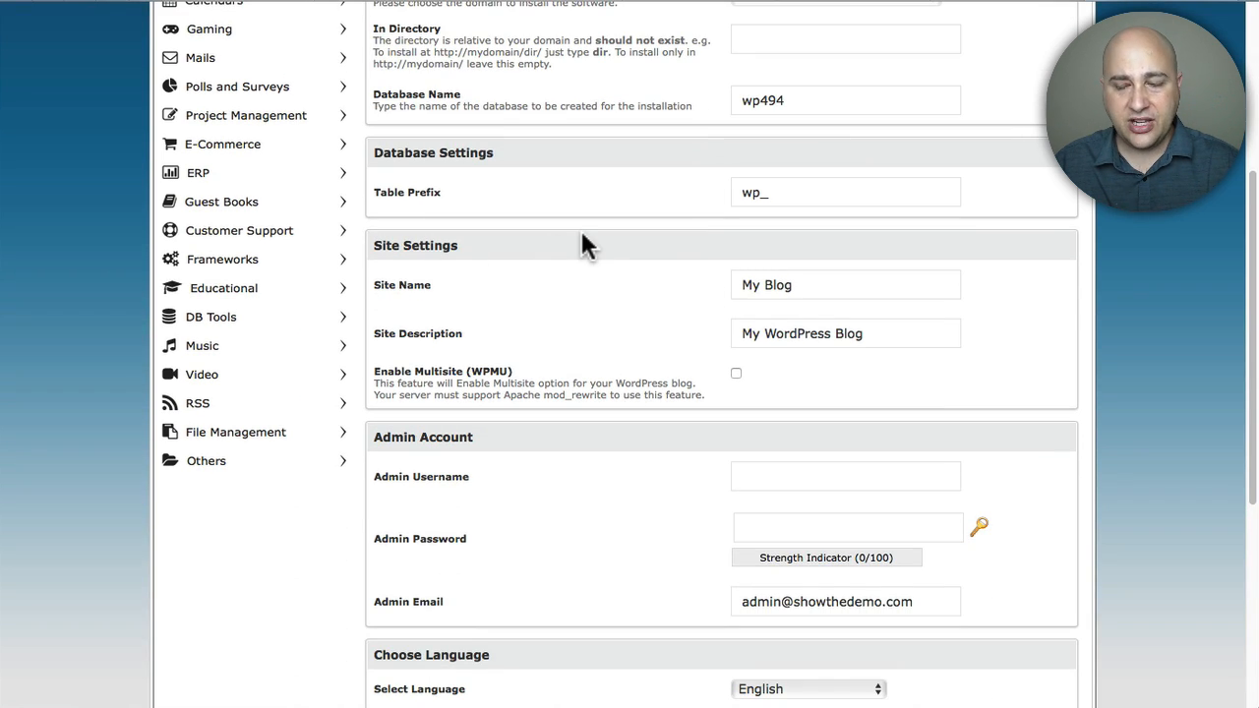
scroll(629, 262, "down", 2)
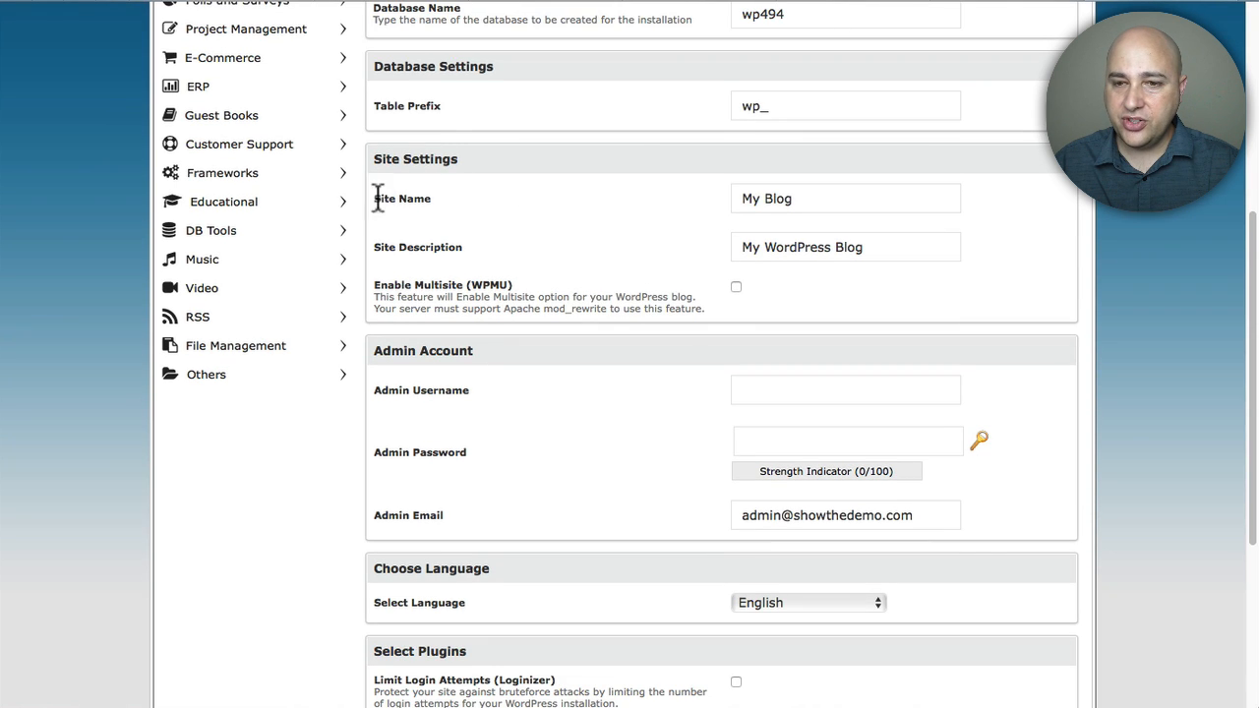
left_click(755, 204)
left_click(789, 247)
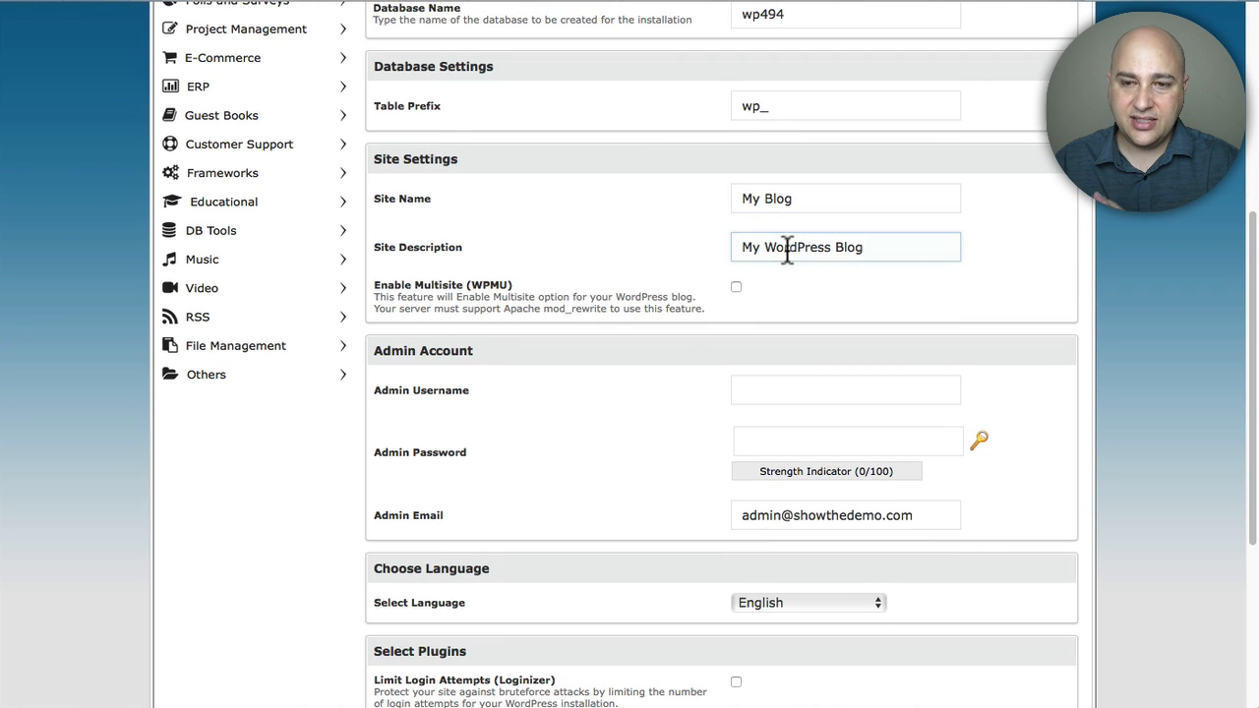
scroll(788, 251, "down", 1)
left_click(787, 251)
scroll(784, 245, "down", 2)
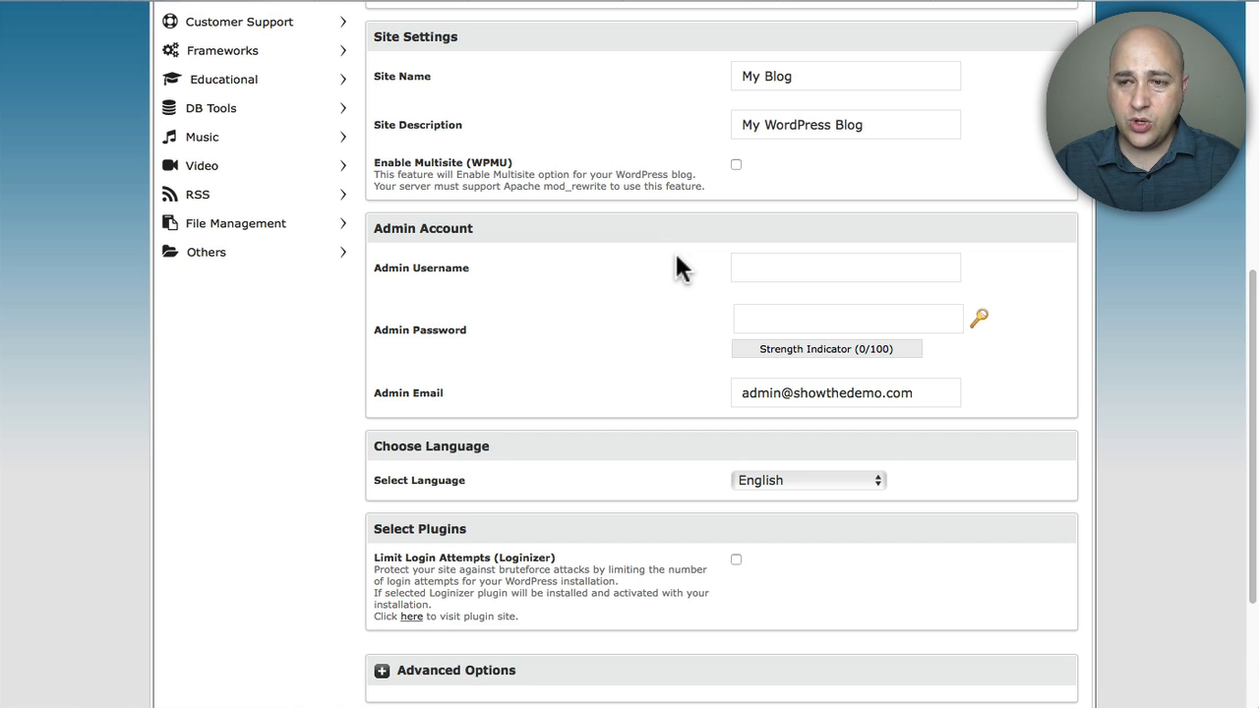
Step: Fill in the admin account fields, then expand Advanced Options further down the form
left_click(787, 258)
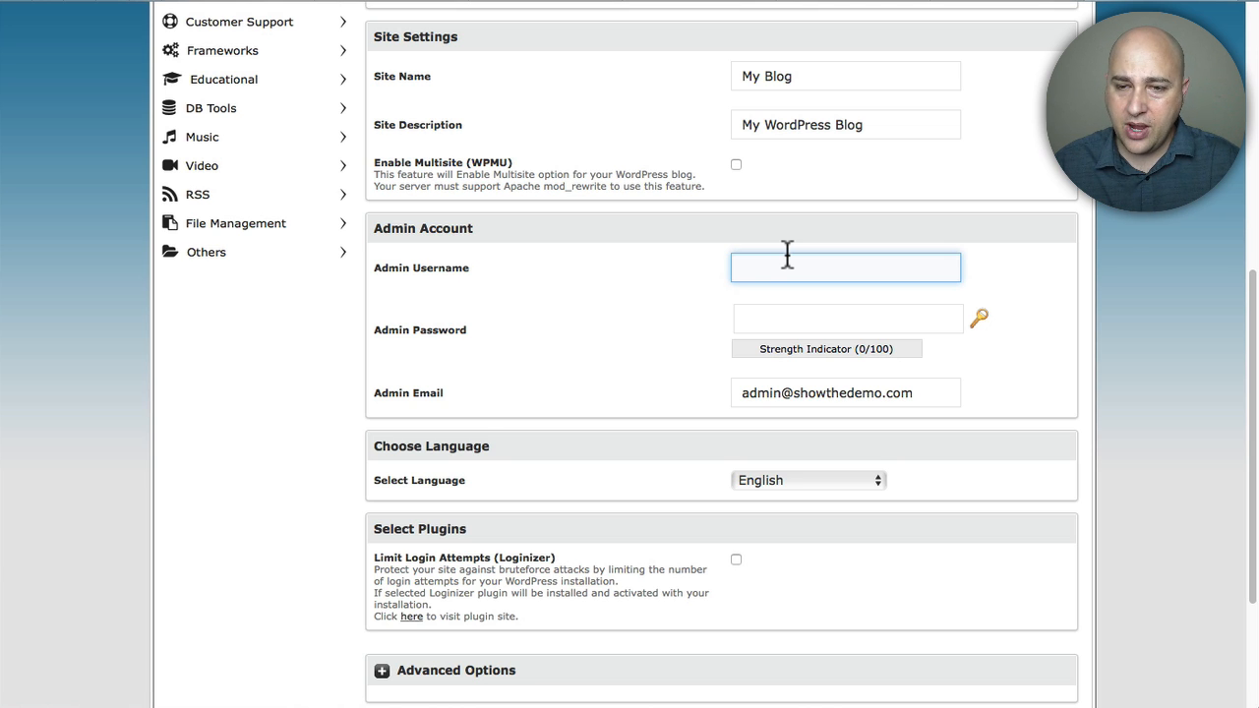
left_click(721, 277)
scroll(721, 276, "down", 1)
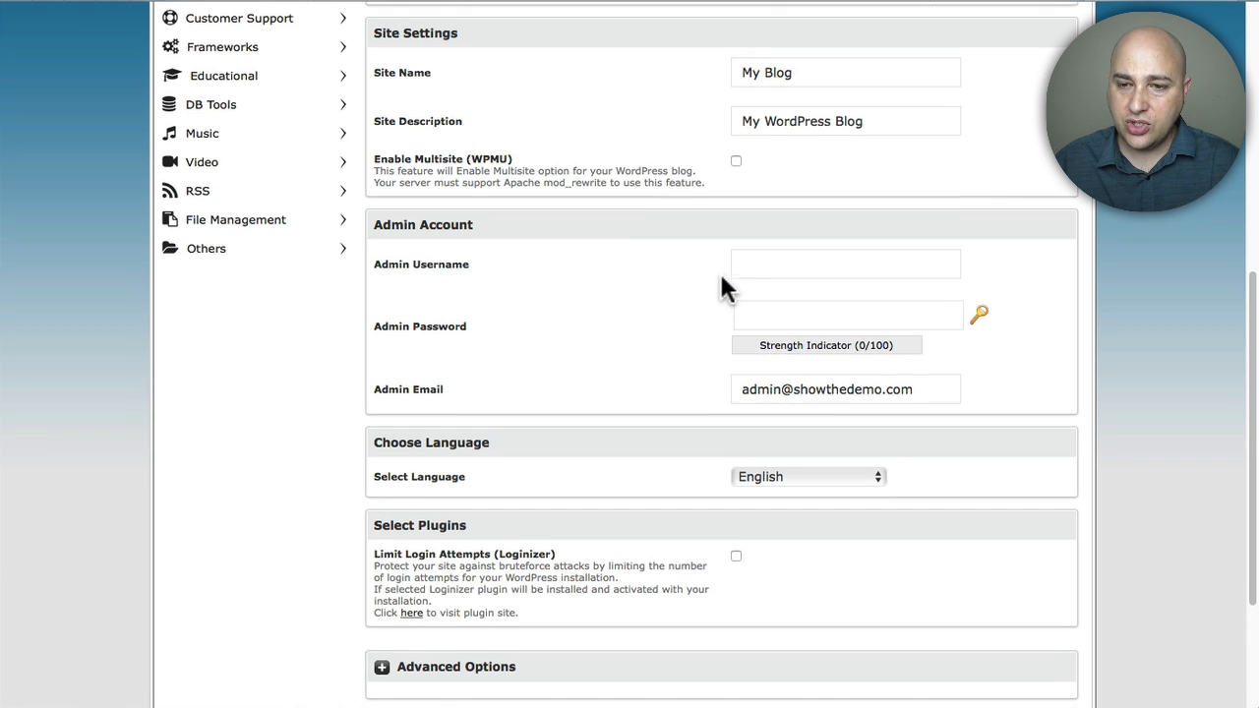
scroll(721, 277, "down", 3)
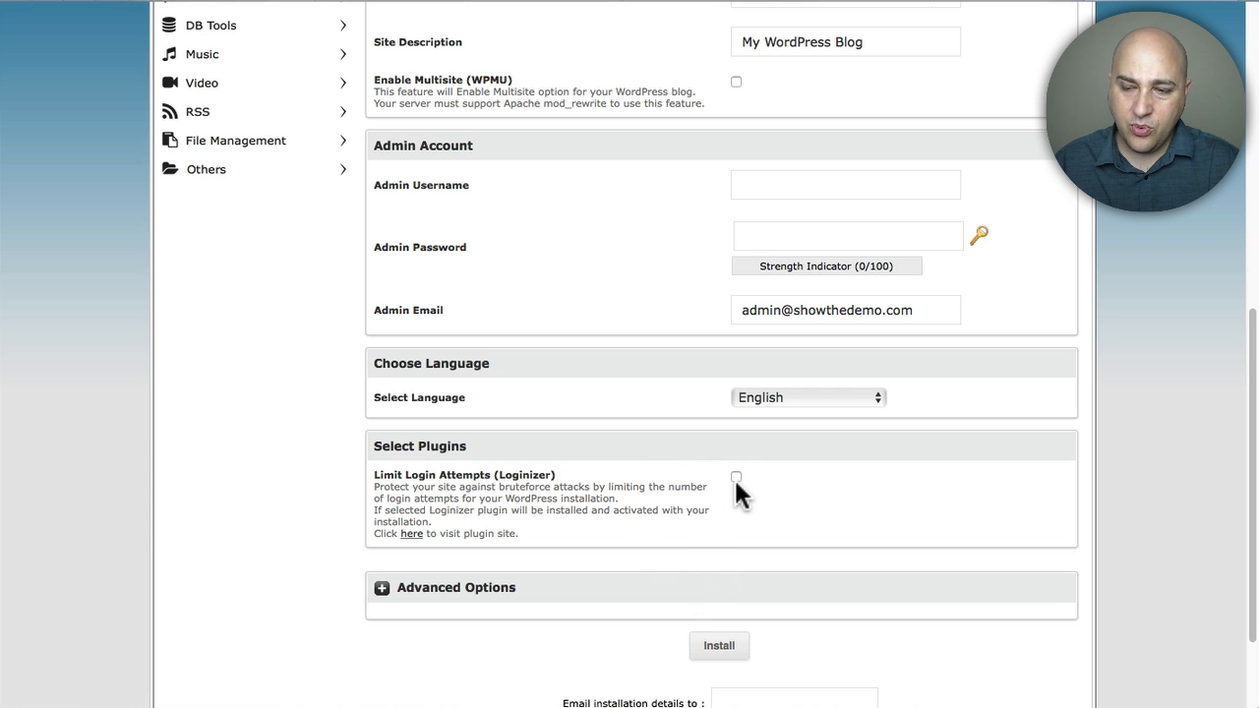
scroll(721, 499, "down", 2)
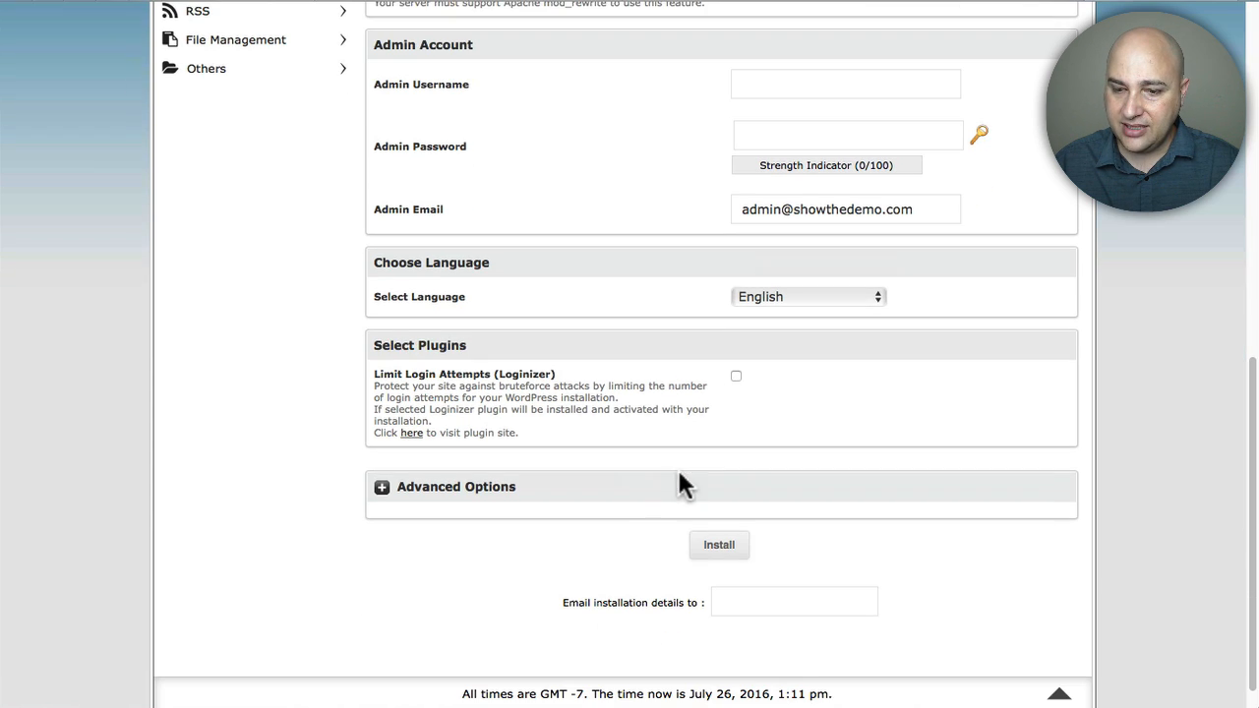
left_click(382, 487)
scroll(561, 403, "down", 3)
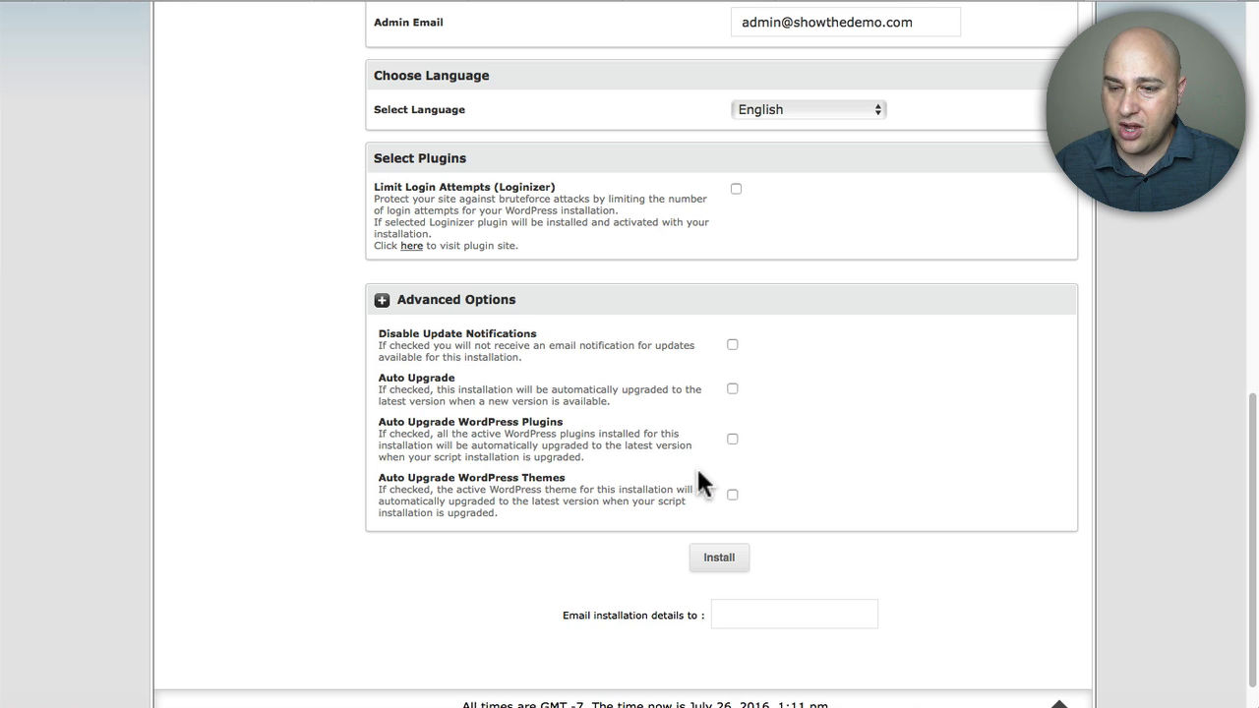
scroll(809, 464, "up", 2)
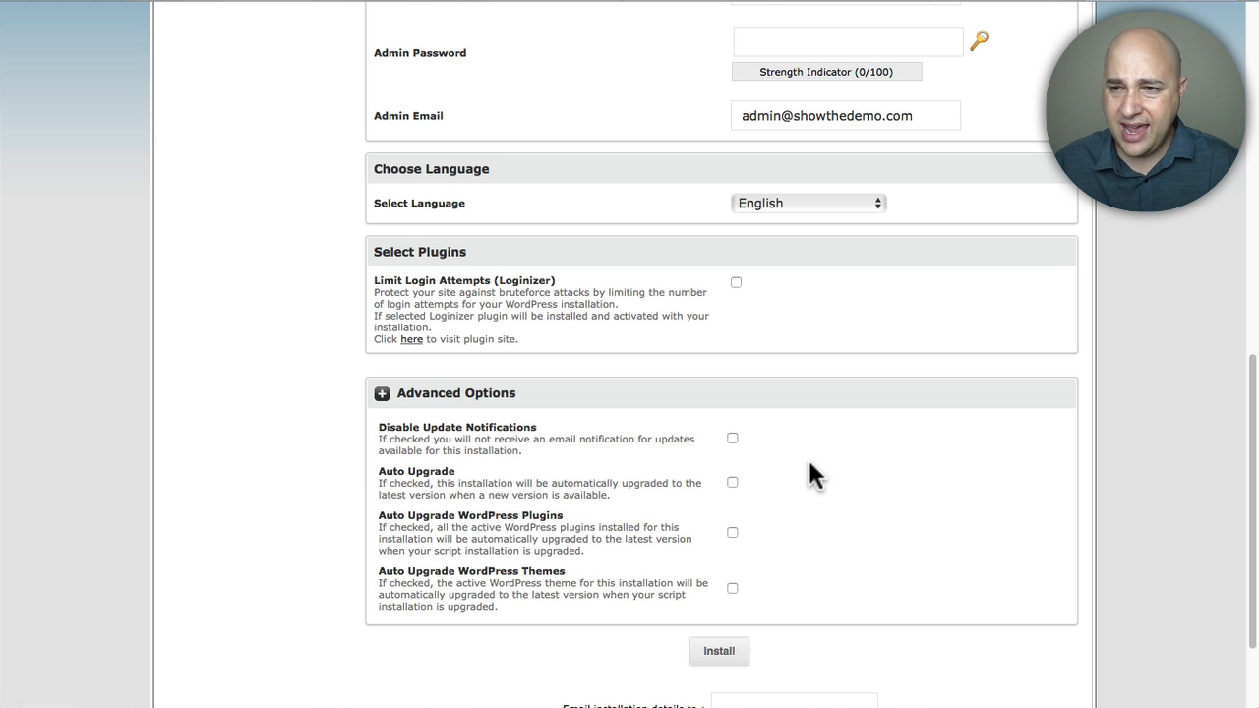
scroll(810, 465, "up", 3)
scroll(810, 472, "down", 6)
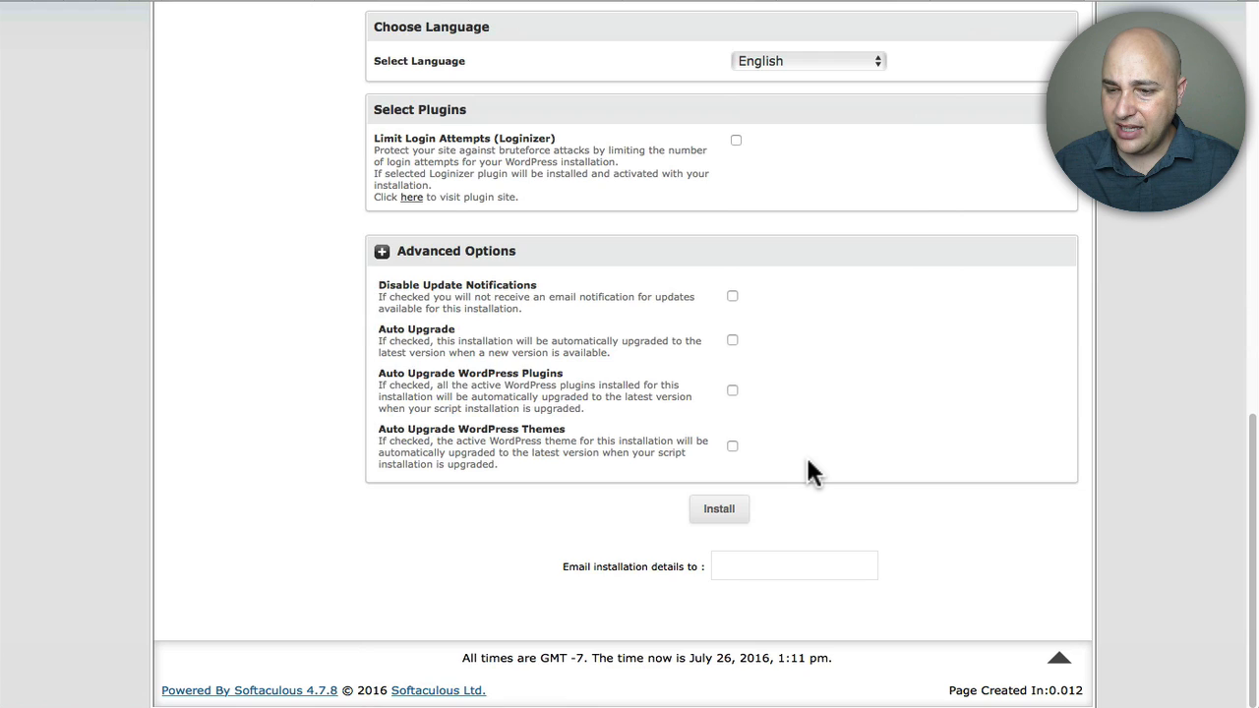
scroll(807, 462, "up", 10)
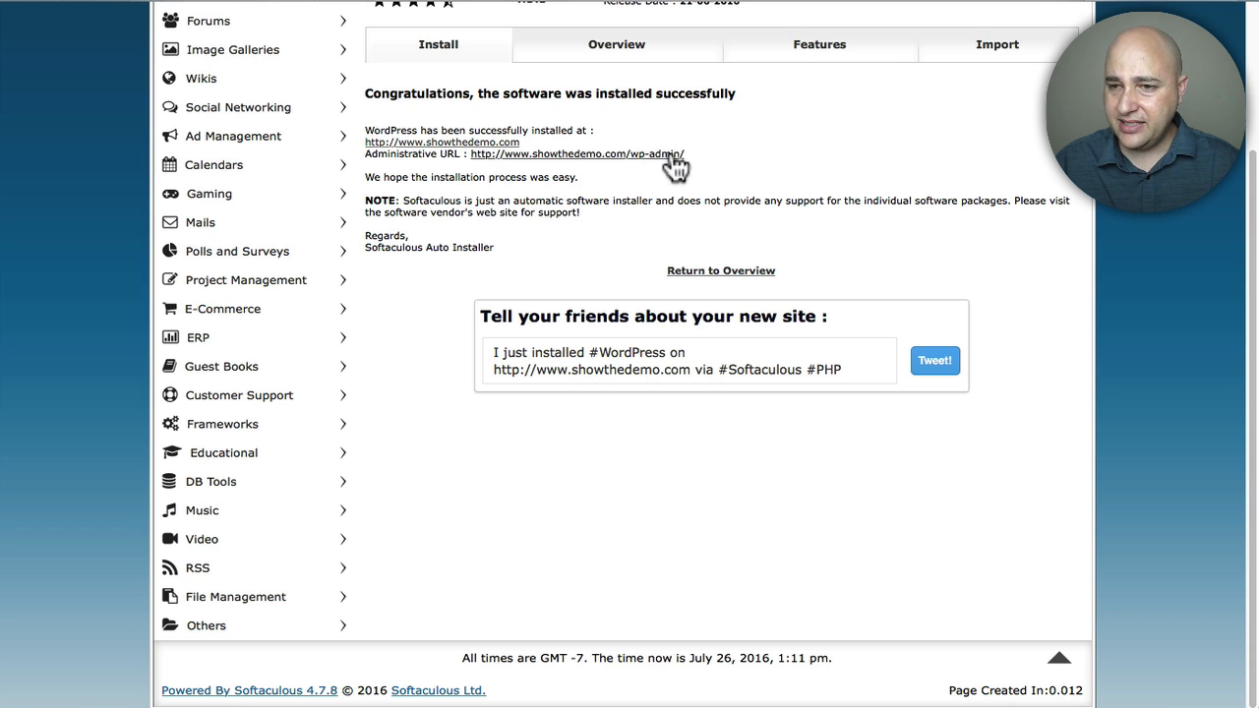
Step: Open the new site's /wp-admin/ administrative URL from the install success page
left_click(581, 154)
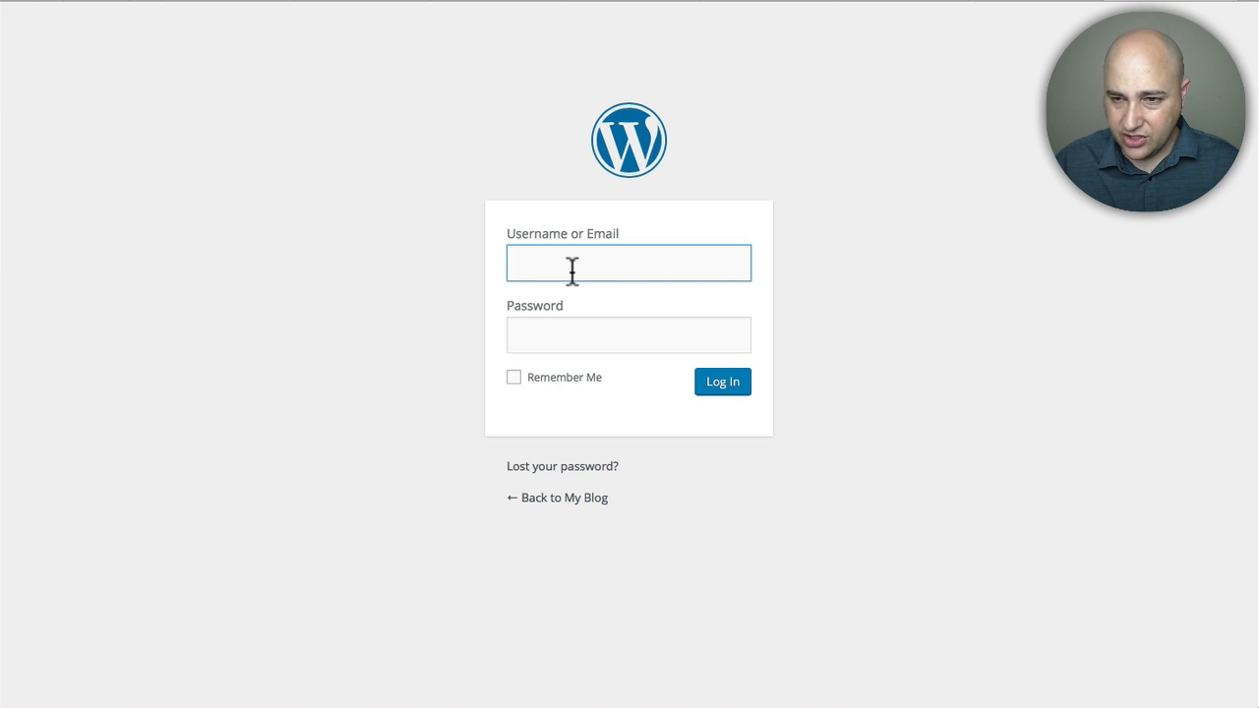
Step: Paste the admin username and password, log in, and decline Safari's save-password prompt
key("super+v")
left_click_drag(578, 274, 472, 276)
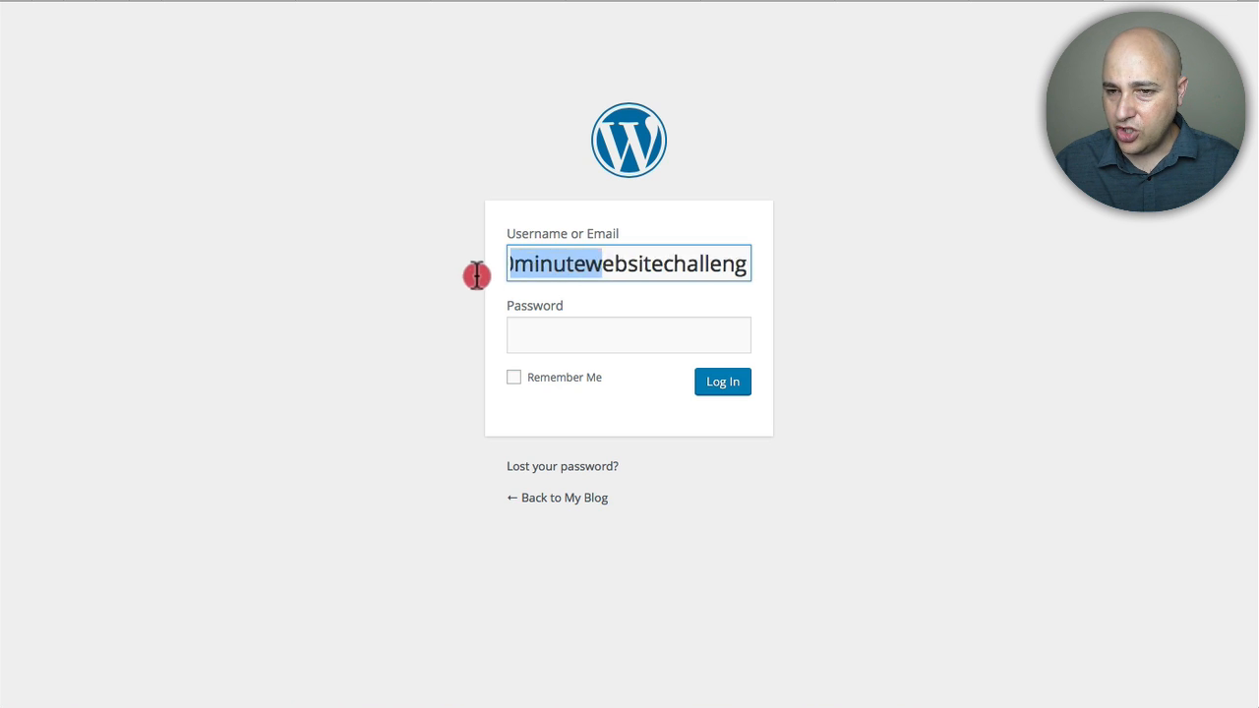
left_click(473, 282)
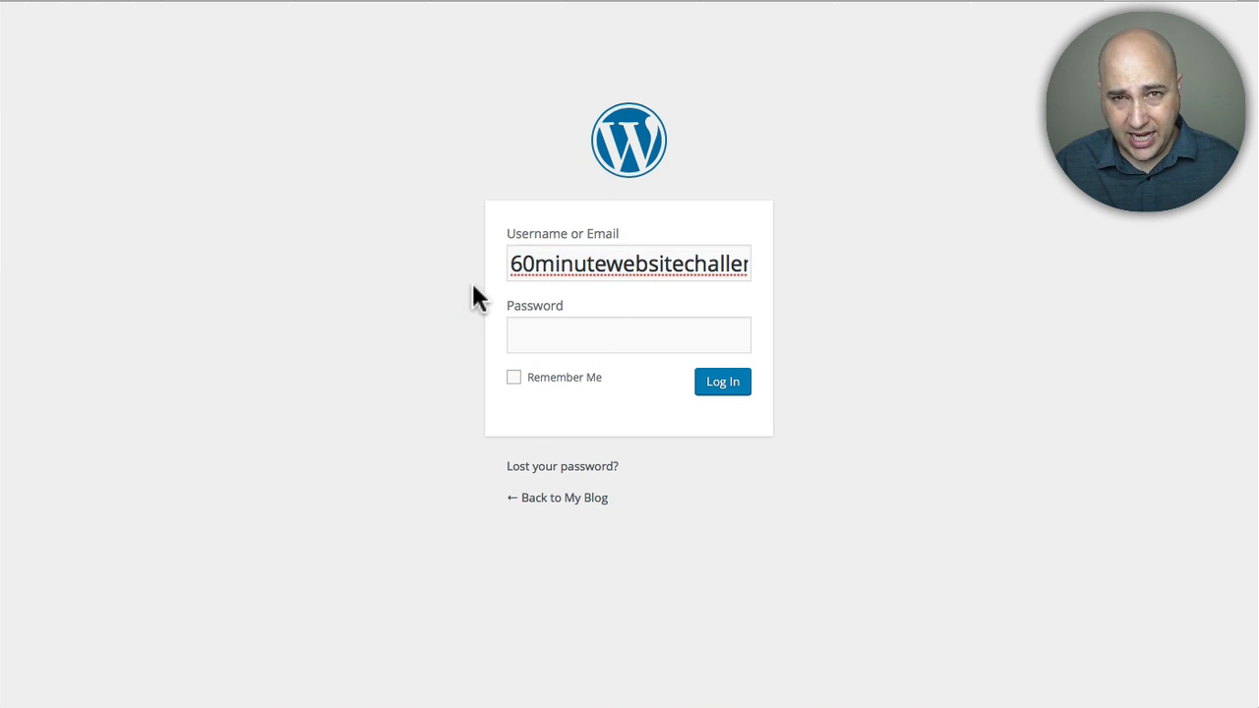
left_click(521, 329)
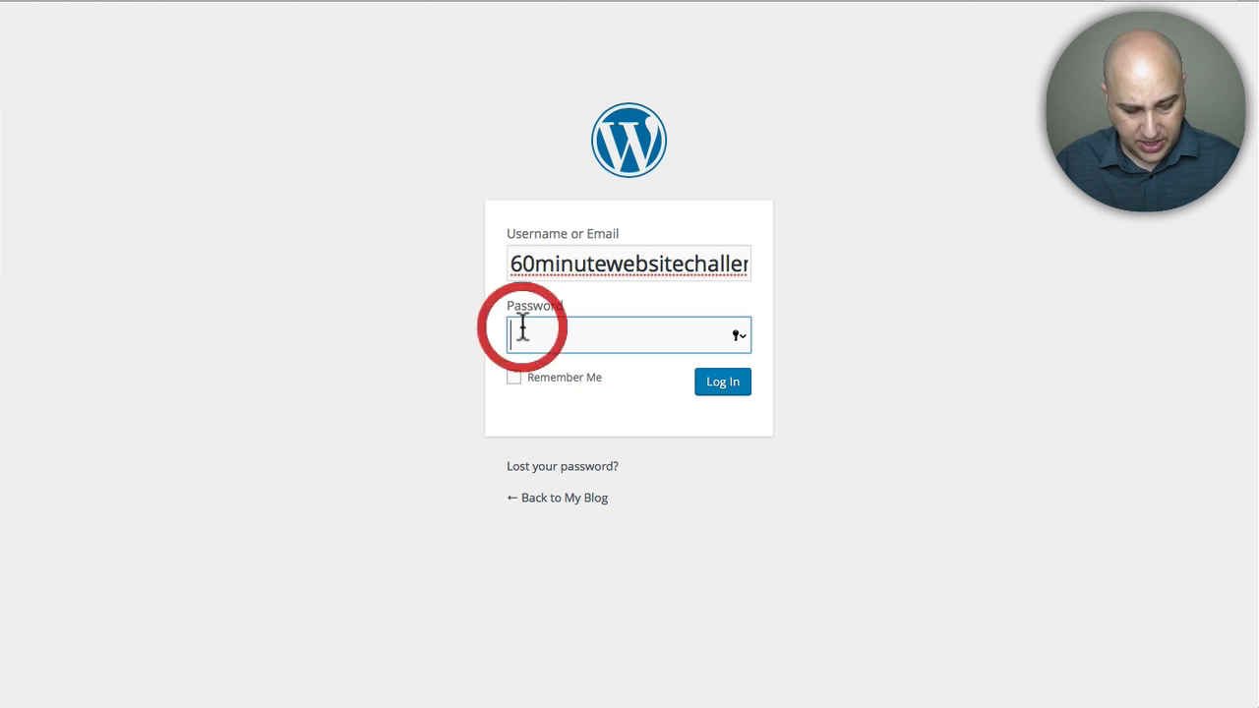
key("ctrl+v")
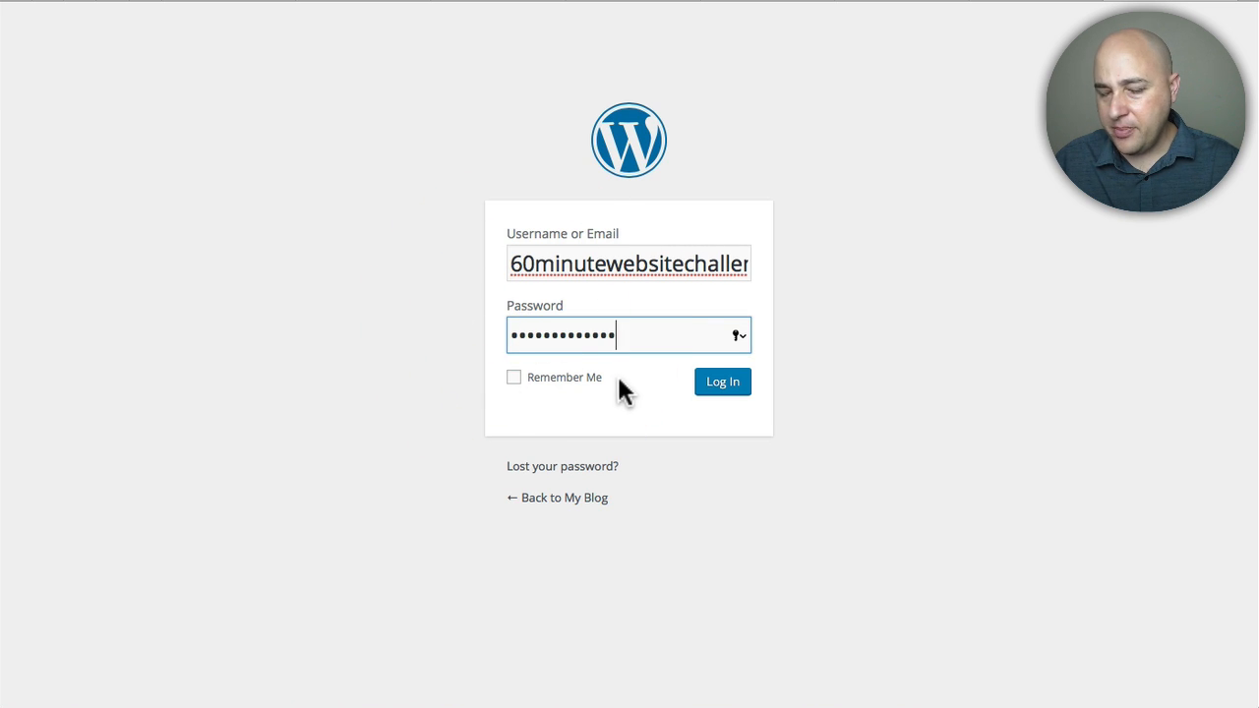
left_click(706, 383)
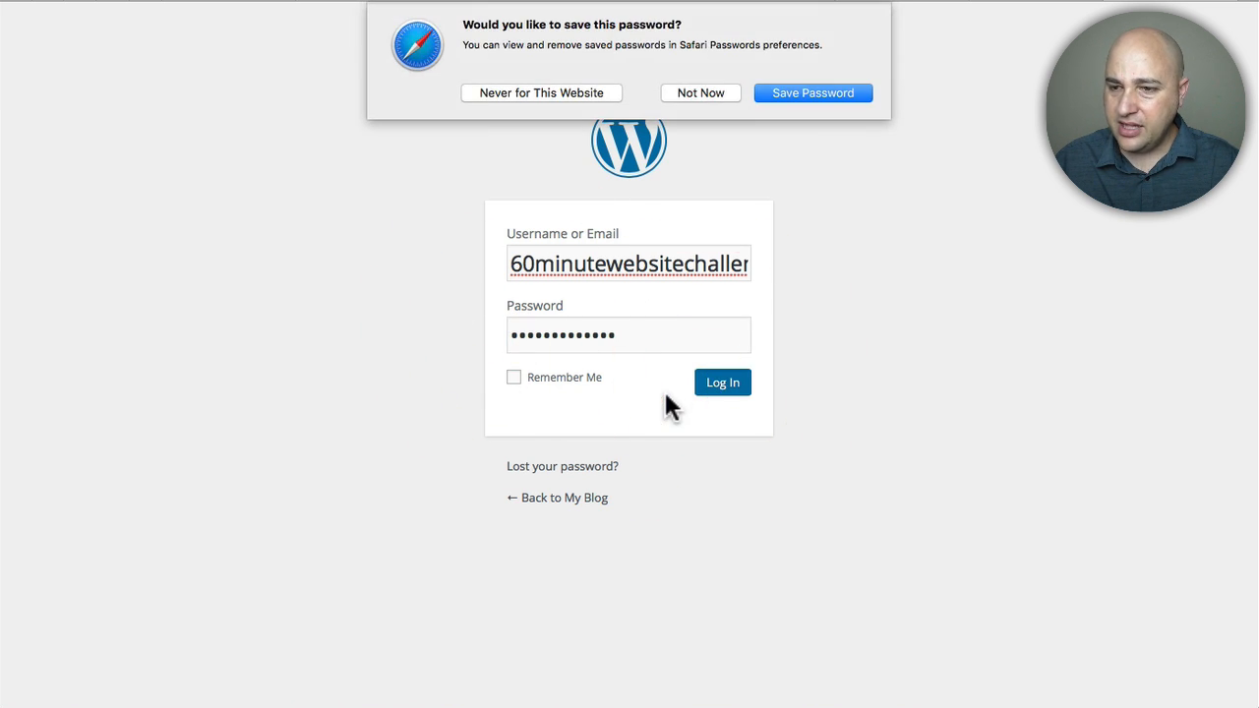
left_click(702, 91)
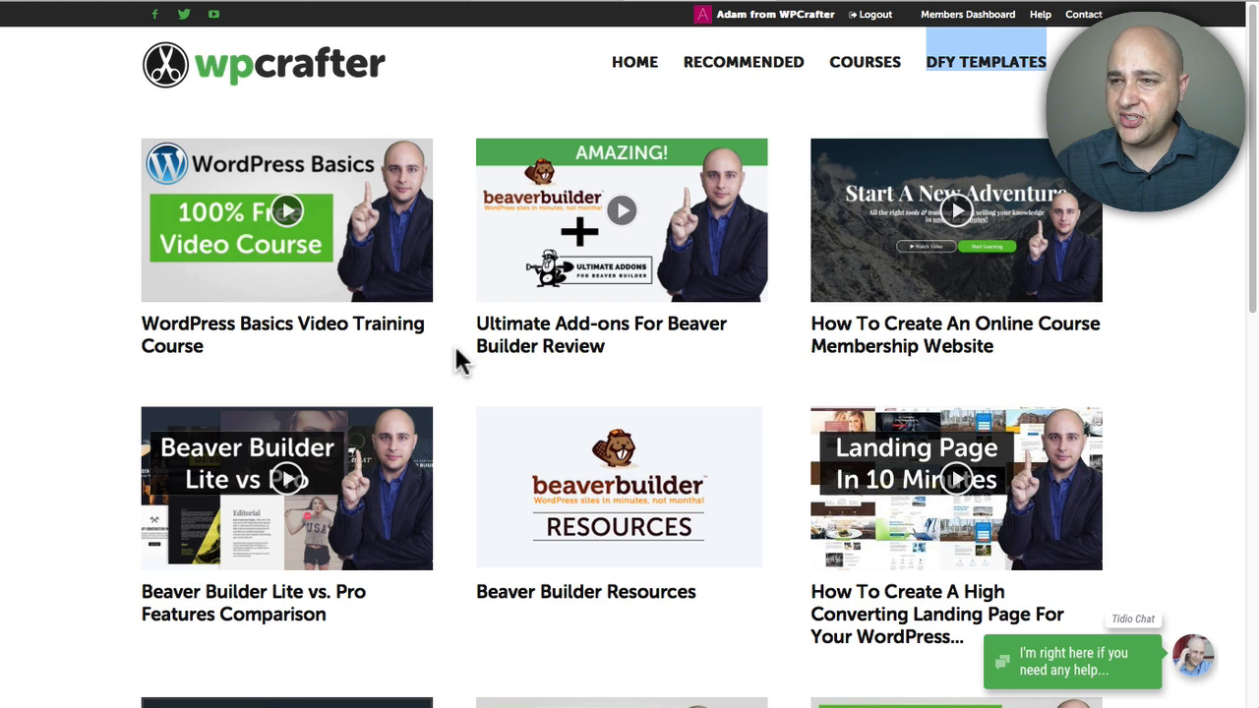
Step: Open DFY TEMPLATES on WPCrafter and scroll the course tutorial down to the CLICK HERE download banner
left_click(986, 96)
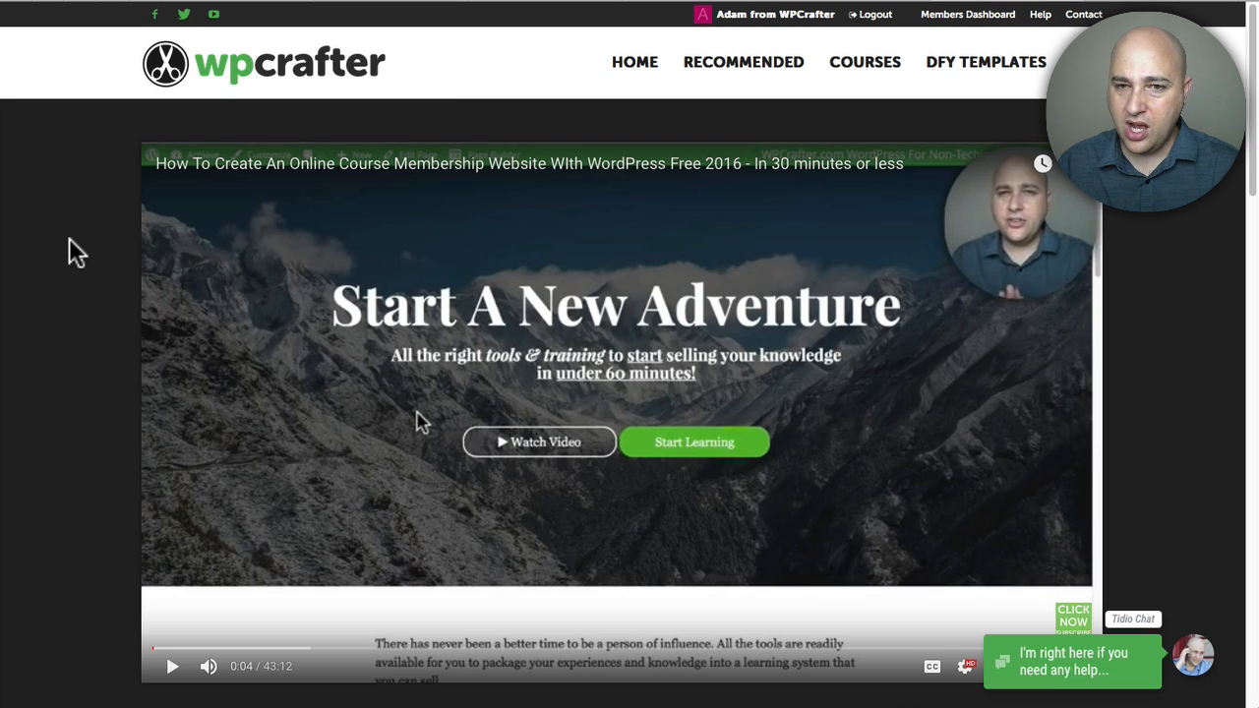
scroll(75, 254, "down", 1)
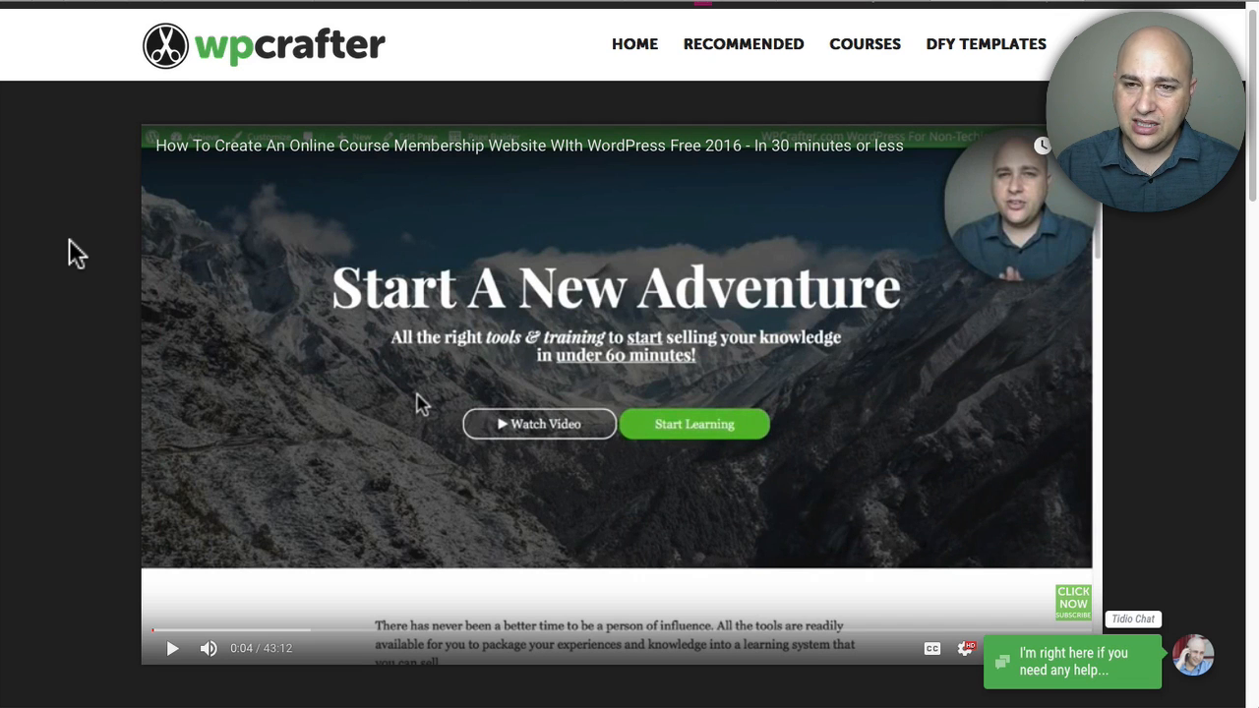
scroll(89, 248, "down", 6)
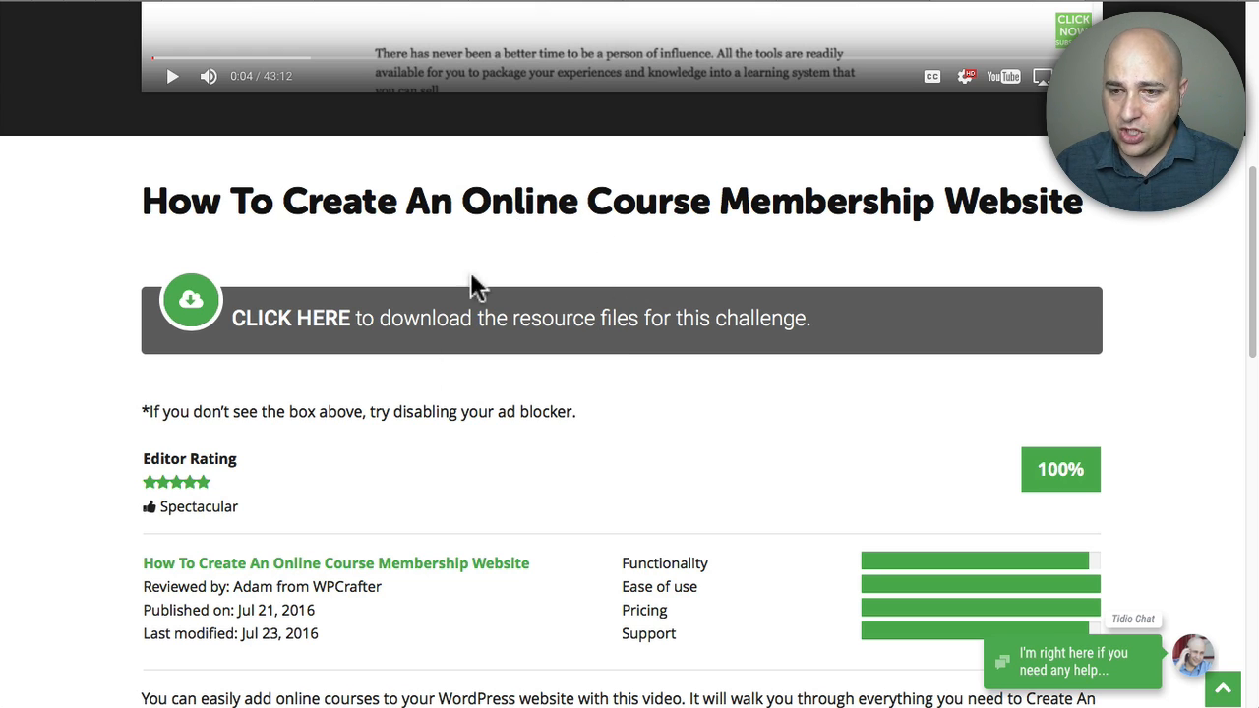
Step: Open the CLICK HERE resource download sign-up, then close its email popup
left_click(498, 336)
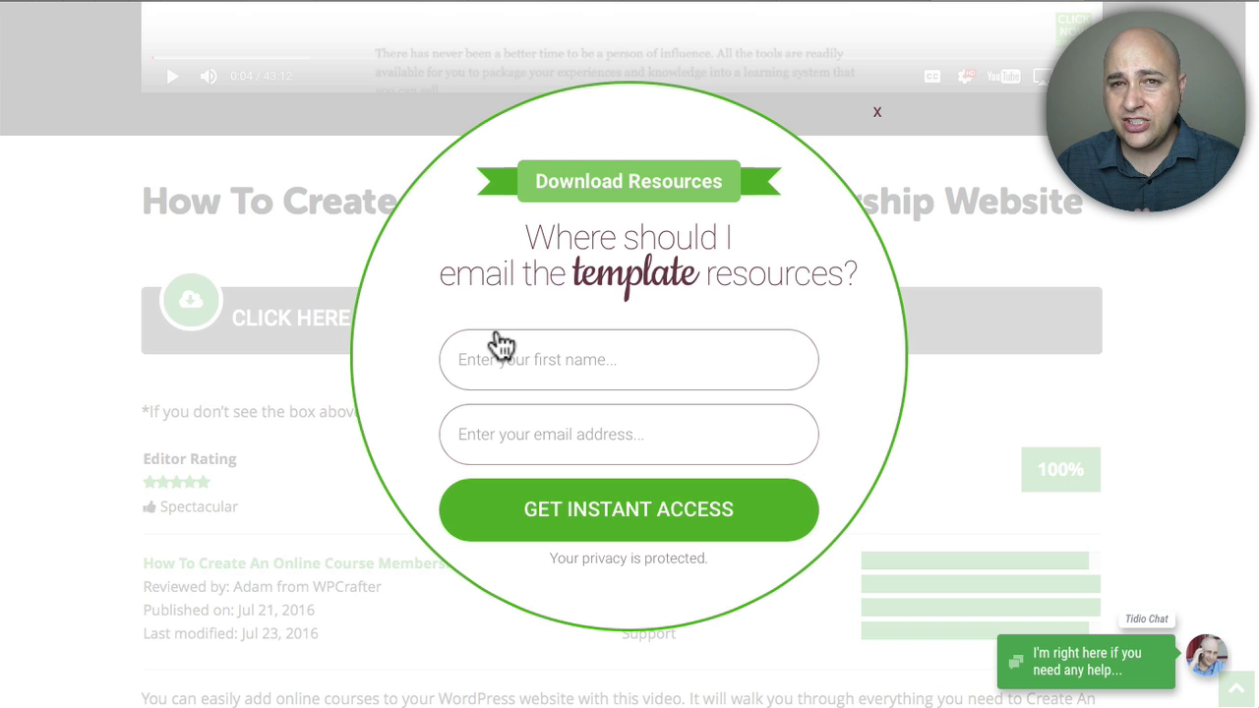
left_click(876, 114)
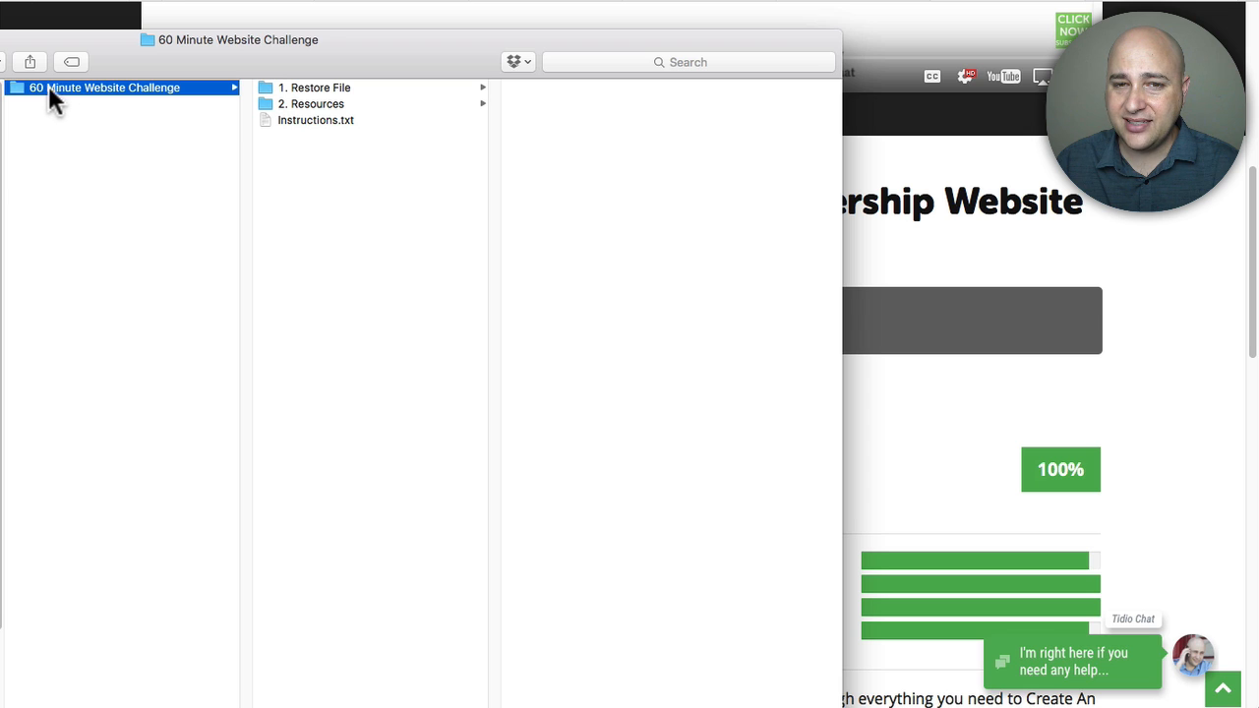
left_click(314, 85)
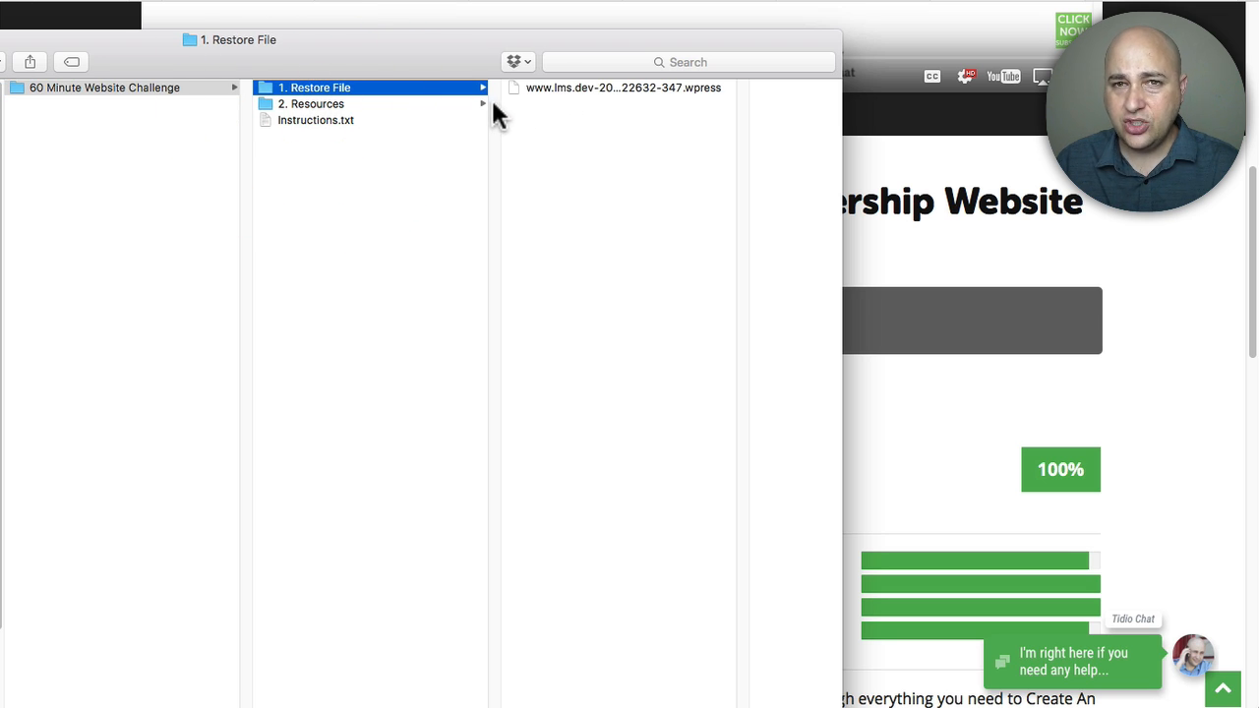
left_click(377, 104)
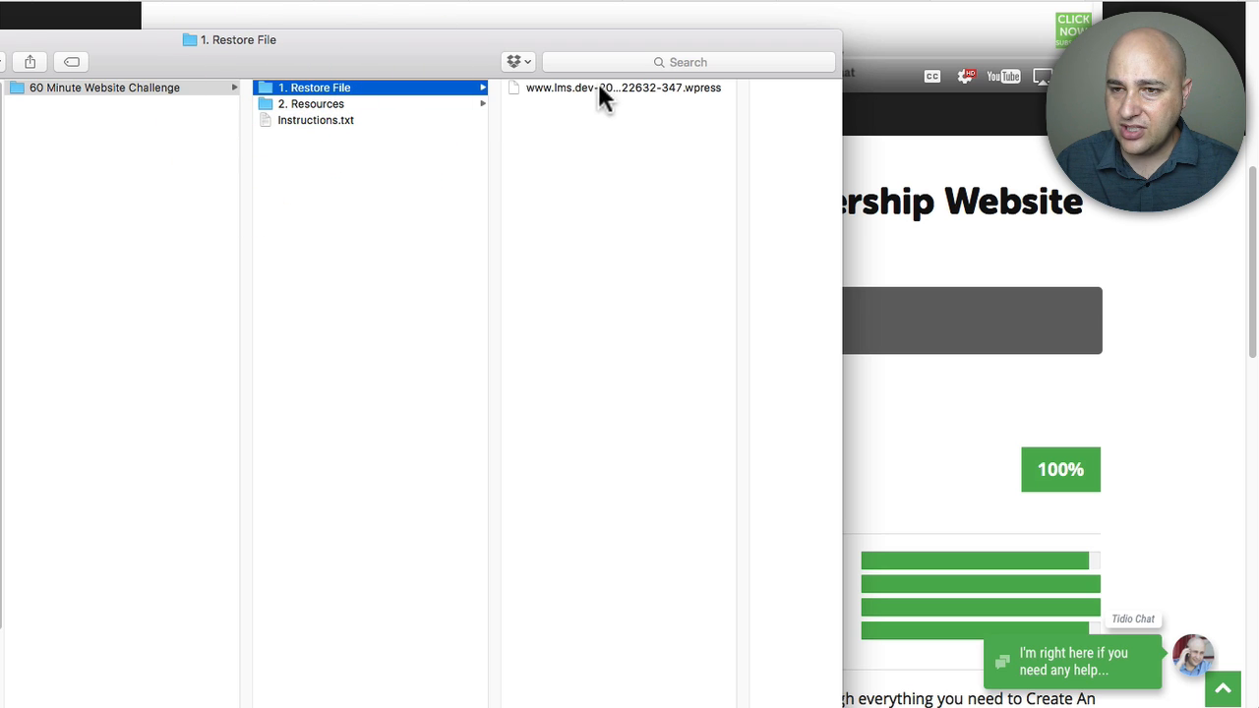
left_click(557, 88)
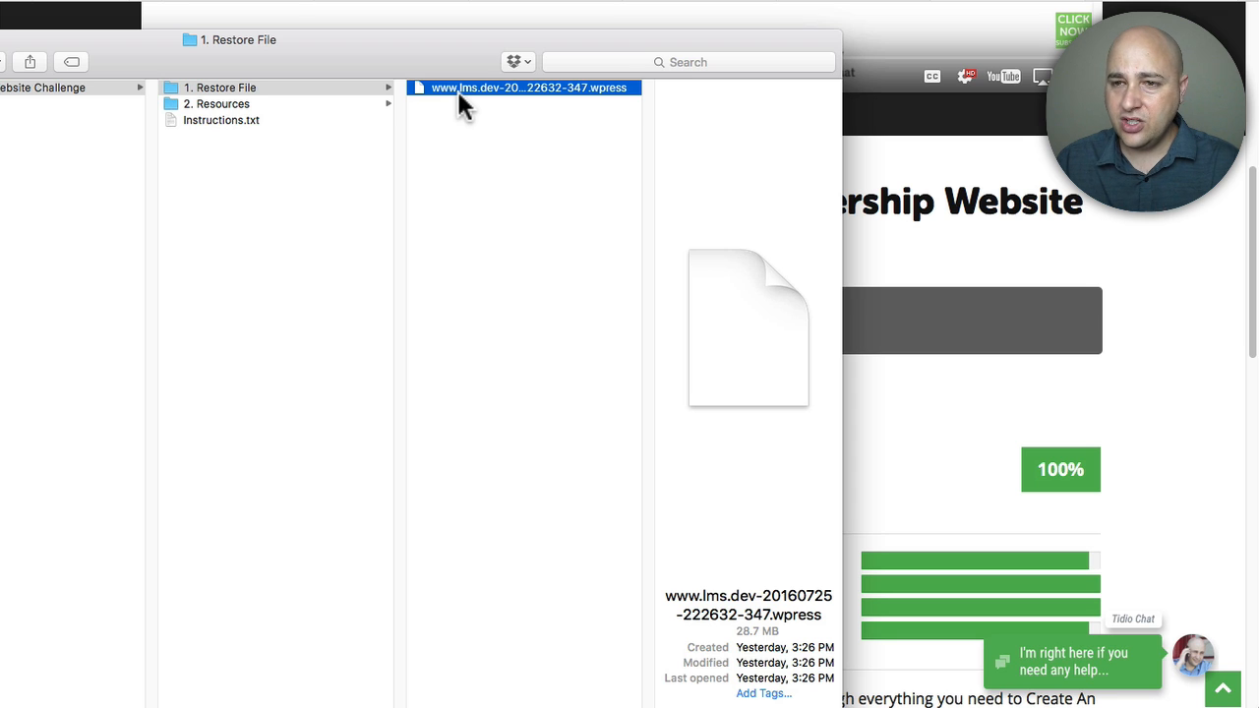
left_click(999, 149)
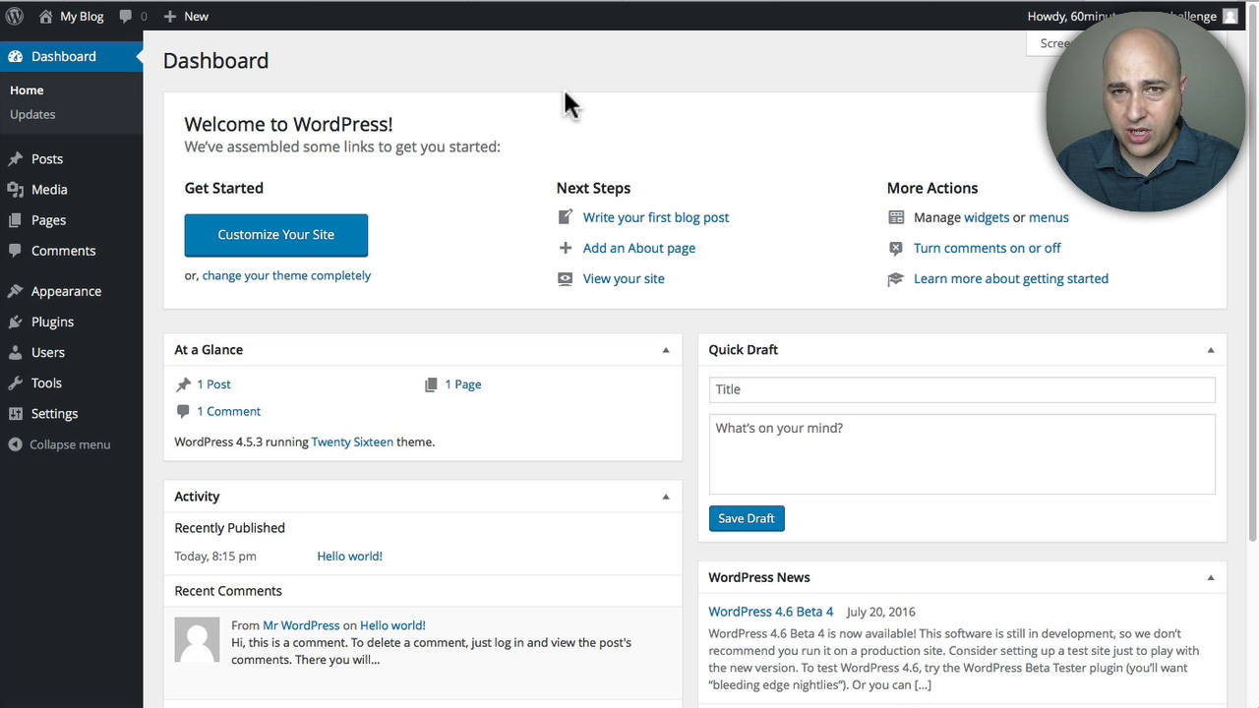
Step: Search plugins for 'all in one m', then install and activate All-in-One WP Migration 5.47
mouse_move(53, 331)
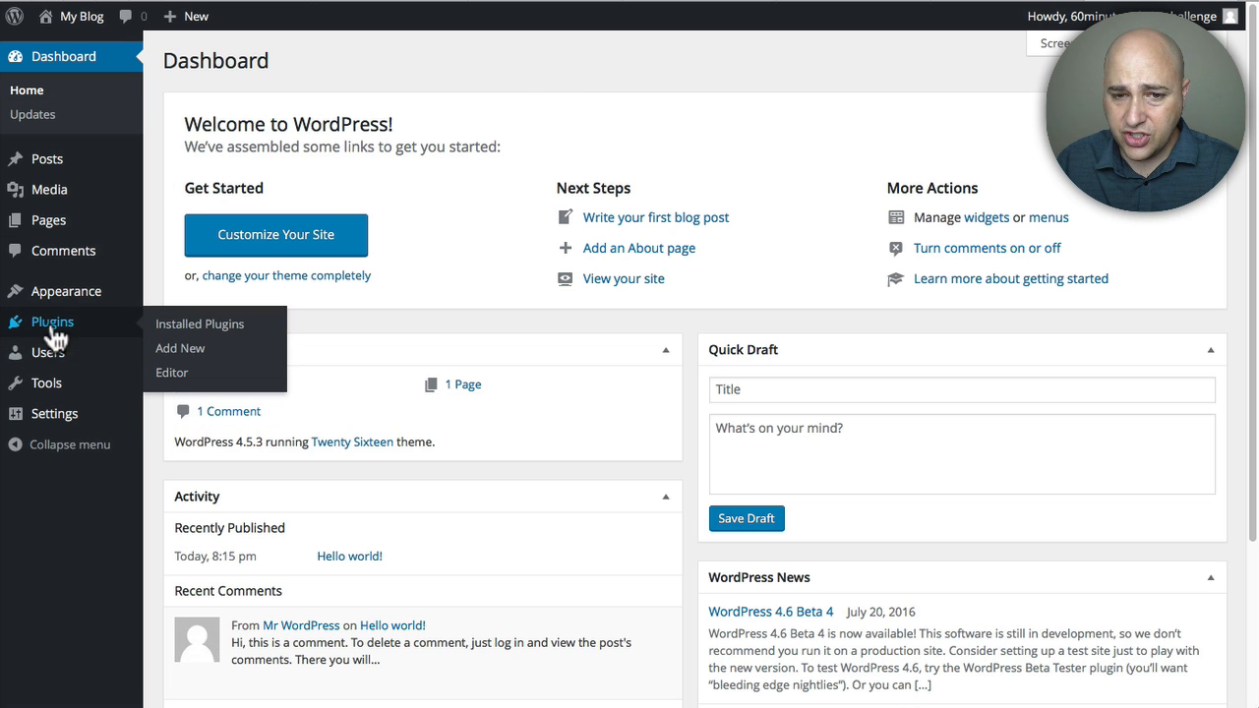
left_click(172, 350)
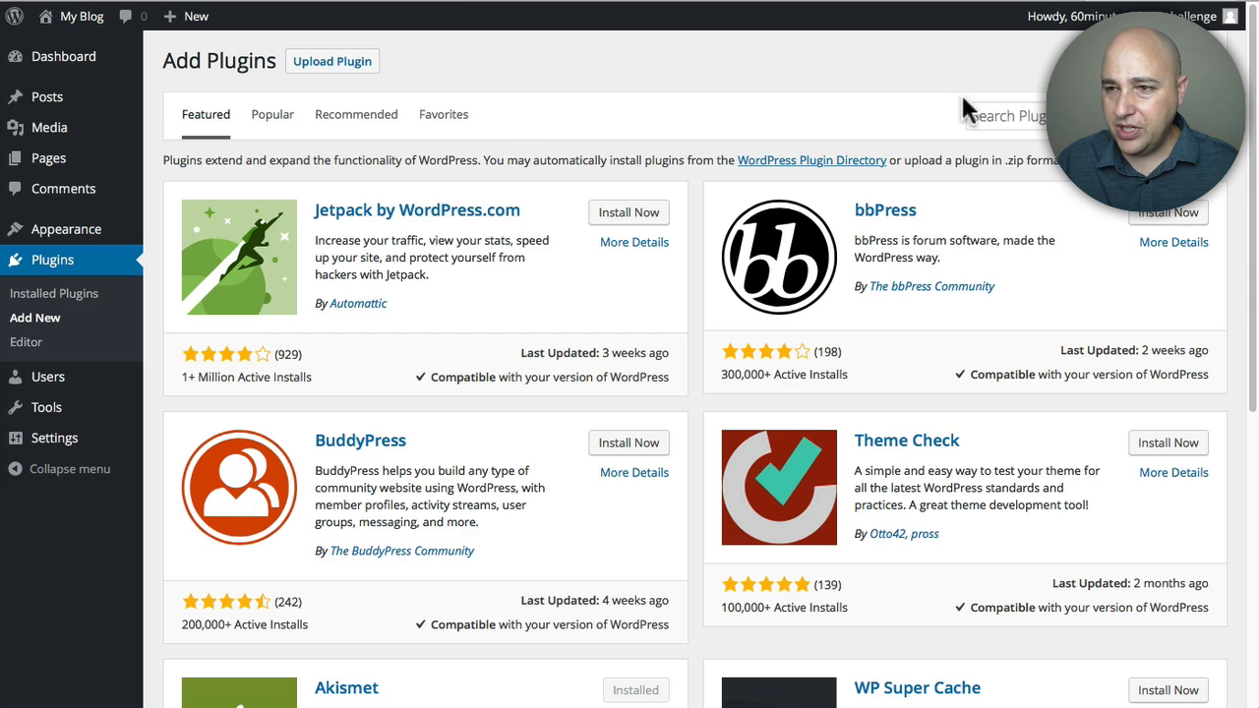
left_click(993, 115)
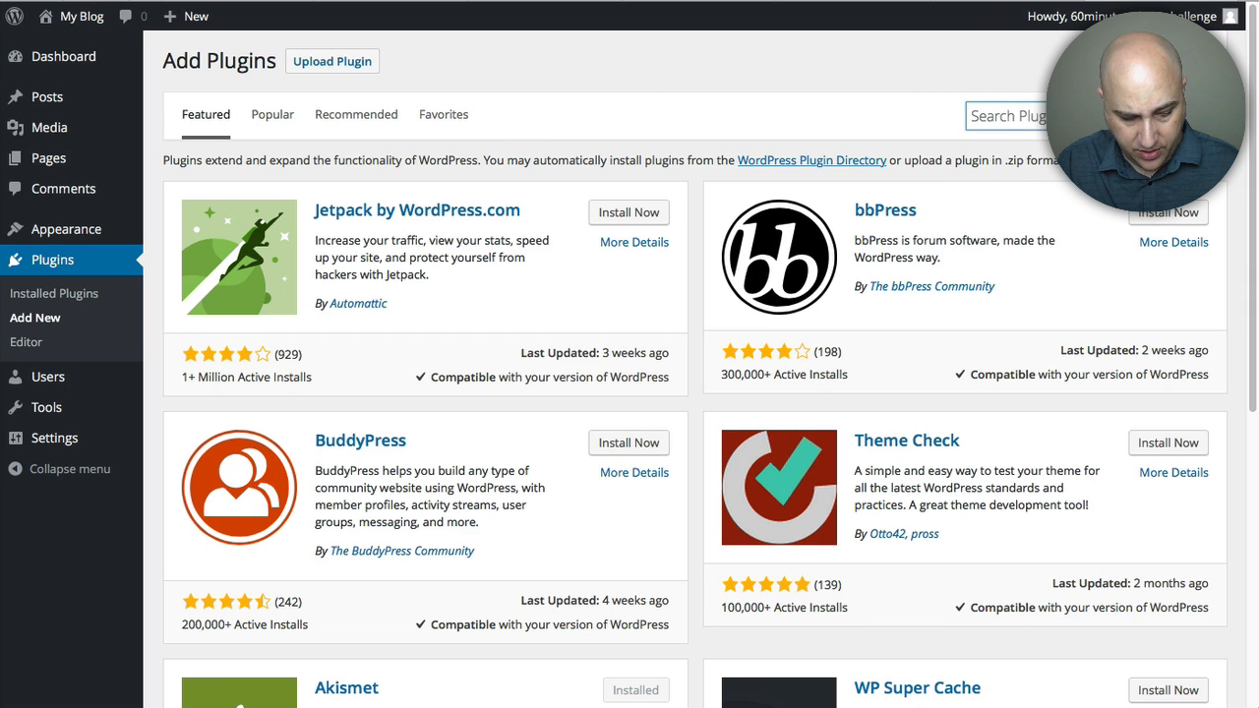
type("all in one m")
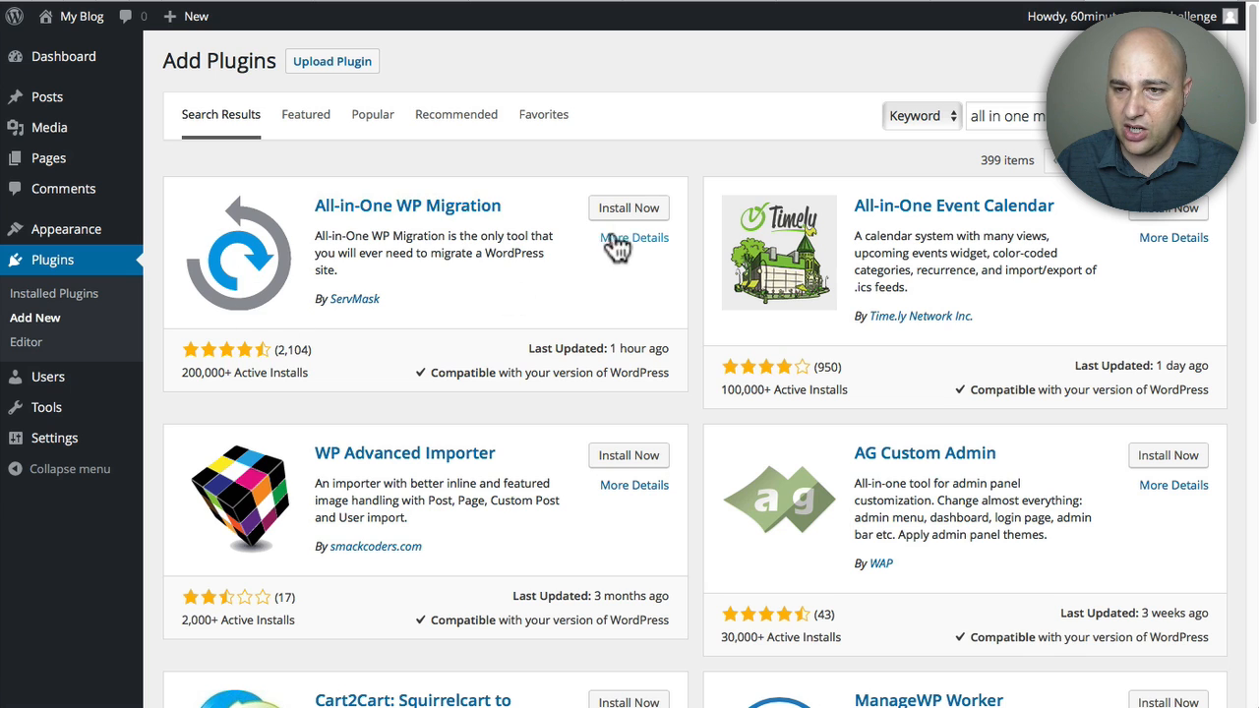
left_click(626, 206)
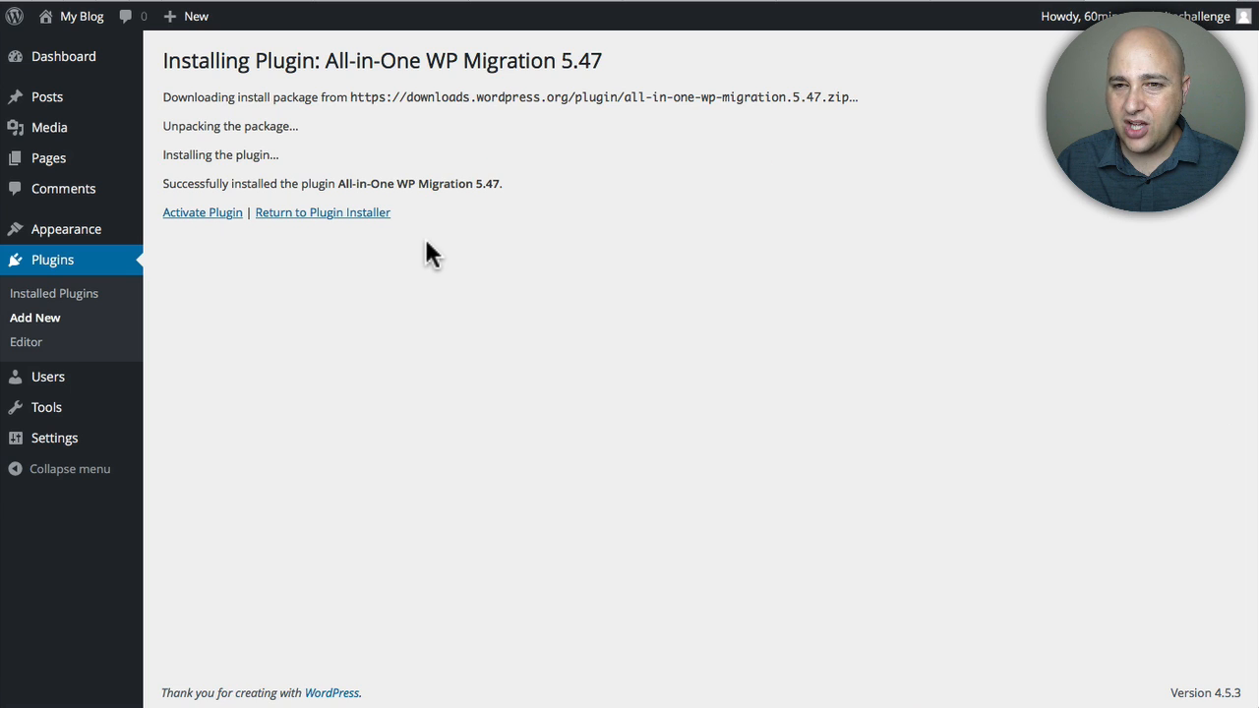
left_click(200, 229)
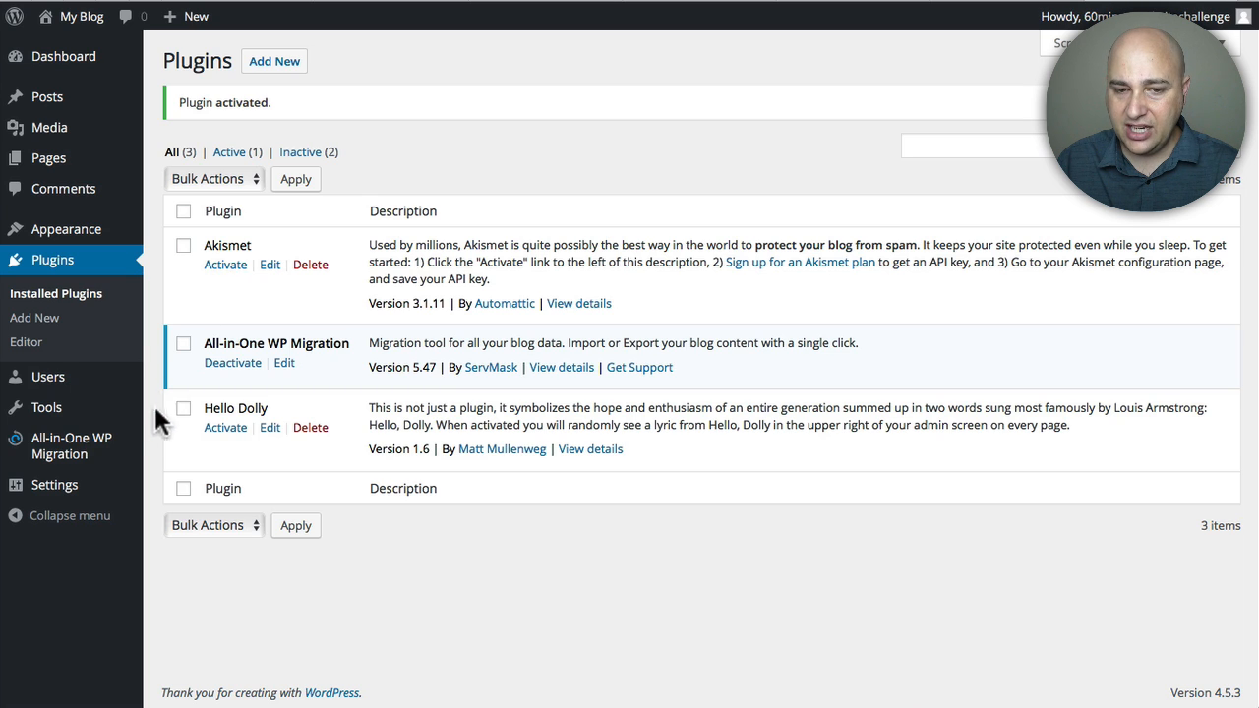
mouse_move(39, 450)
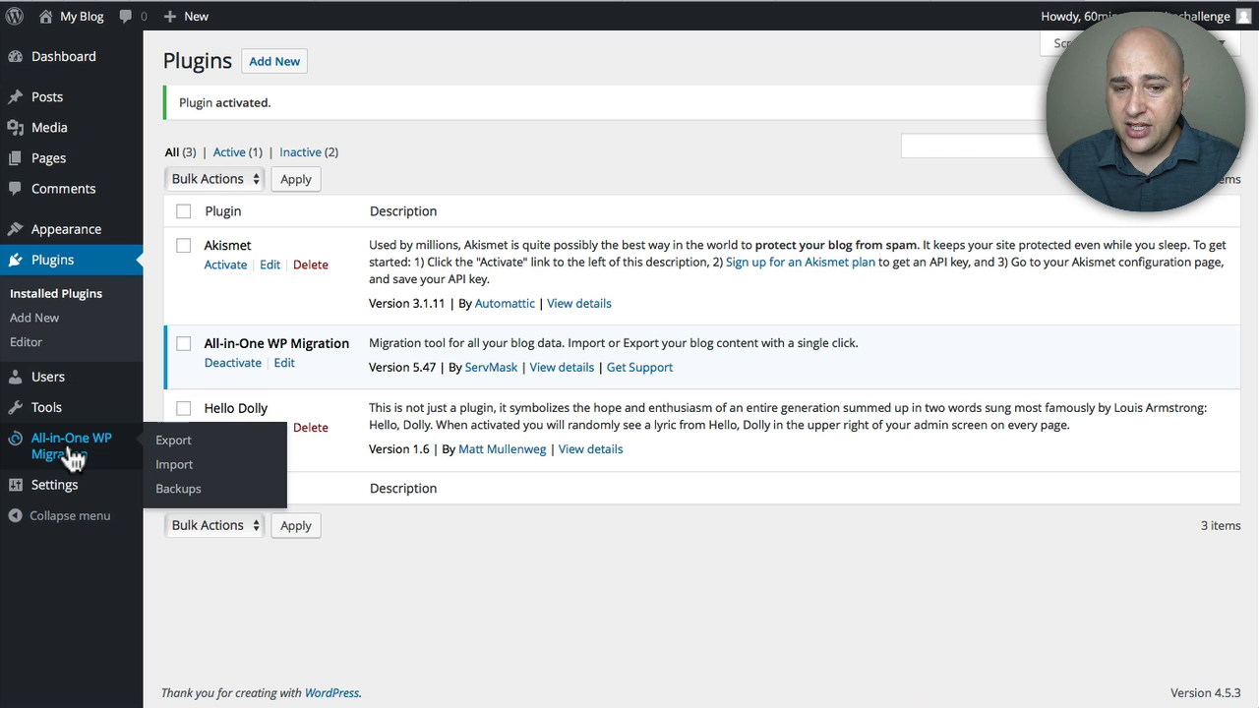
Step: Drag the .wpress backup from Finder onto the All-in-One WP Migration Import page
left_click(177, 465)
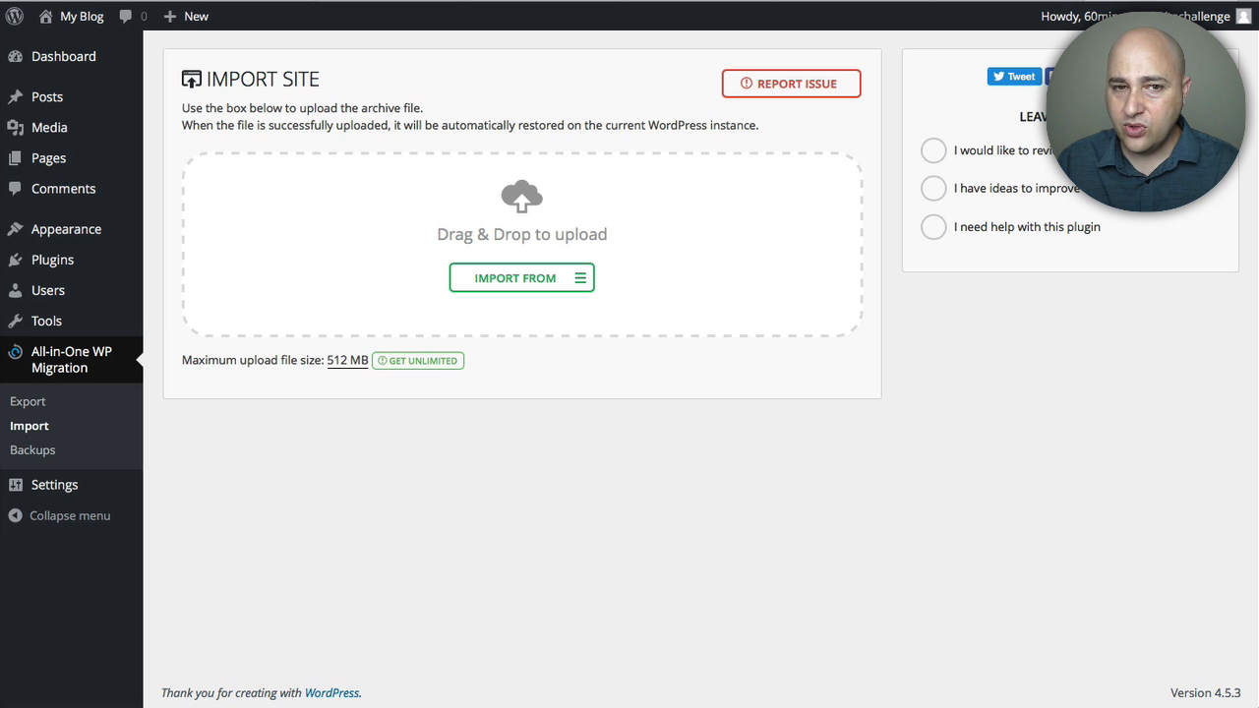
key("super+Tab")
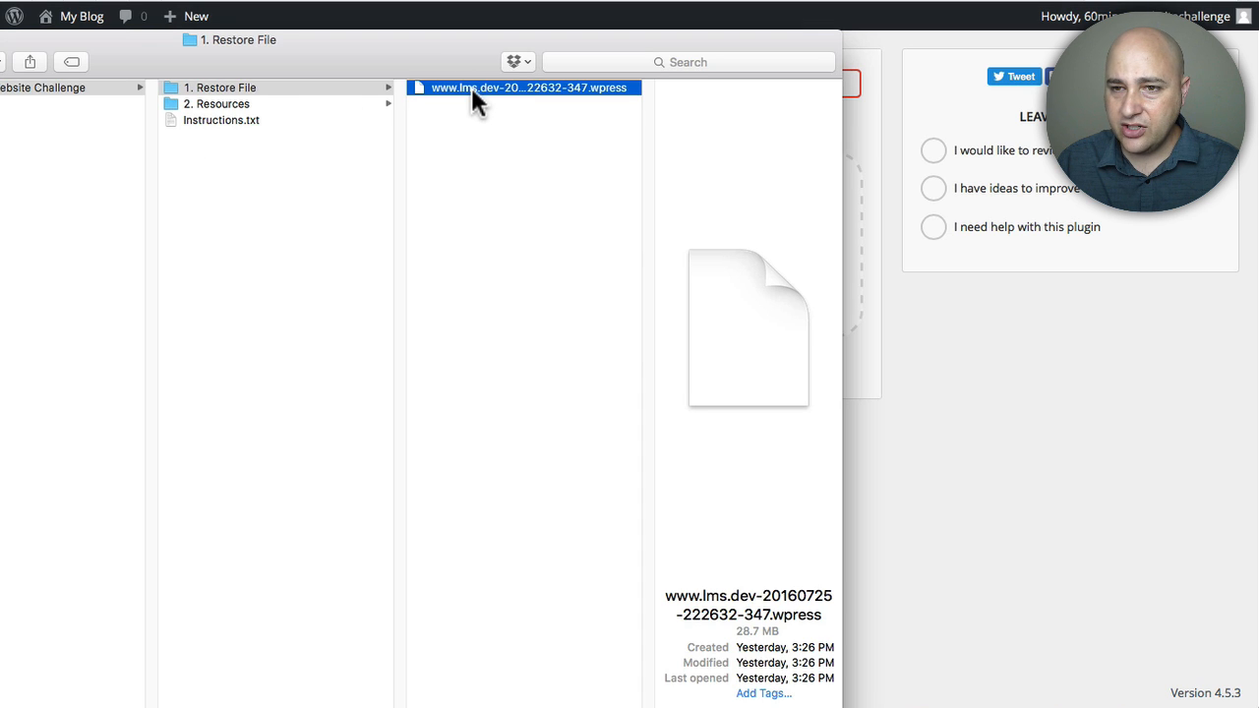
left_click_drag(471, 87, 855, 222)
left_click(864, 250)
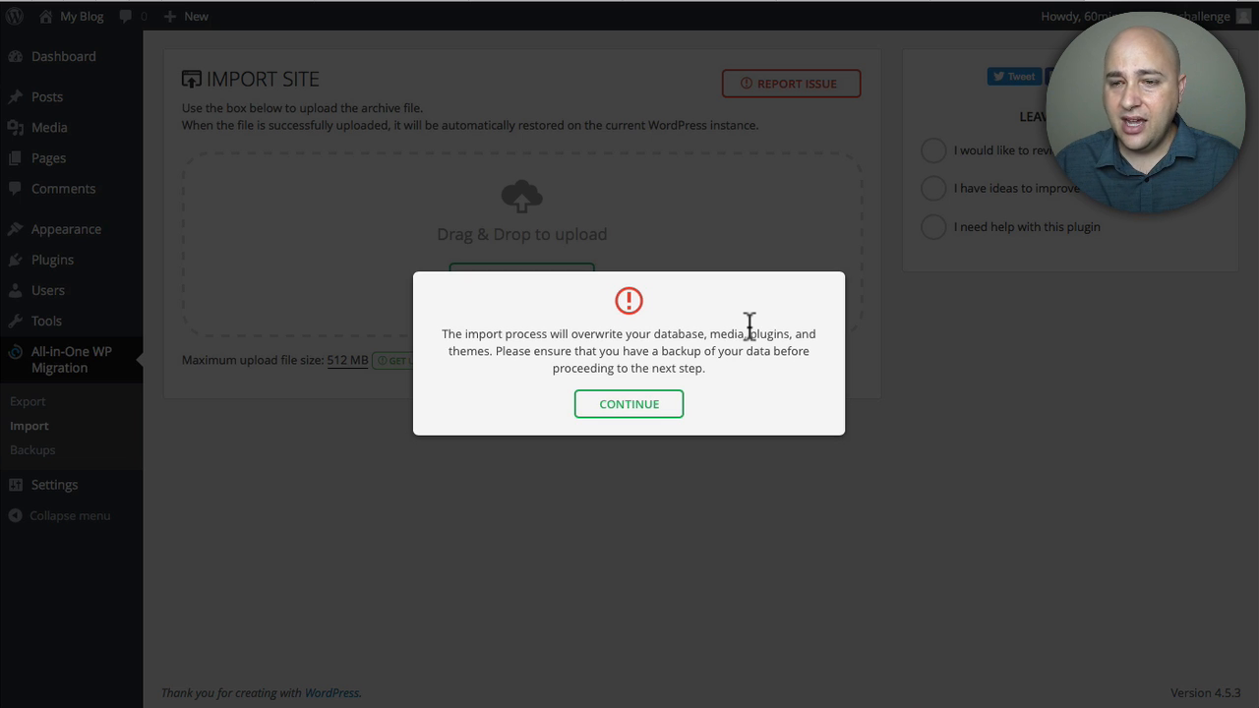
Step: Confirm the overwrite, close the 'imported successfully' notice, and head back to Dashboard
left_click(626, 408)
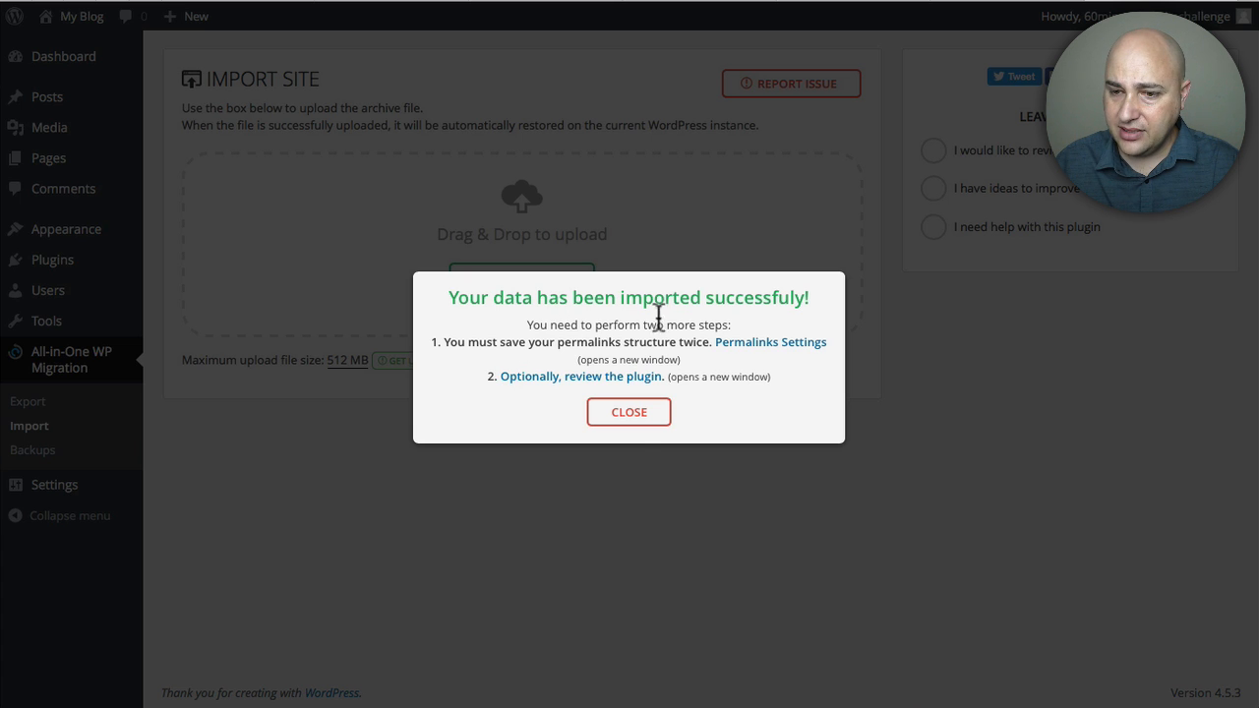
left_click(629, 413)
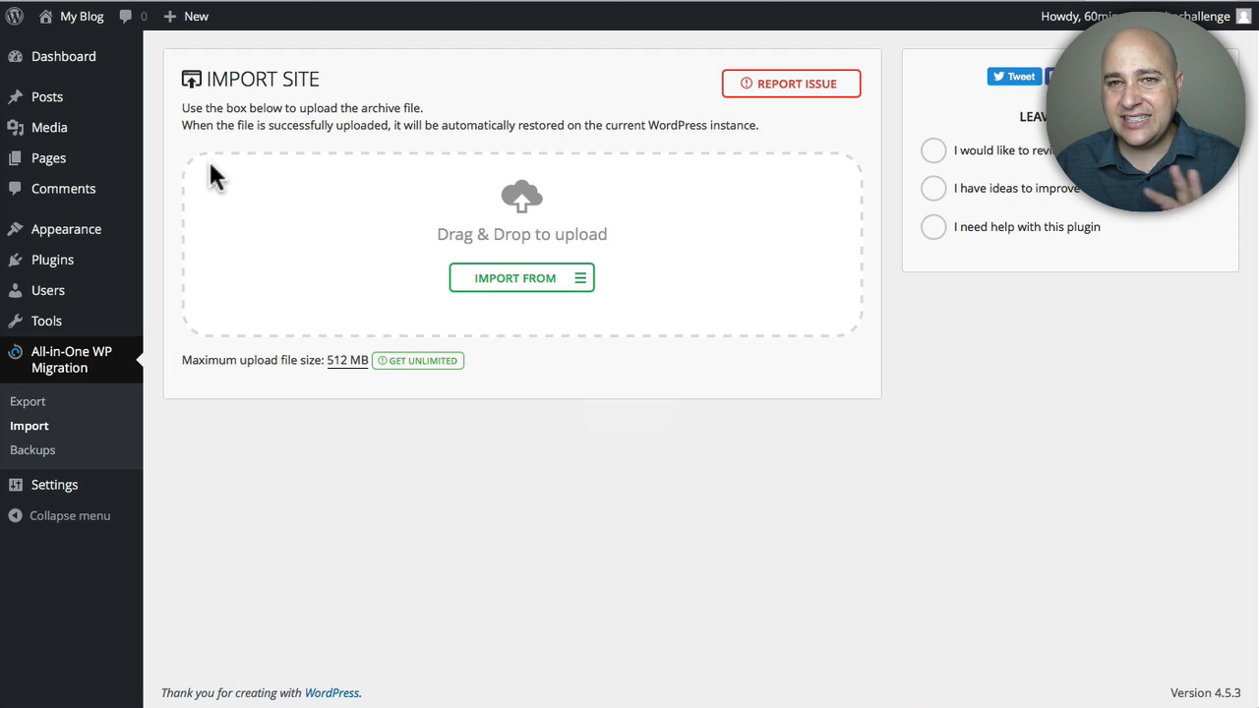
left_click(75, 61)
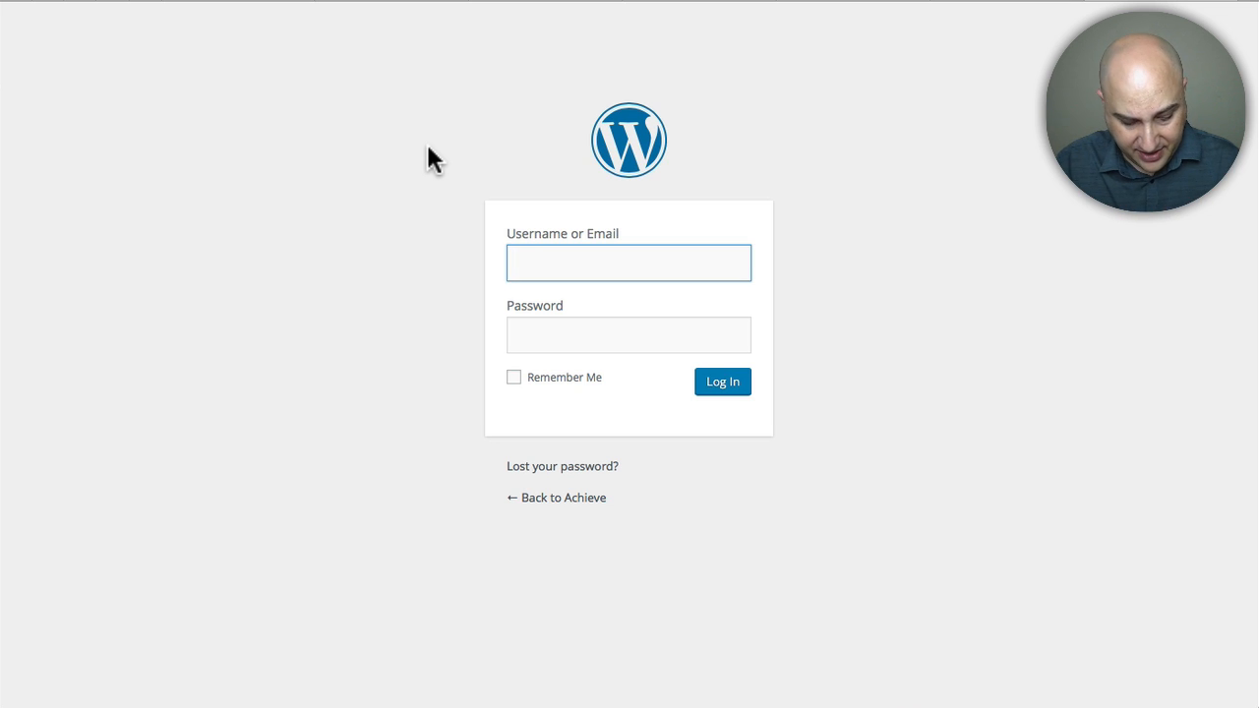
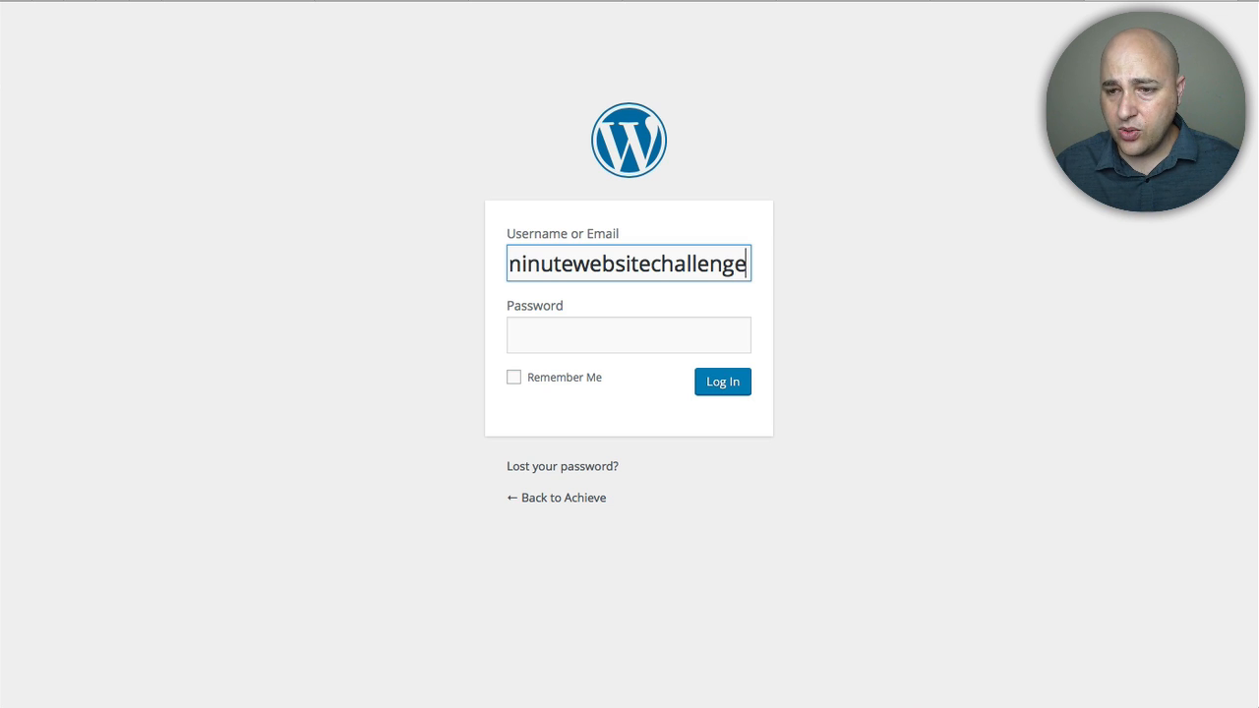
Step: Log in with the admin username and password, Remember Me ticked, declining Safari's password save
left_click(575, 334)
type("***")
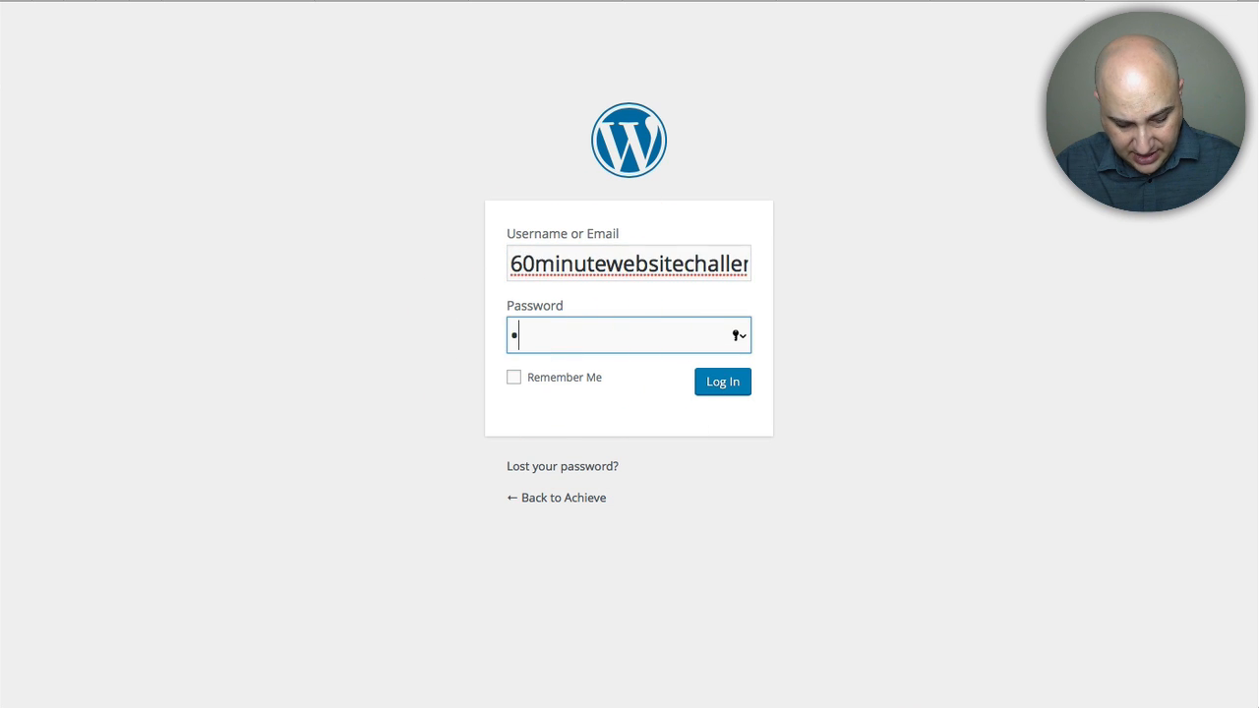
type("*")
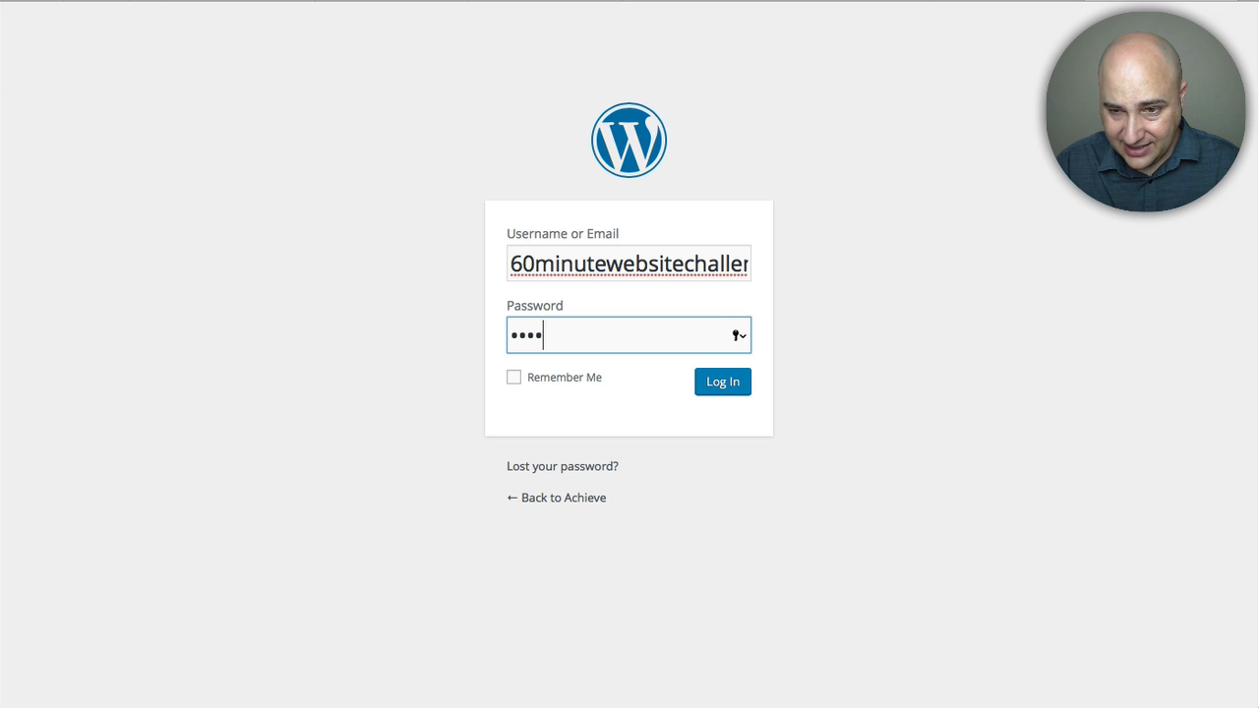
type("****")
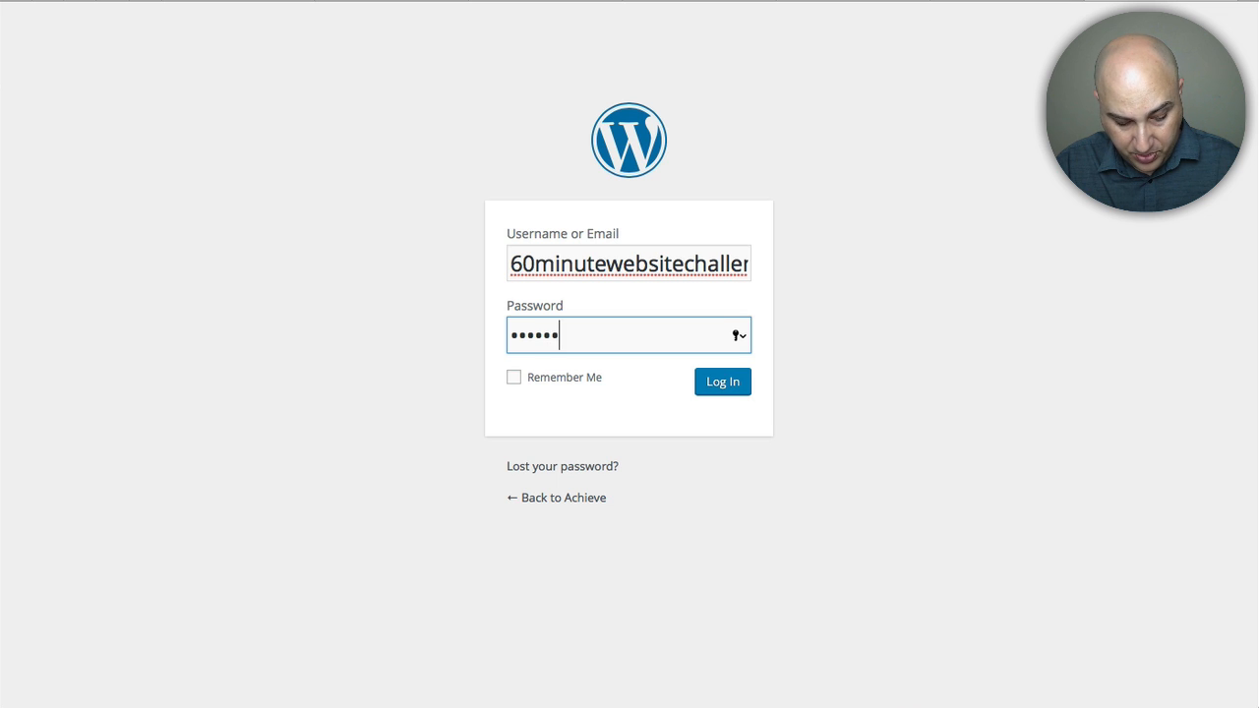
type("*****")
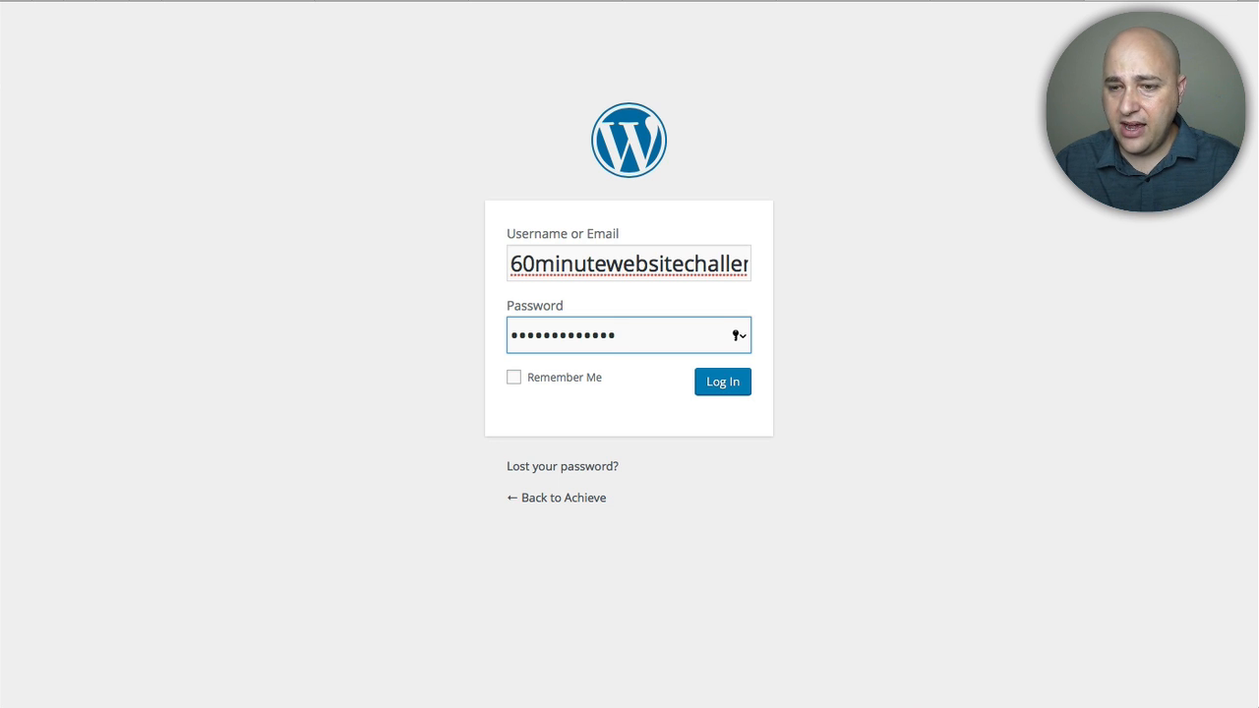
left_click_drag(548, 378, 546, 367)
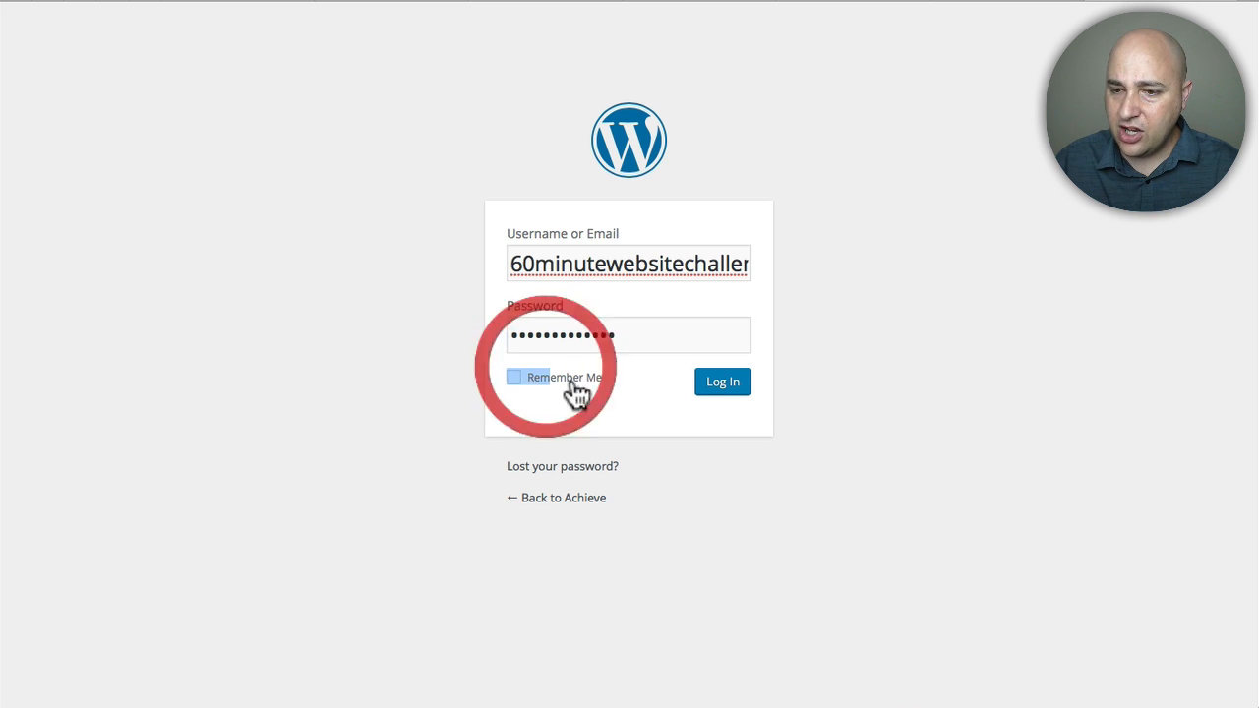
left_click(507, 378)
left_click(698, 383)
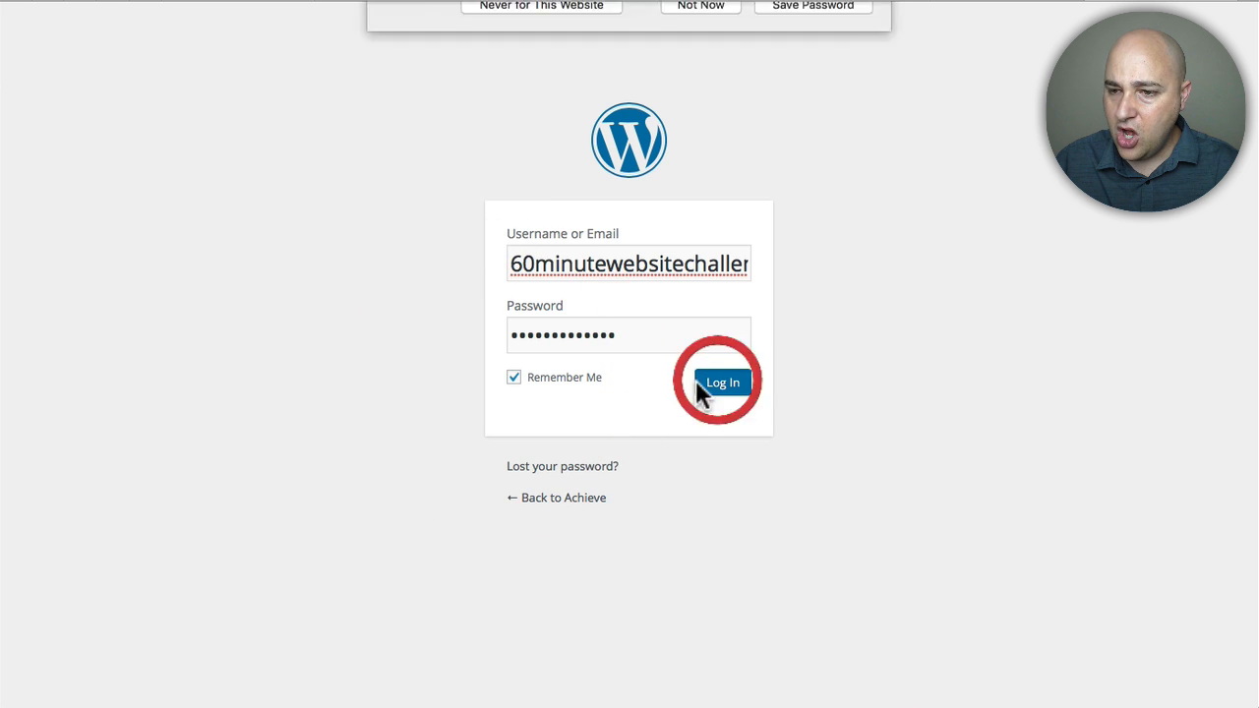
left_click(724, 93)
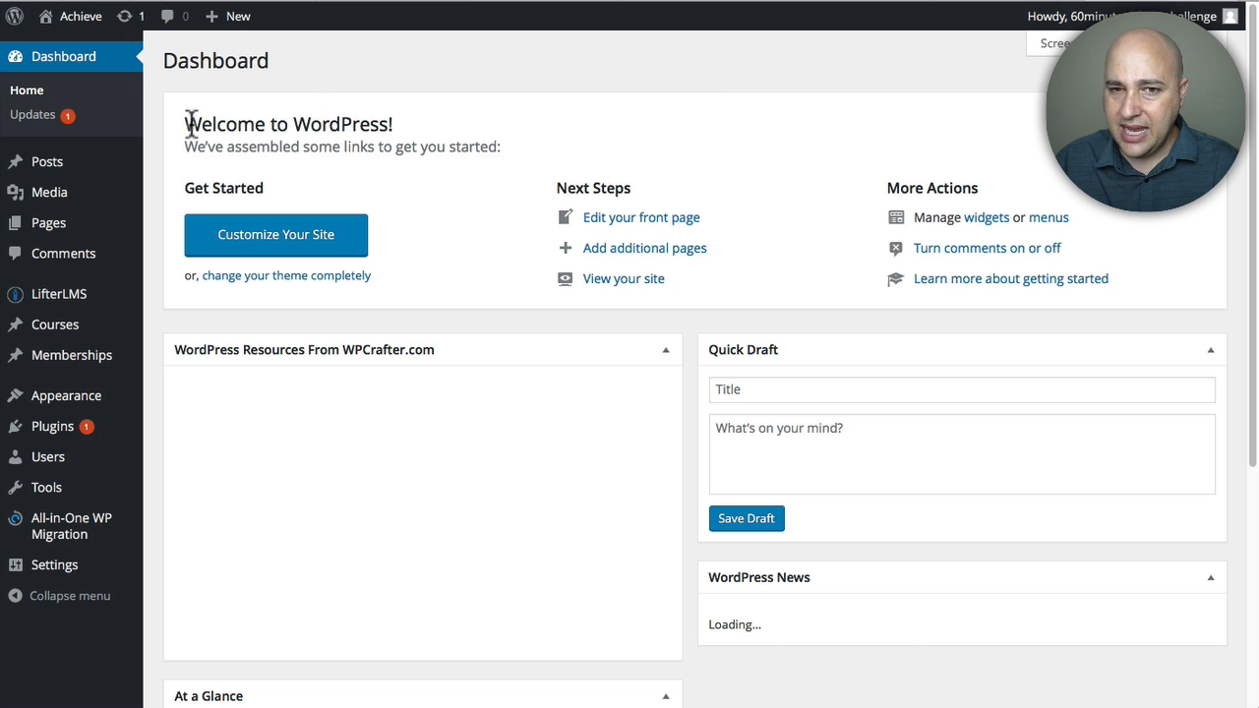
Step: Set the permalink structure to Post name (/%postname%/) and save the change
mouse_move(82, 396)
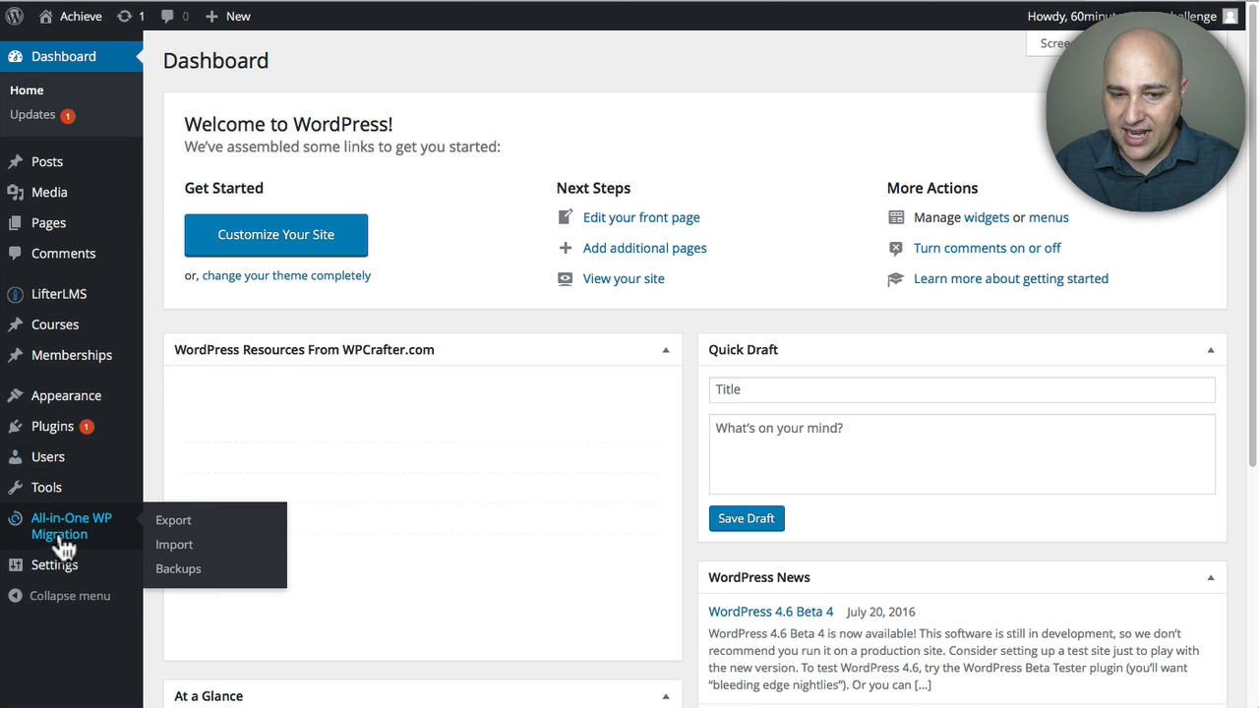
mouse_move(67, 584)
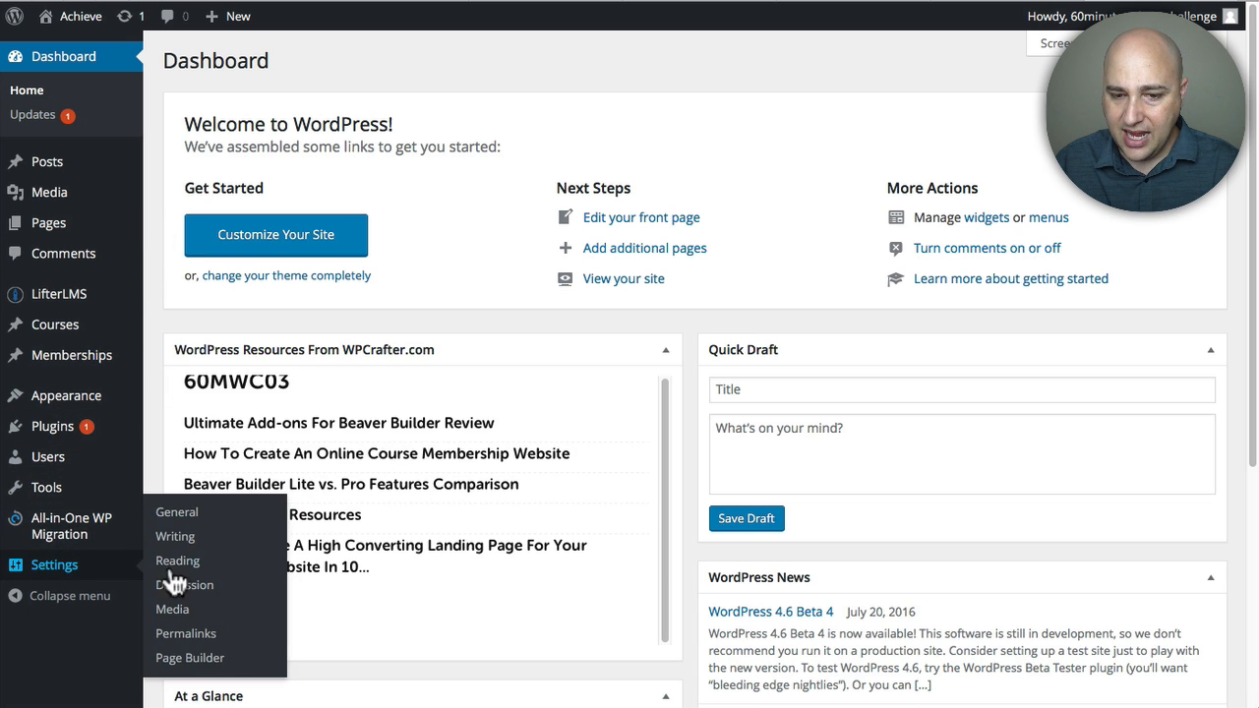
left_click(180, 635)
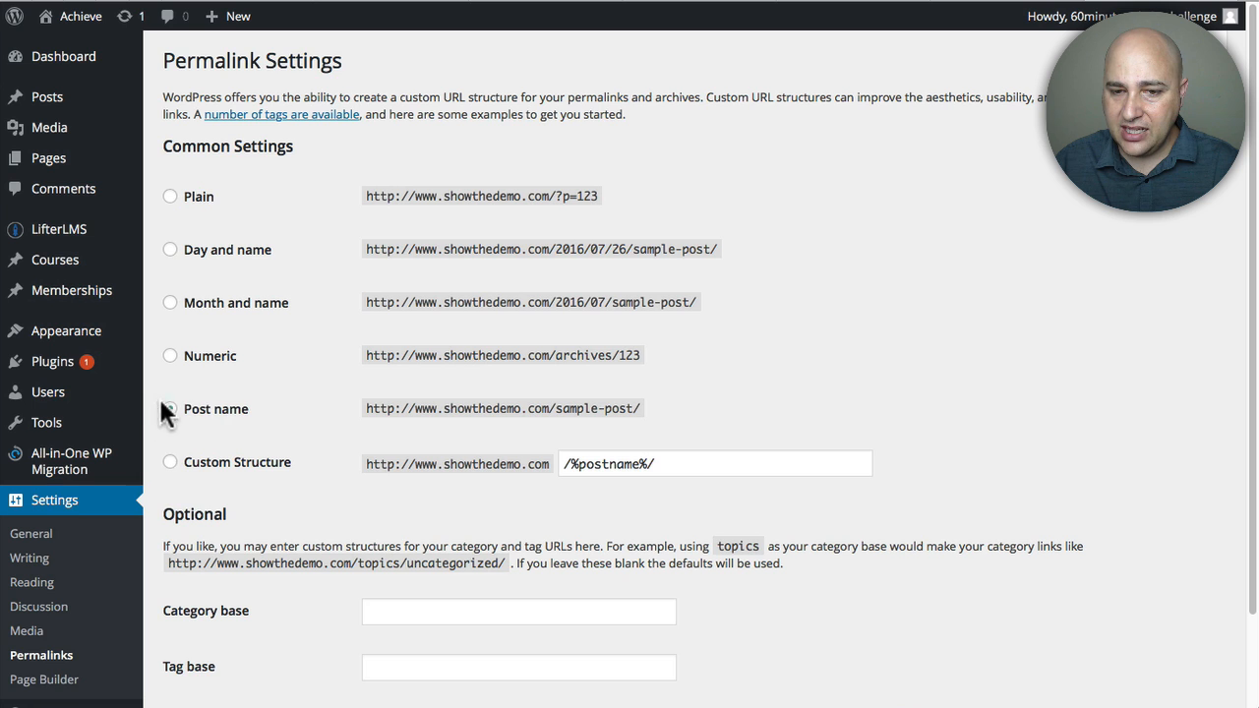
scroll(217, 462, "down", 2)
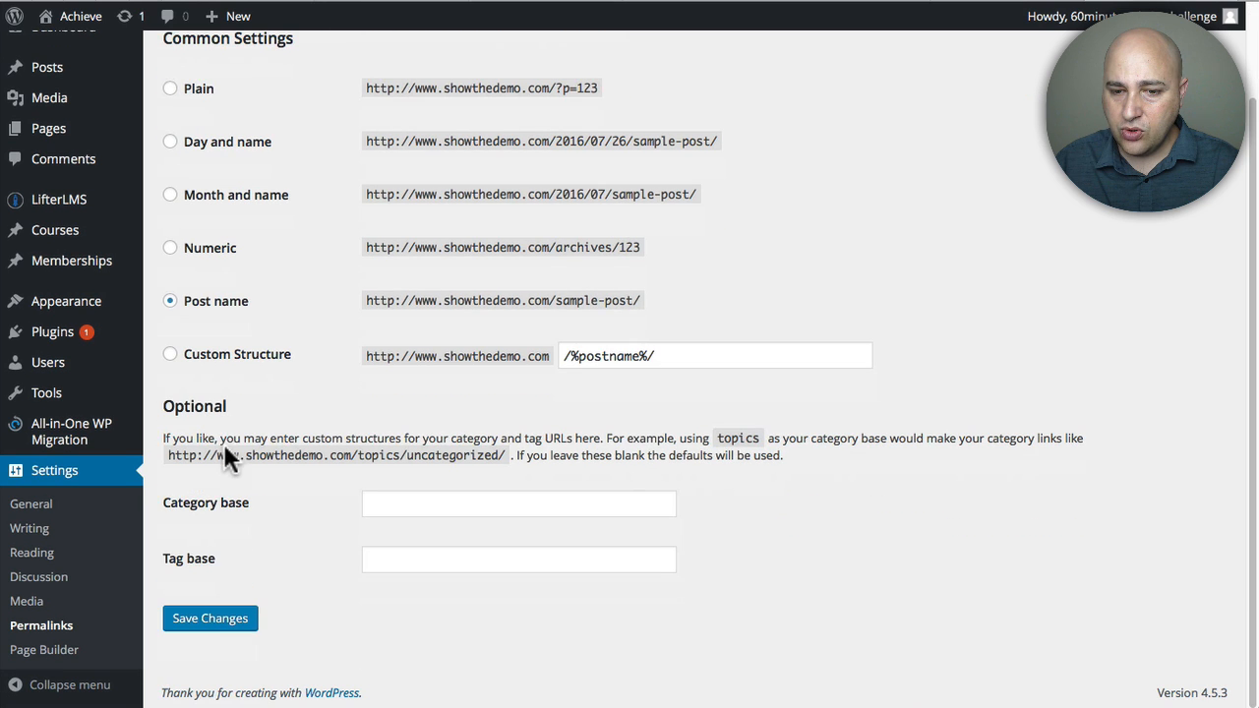
left_click(216, 622)
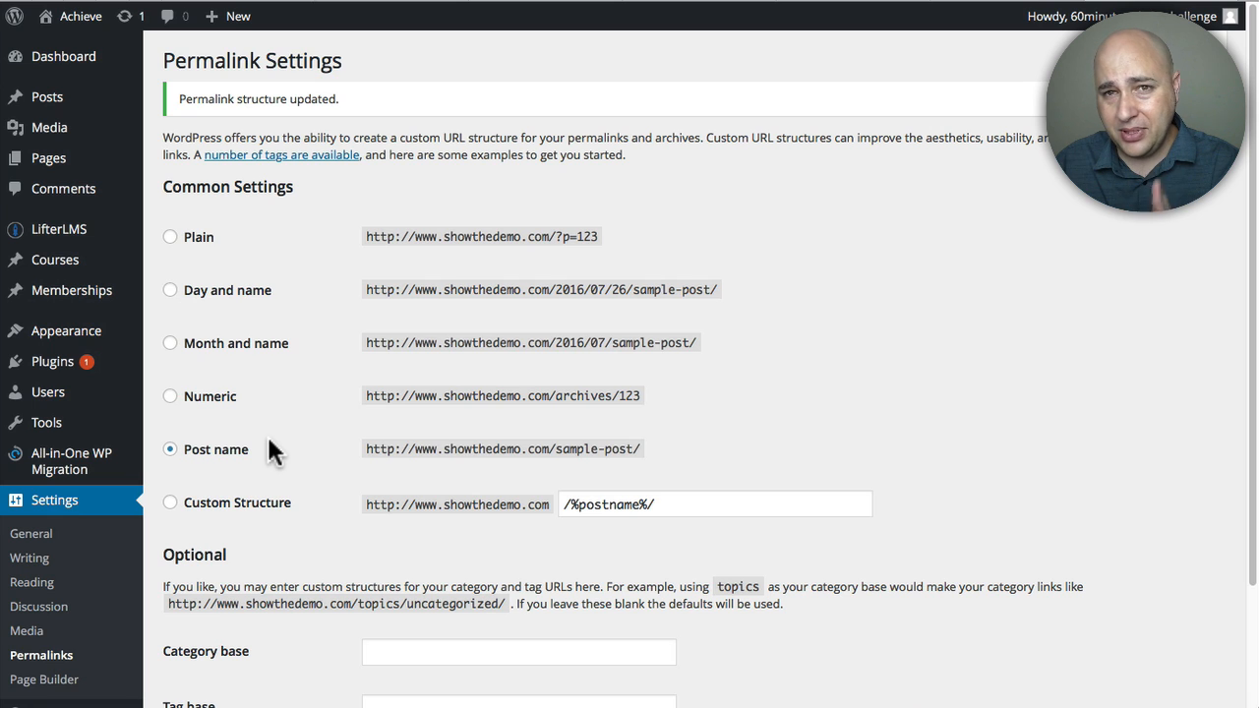
scroll(261, 433, "down", 1)
scroll(238, 388, "up", 1)
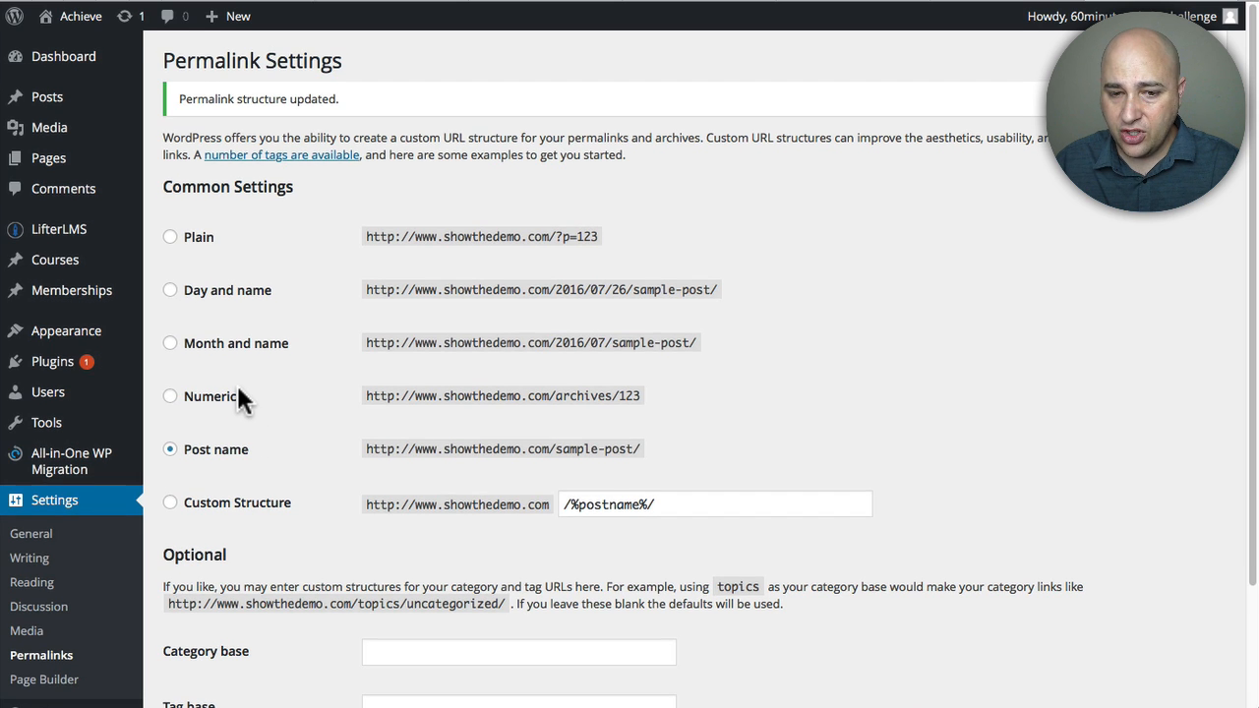
scroll(239, 388, "down", 1)
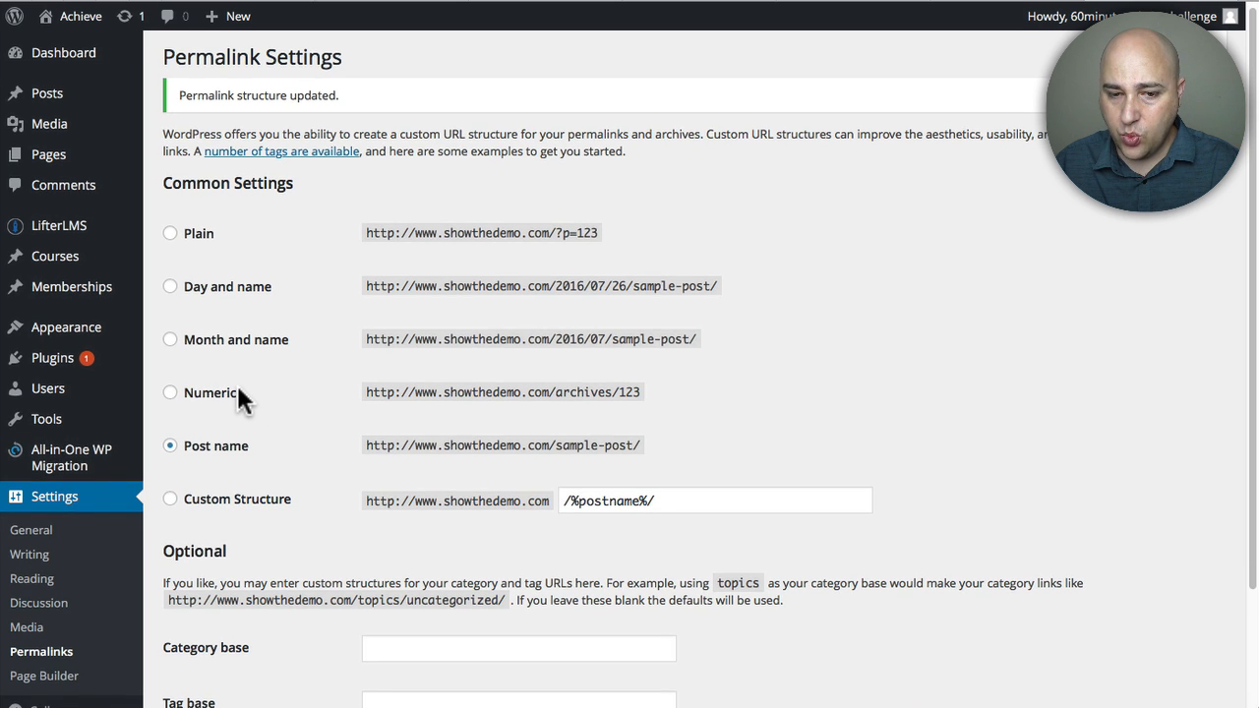
Step: Review the admin email, site title 'Achieve' and tagline in General Settings
left_click(31, 531)
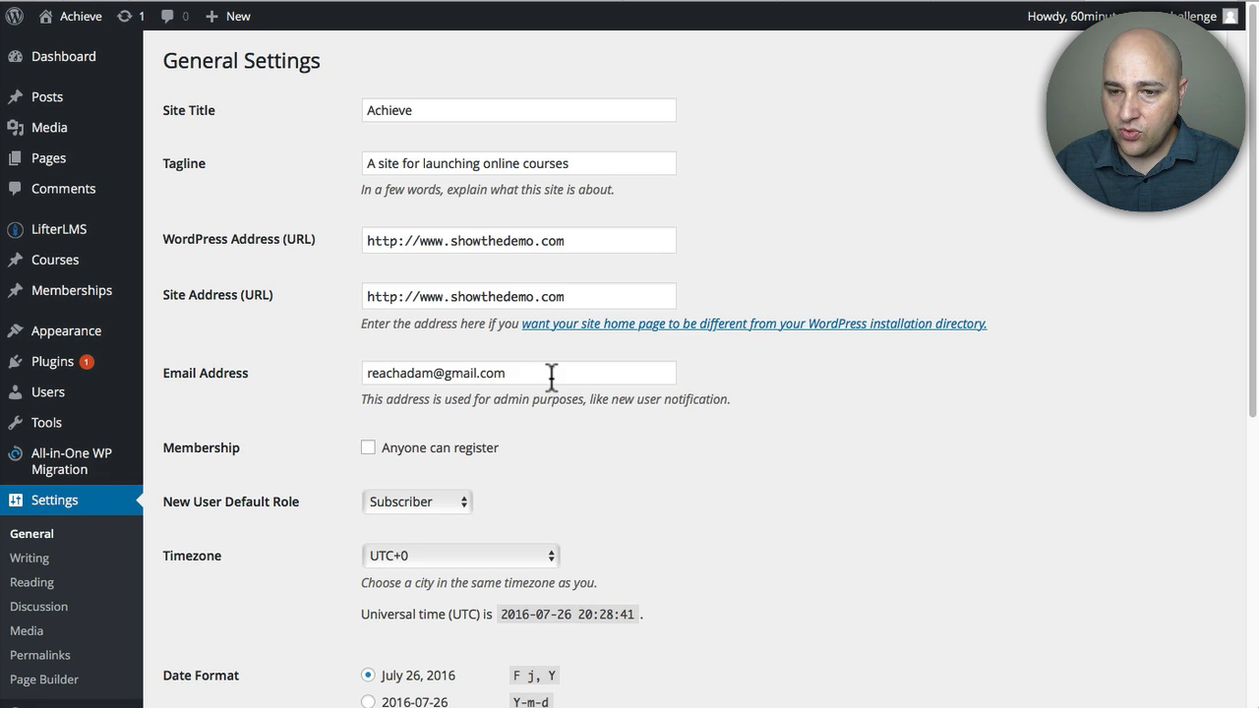
left_click_drag(551, 374, 319, 369)
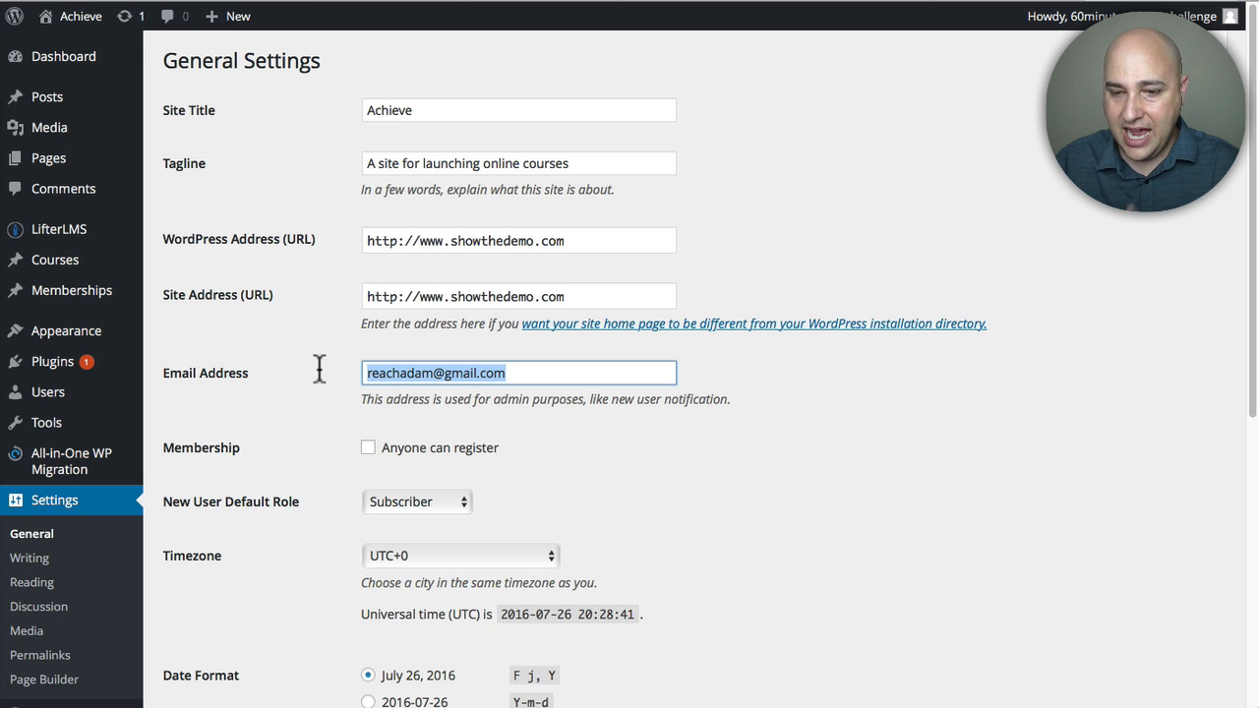
scroll(318, 365, "down", 5)
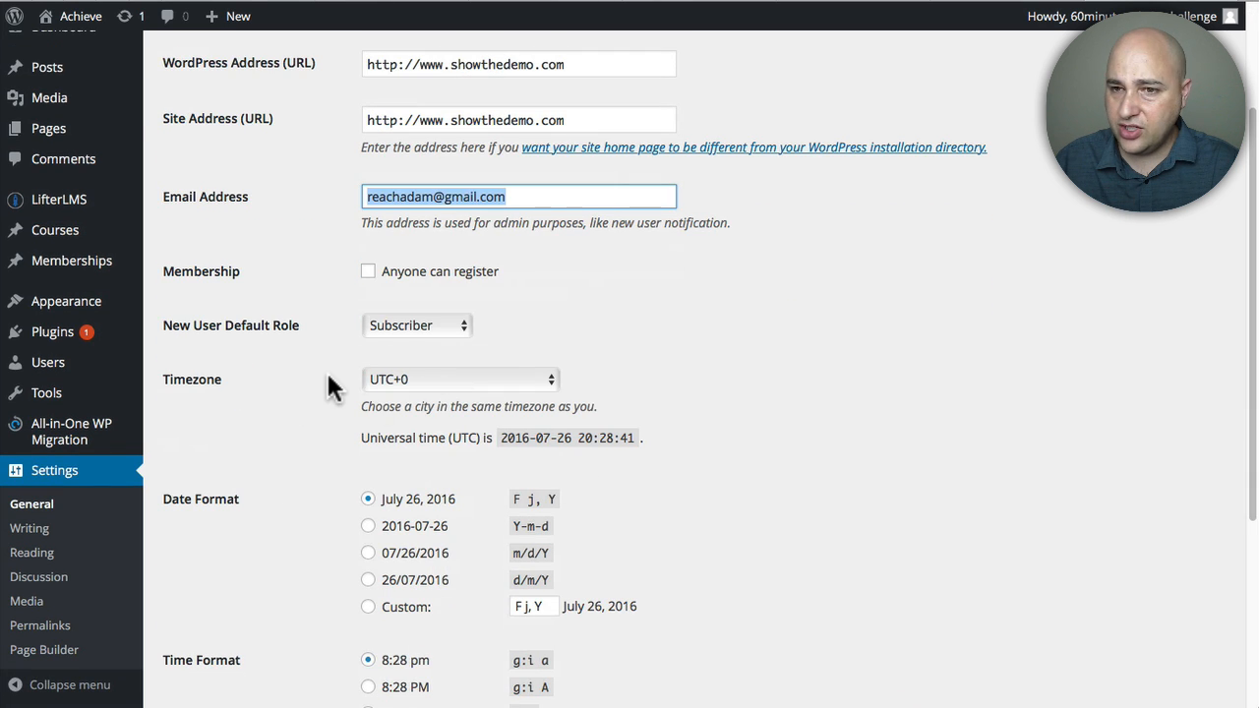
scroll(325, 370, "down", 10)
scroll(326, 370, "up", 15)
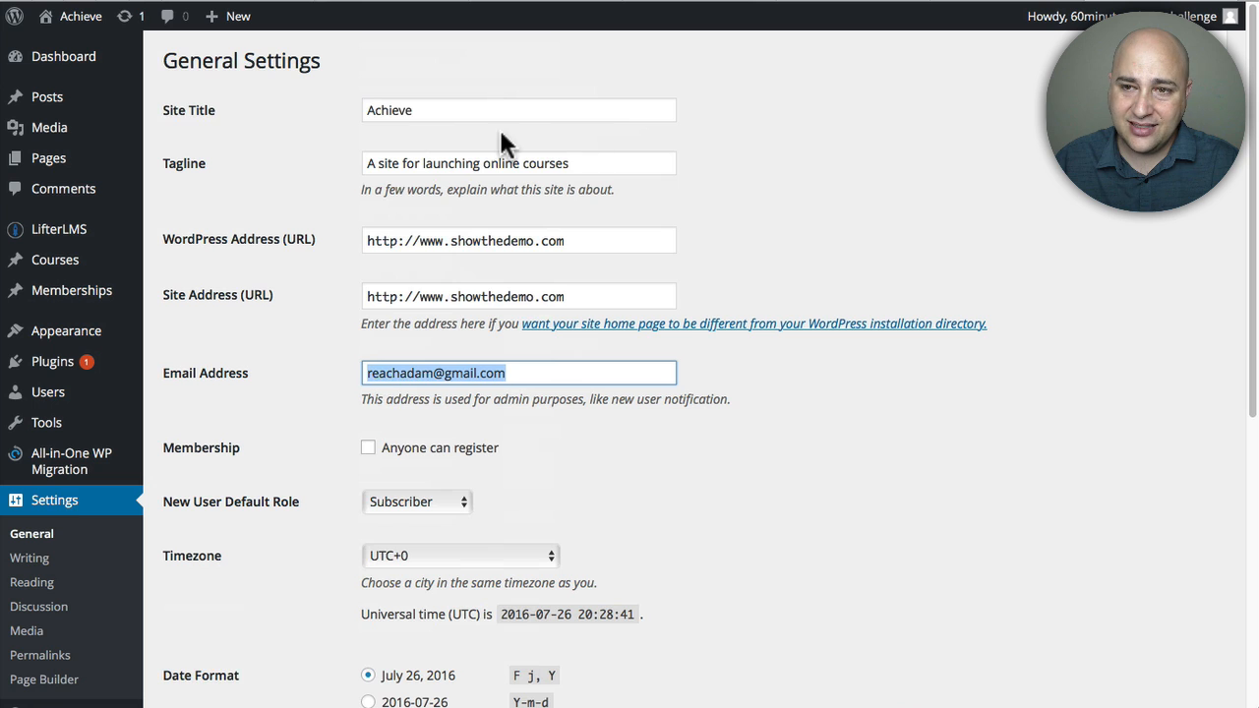
left_click_drag(469, 104, 466, 77)
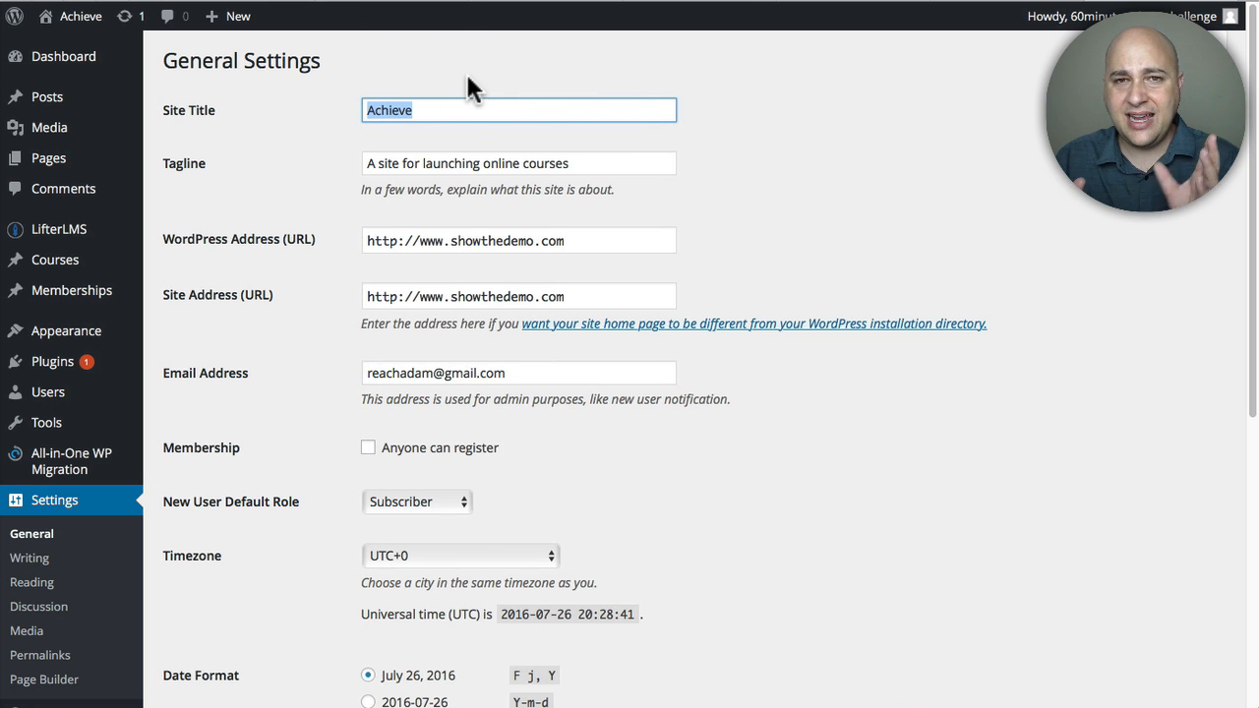
scroll(282, 268, "down", 12)
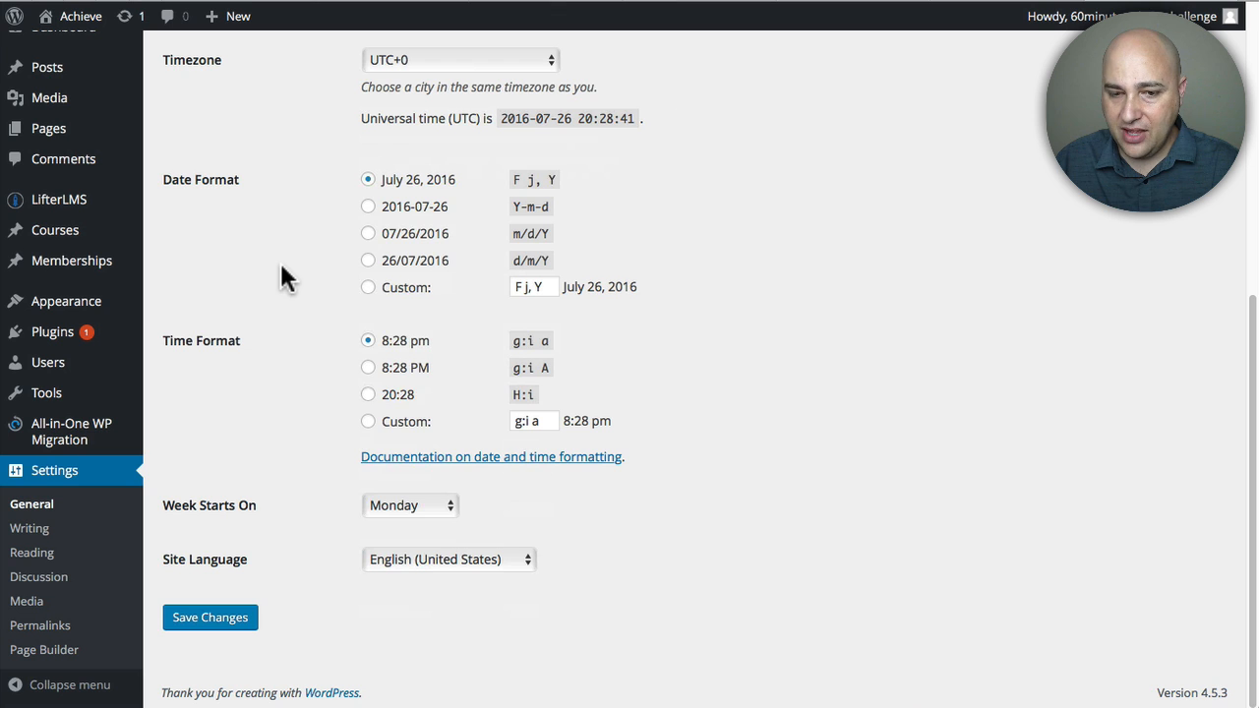
scroll(283, 256, "up", 12)
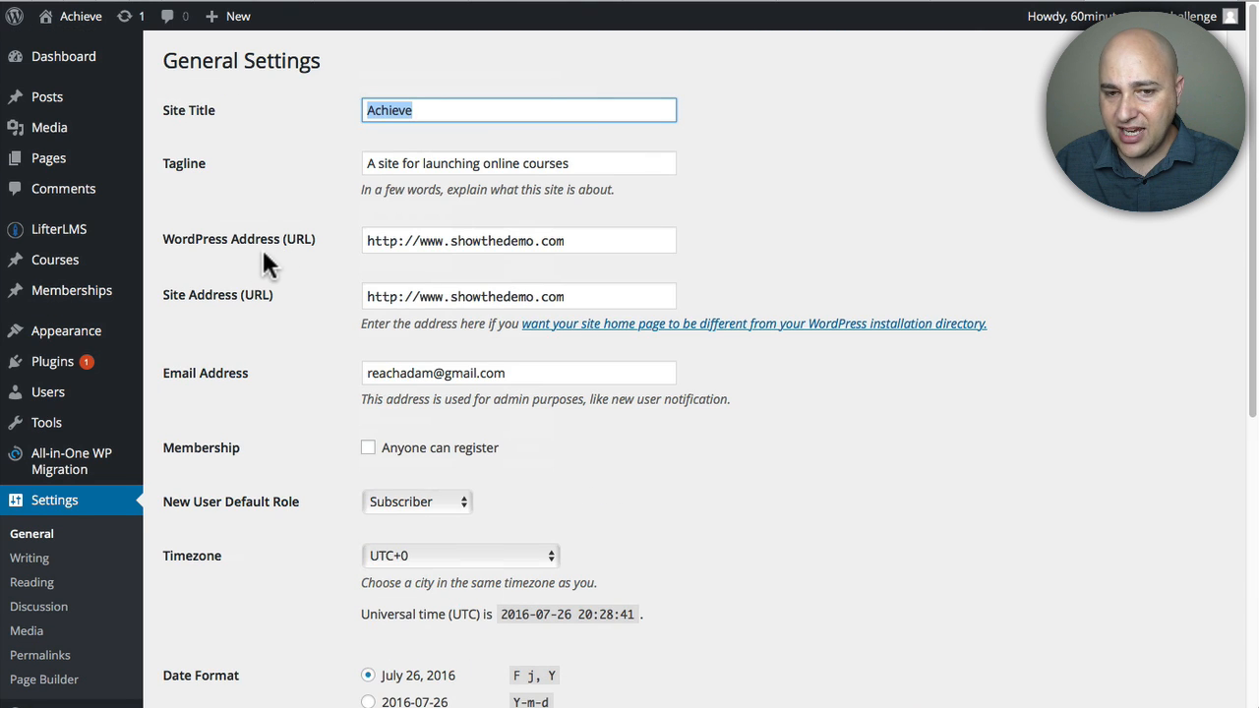
Step: Check the sender email and sender name 'Site' on the LifterLMS Engagements tab
left_click(61, 232)
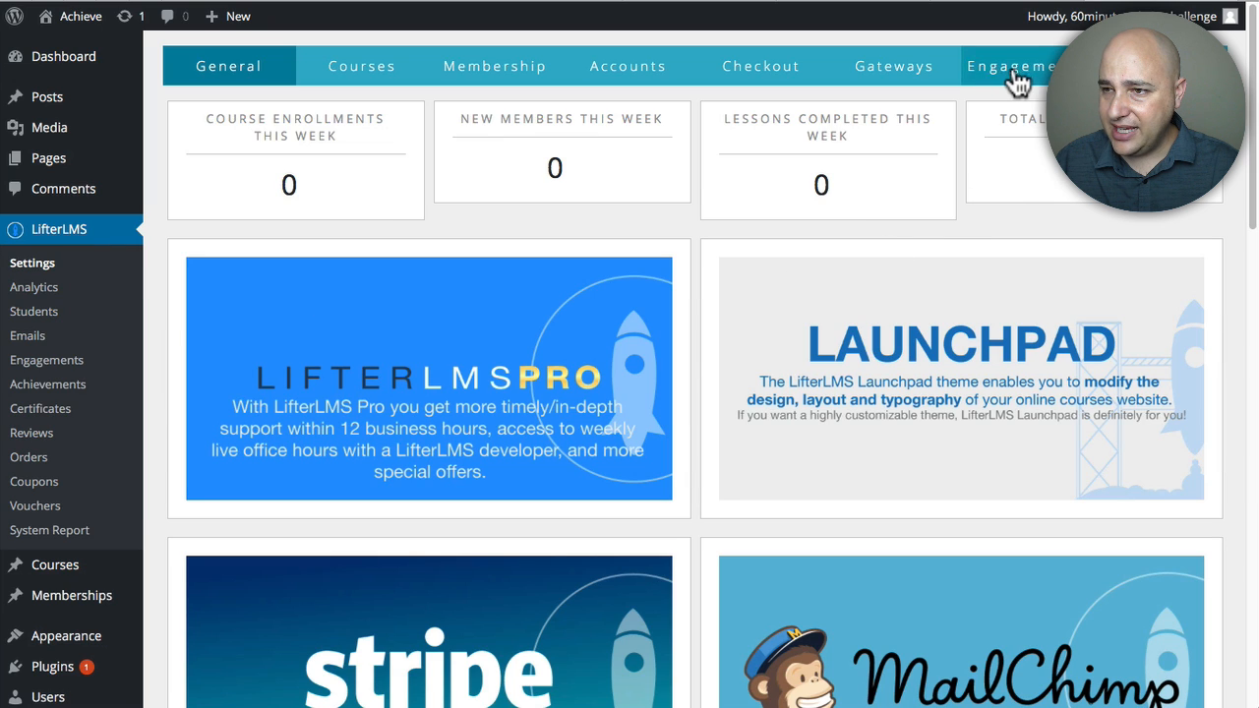
left_click(1013, 73)
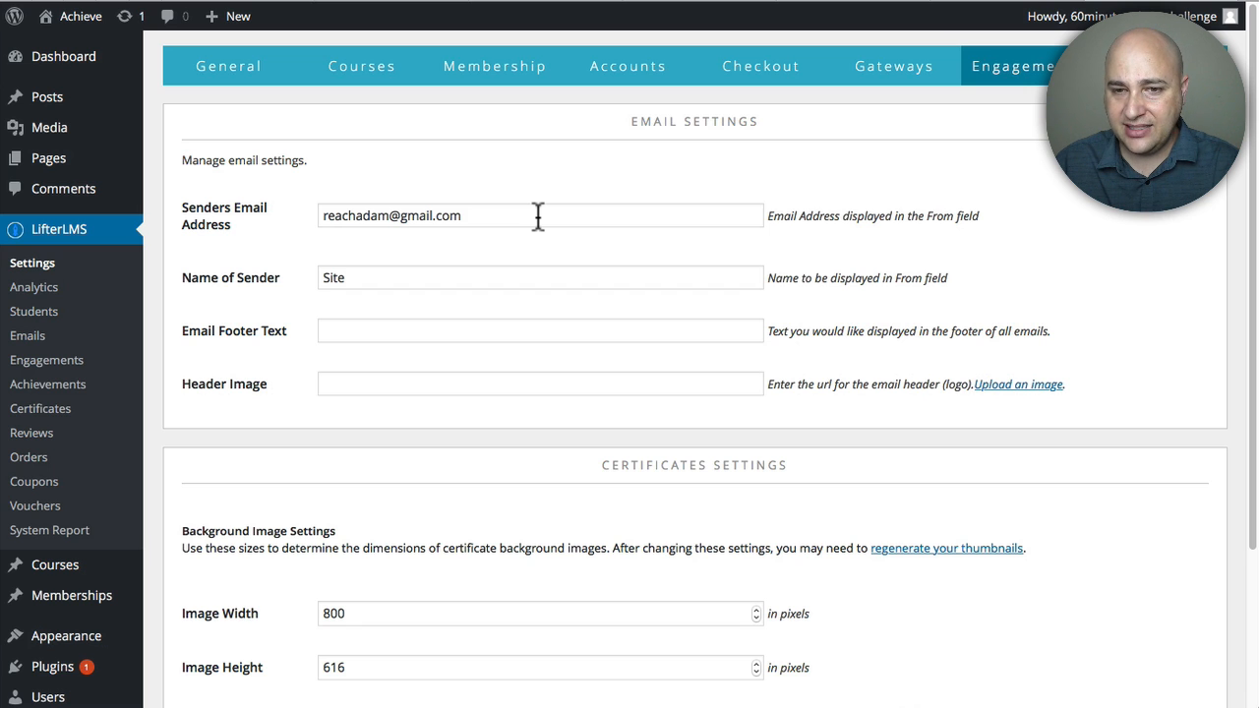
left_click(531, 215)
key("super+a")
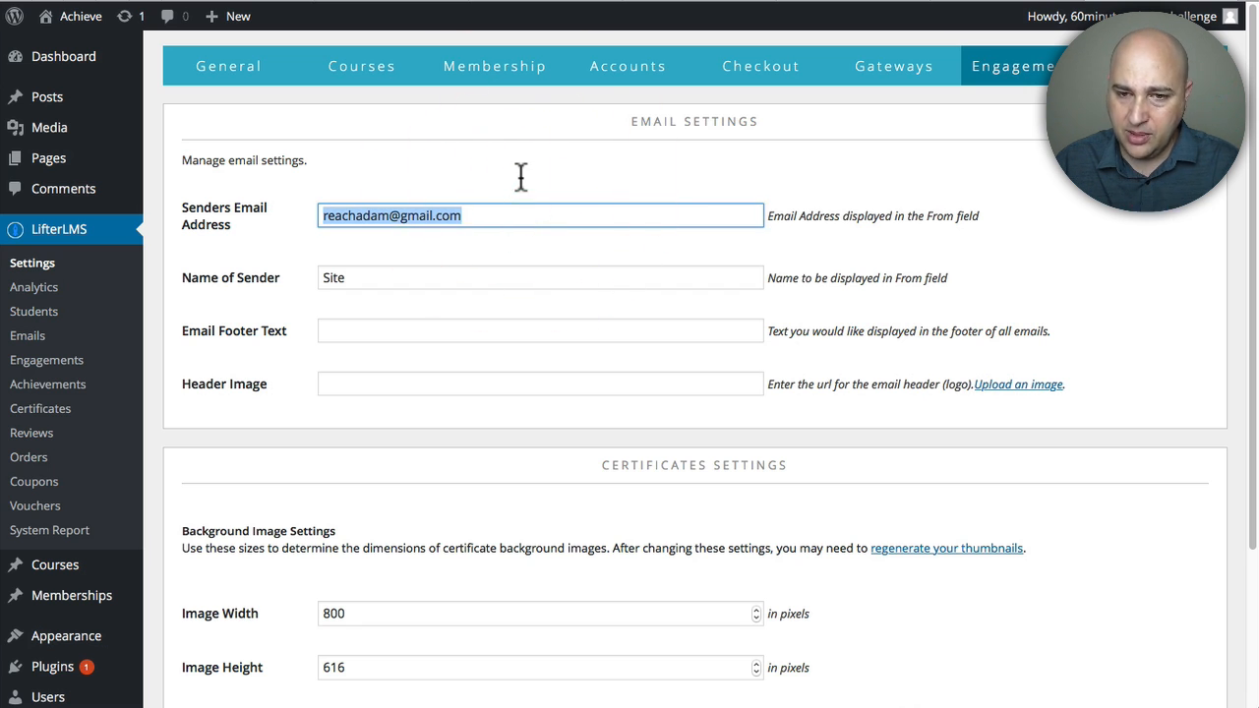
left_click(421, 278)
key("super+a")
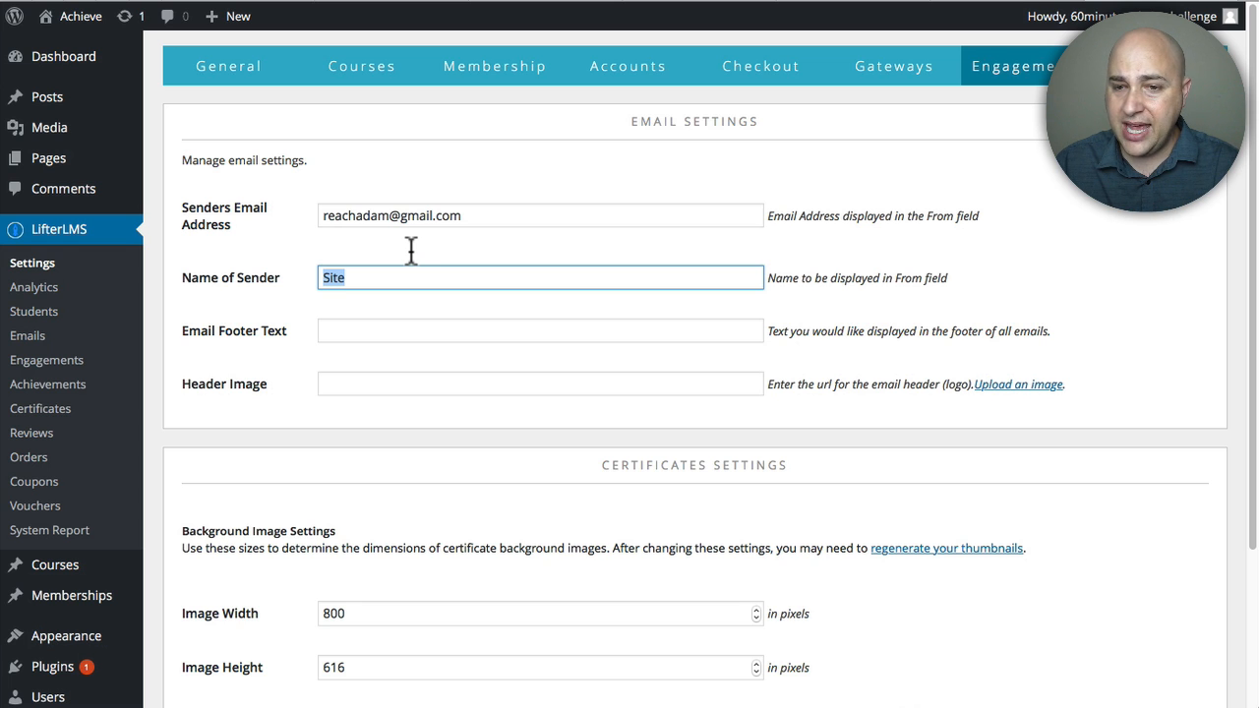
left_click(260, 245)
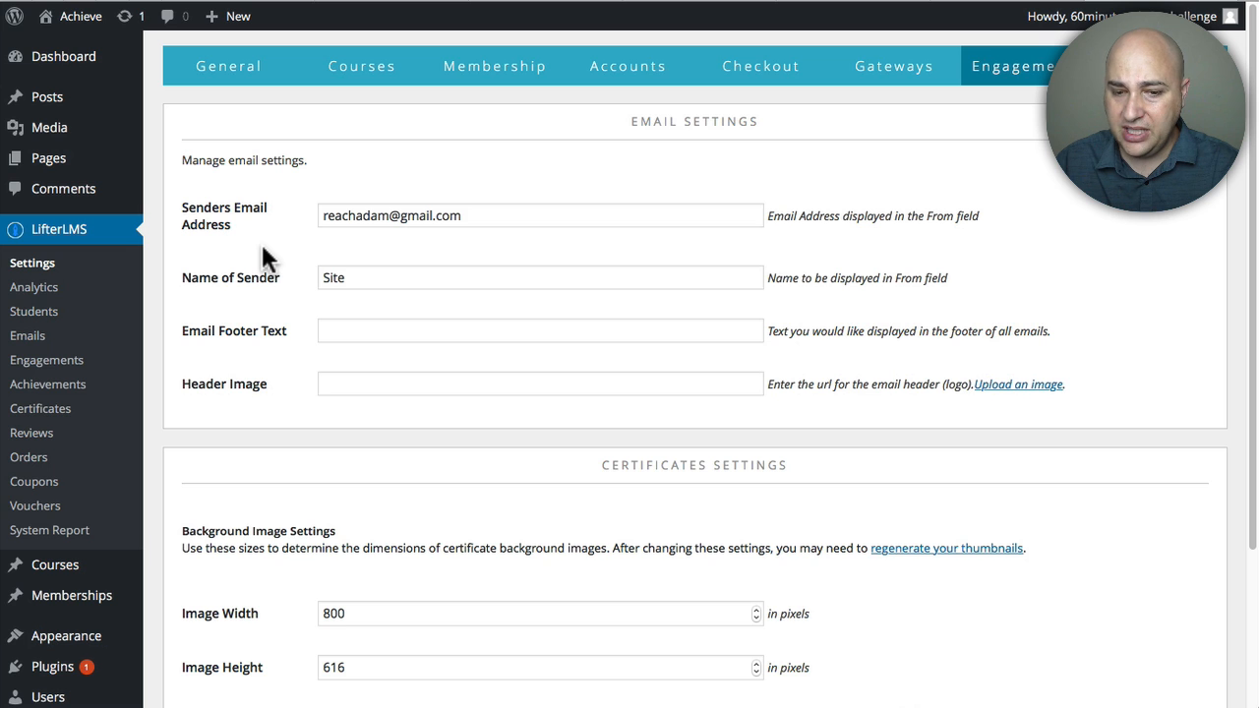
scroll(264, 257, "down", 1)
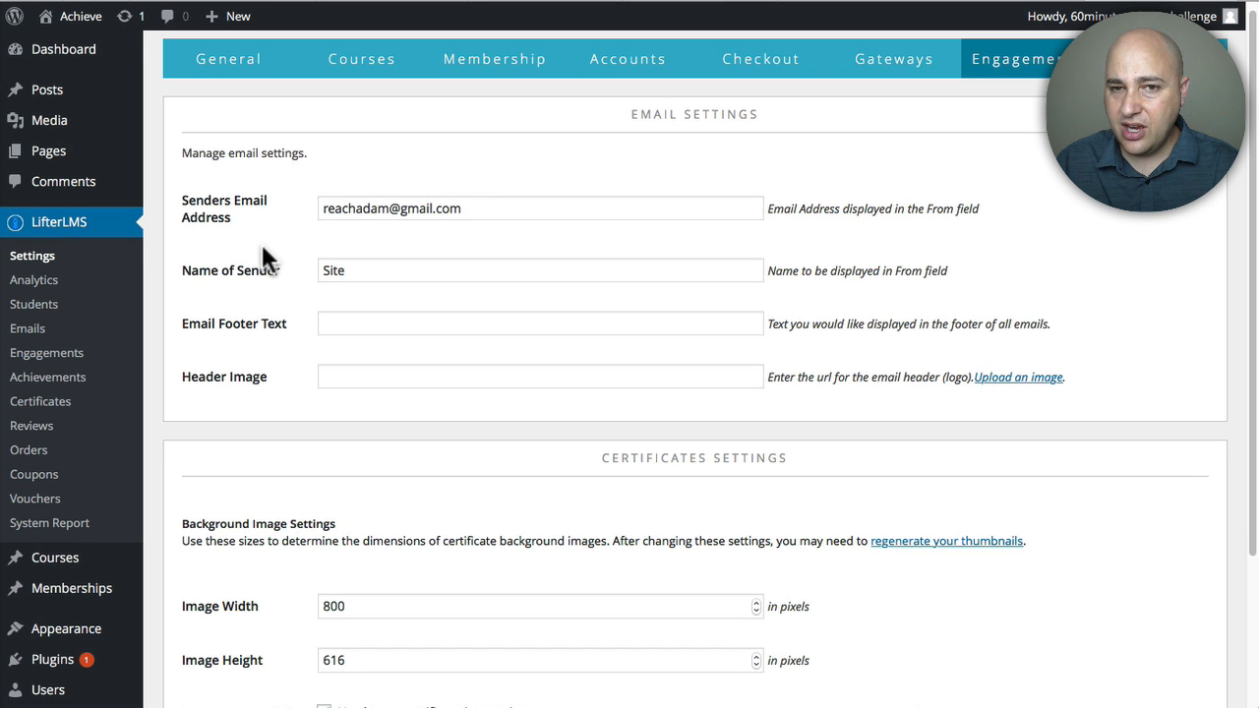
scroll(266, 259, "down", 5)
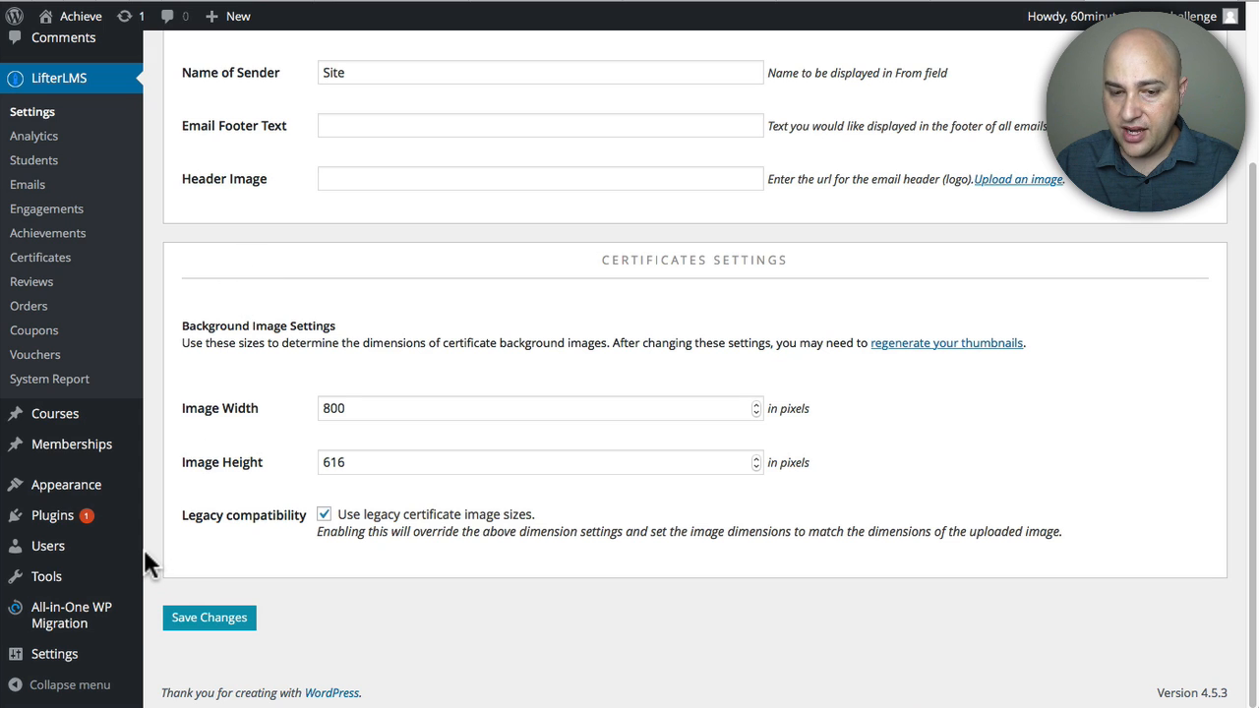
mouse_move(138, 561)
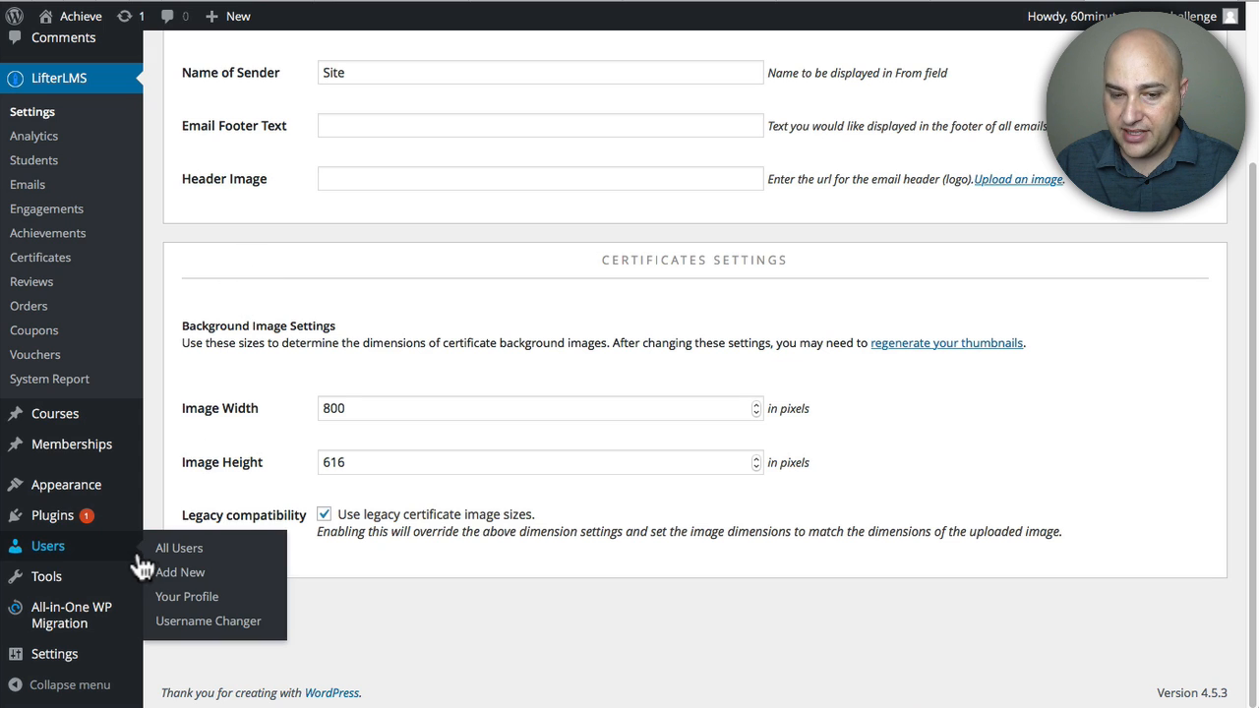
Step: View Users > All Users, showing the single Administrator account with 0 posts
left_click(45, 546)
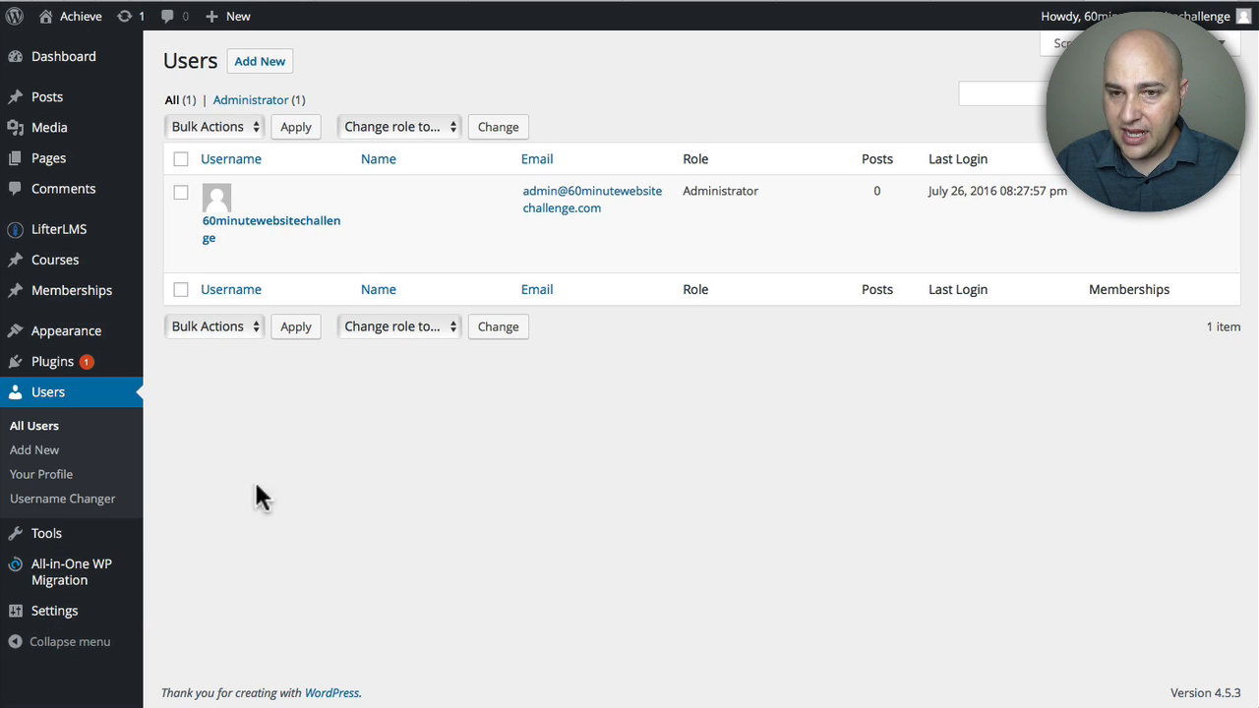
mouse_move(435, 241)
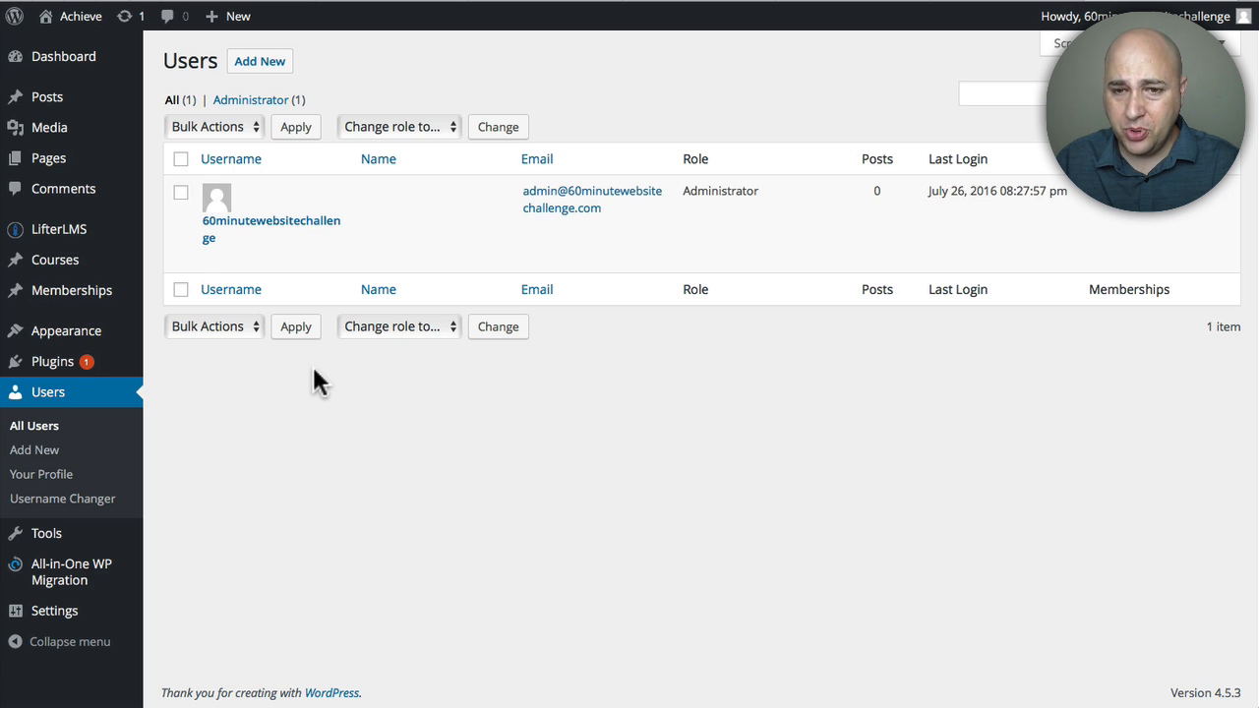
mouse_move(266, 228)
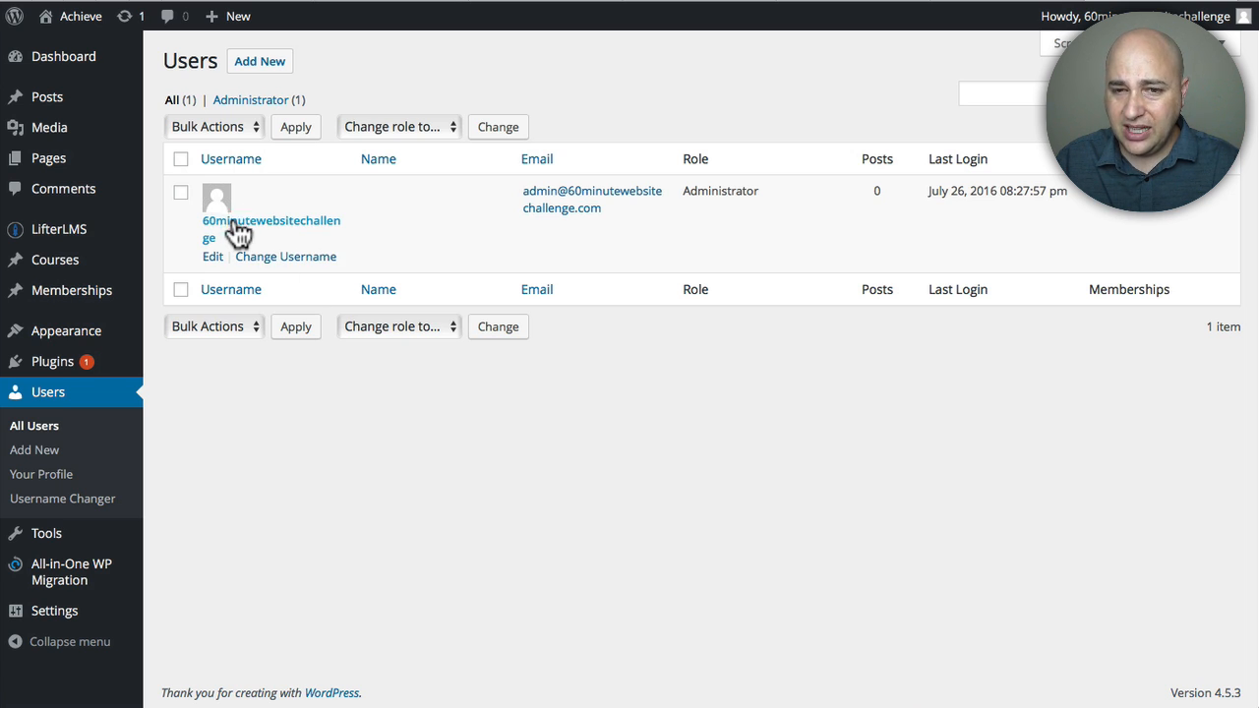
Step: Open the administrator's profile and review the siteadmin nickname and public display name choices
left_click(239, 229)
scroll(317, 244, "down", 3)
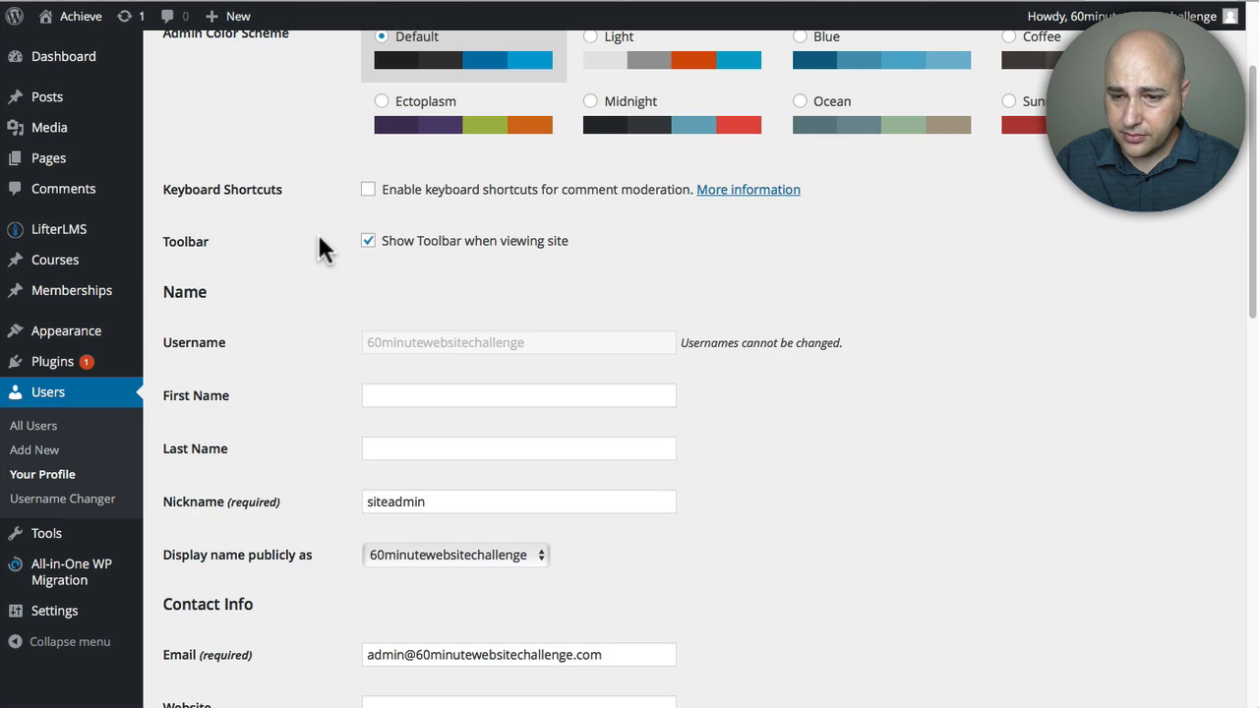
scroll(318, 237, "down", 5)
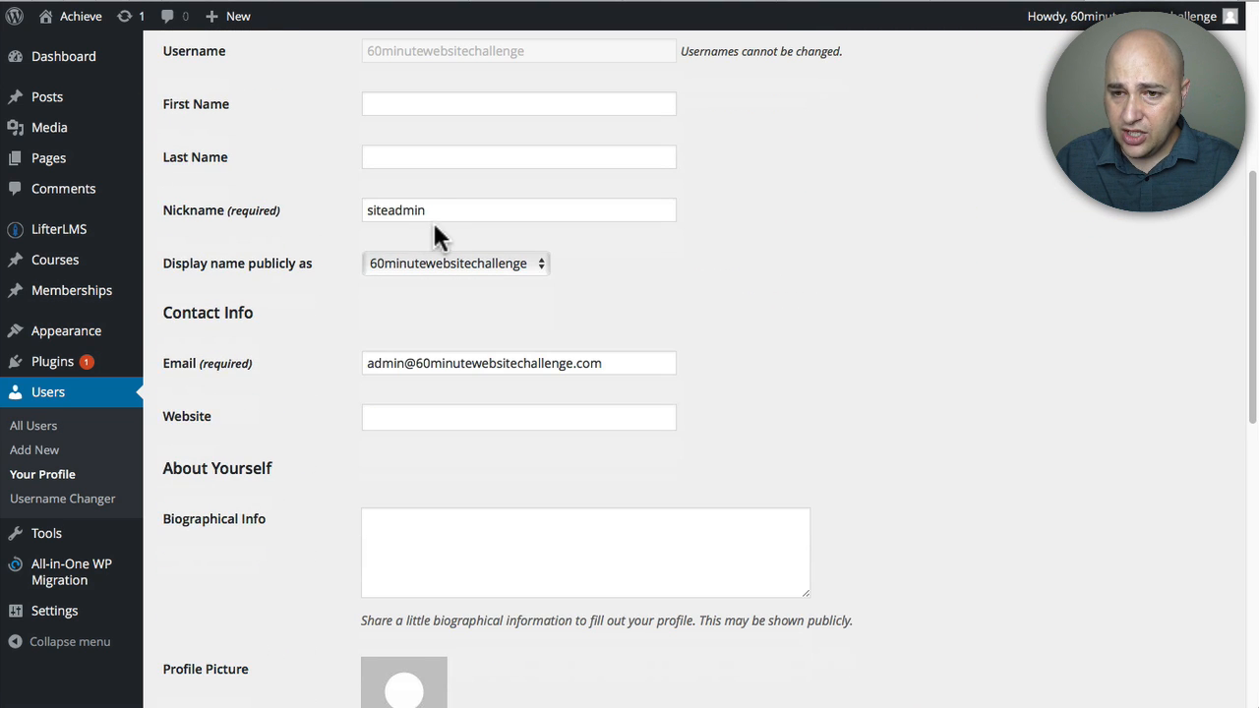
left_click_drag(423, 210, 279, 197)
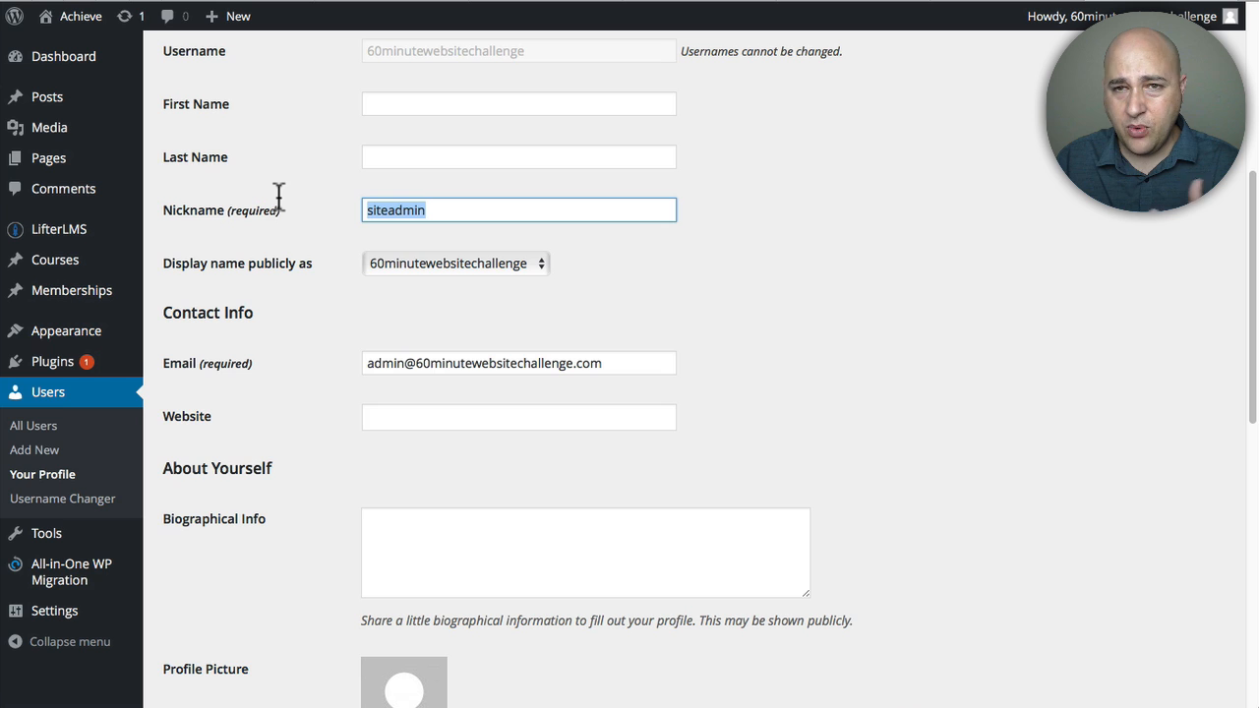
left_click(429, 260)
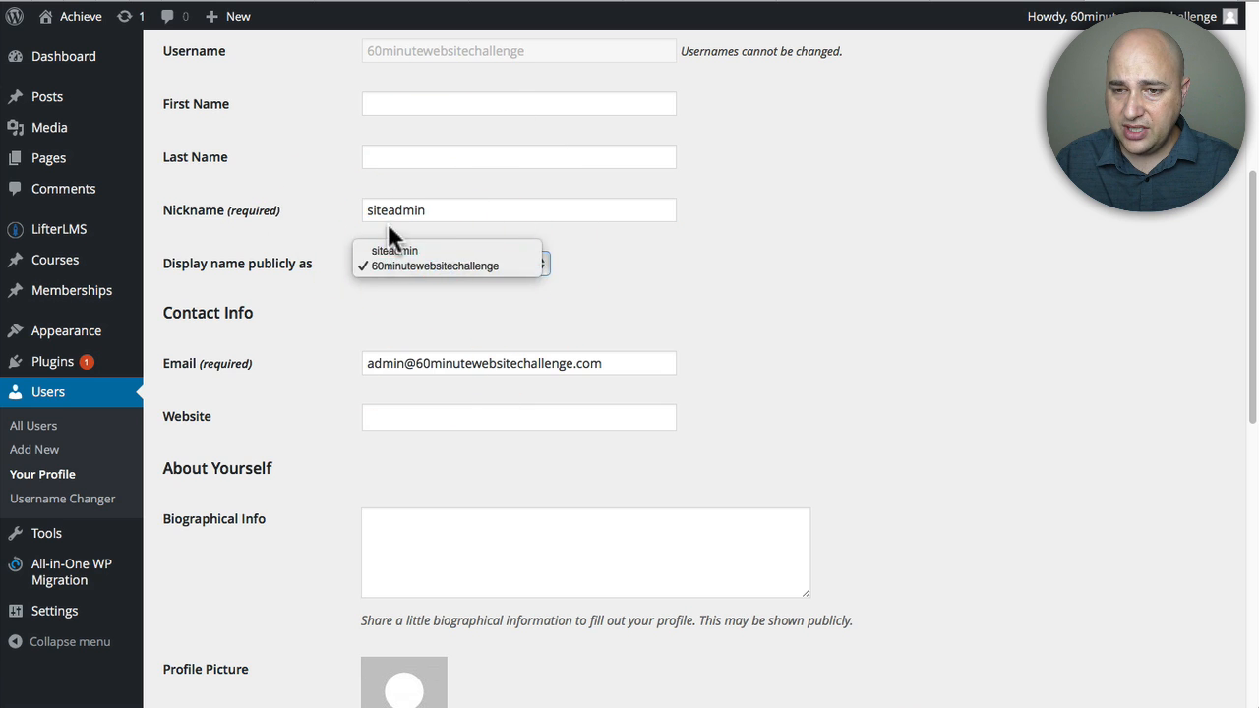
left_click(340, 222)
Step: Change the nickname to the author's name with WPCrafter and make it the public display name
left_click_drag(469, 208, 340, 200)
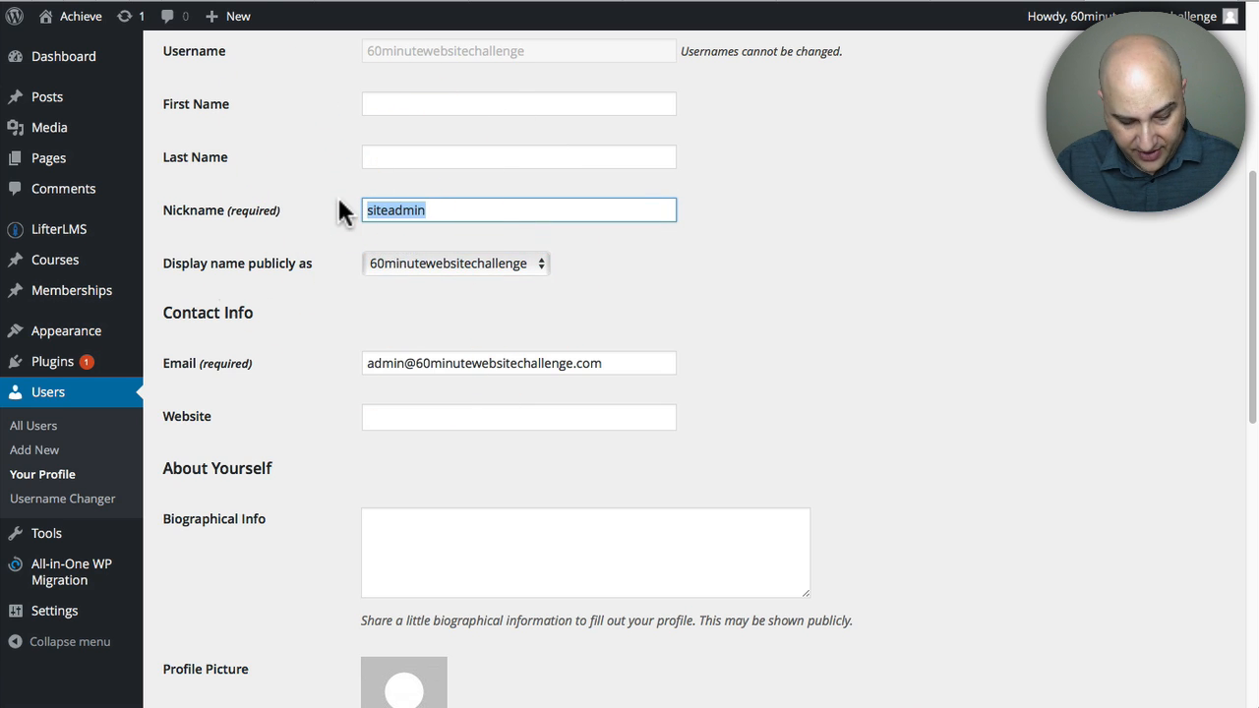
type("Adam")
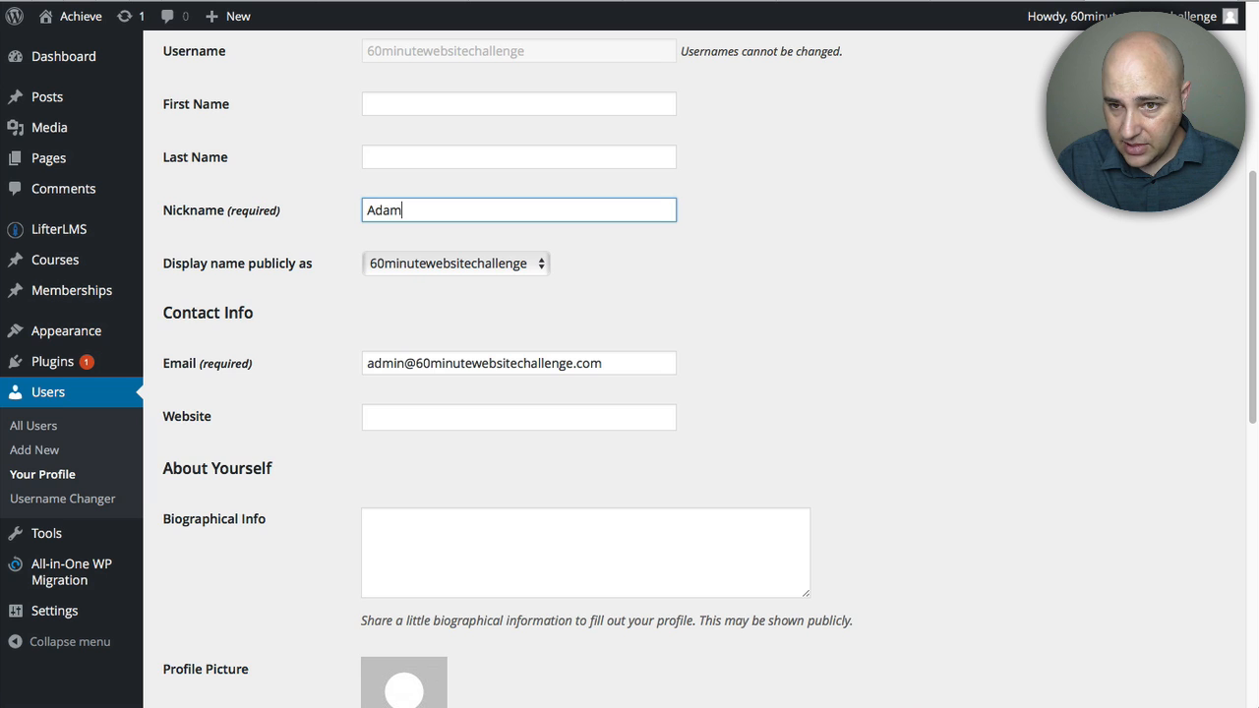
type(" @ WP")
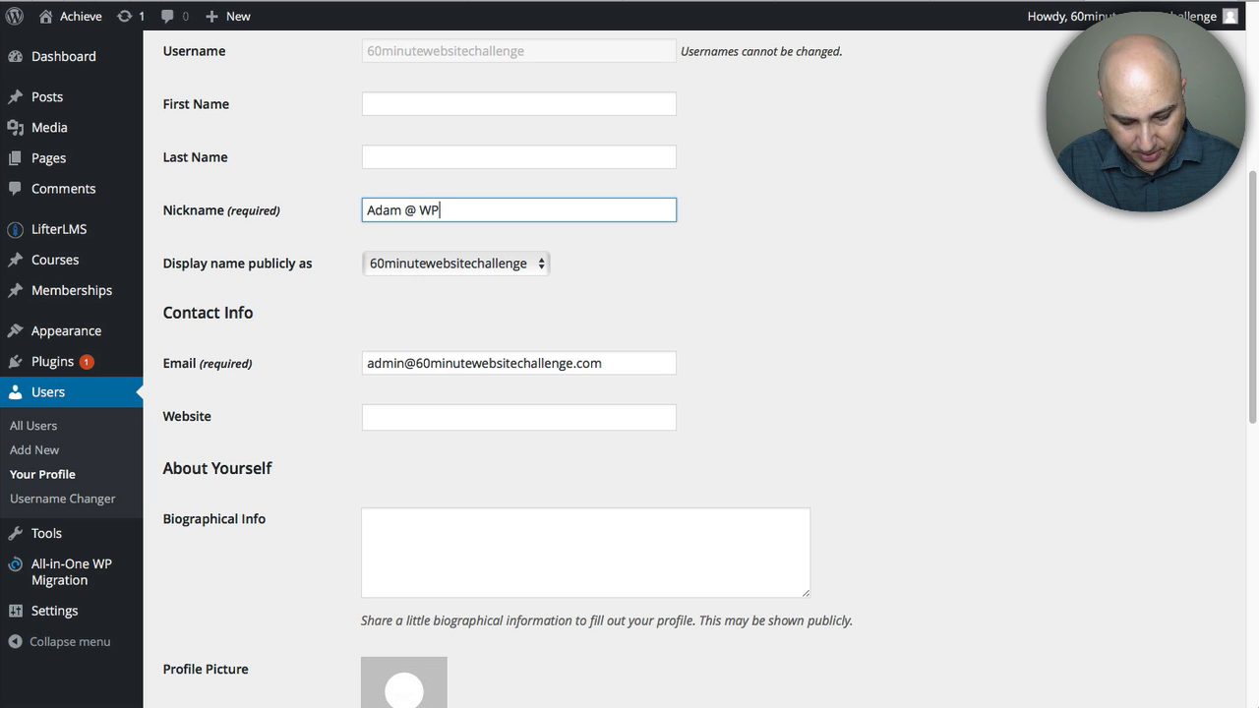
type("Crafter")
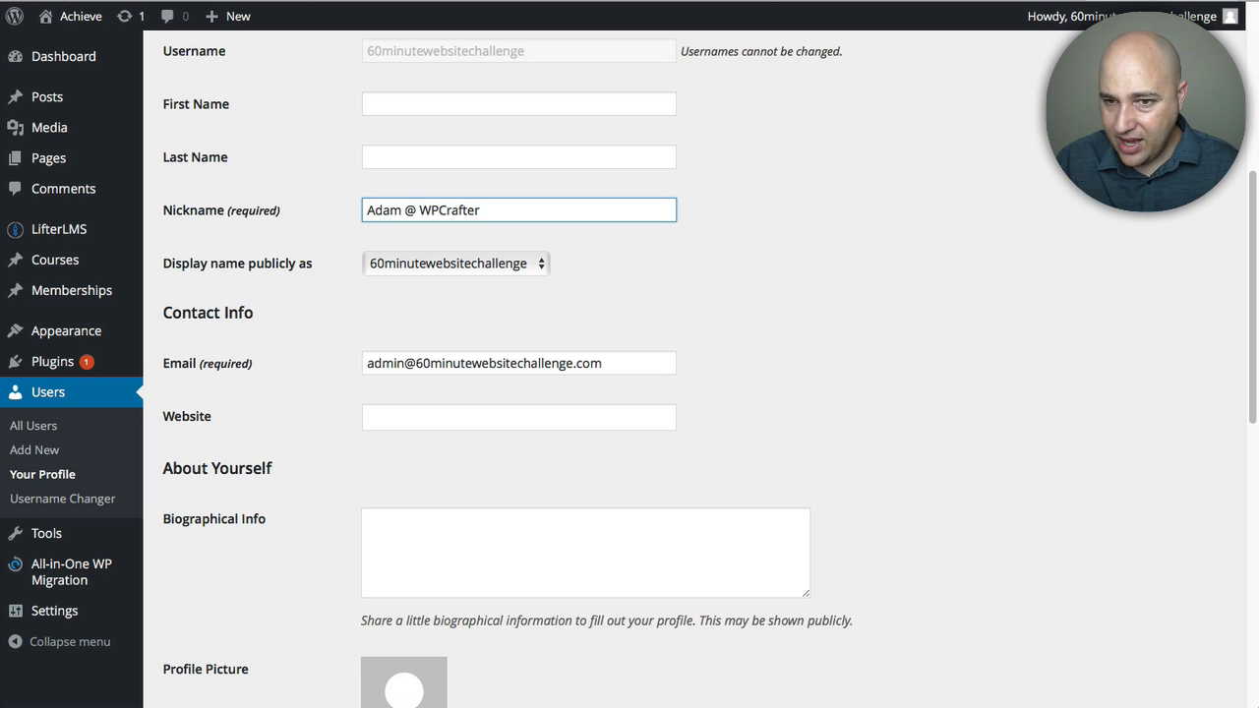
left_click(399, 259)
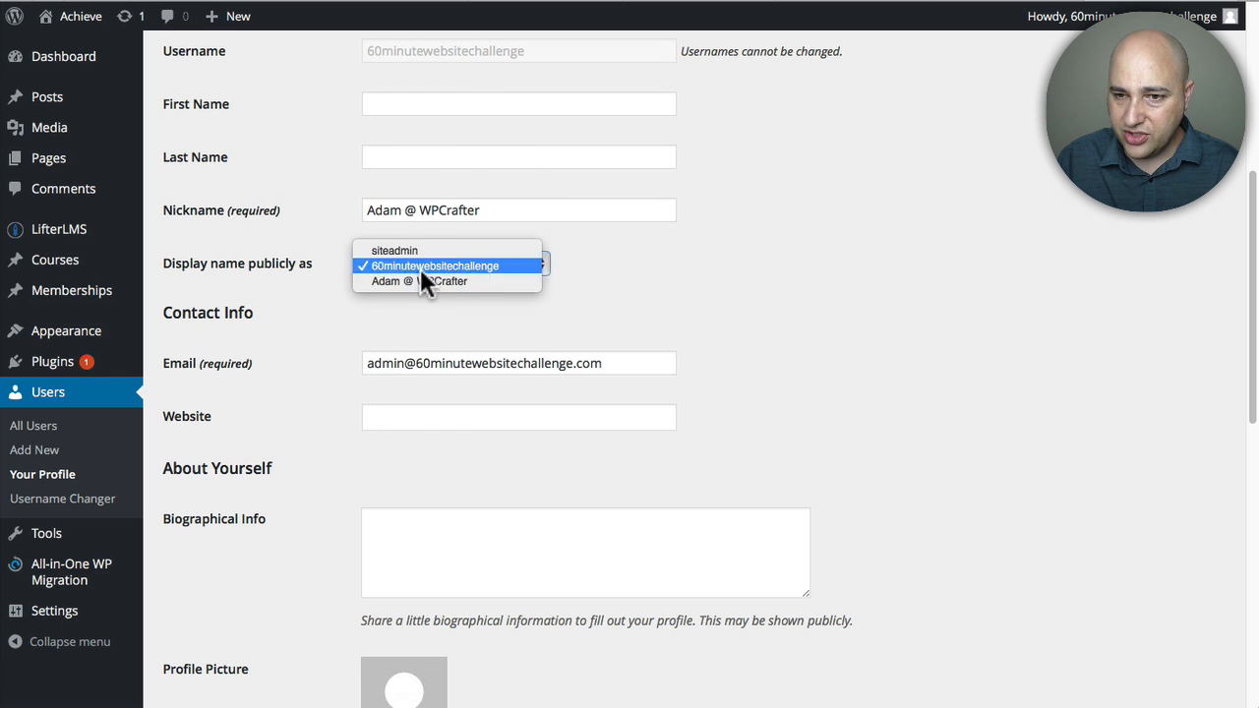
left_click(439, 282)
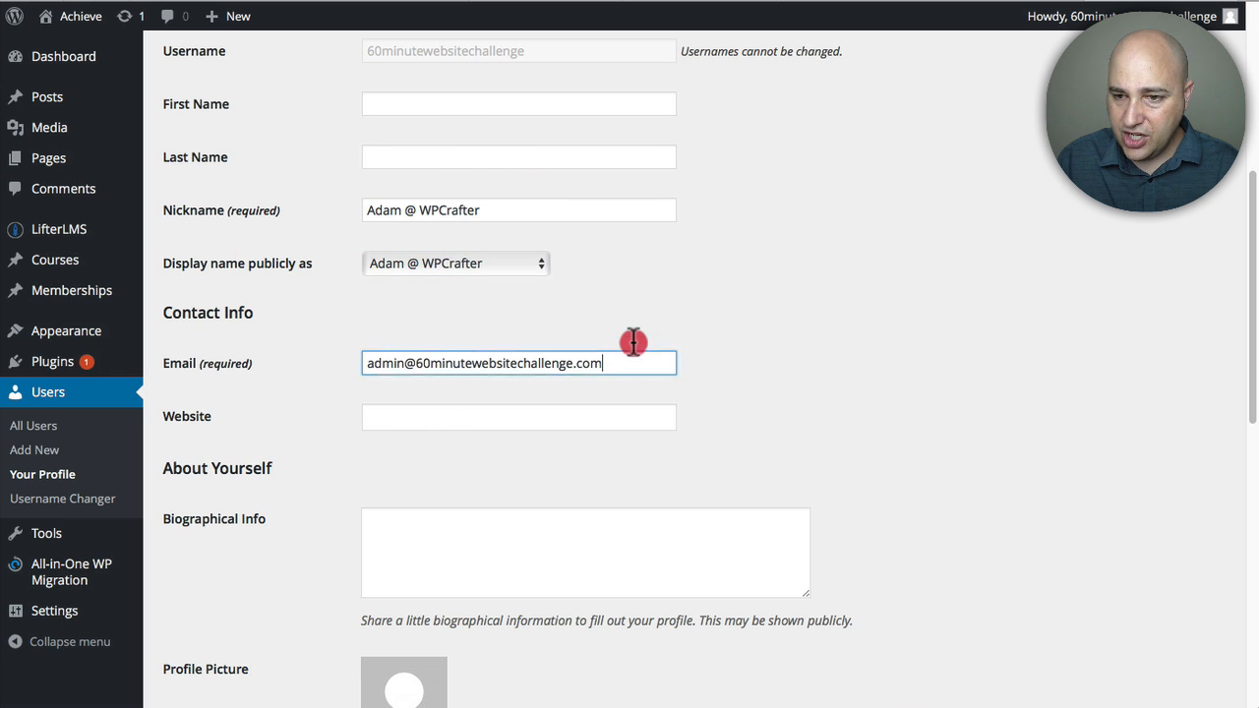
left_click_drag(629, 356, 600, 338)
left_click(311, 362)
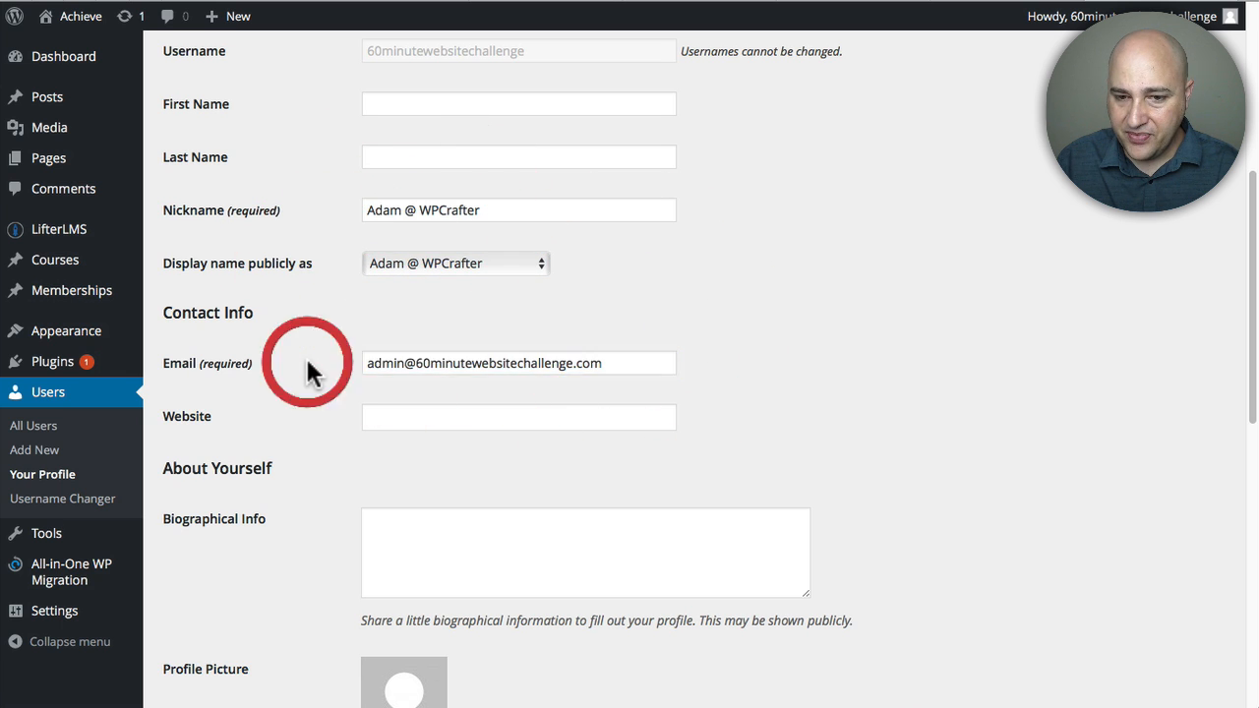
scroll(307, 360, "down", 5)
scroll(307, 364, "down", 2)
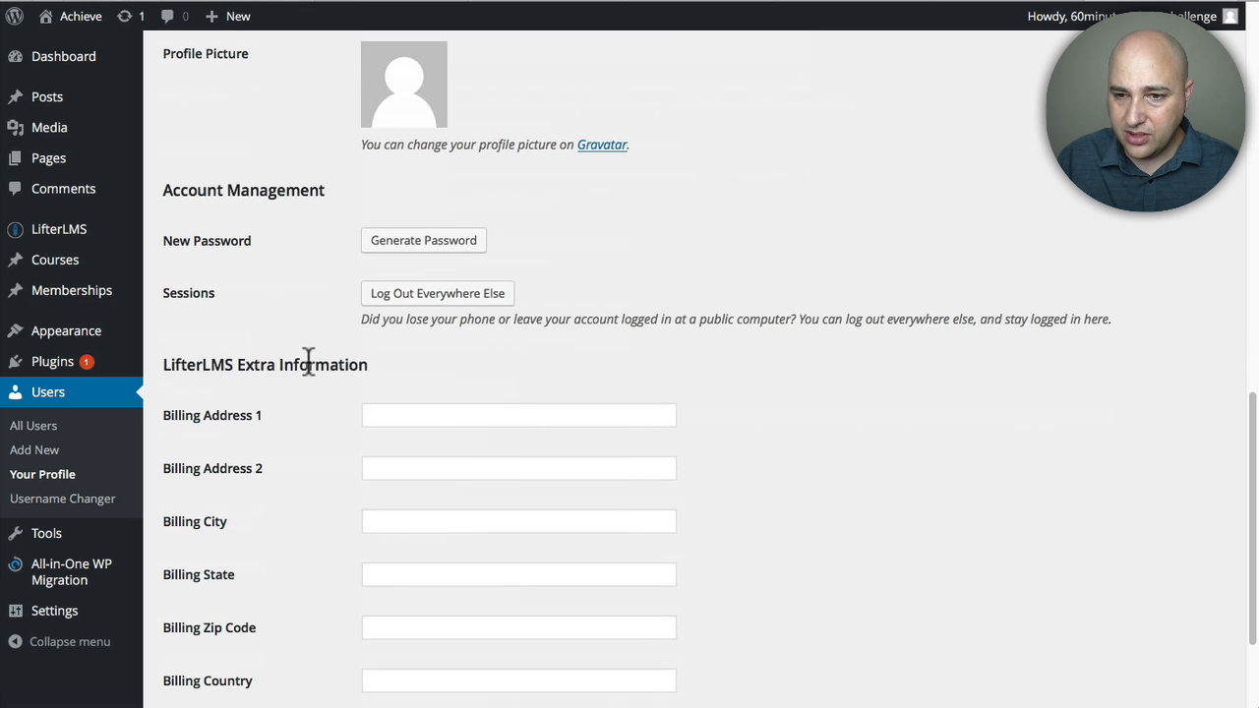
Step: Replace the generated password with a shorter custom one and confirm use of the weak password
left_click(430, 242)
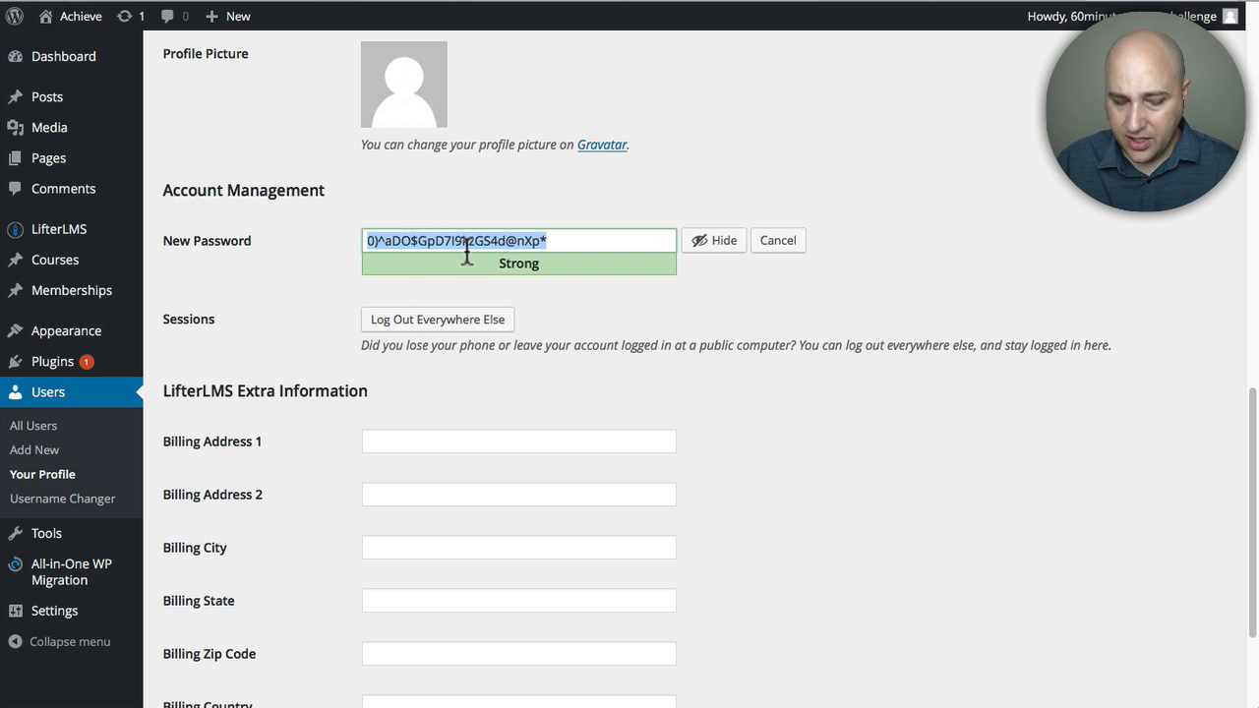
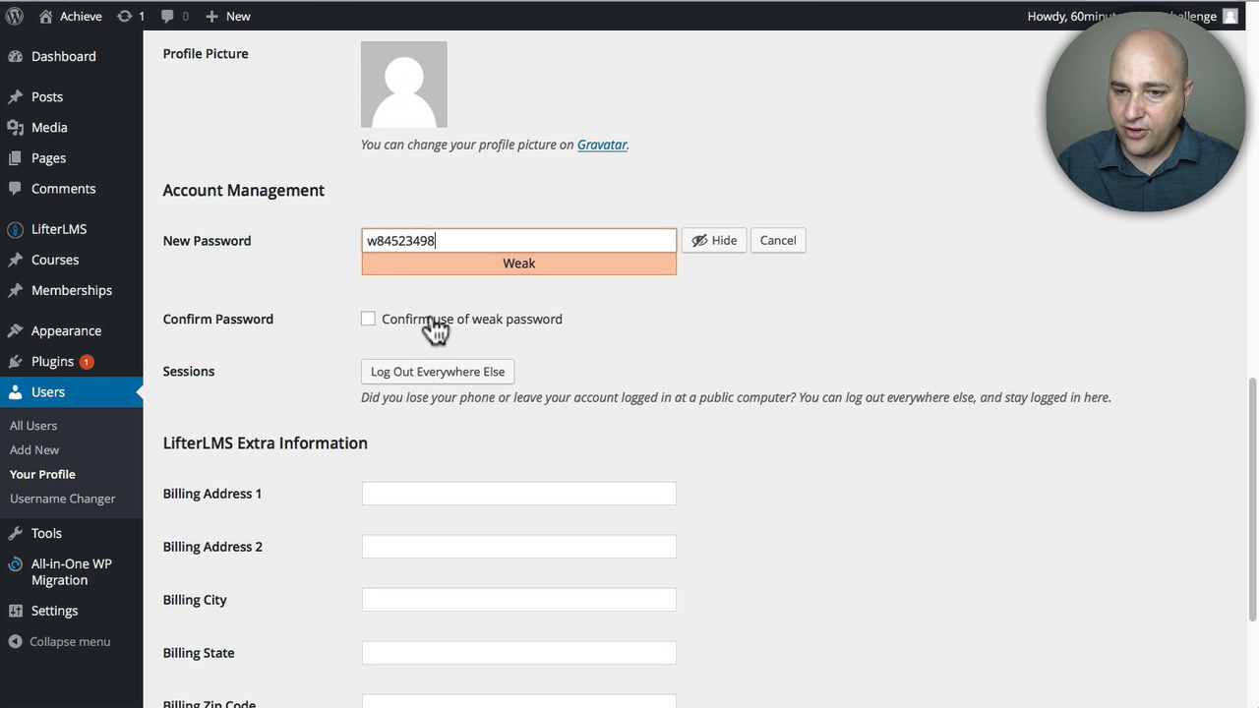
left_click(327, 312)
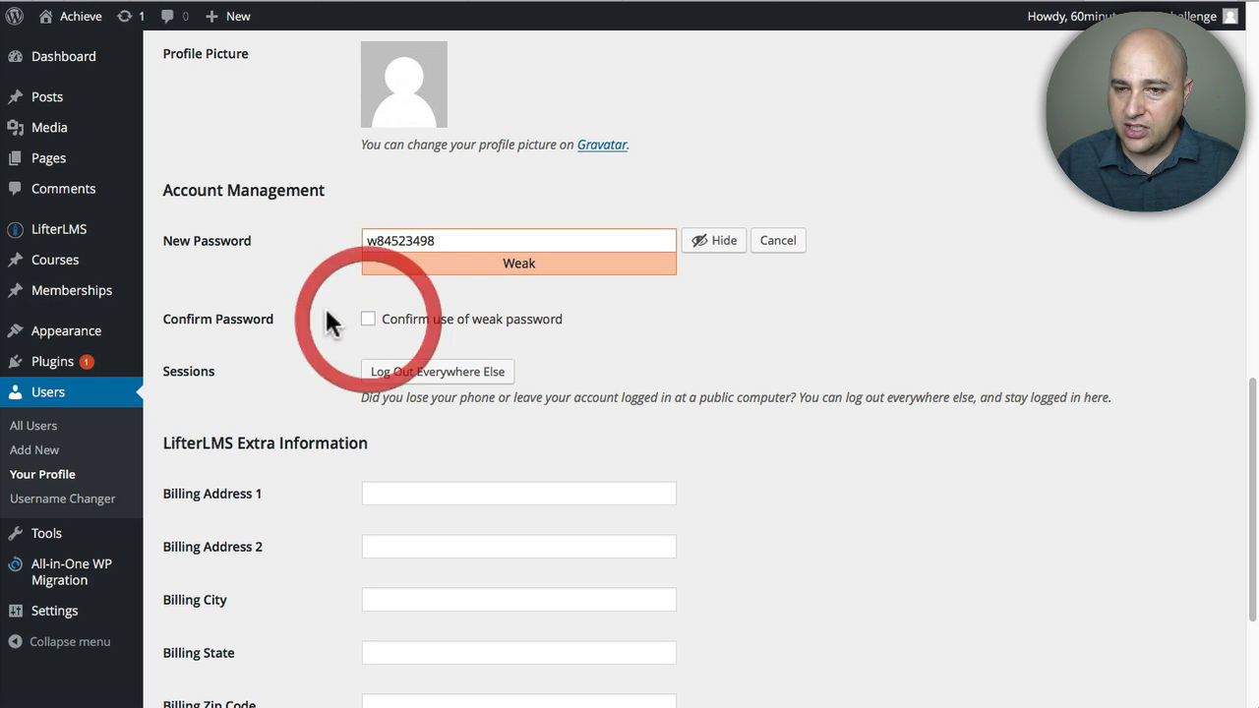
left_click(326, 313)
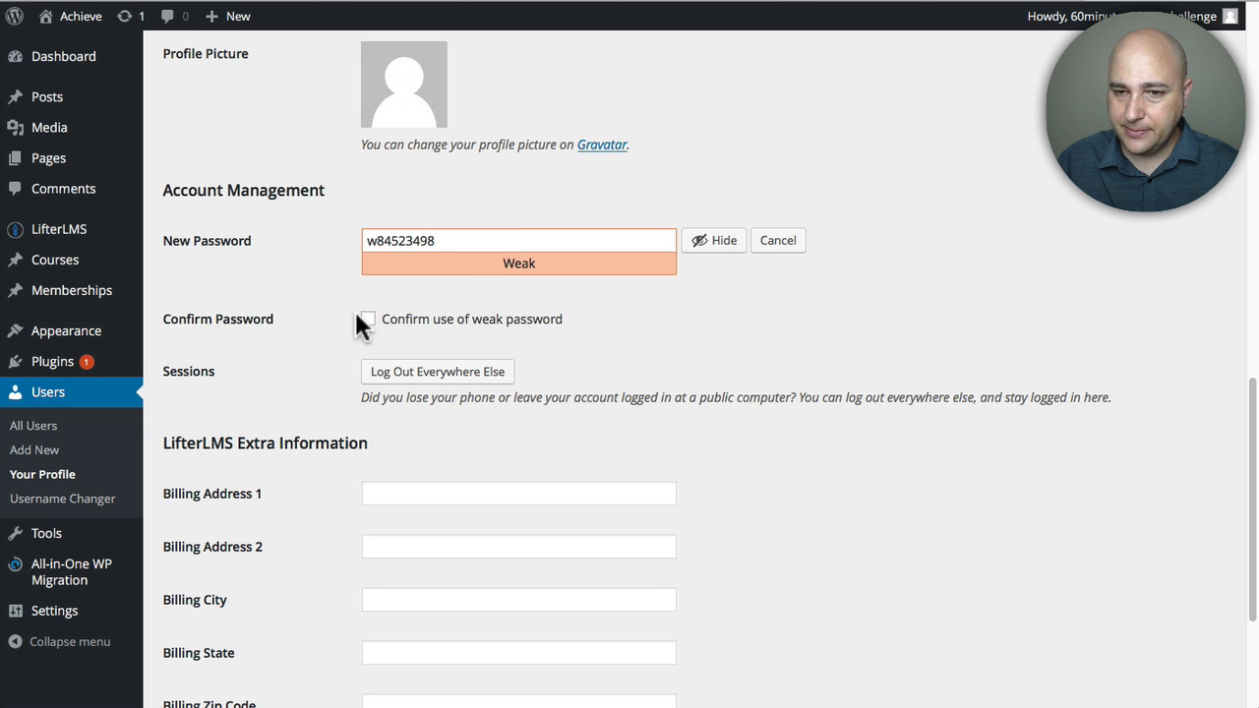
scroll(329, 319, "down", 5)
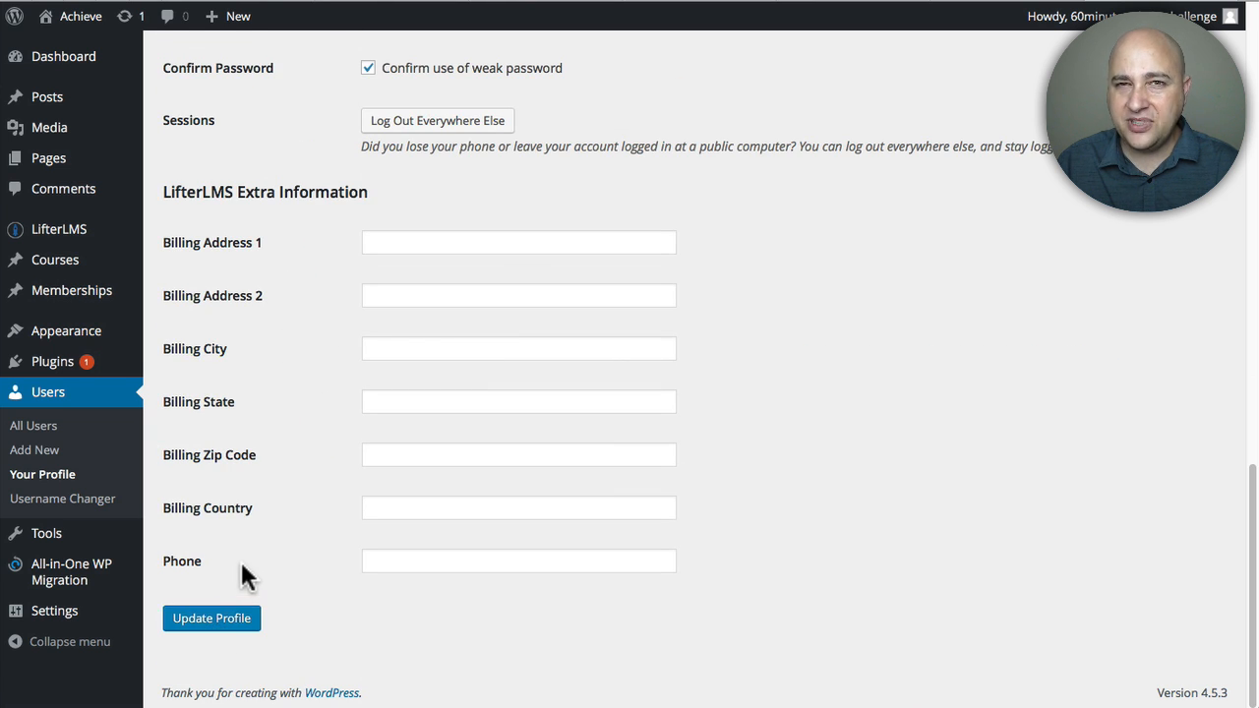
scroll(241, 557, "up", 10)
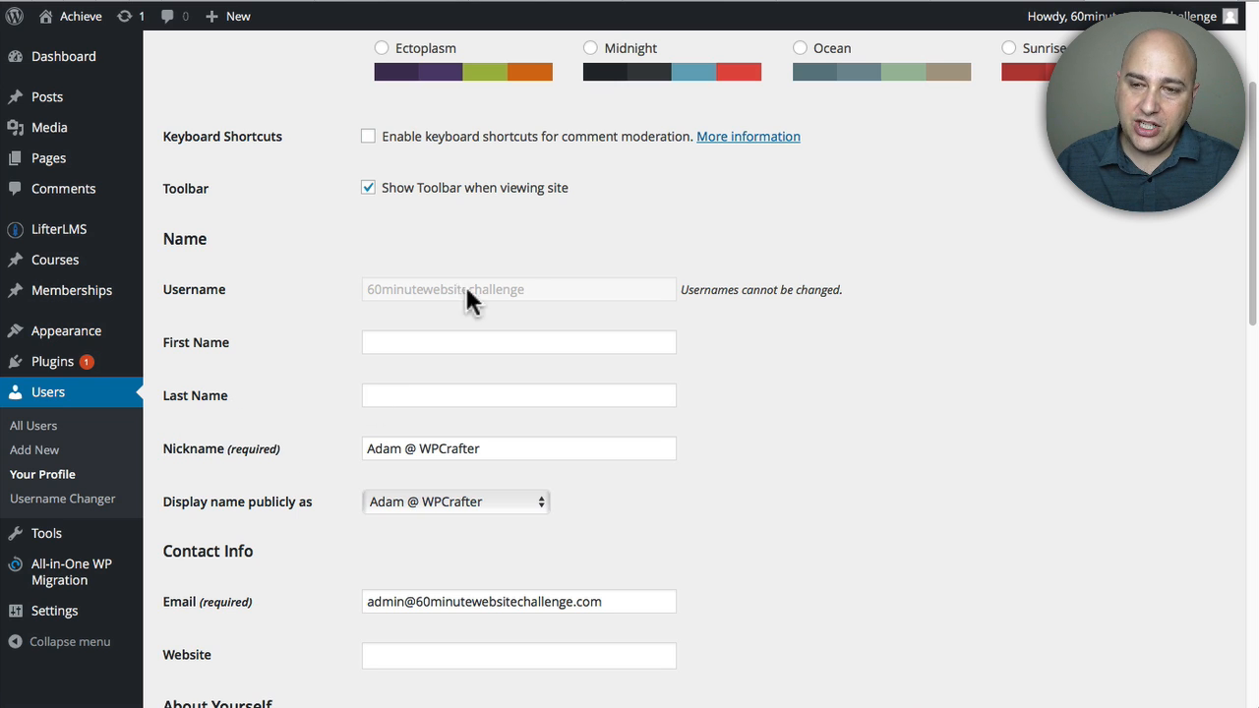
Step: Check that the username field can't be changed, then head to the Plugins page
left_click_drag(526, 287, 342, 295)
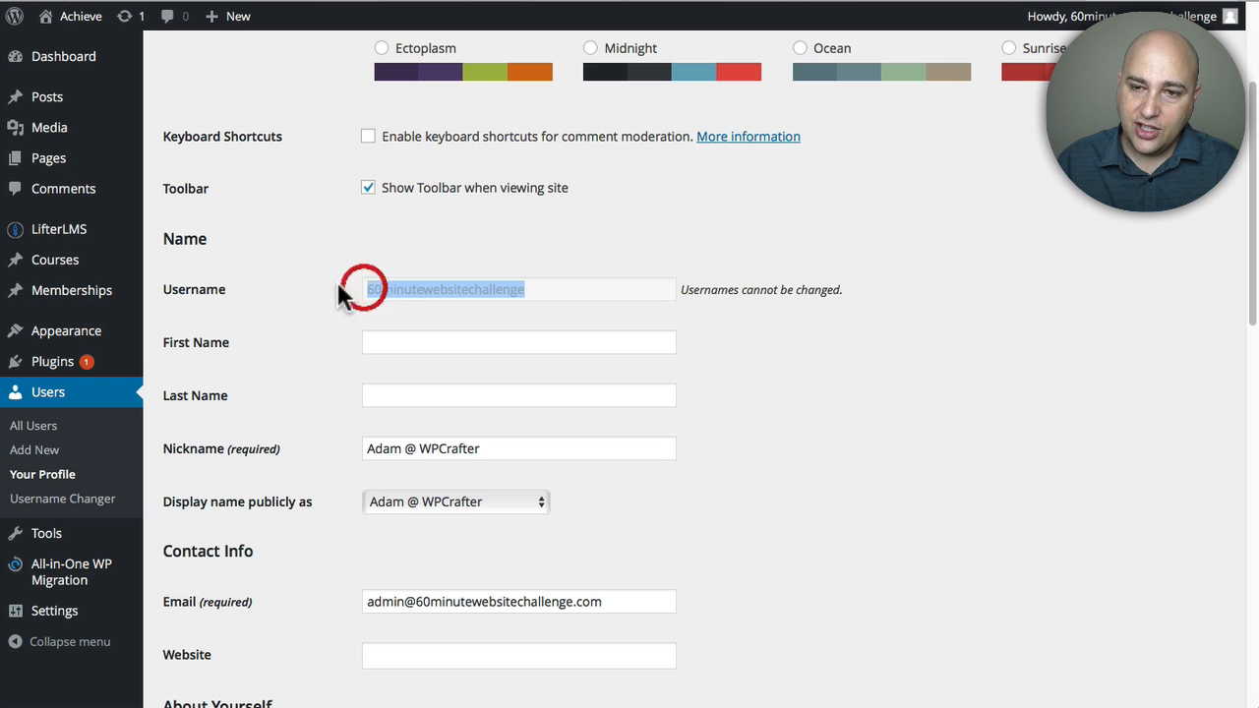
left_click(286, 277)
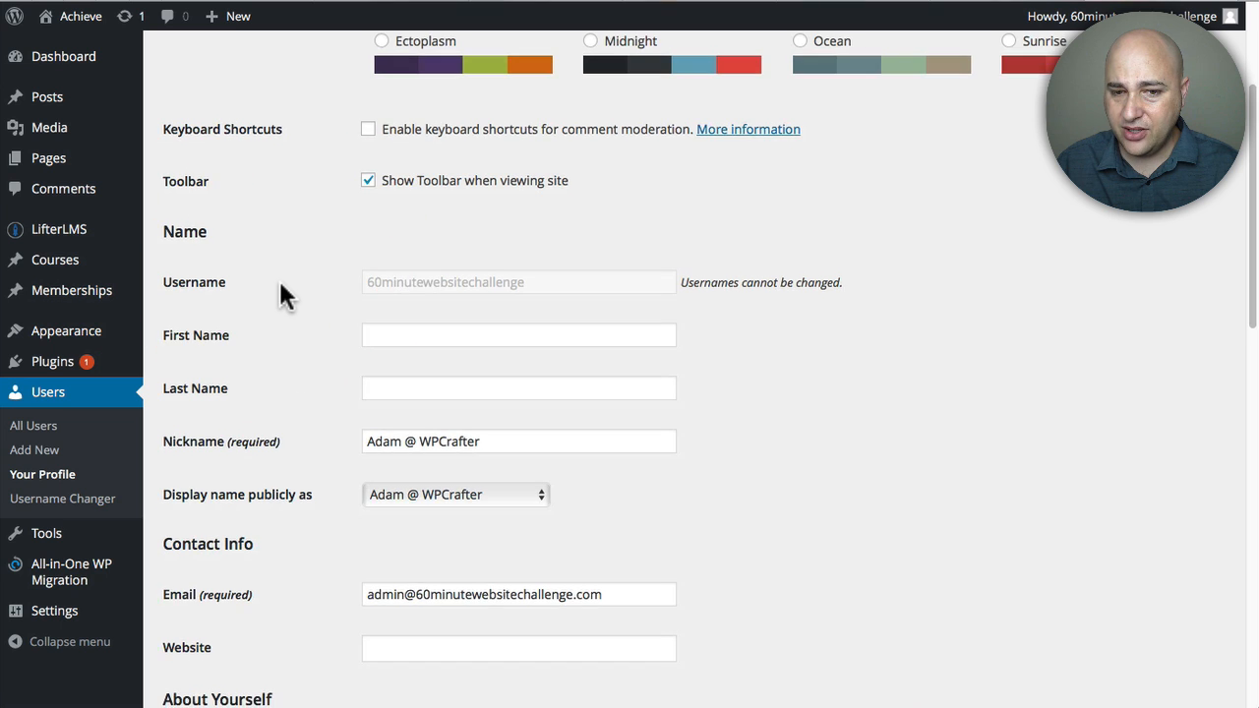
scroll(276, 283, "up", 1)
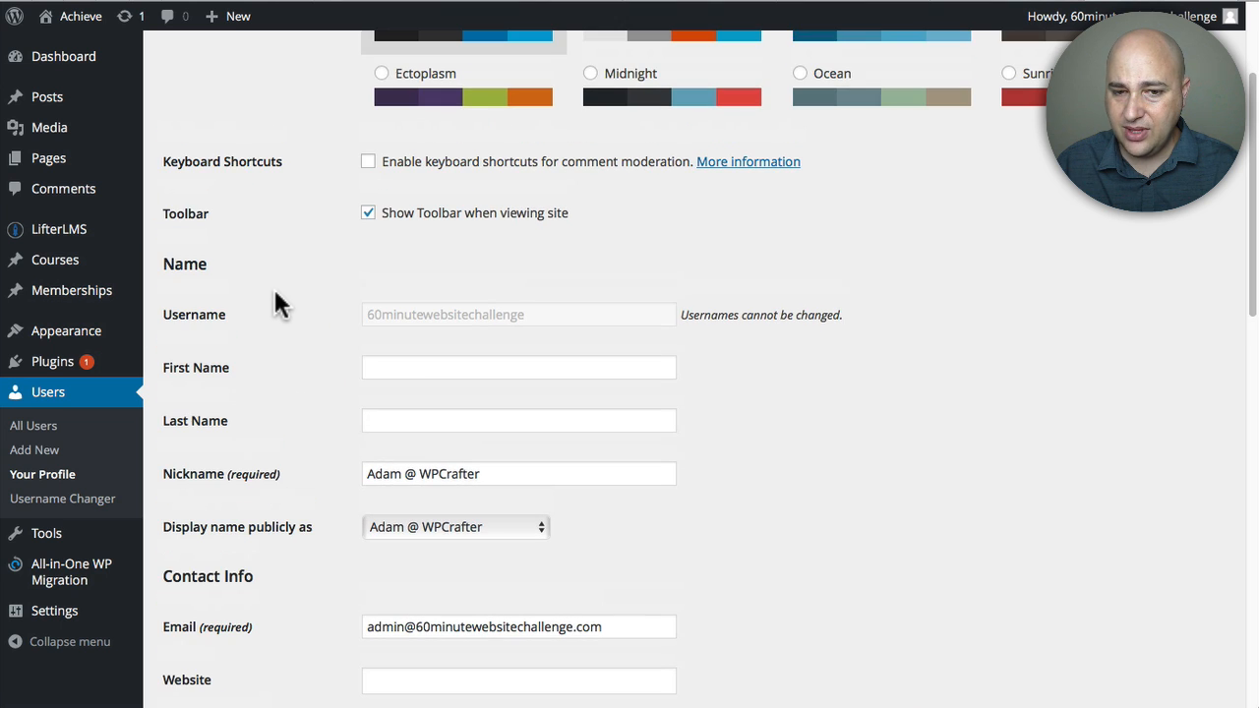
left_click(42, 362)
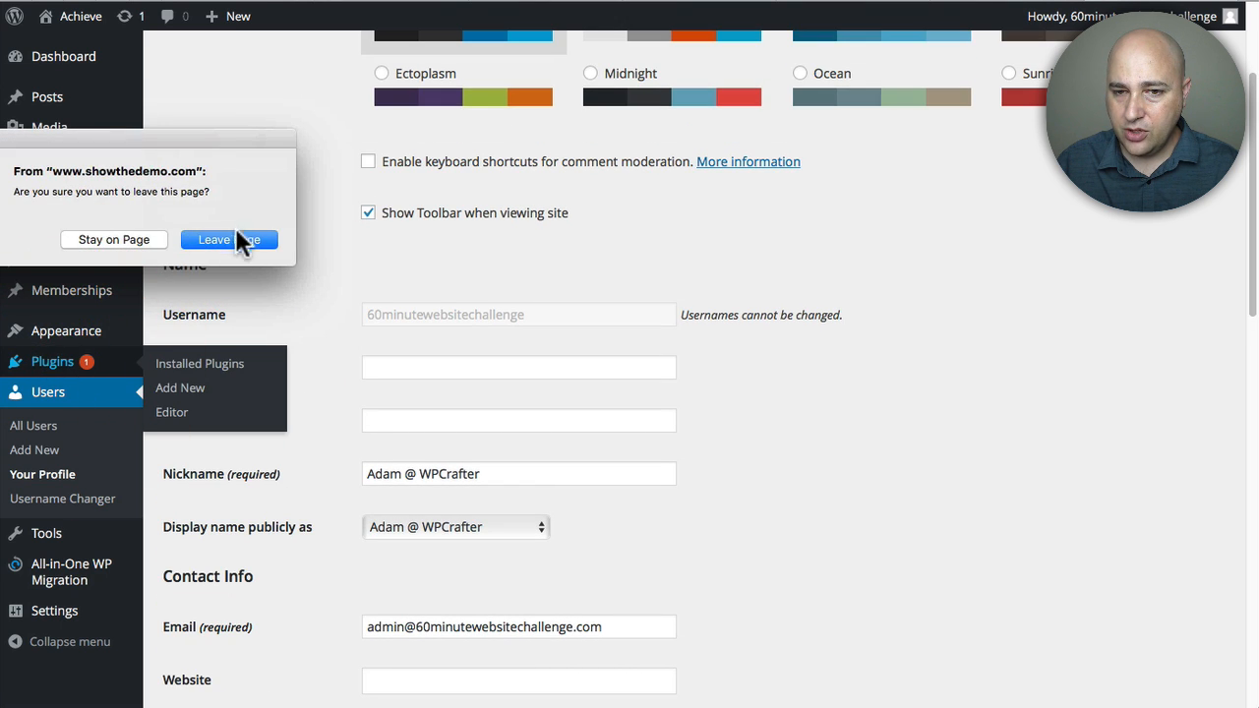
Step: Confirm leaving the profile and scroll the Installed Plugins list down to Username Changer
left_click(238, 240)
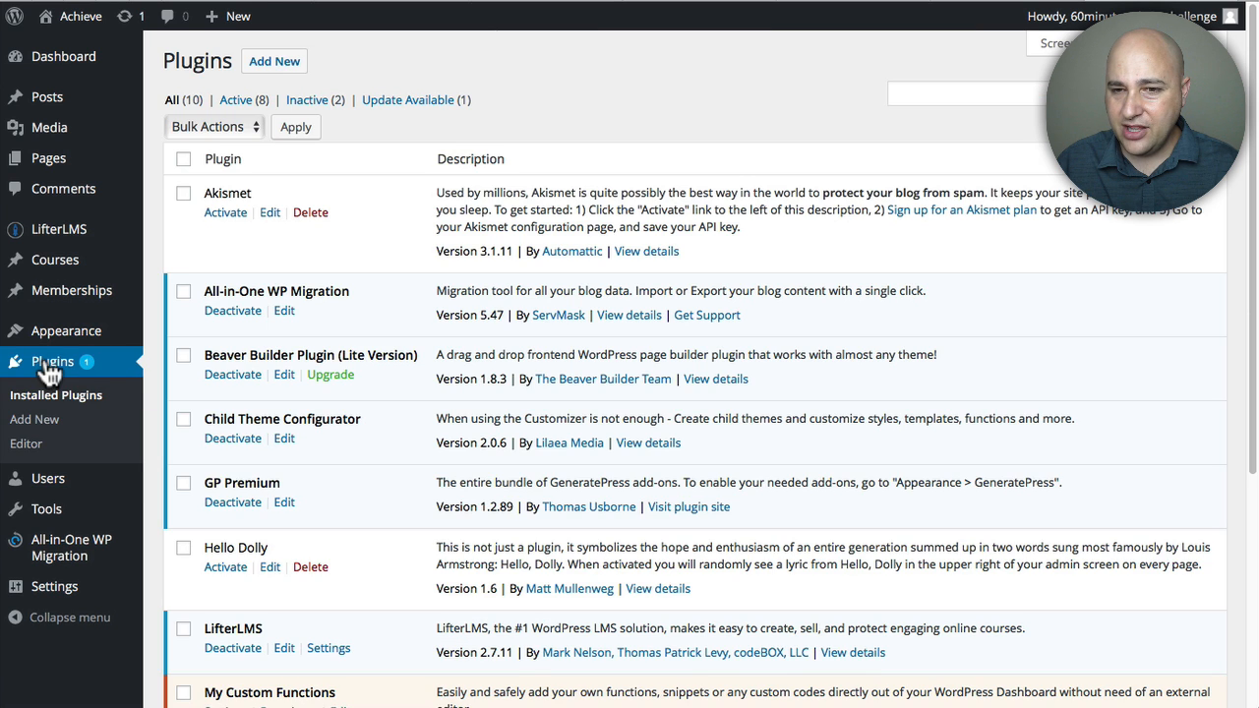
scroll(324, 320, "down", 2)
scroll(330, 334, "down", 5)
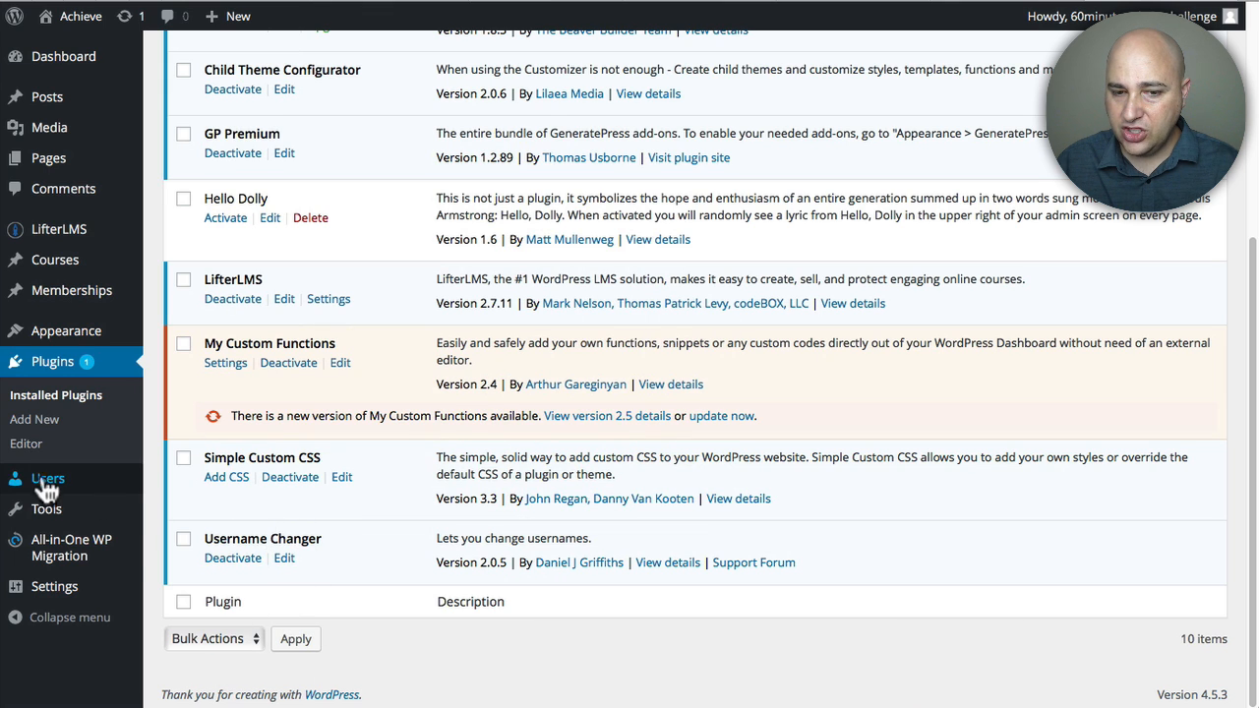
mouse_move(99, 484)
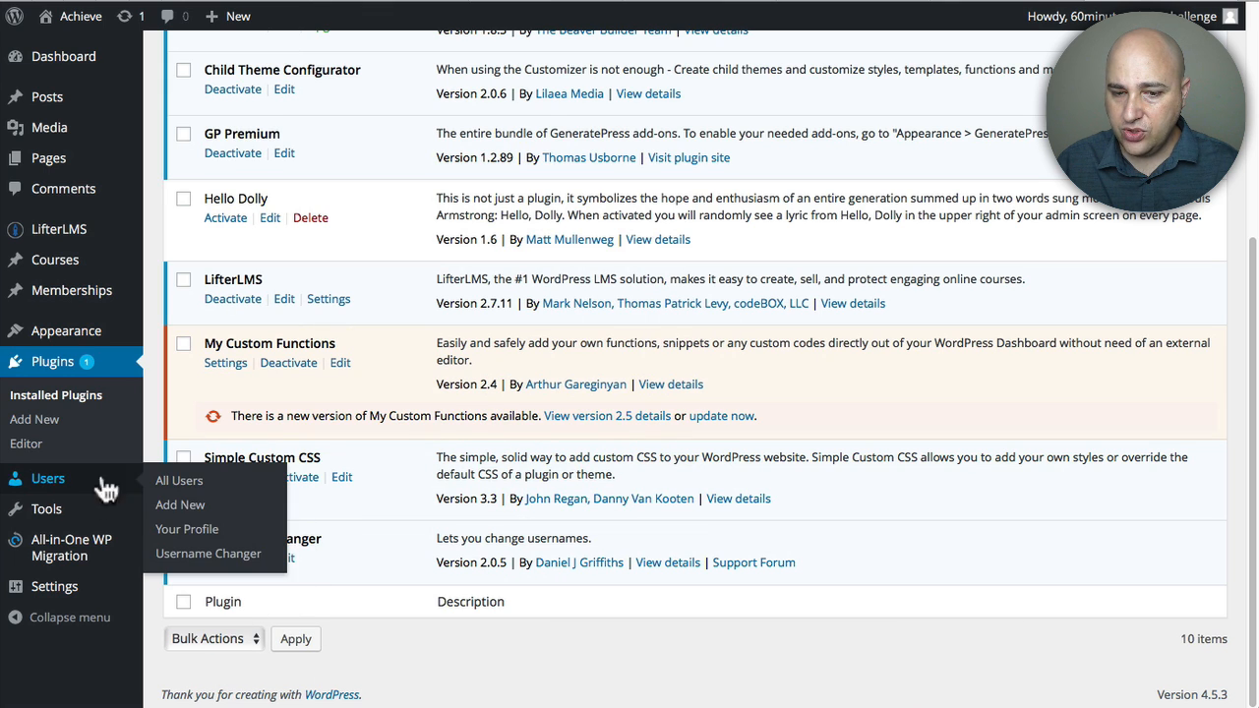
Step: In Username Changer, select the admin account as Current Username and enter a new username
left_click(187, 559)
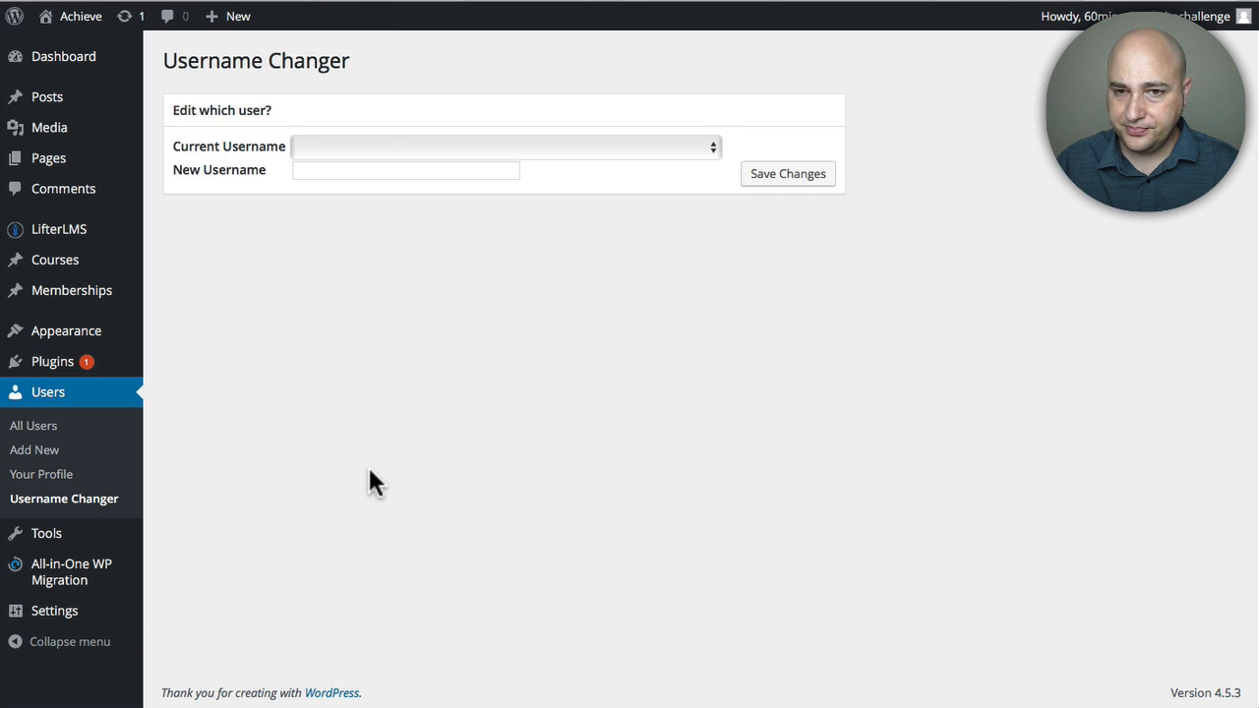
left_click(623, 147)
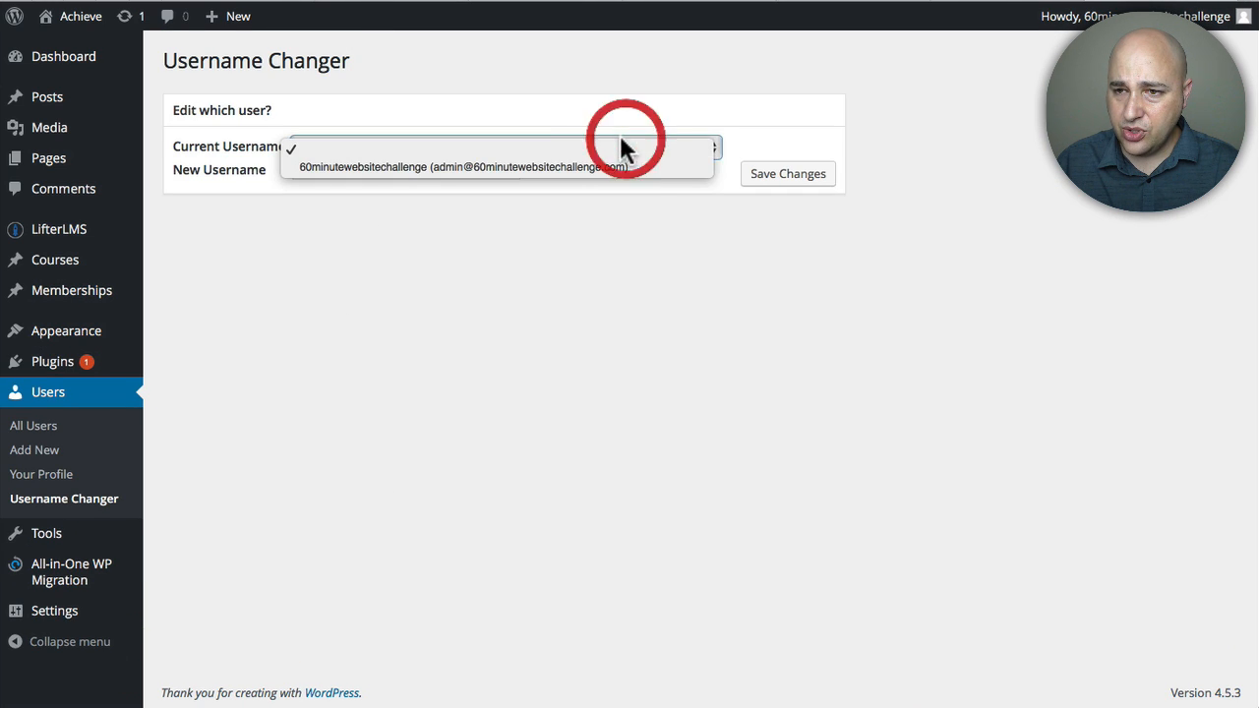
left_click(352, 167)
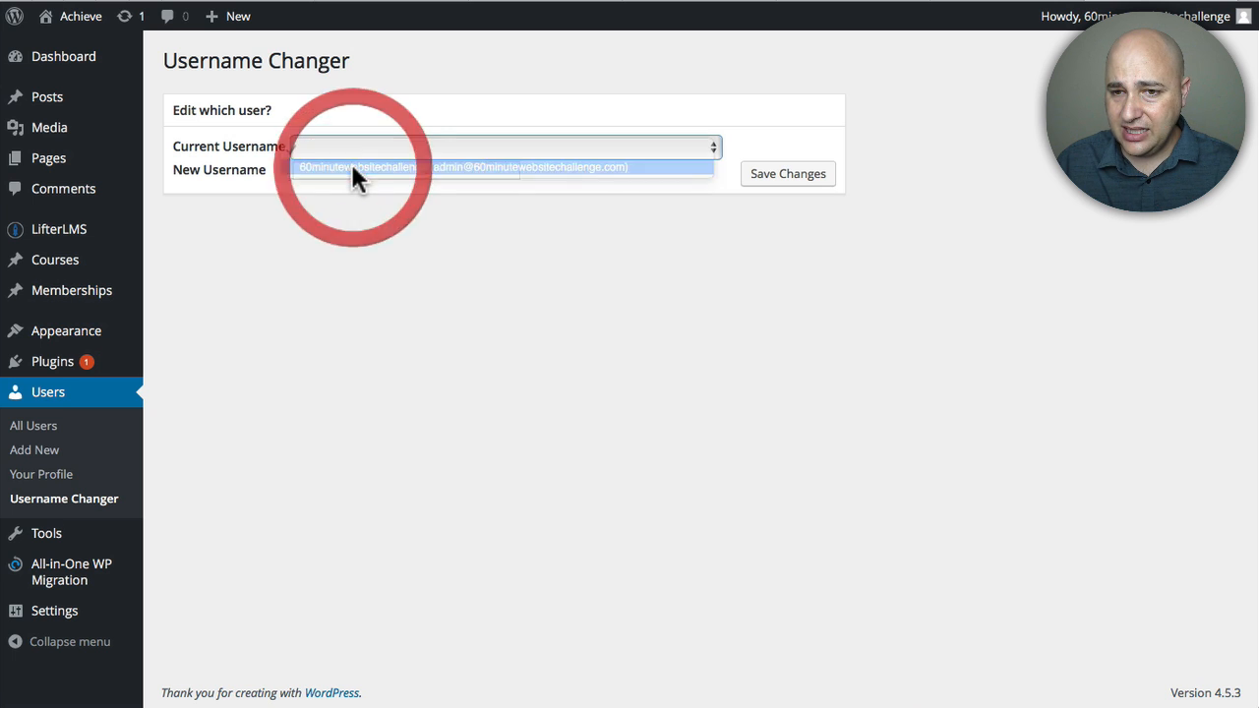
left_click(354, 169)
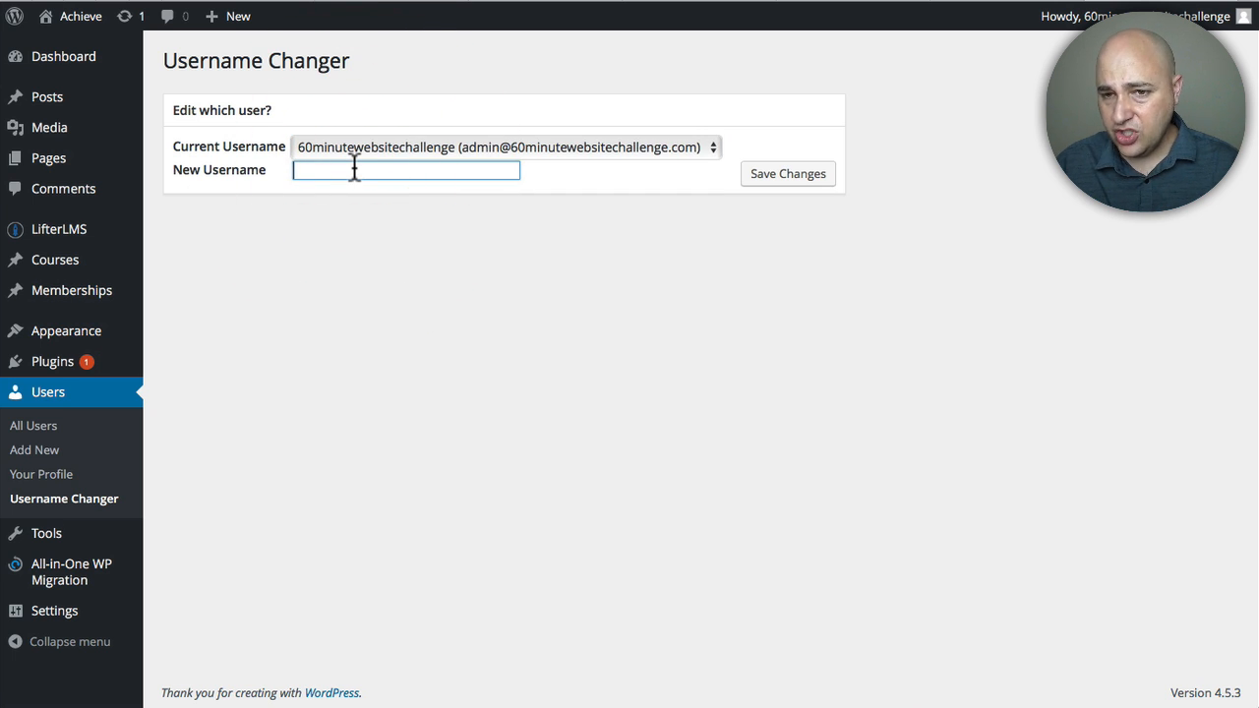
type("johnsm")
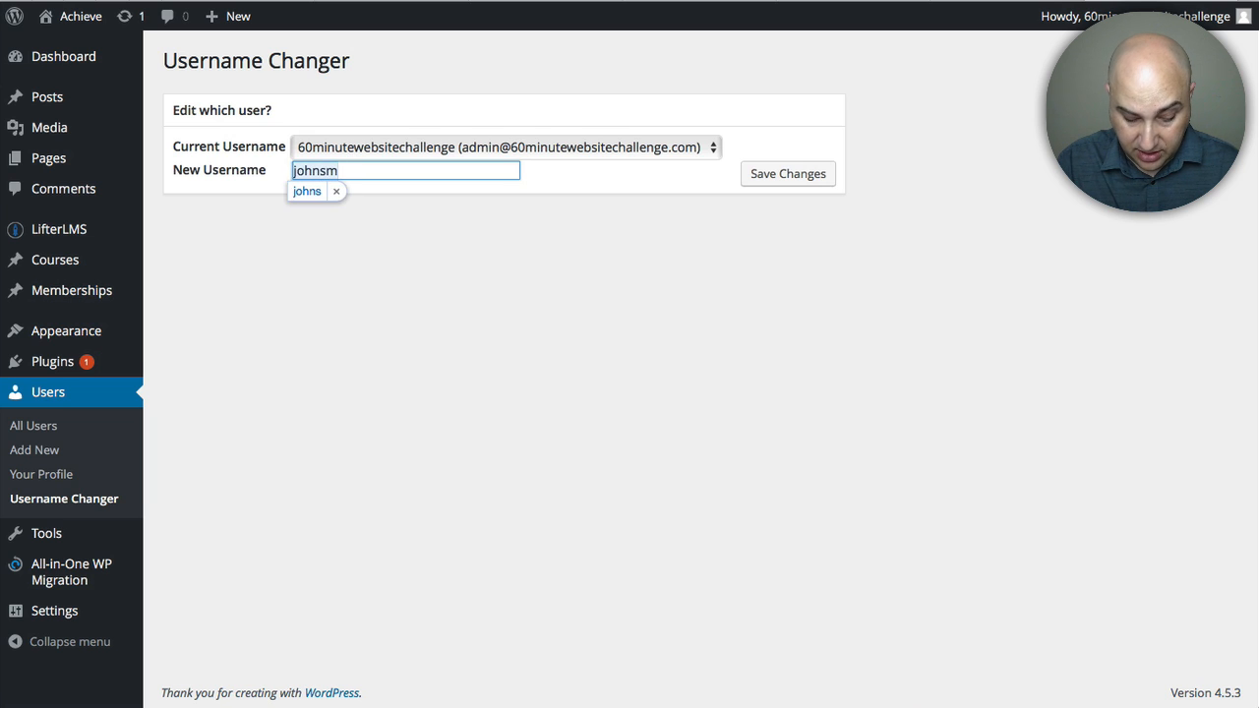
type("ith")
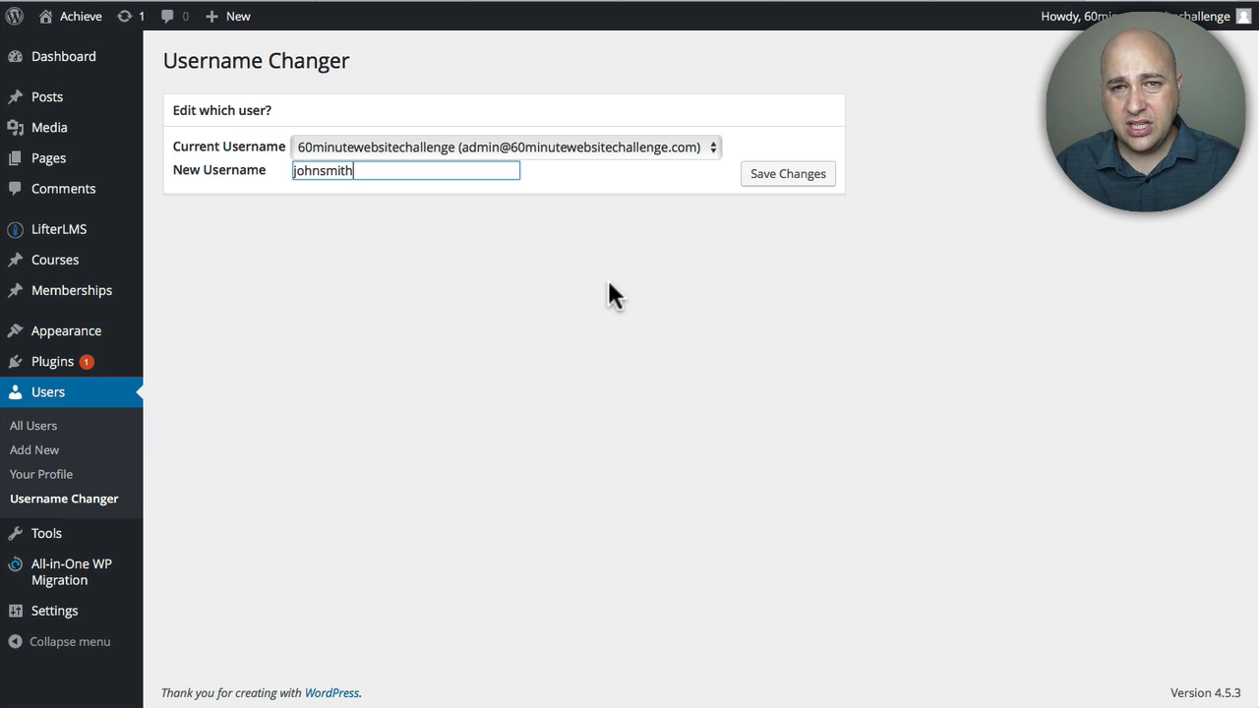
left_click(518, 236)
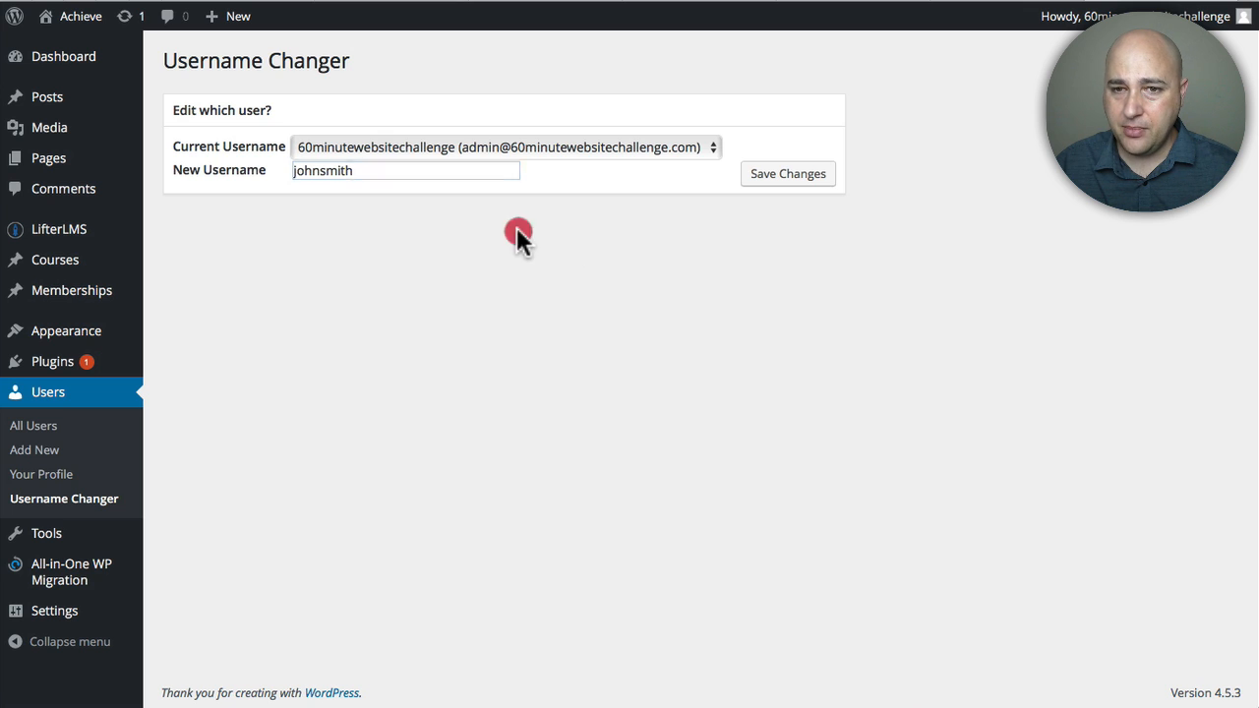
left_click(246, 282)
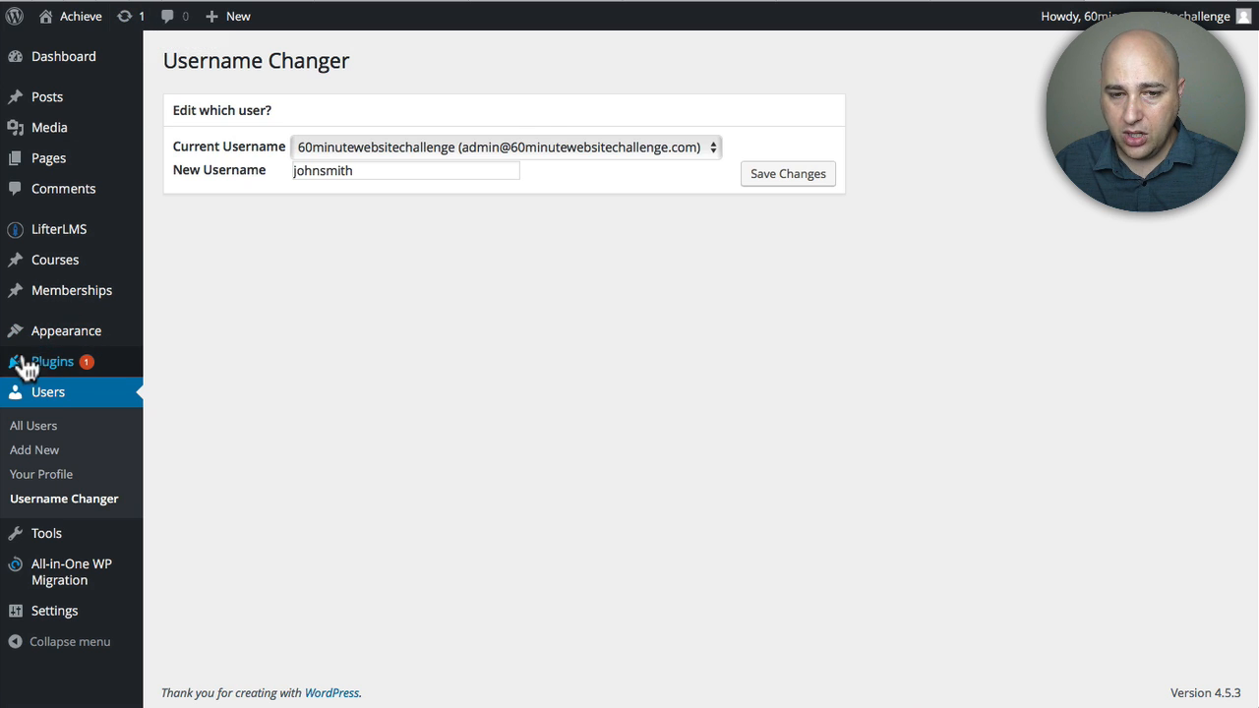
Step: Check the plugin update notice, then show Dashboard > Updates listing My Custom Functions 2.4 to 2.5
mouse_move(36, 368)
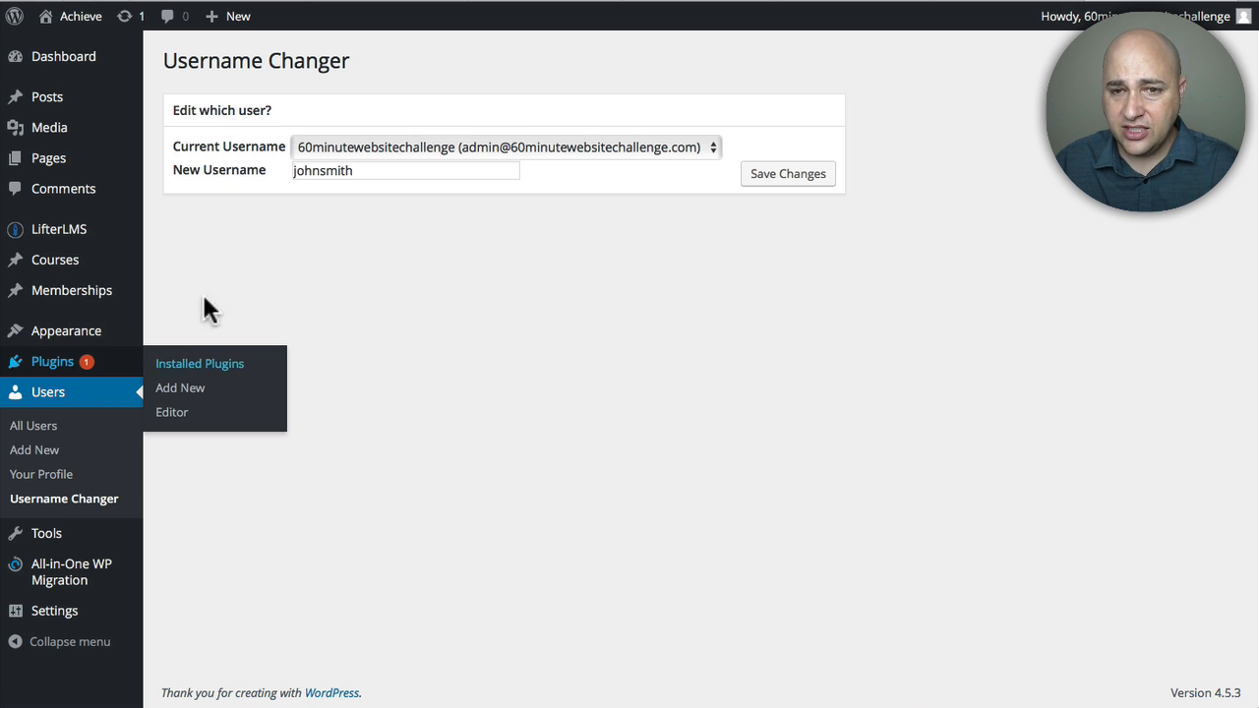
left_click(52, 359)
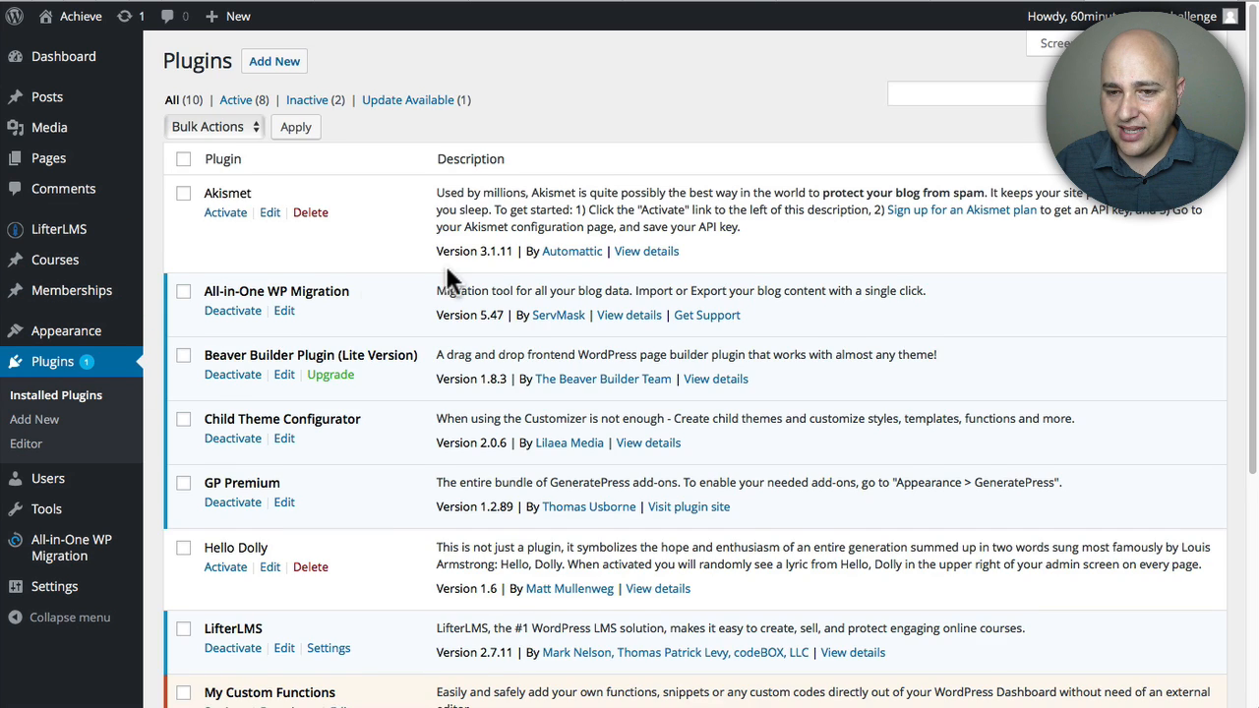
scroll(452, 281, "down", 5)
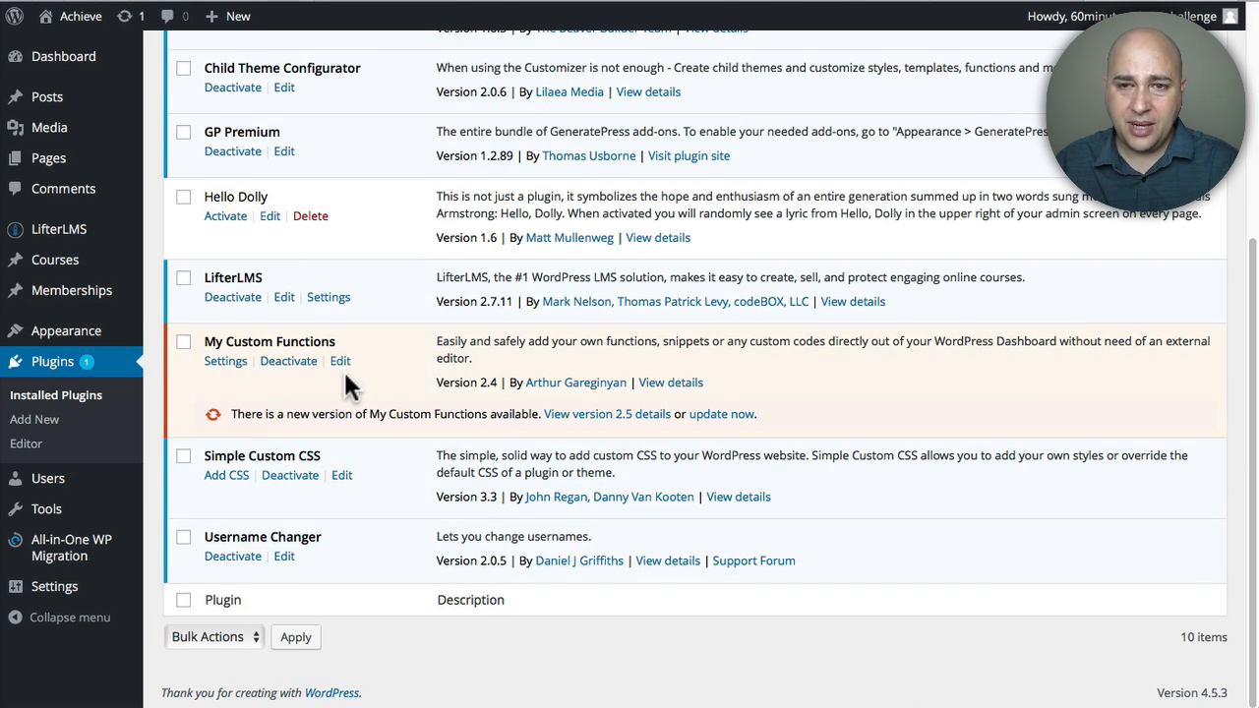
scroll(343, 369, "up", 5)
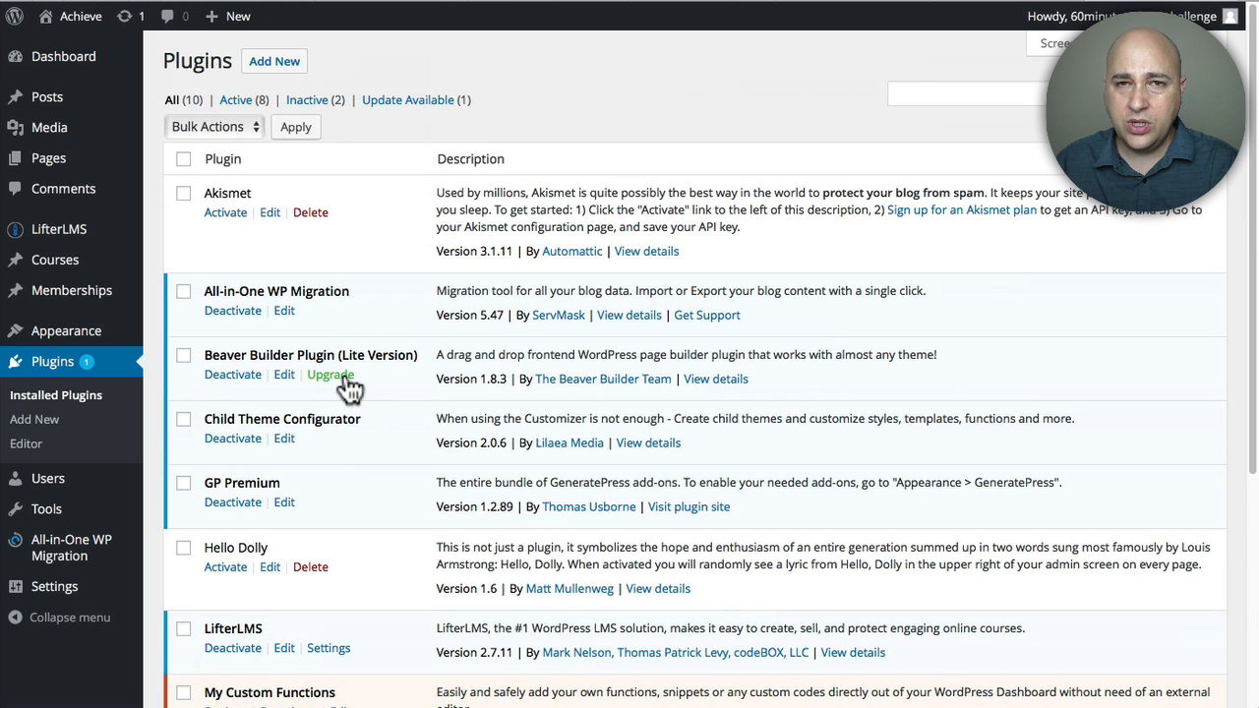
mouse_move(83, 63)
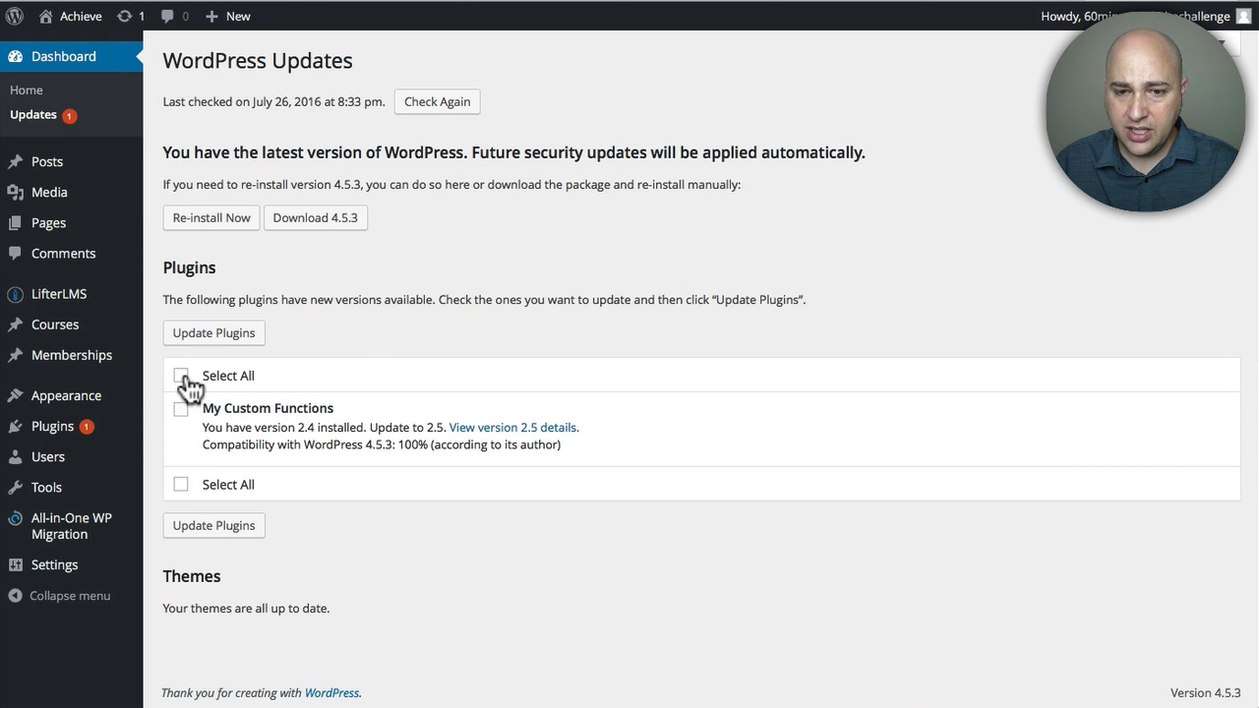
Step: Update My Custom Functions to version 2.5 and return to the WordPress Updates page
left_click(181, 410)
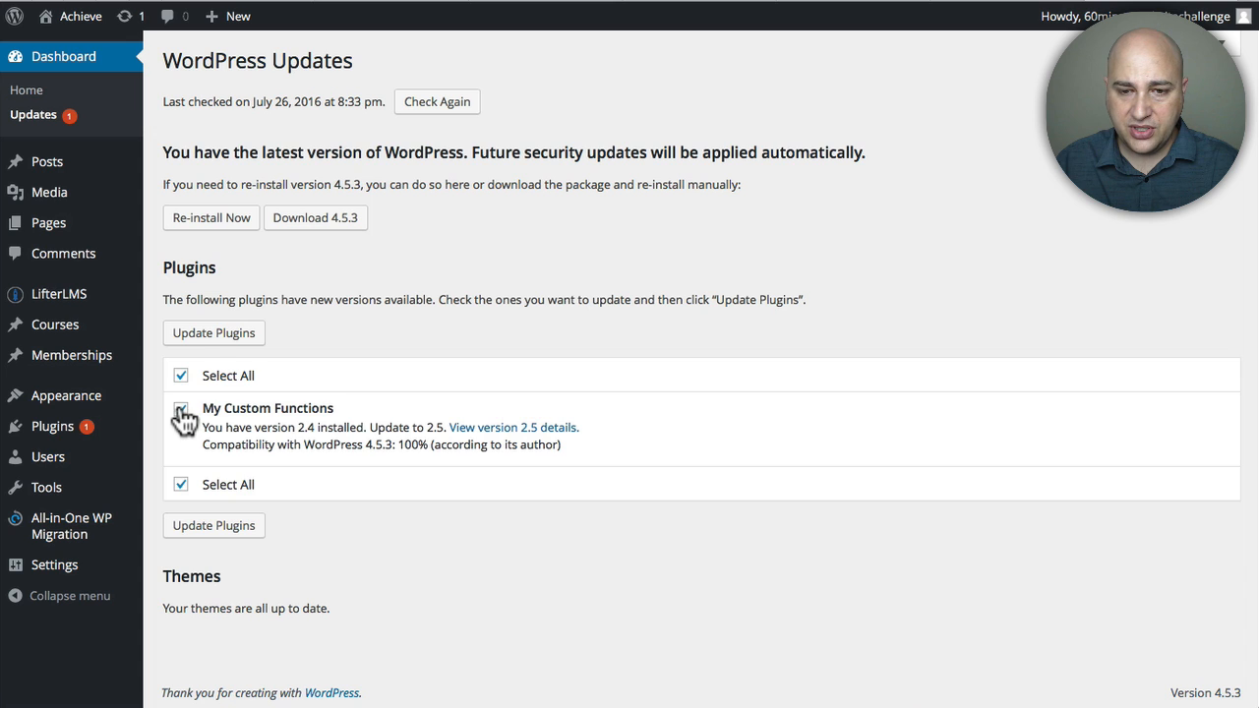
left_click(215, 335)
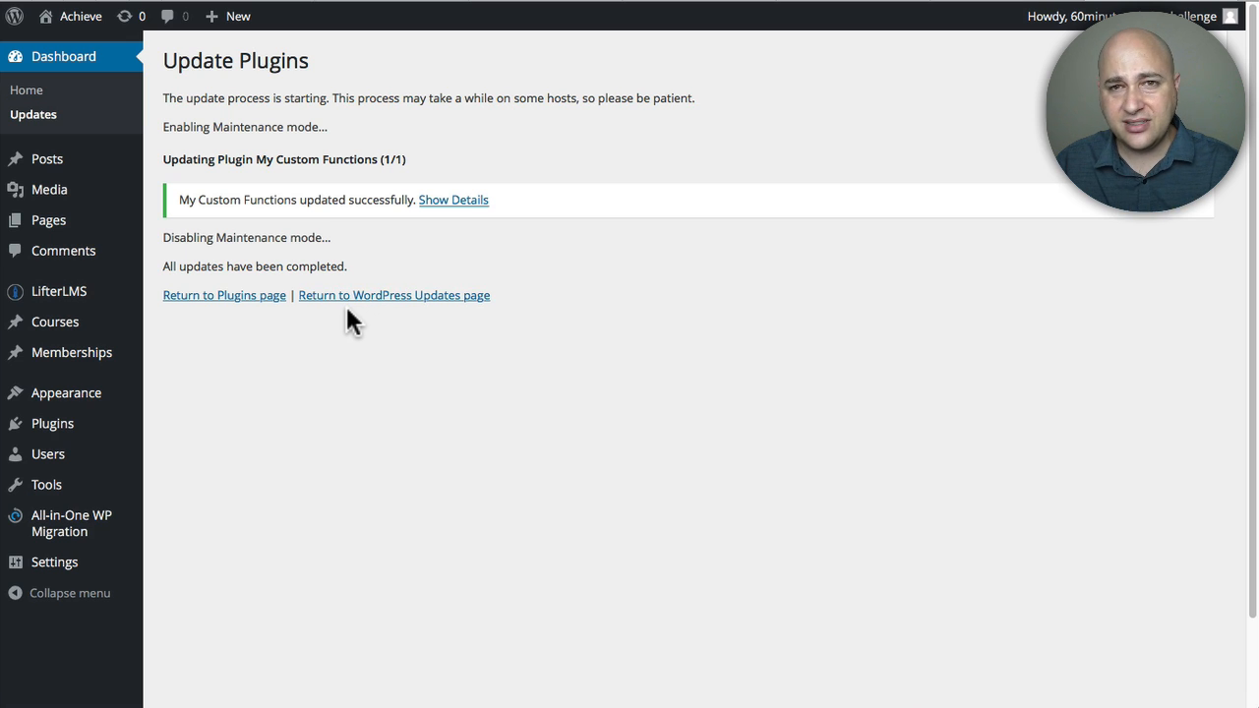
left_click(345, 300)
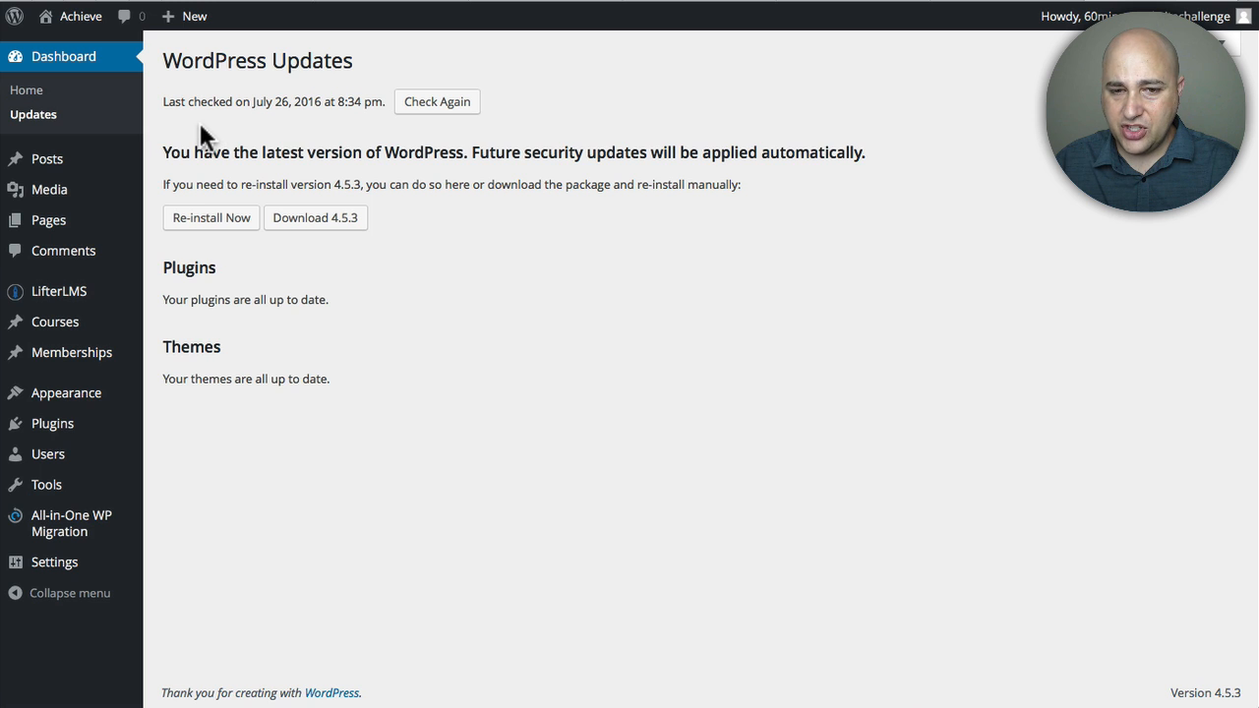
Step: Delete the Twenty Fifteen, Twenty Fourteen and Twenty Sixteen themes from Appearance > Themes
mouse_move(68, 393)
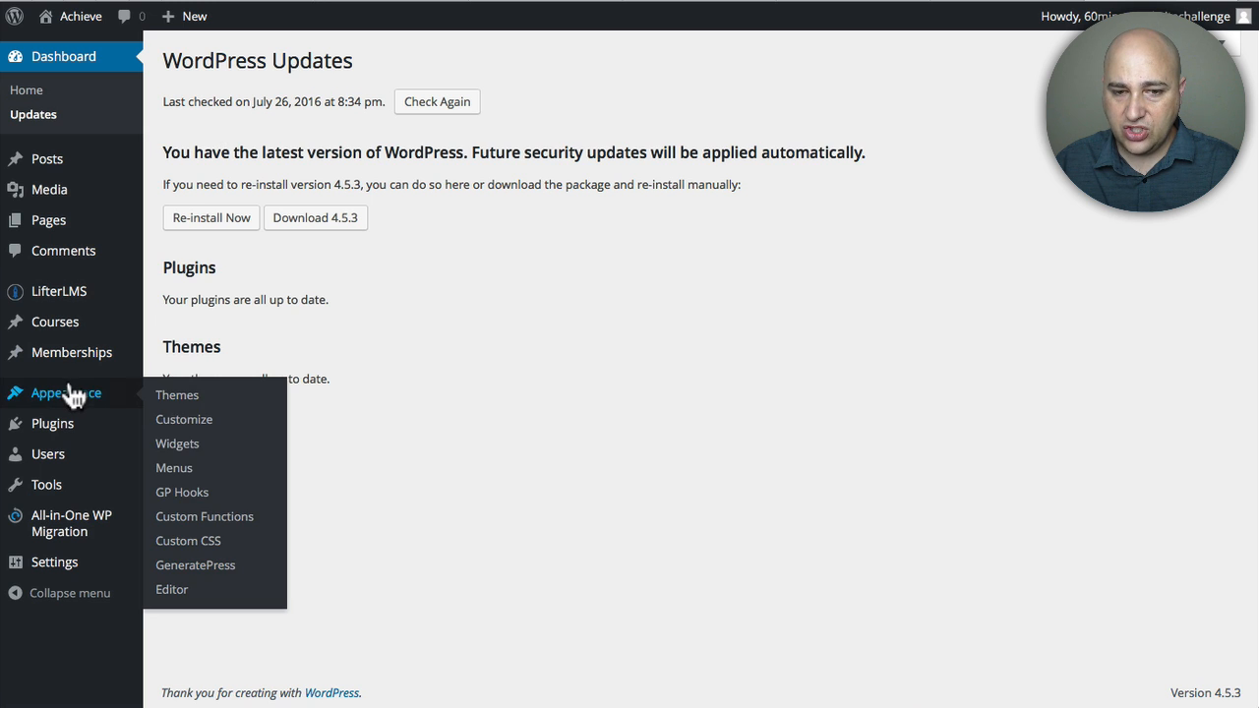
left_click(185, 397)
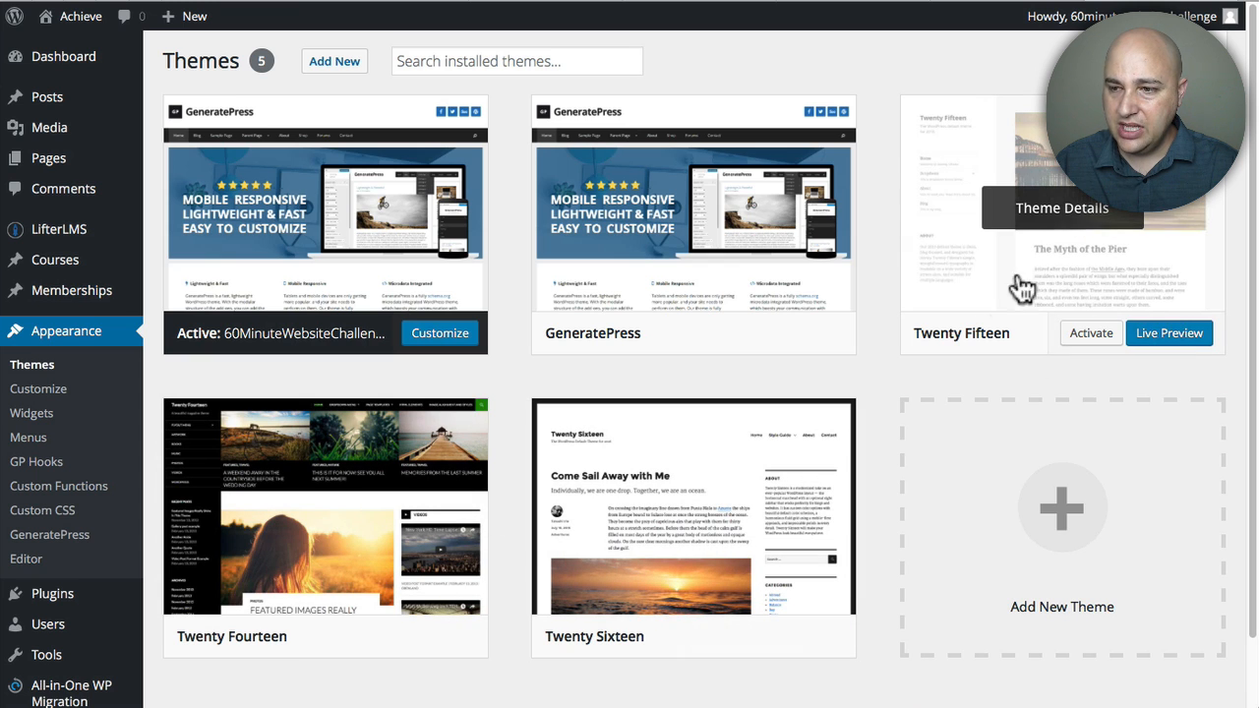
left_click(1068, 223)
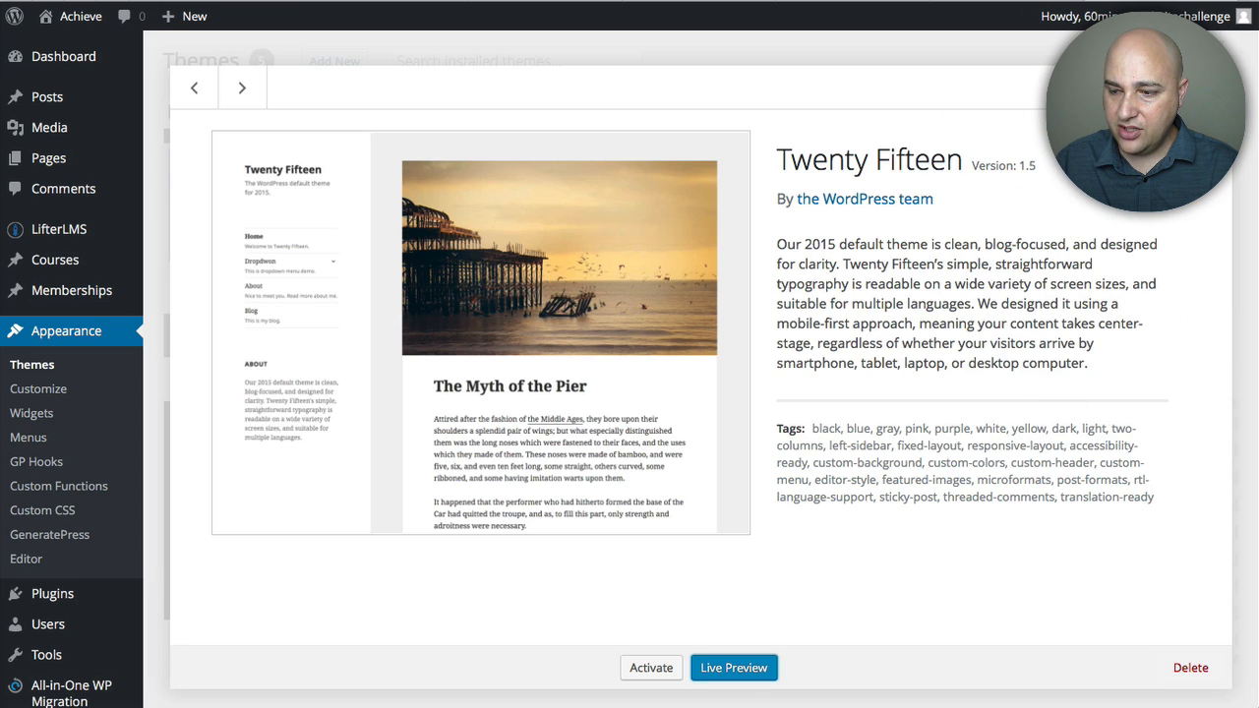
left_click(1192, 677)
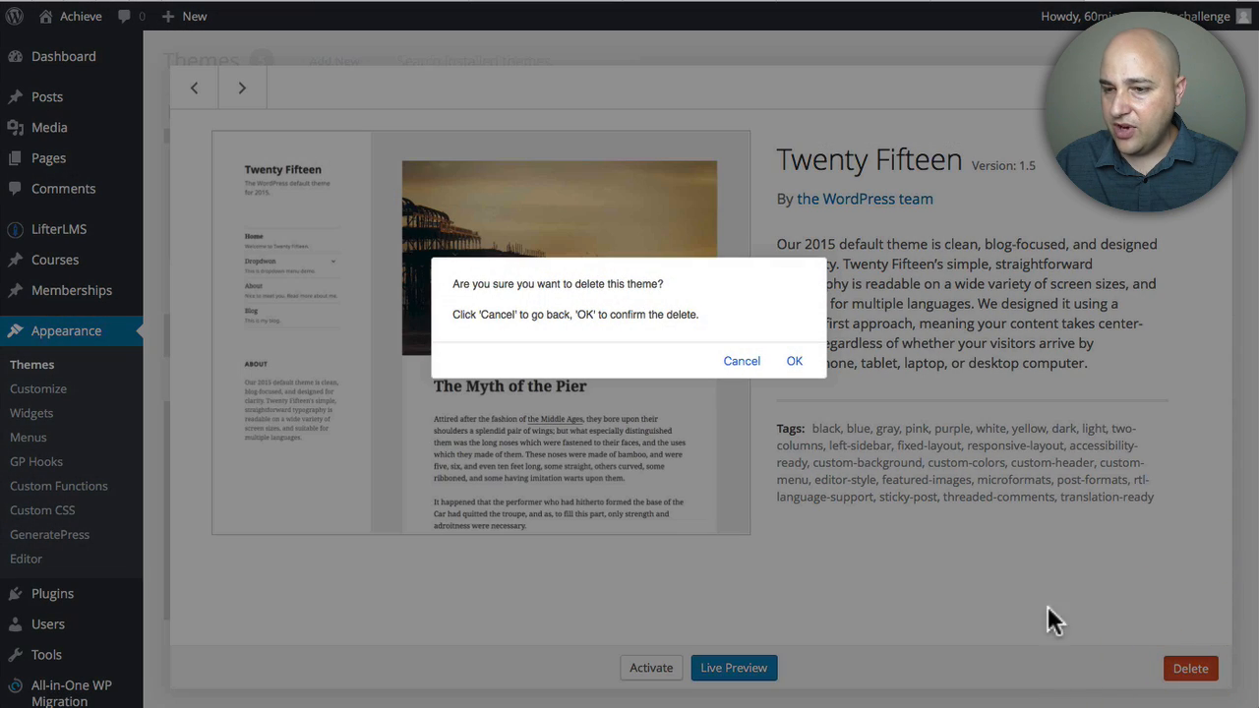
left_click(795, 362)
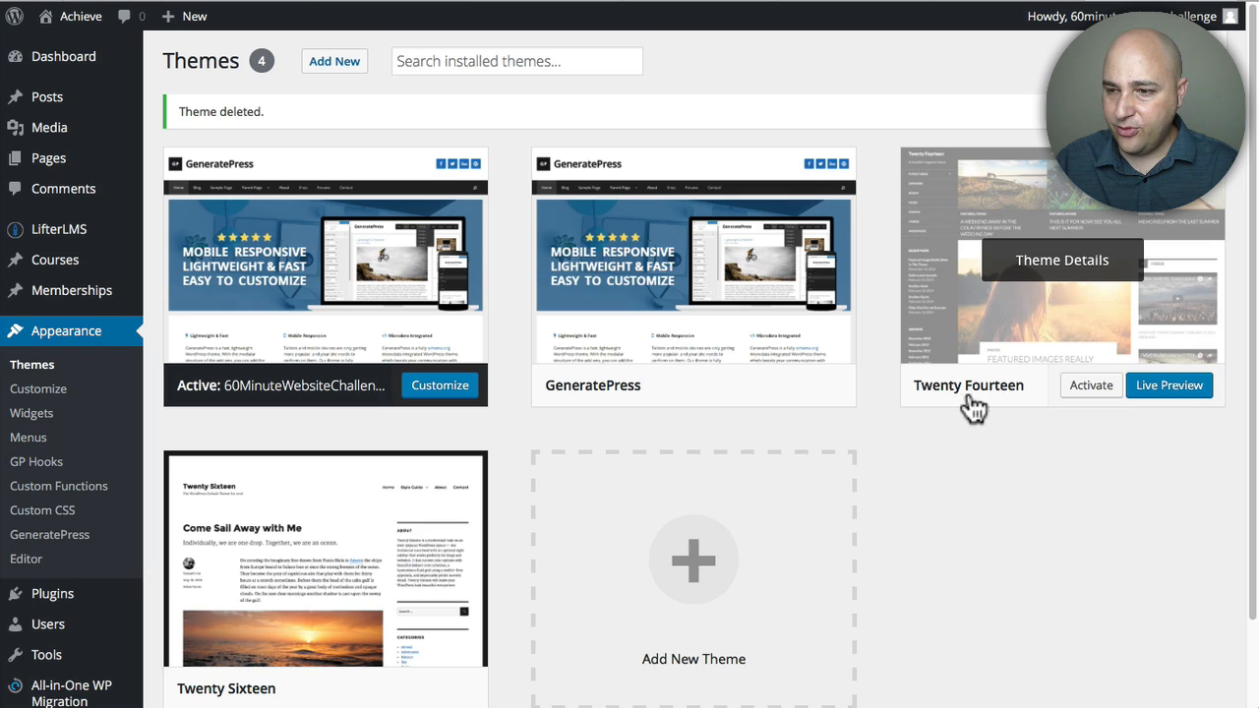
left_click(1051, 274)
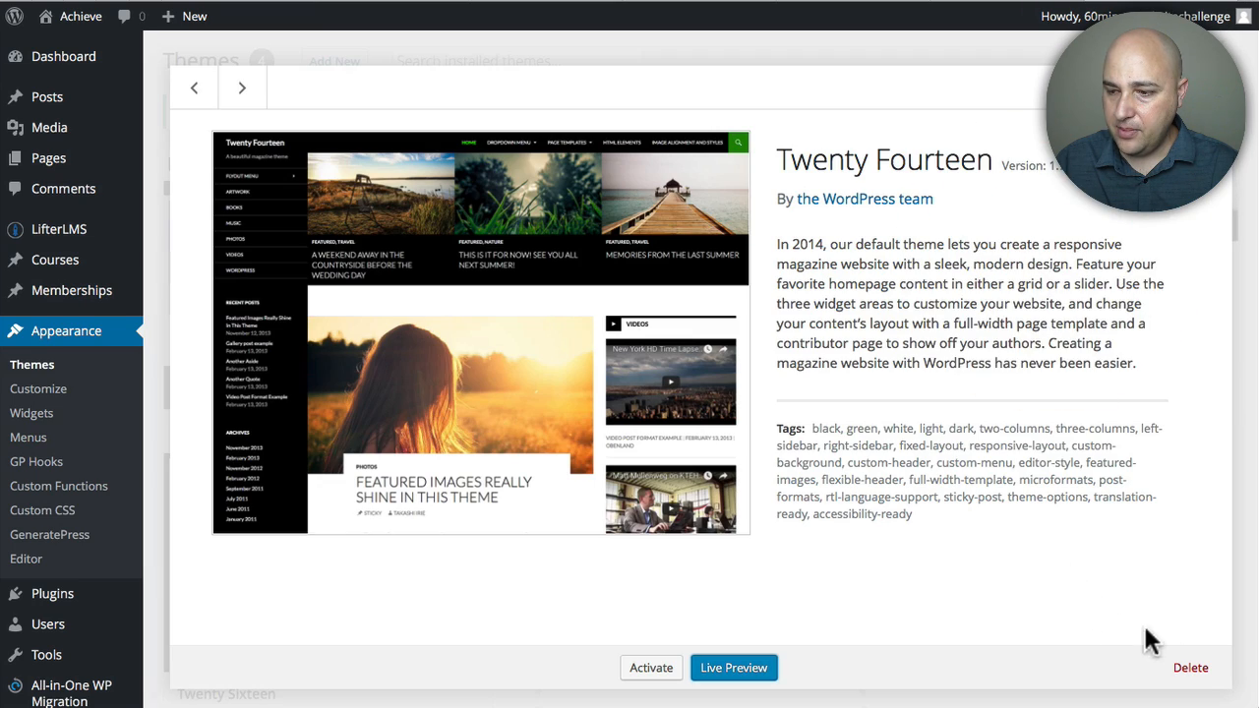
left_click(1190, 667)
left_click(795, 361)
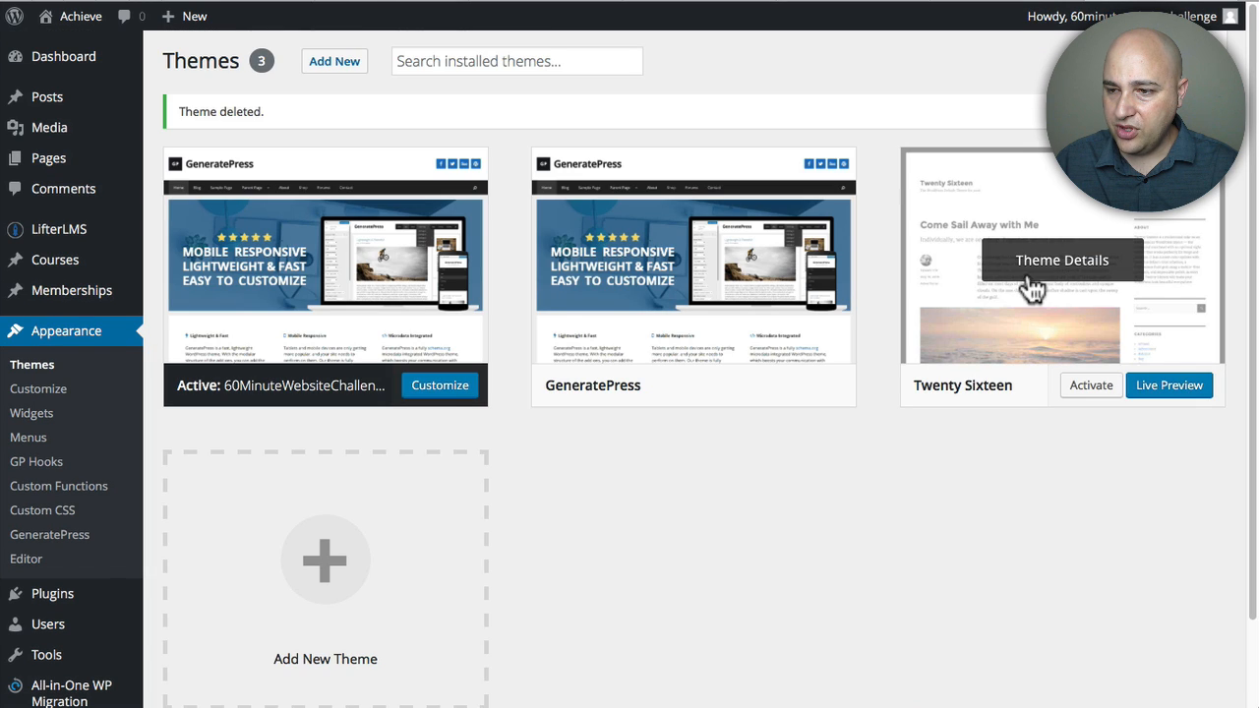
left_click(1046, 265)
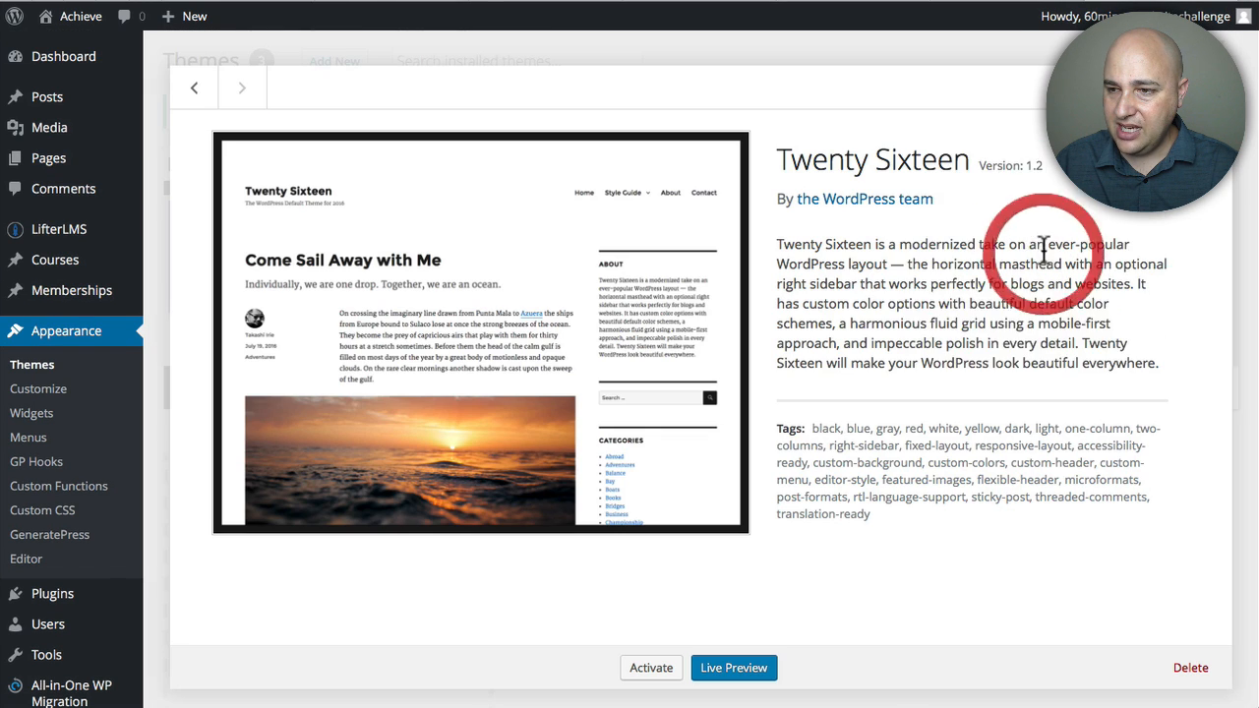
left_click(1187, 667)
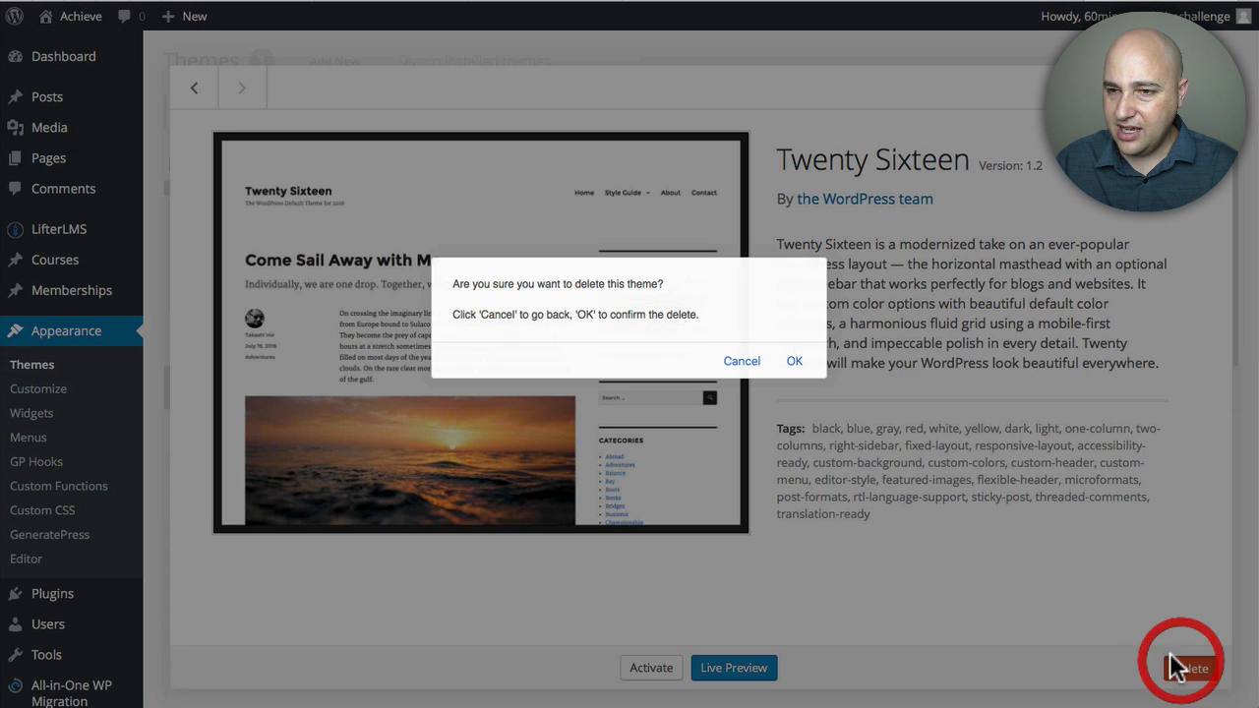
left_click(794, 361)
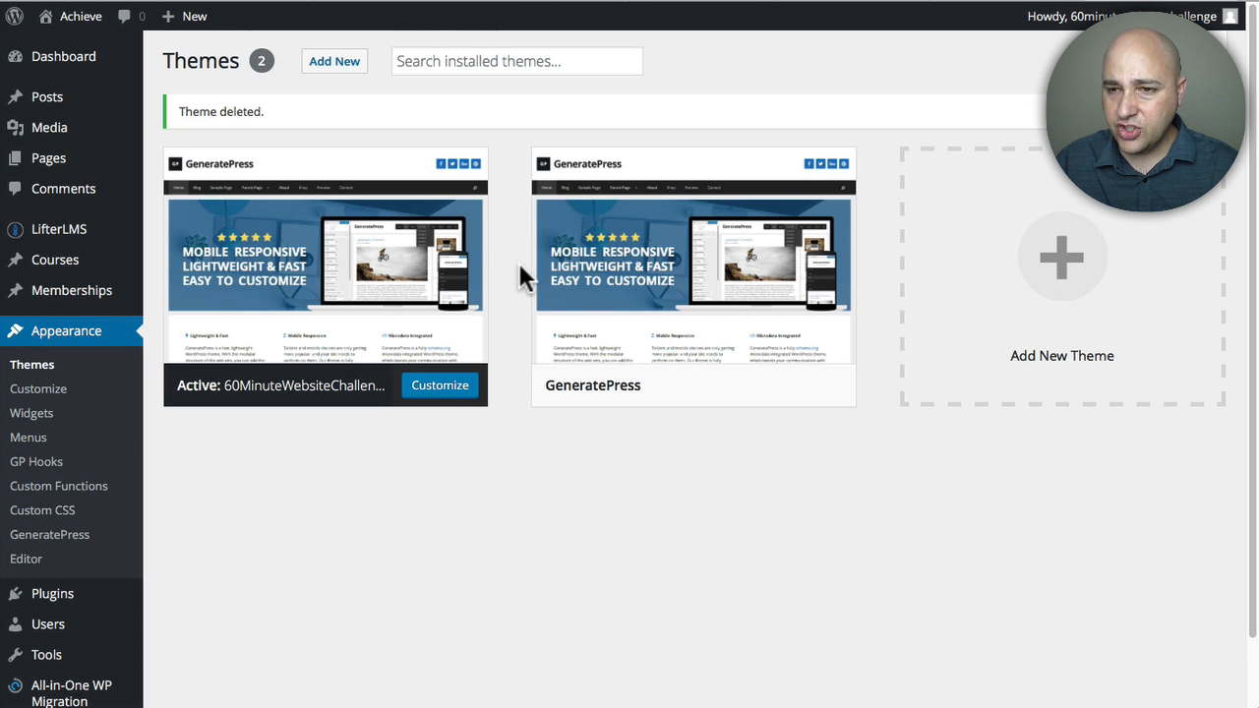
Step: Bulk-delete the Akismet and Hello Dolly plugins from the Installed Plugins list
left_click(63, 595)
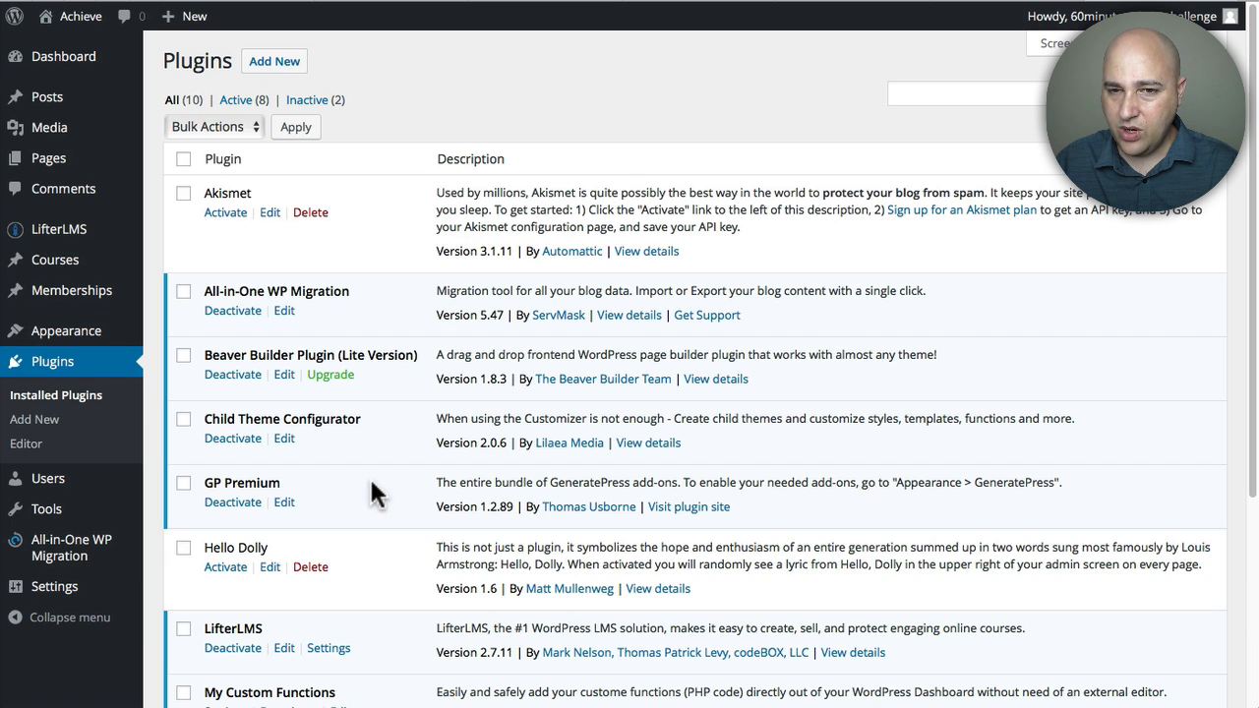
left_click(183, 194)
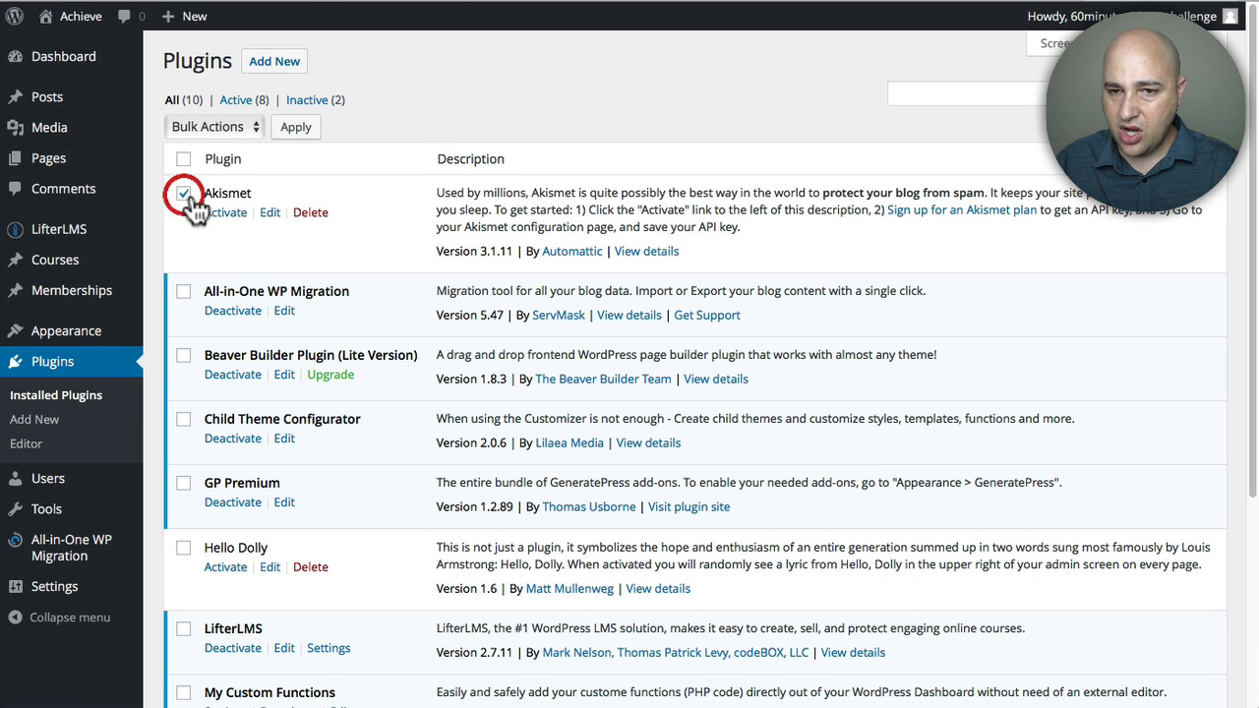
left_click(183, 548)
left_click(218, 125)
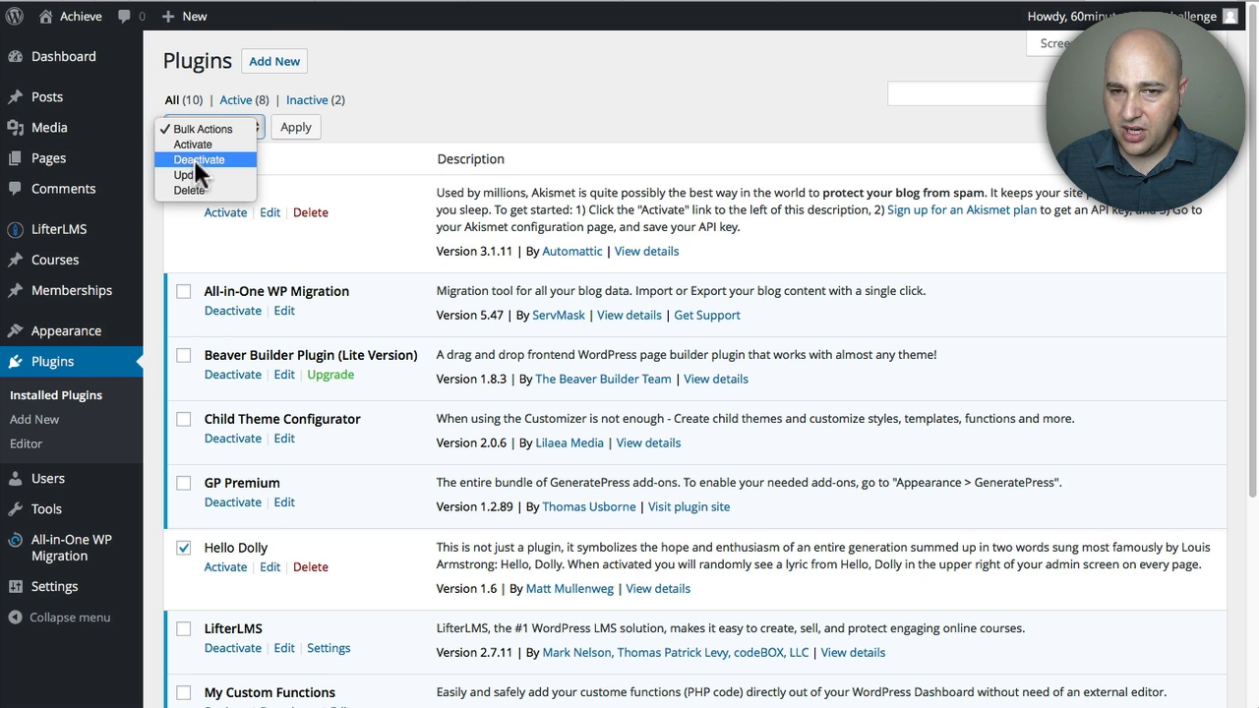
left_click(193, 190)
left_click(296, 128)
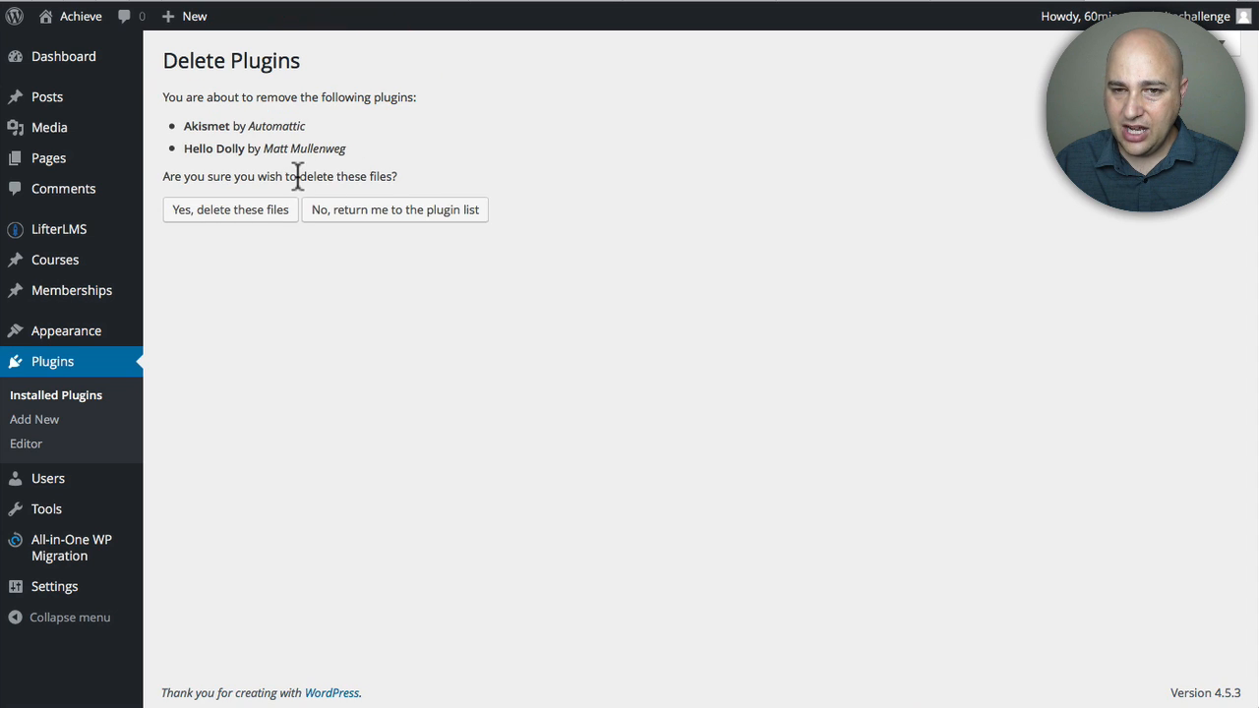
left_click(246, 210)
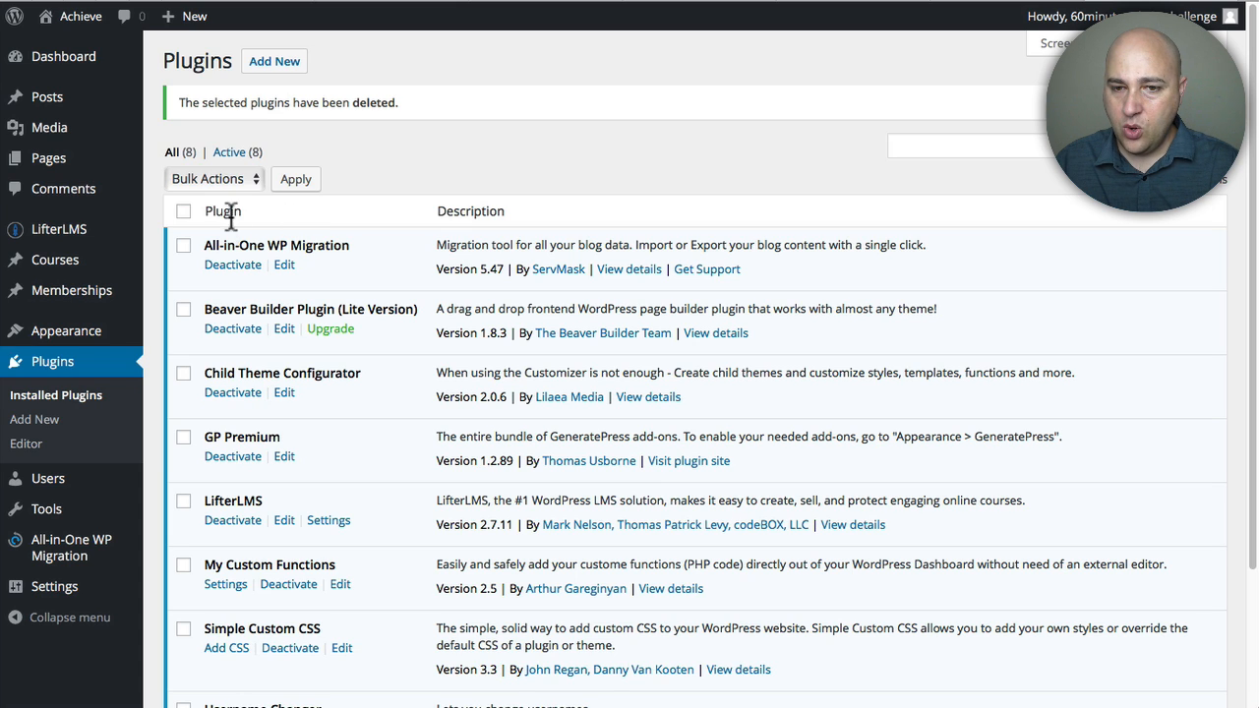
Step: Deactivate All-in-One WP Migration and Username Changer, then bulk-delete both with their data
left_click(233, 266)
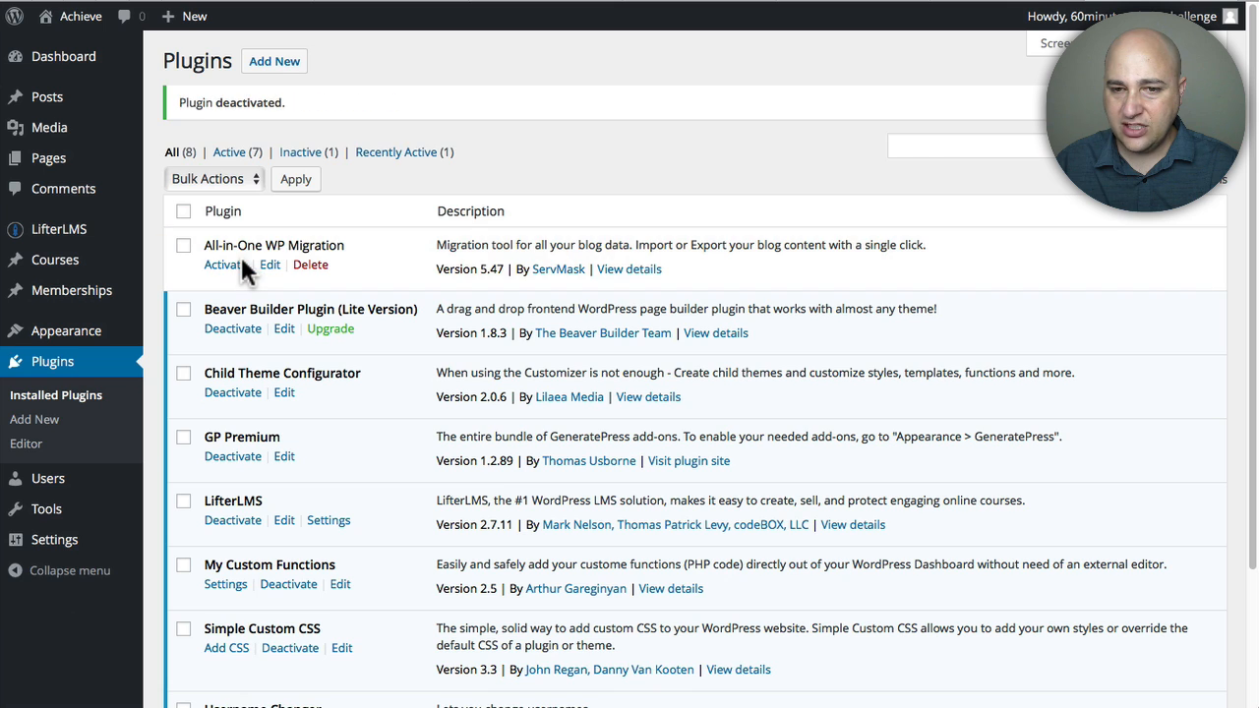
scroll(246, 273, "down", 3)
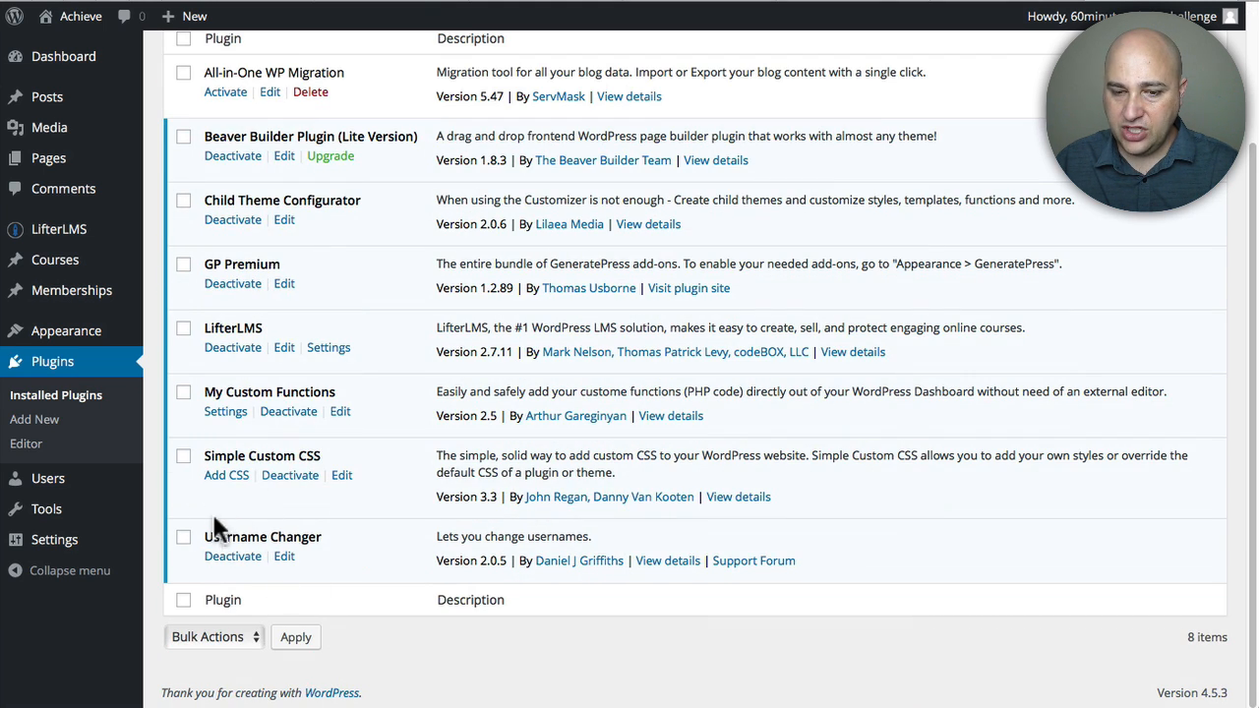
left_click(239, 557)
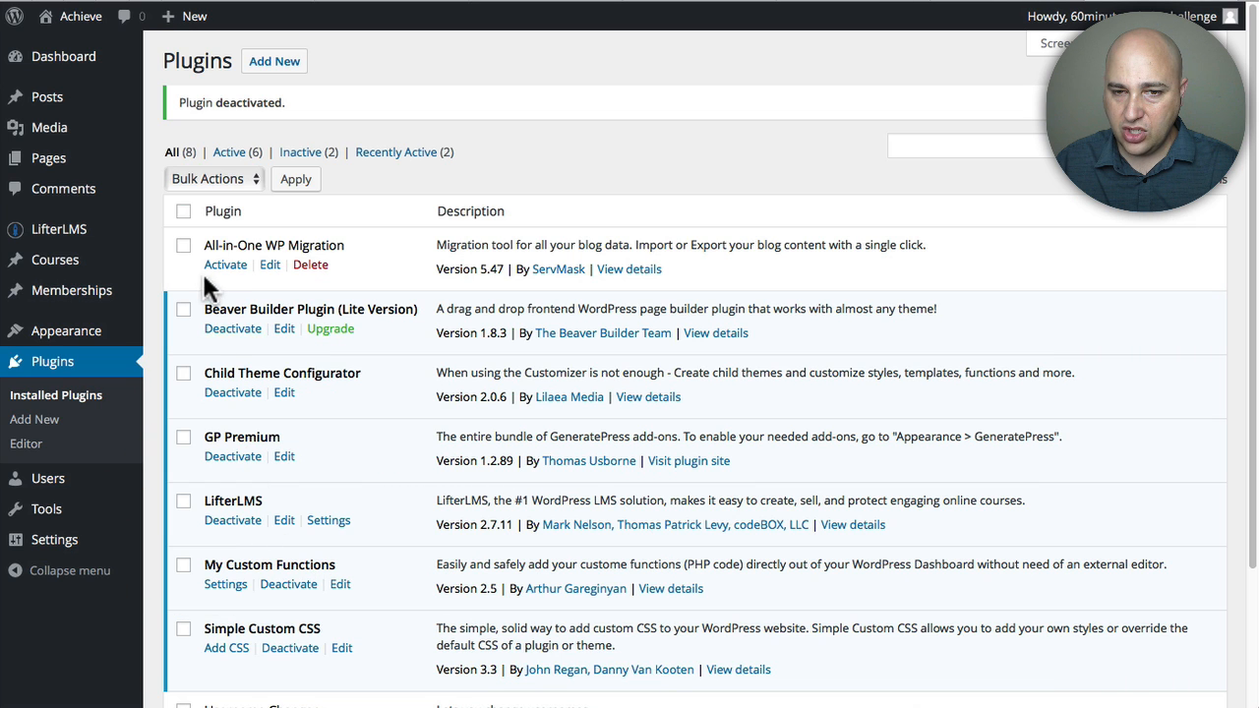
left_click(184, 248)
scroll(197, 413, "down", 3)
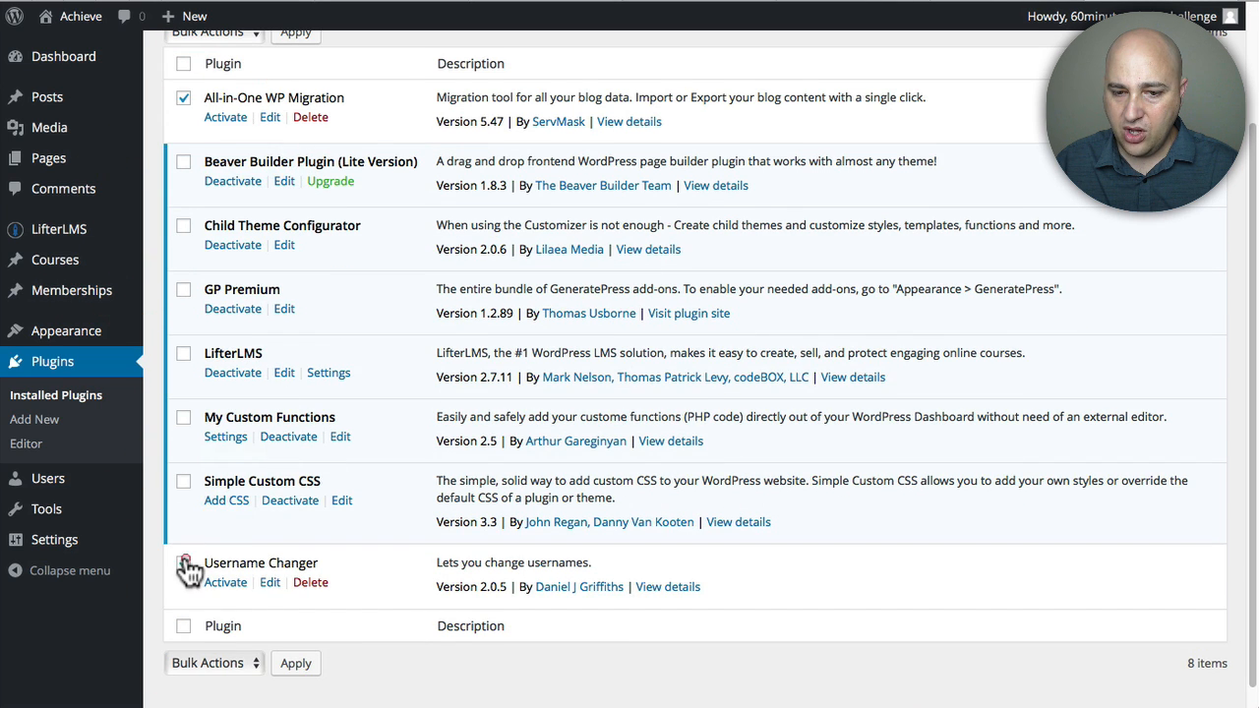
scroll(196, 324, "up", 3)
left_click(207, 179)
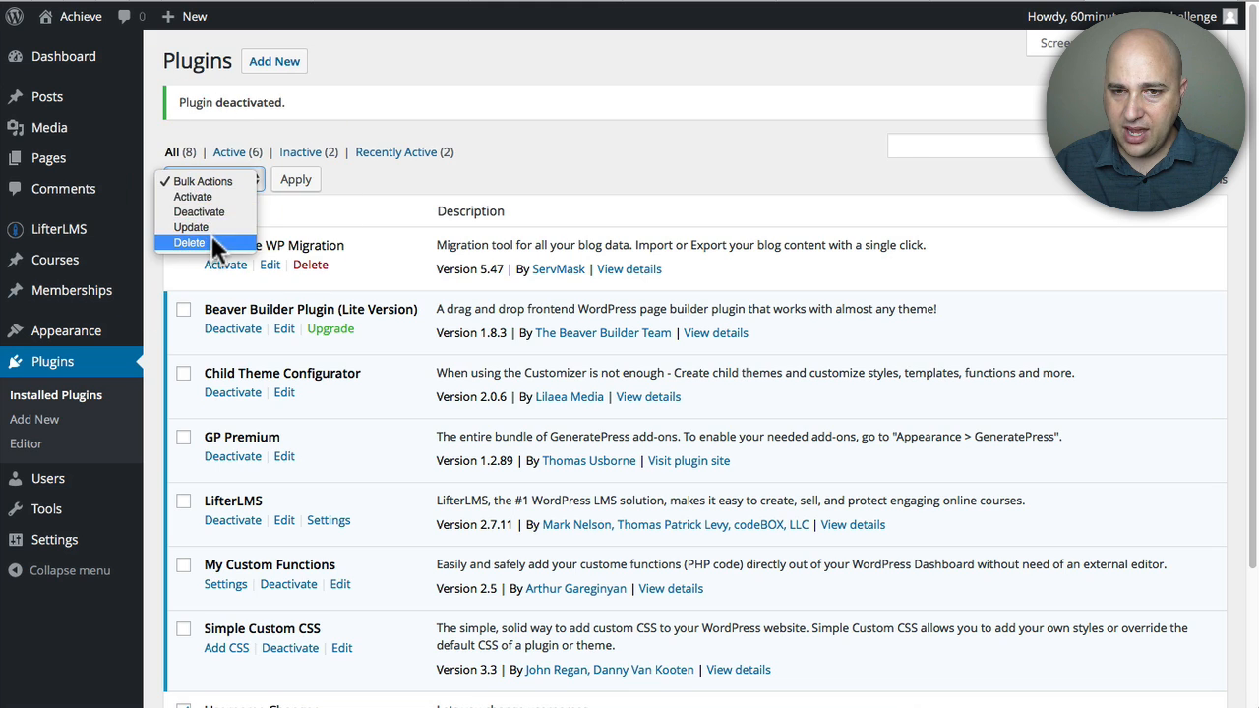
left_click(206, 242)
left_click(295, 182)
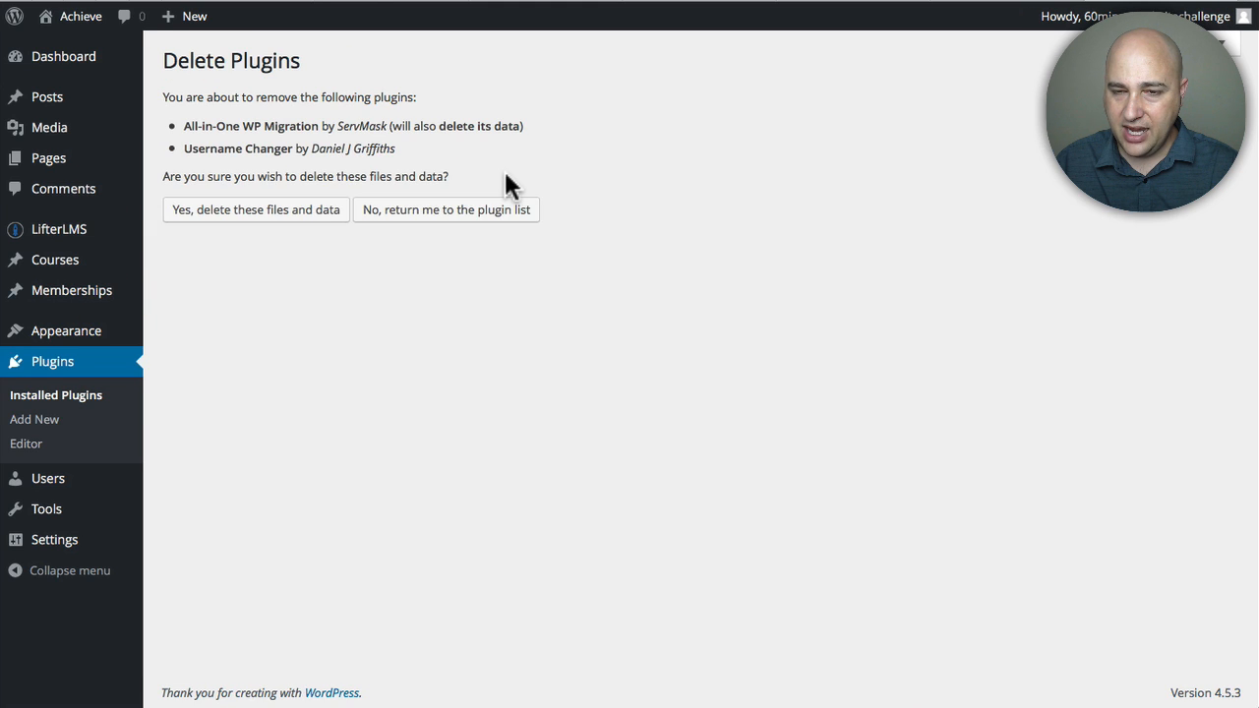
left_click(293, 223)
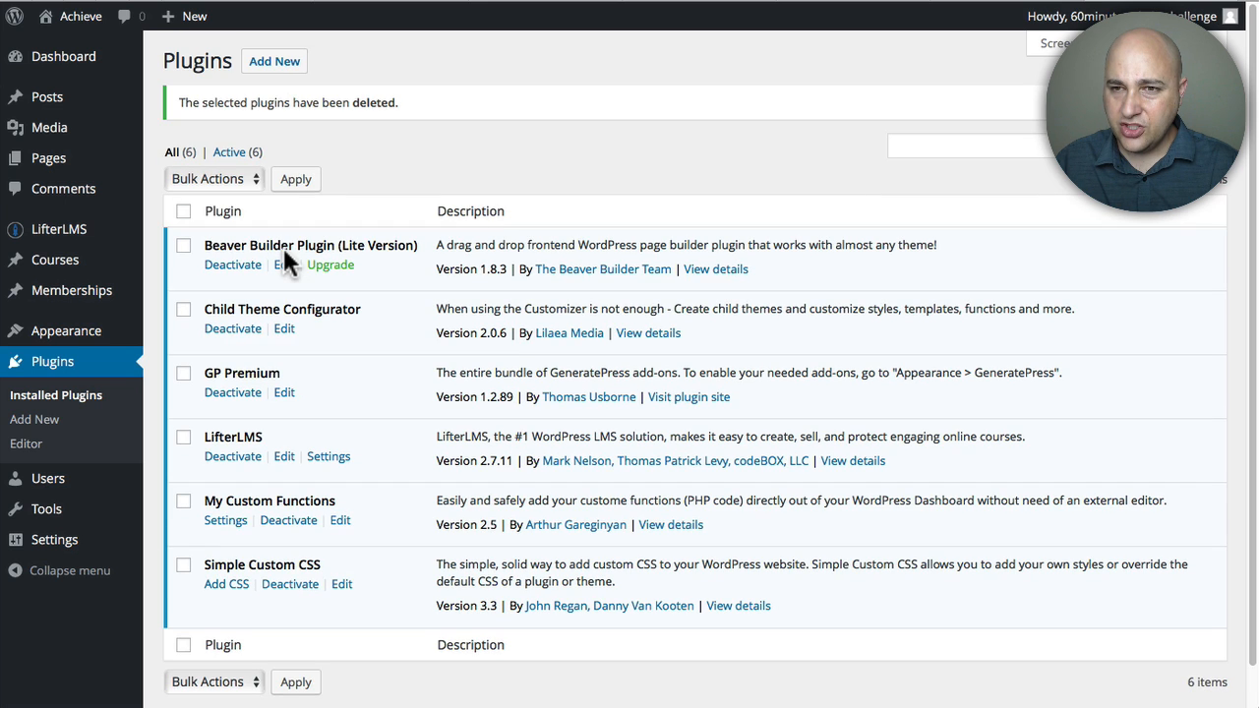
Step: Open the front-end site in a new browser tab via Visit Site
left_click(405, 151)
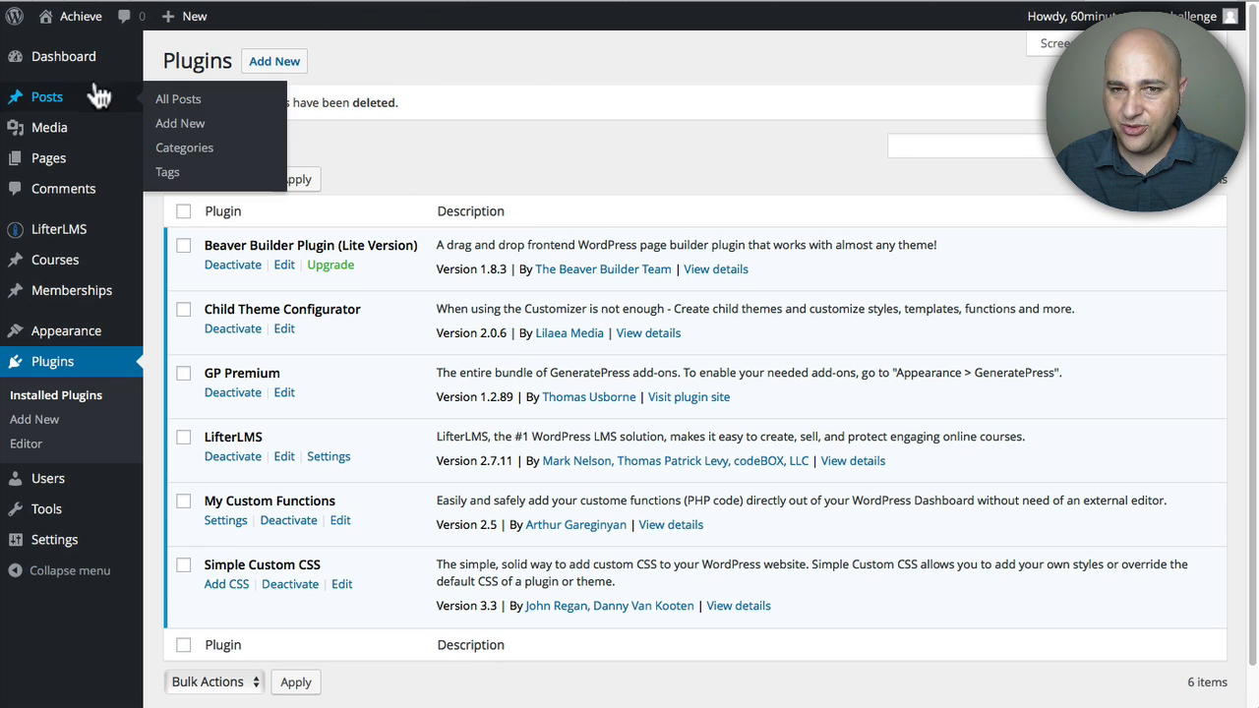
right_click(78, 47)
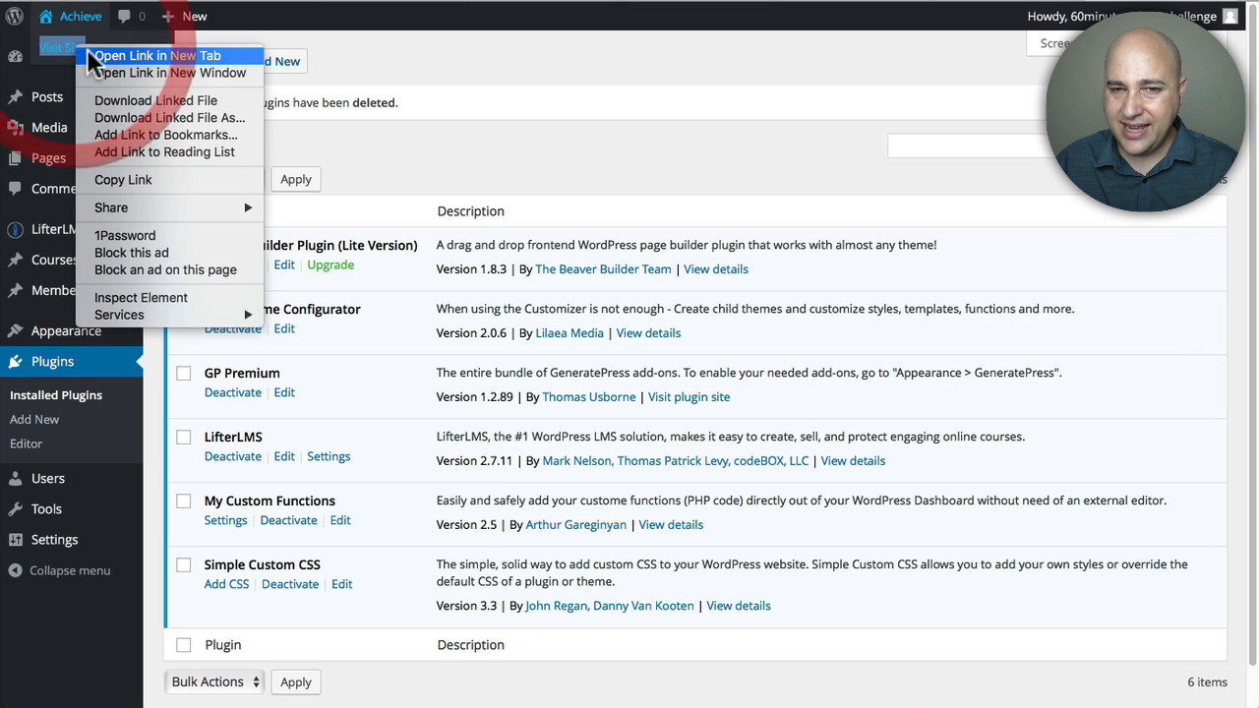
left_click(98, 56)
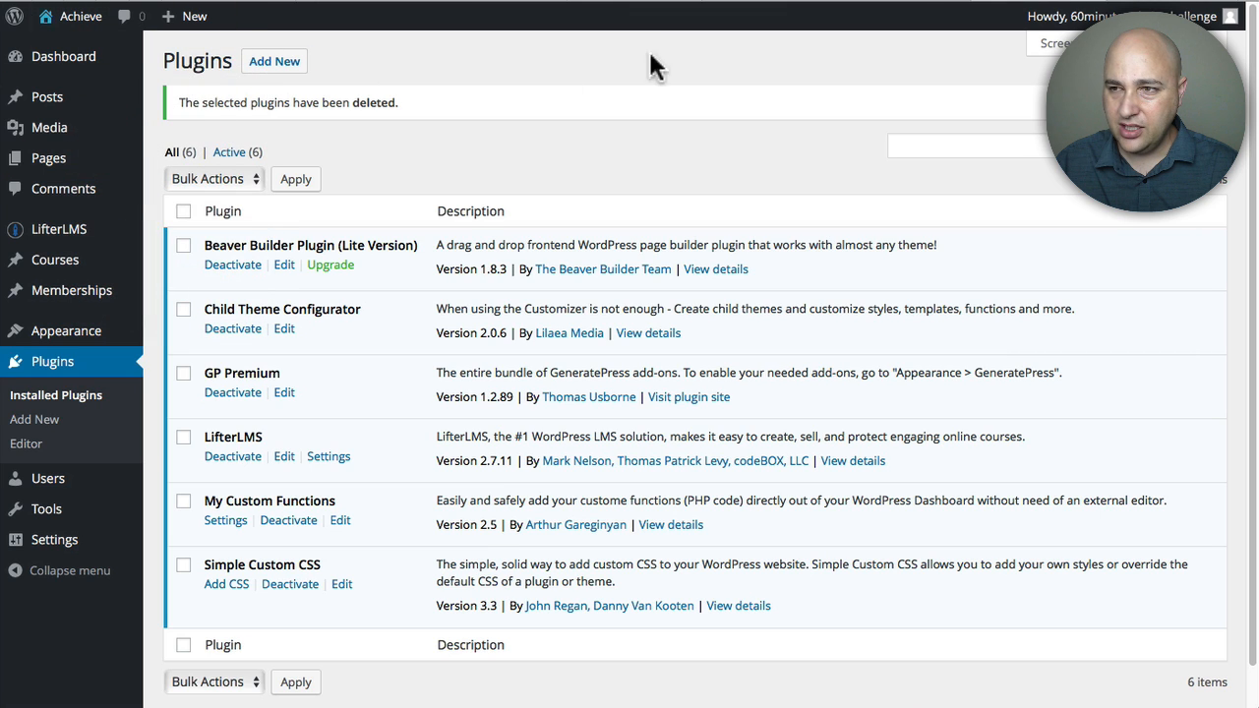
Step: Switch to the site's tab and scroll through the Achieve home page
left_click(1185, 2)
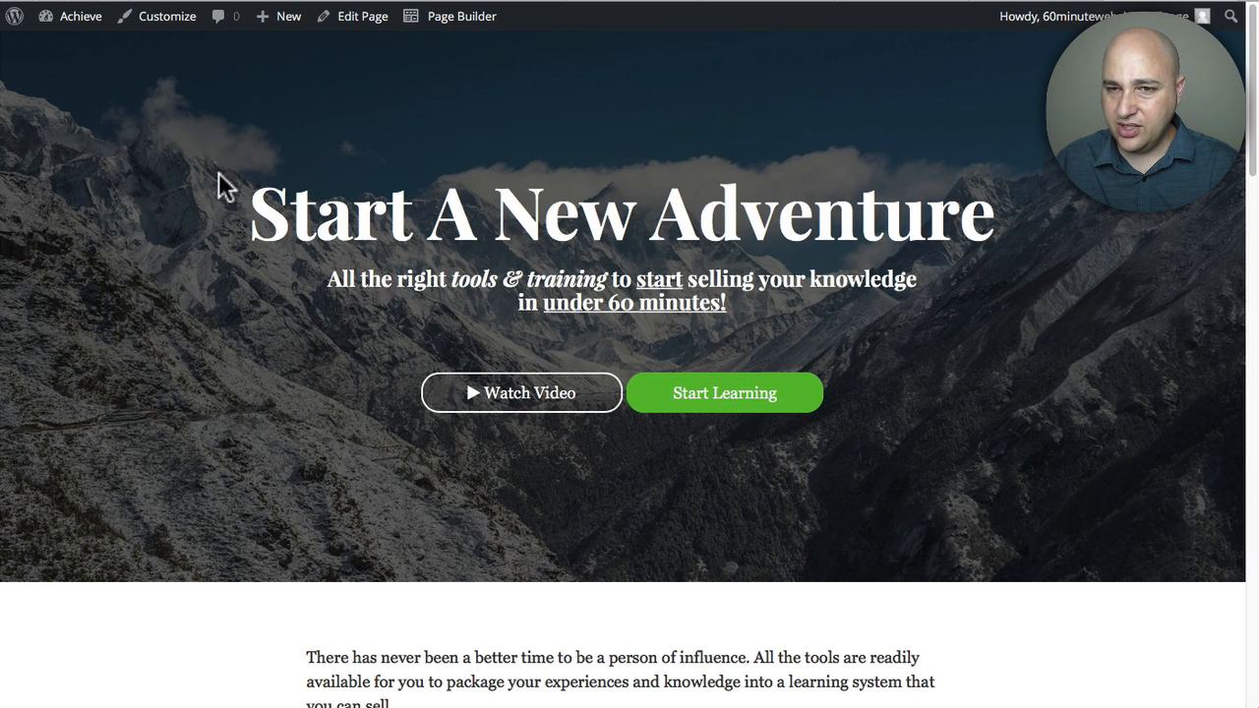
scroll(347, 227, "down", 1)
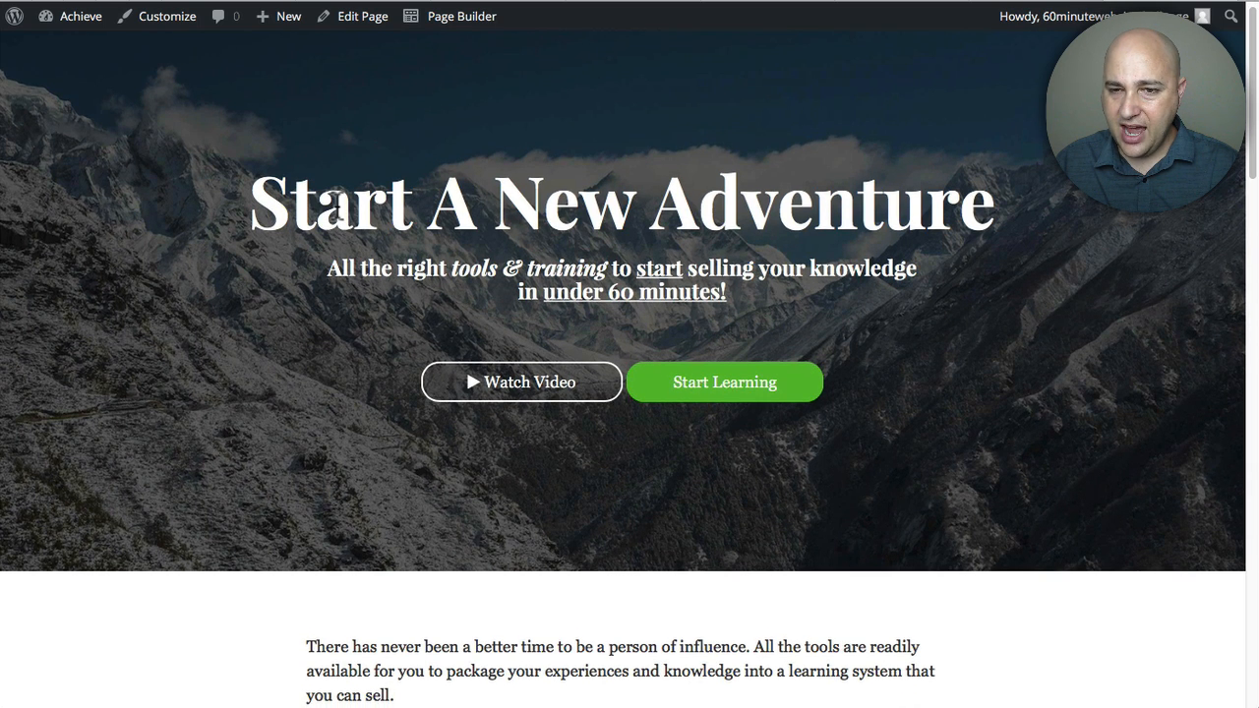
scroll(344, 218, "down", 10)
scroll(346, 227, "down", 5)
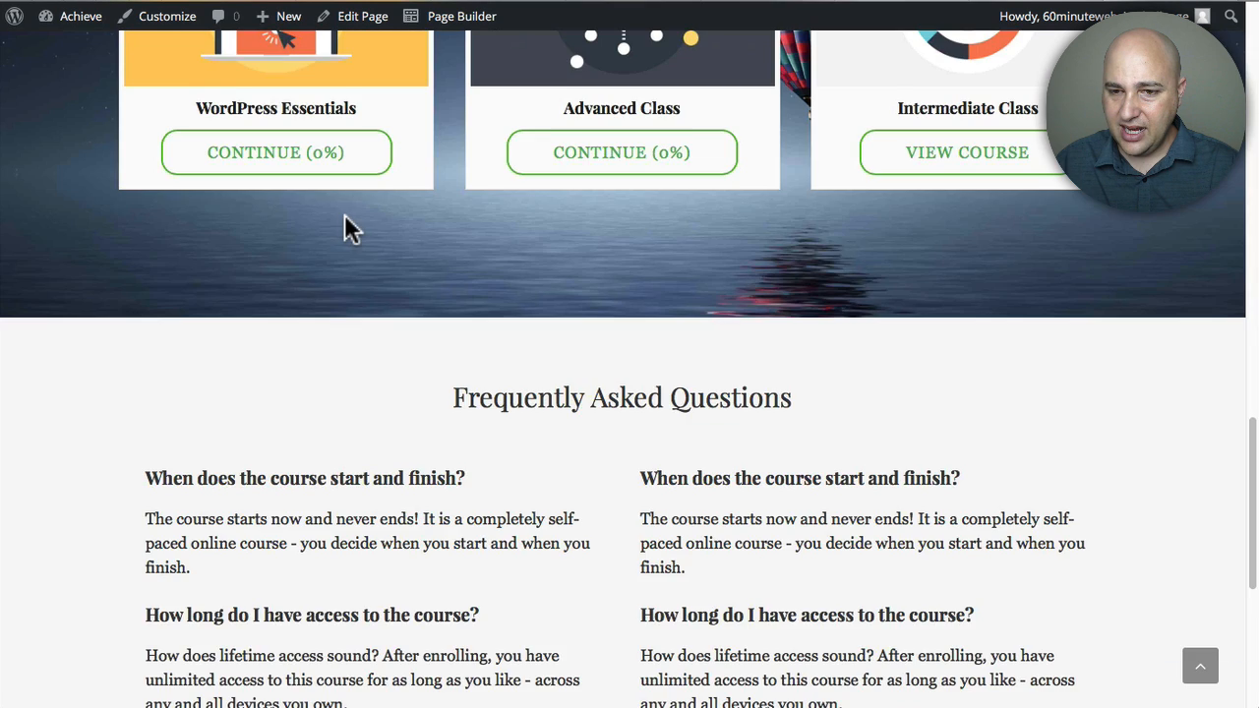
scroll(369, 265, "up", 3)
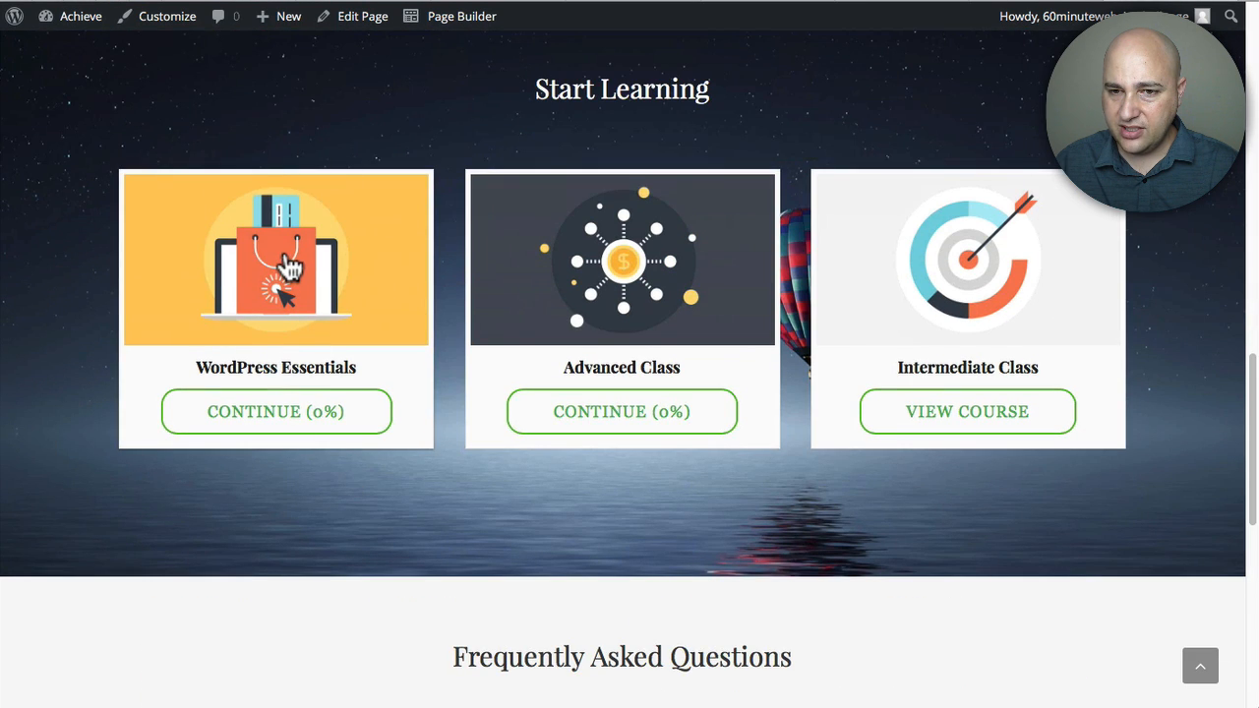
Step: Open the WordPress Essentials course and view its Introduction lesson
left_click(238, 276)
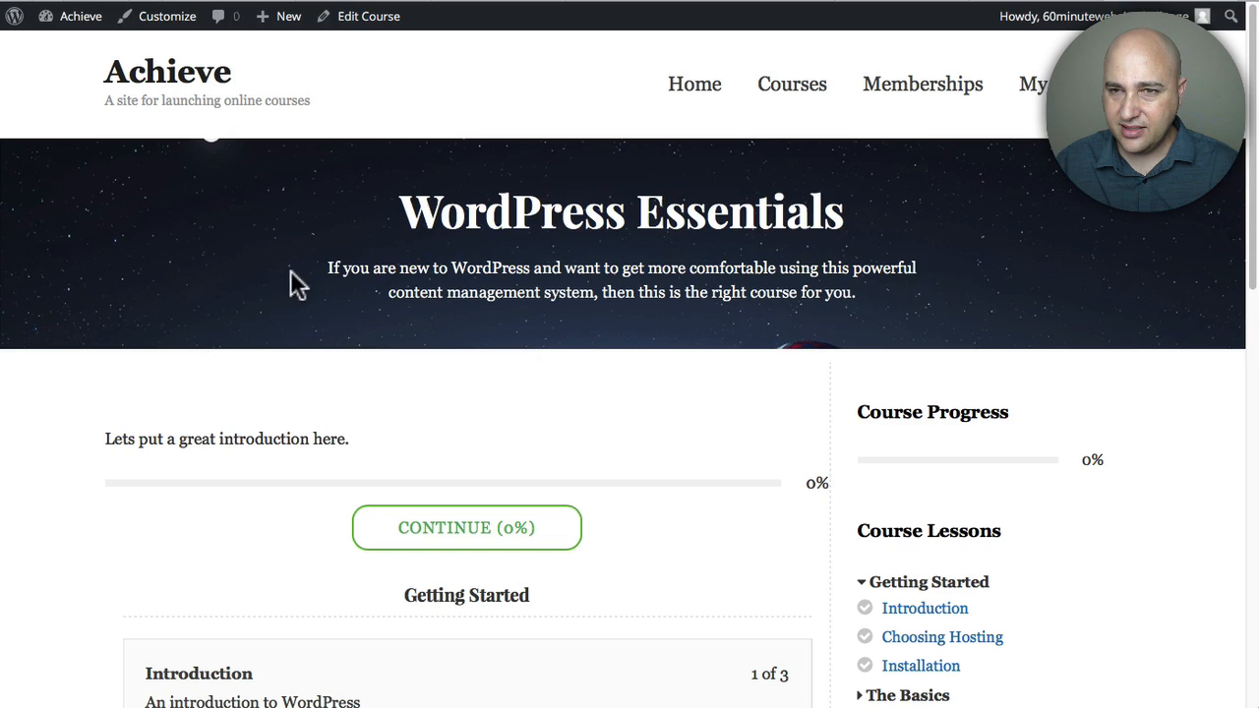
scroll(384, 219, "down", 2)
scroll(385, 219, "up", 2)
scroll(385, 222, "down", 5)
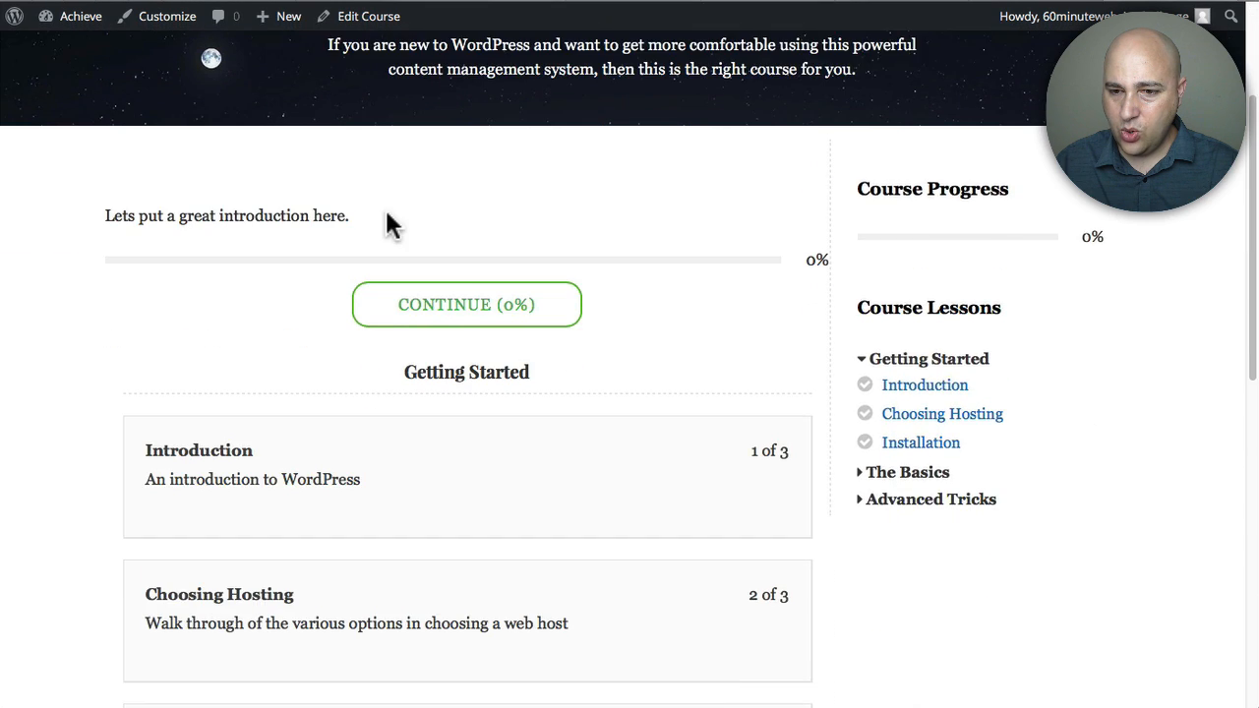
left_click(487, 430)
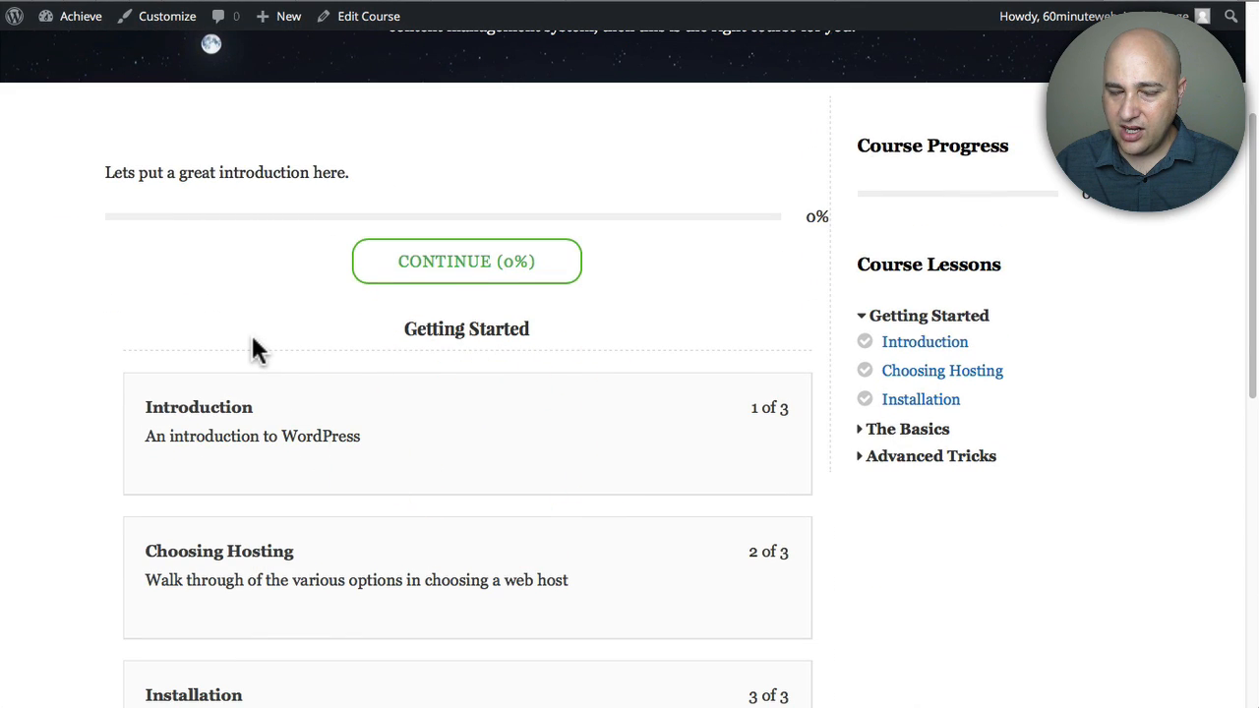
scroll(544, 398, "down", 2)
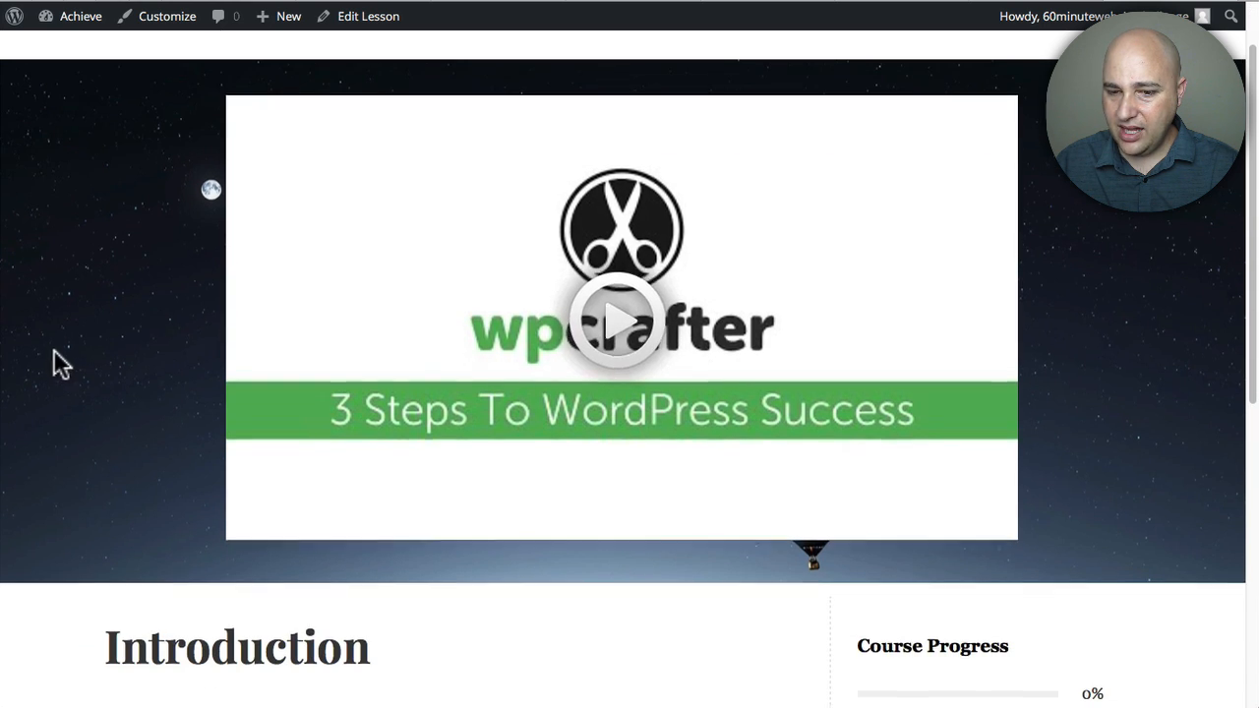
scroll(53, 360, "down", 6)
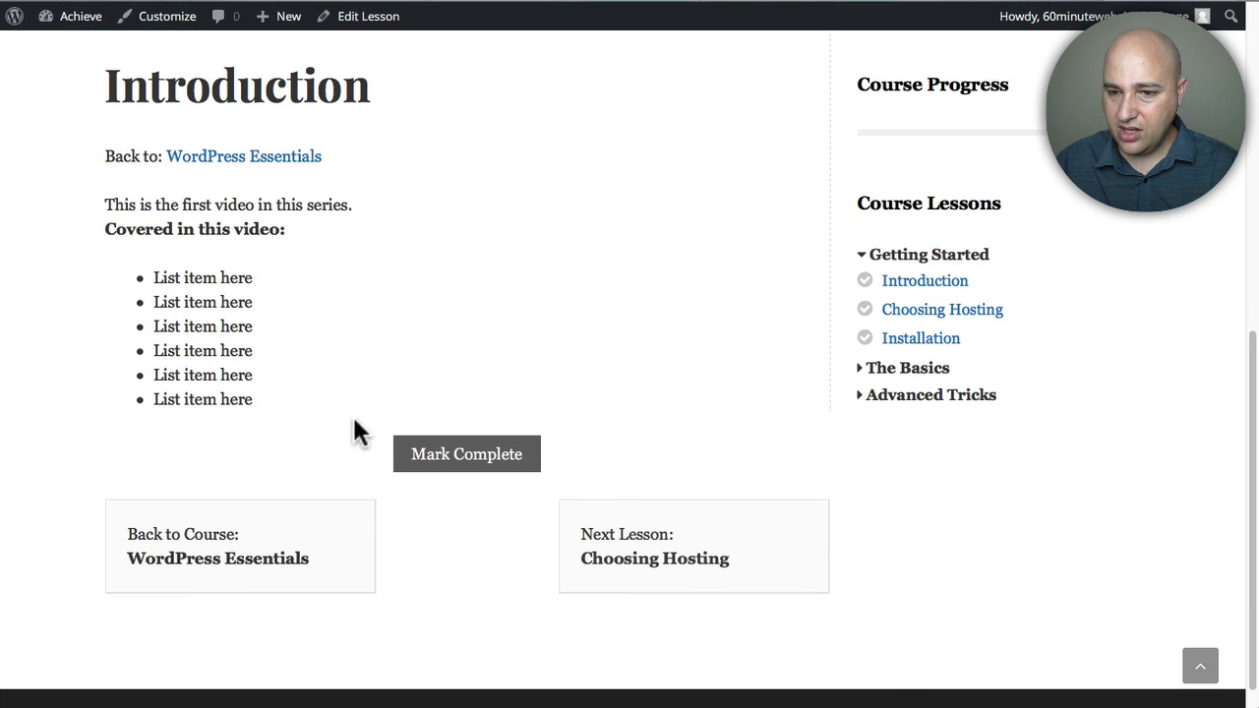
scroll(356, 427, "up", 10)
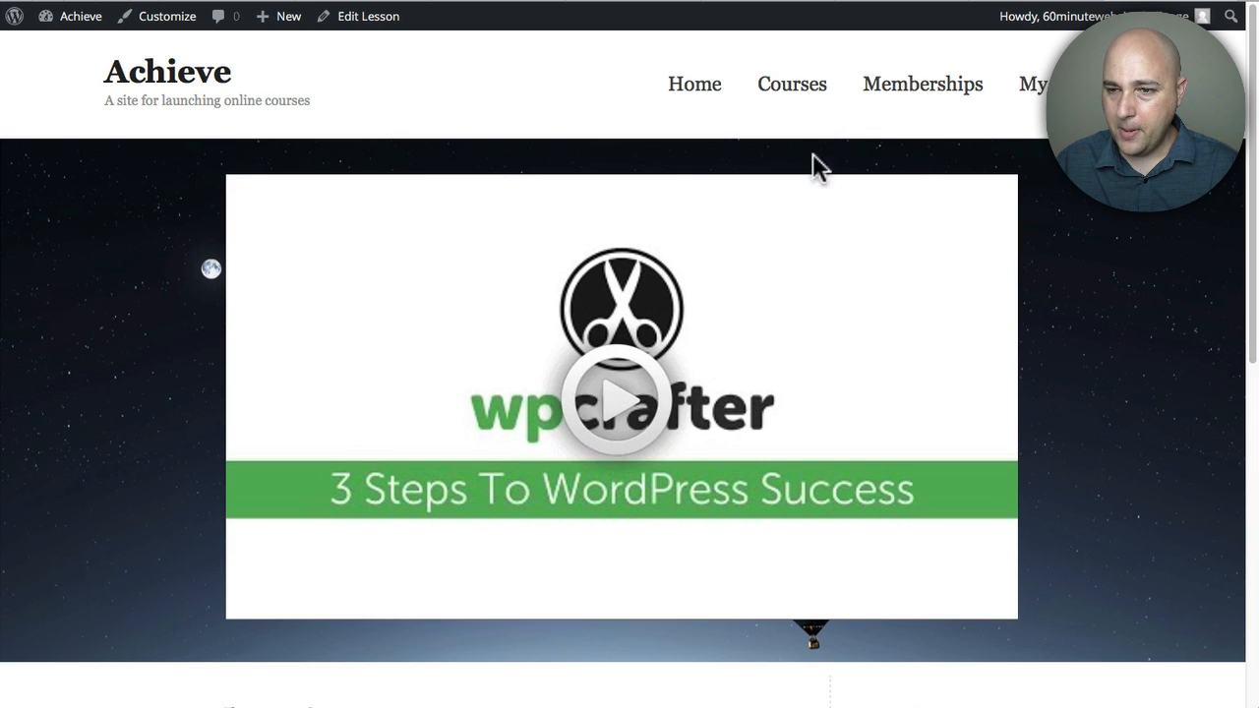